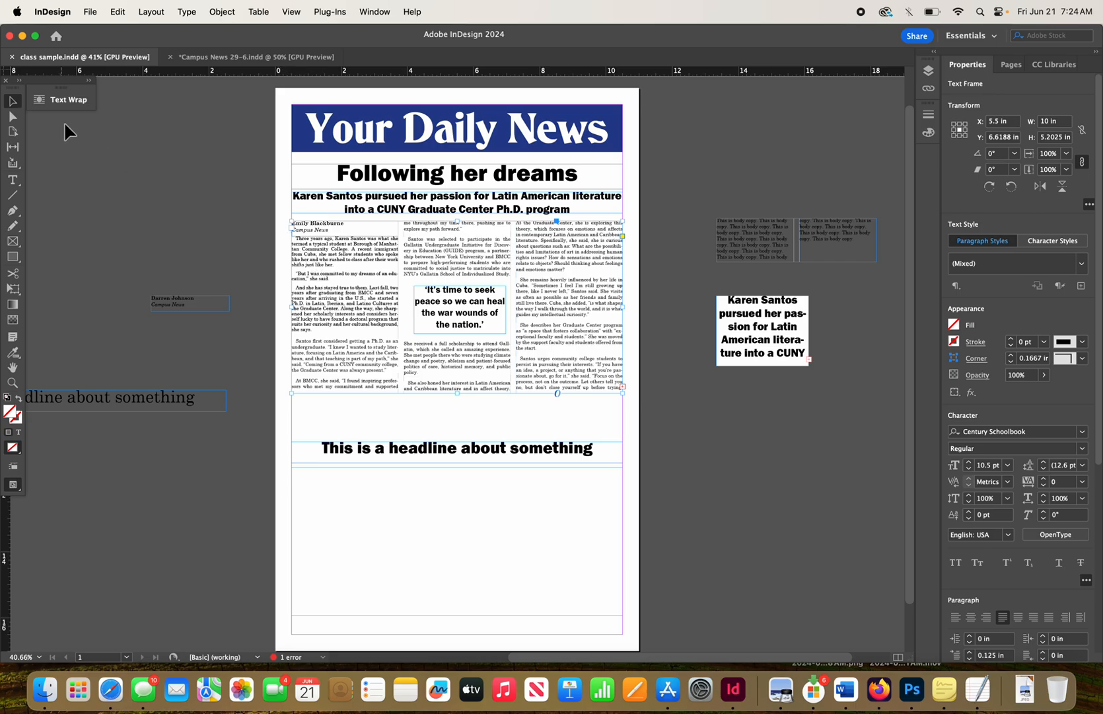
# - Move the lead story's headline, subheadline, body text, byline and pull quote down together by about 0.3 in
pyautogui.moveTo(283, 175); pyautogui.dragTo(600, 363)
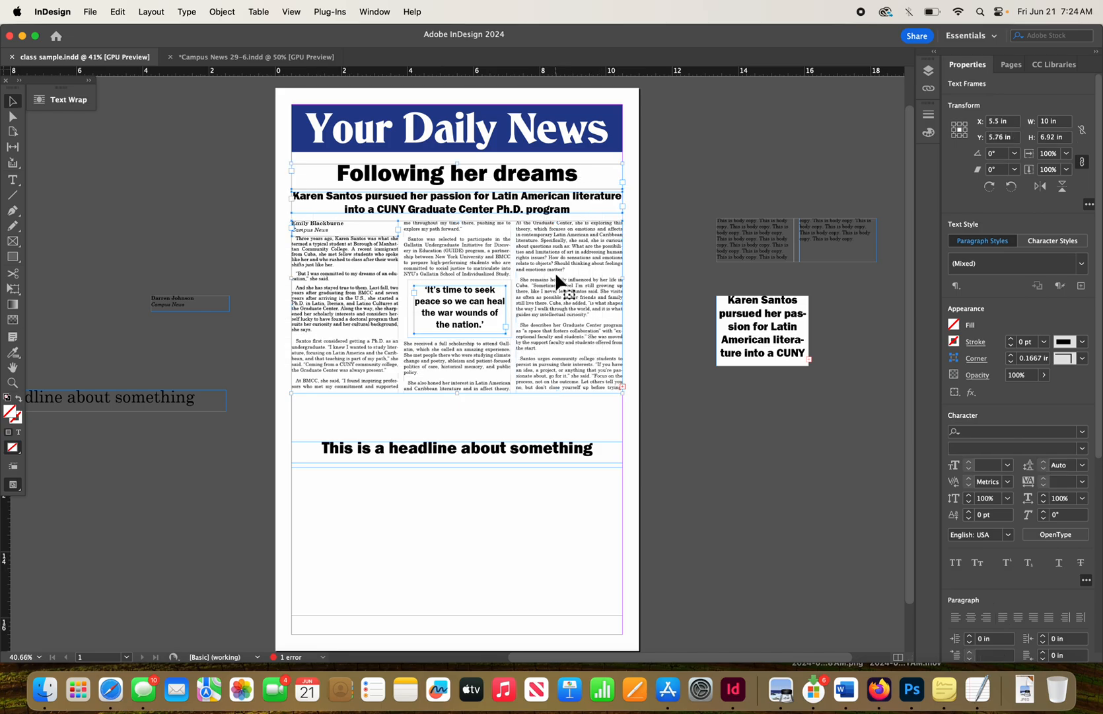
pyautogui.moveTo(556, 275); pyautogui.dragTo(554, 283)
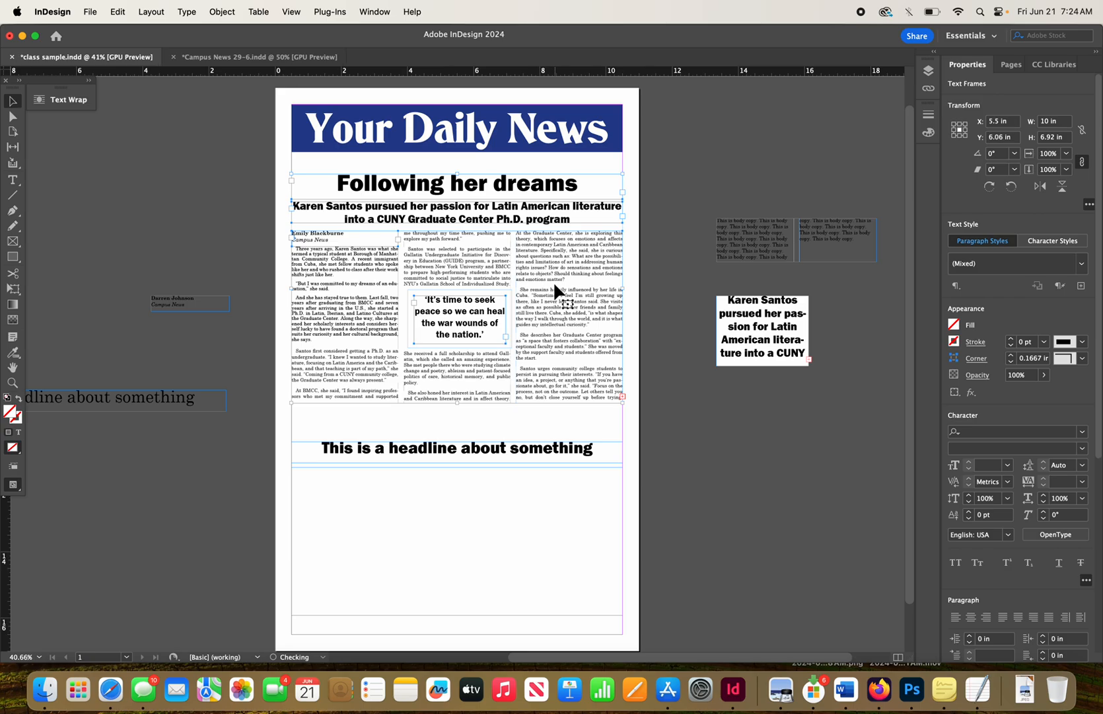
pyautogui.click(151, 180)
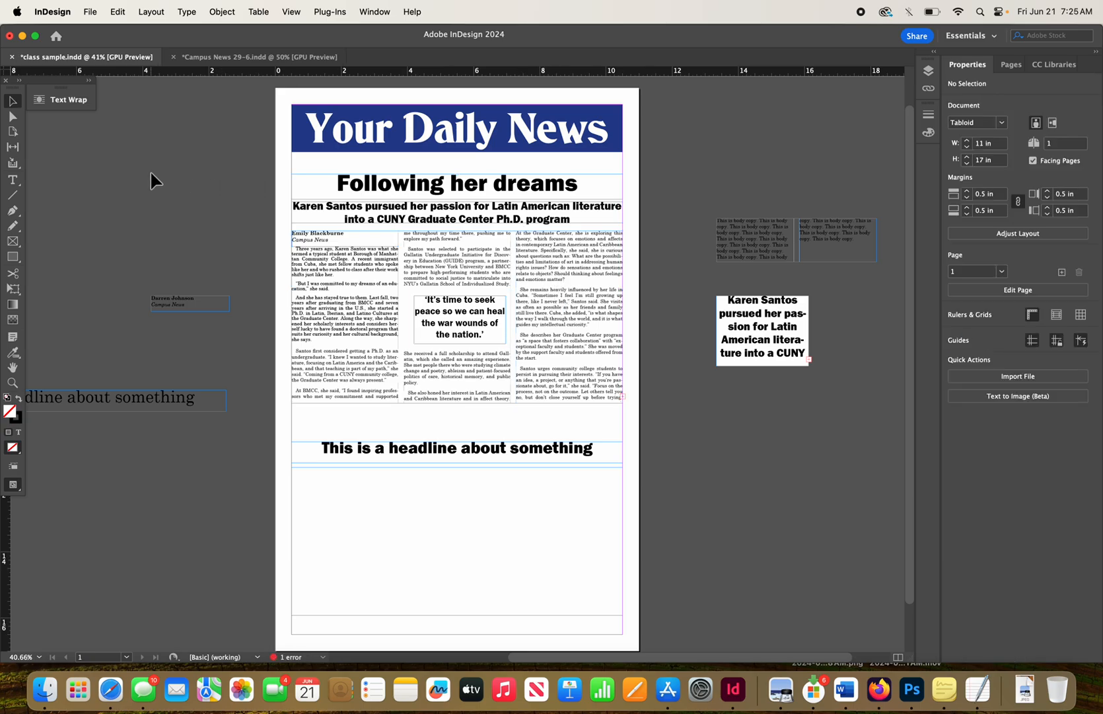
# - Add a small text frame just beneath the nameplate, flush with the left margin, reading "Volume 1, Issue 1"
pyautogui.click(13, 179)
pyautogui.moveTo(292, 156); pyautogui.dragTo(378, 166)
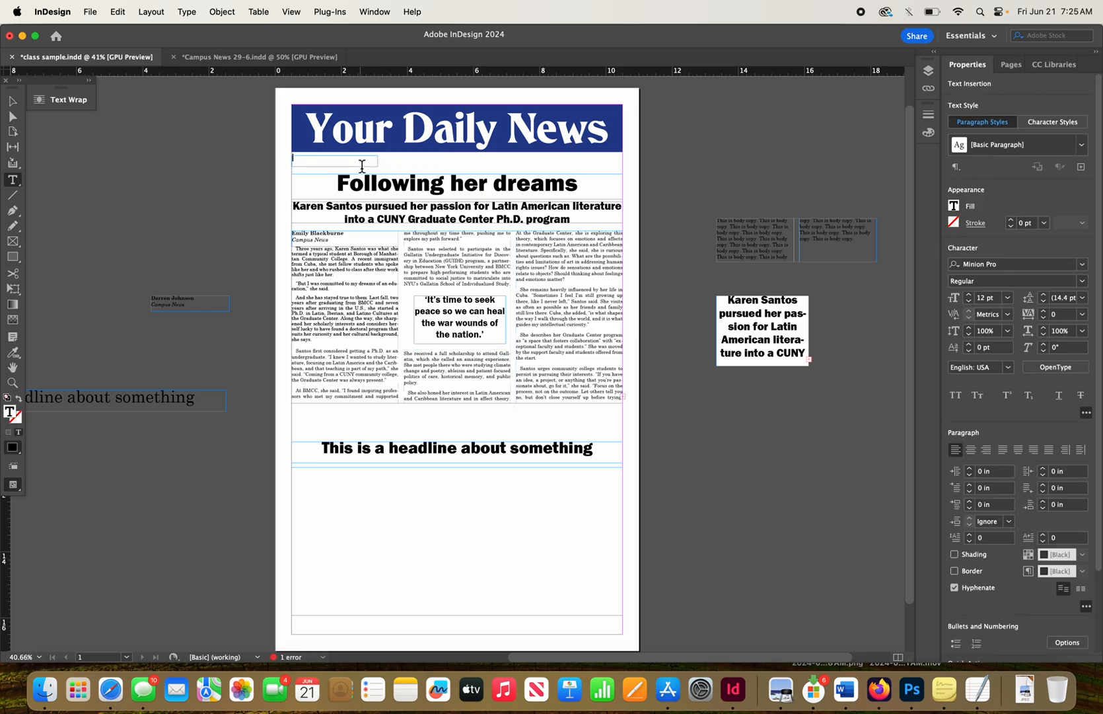
pyautogui.write('Issue')
pyautogui.press('BackSpace')
pyautogui.write('Volume 1, Issue 1')
# - Inspect the font settings of the "Your Daily News" nameplate and the "Volume 1, Issue 1" line
pyautogui.moveTo(351, 158); pyautogui.dragTo(267, 162)
pyautogui.moveTo(538, 133); pyautogui.dragTo(311, 128)
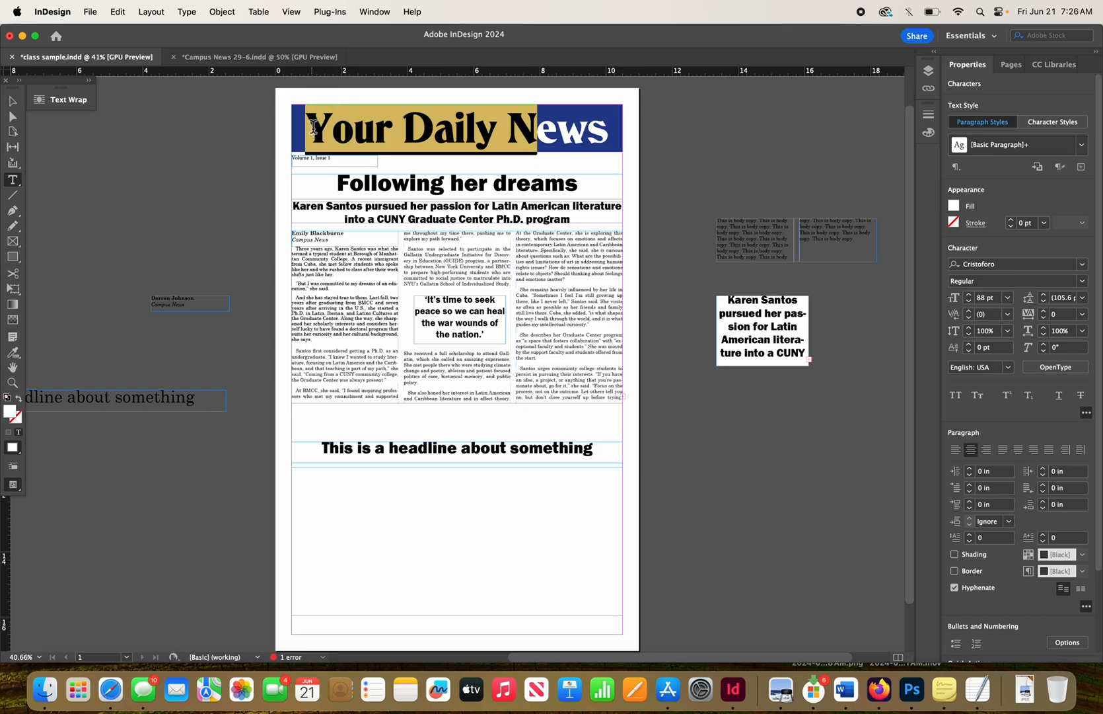
pyautogui.moveTo(606, 130); pyautogui.dragTo(372, 98)
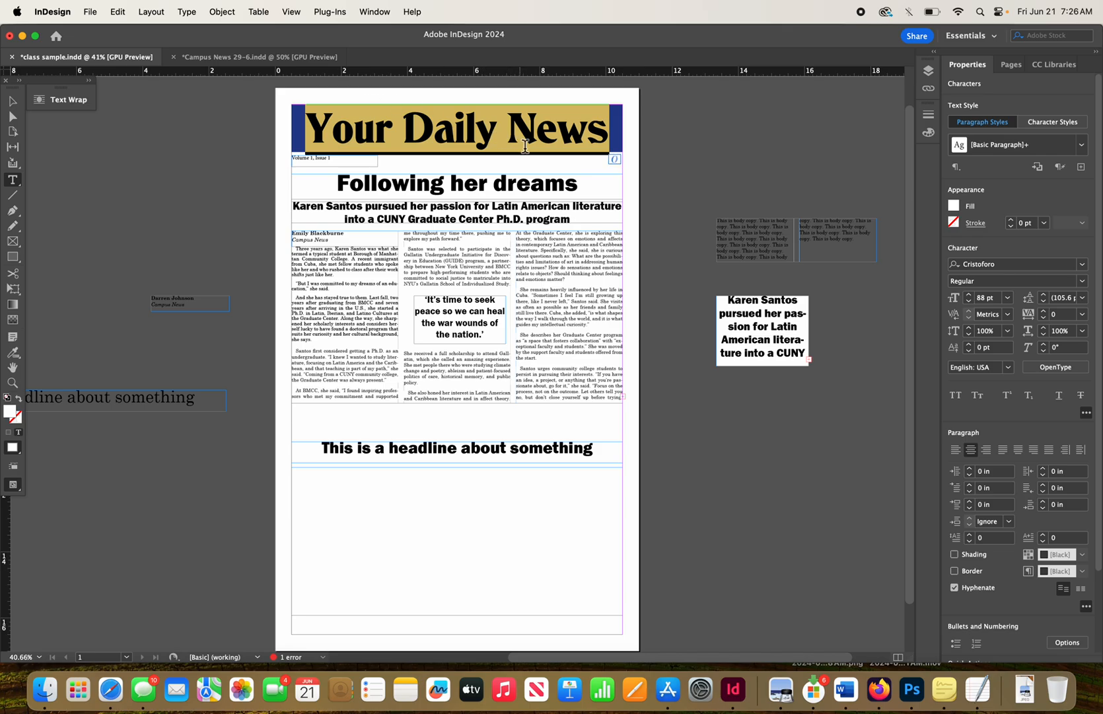
pyautogui.click(568, 136)
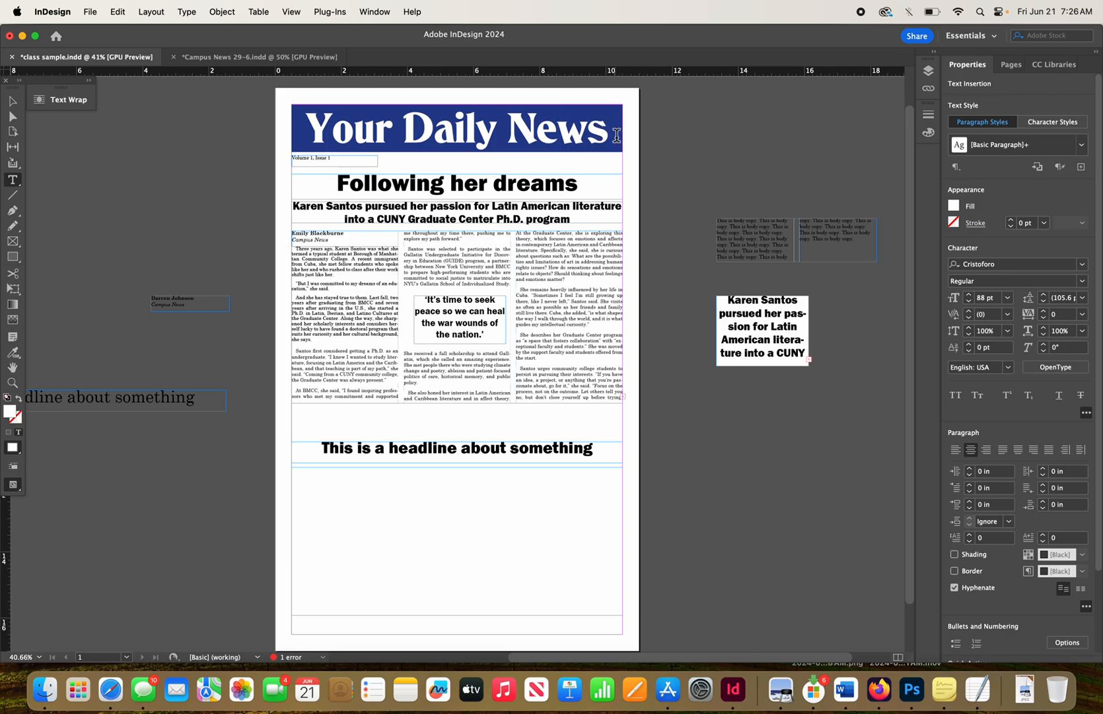
pyautogui.tripleClick(335, 162)
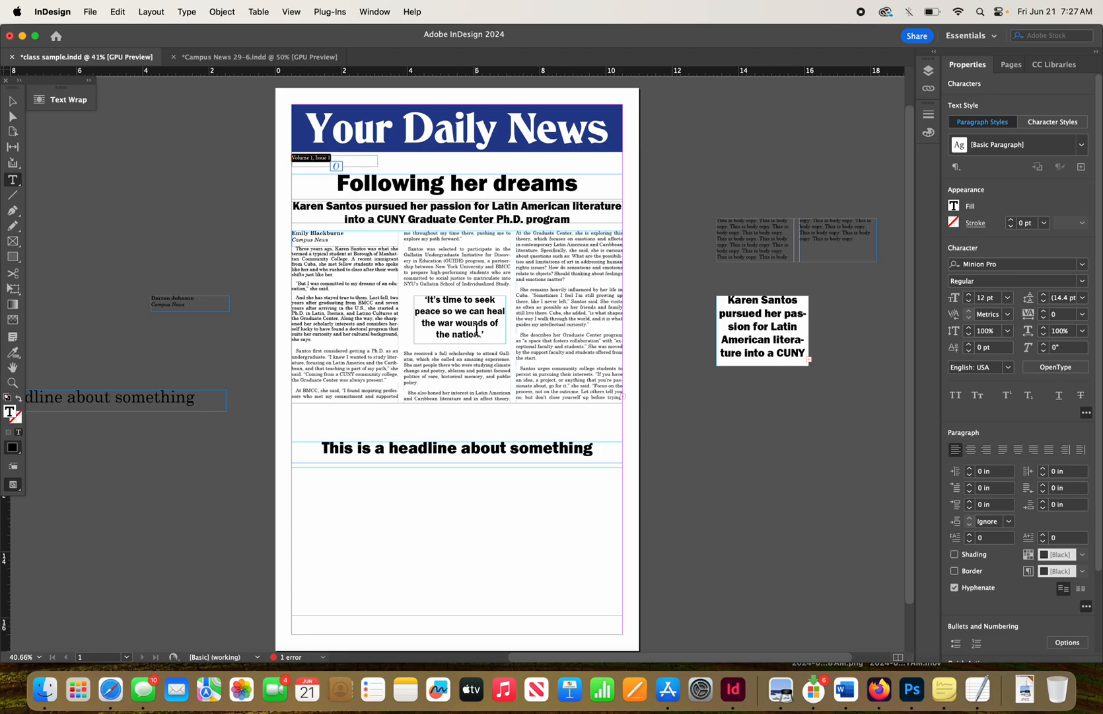
# - Check the fonts of the page 12 folio and the front page's volume bar and tagline in Campus News 29-6.indd, then return to class sample.indd
pyautogui.click(226, 60)
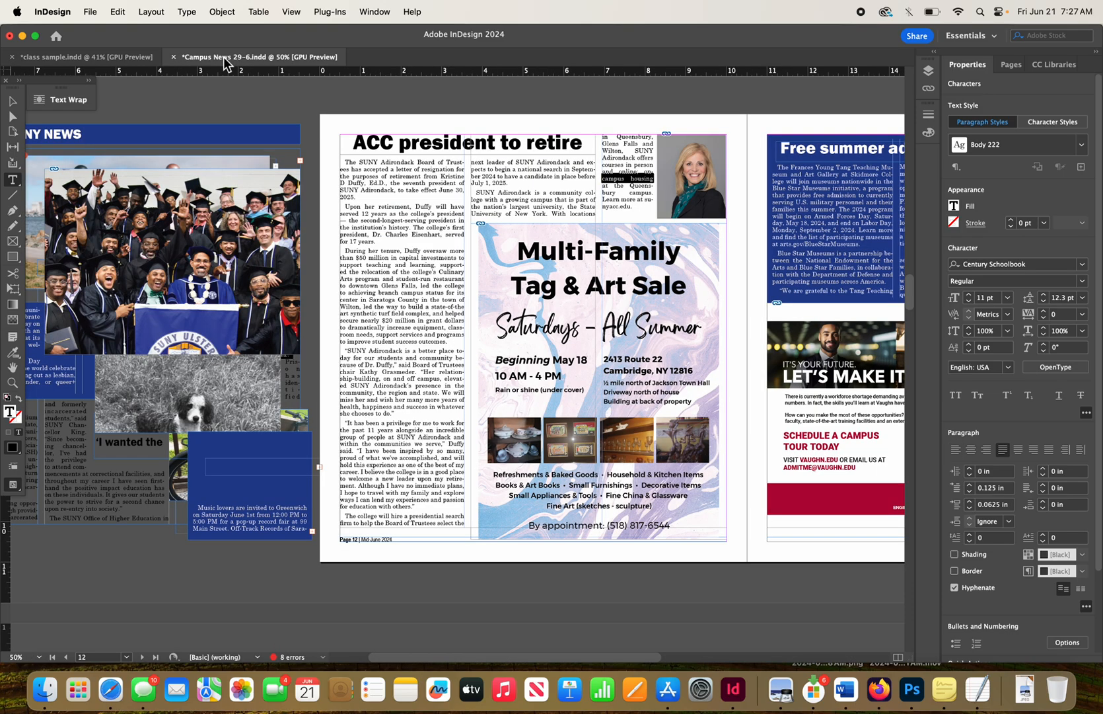
pyautogui.doubleClick(376, 539)
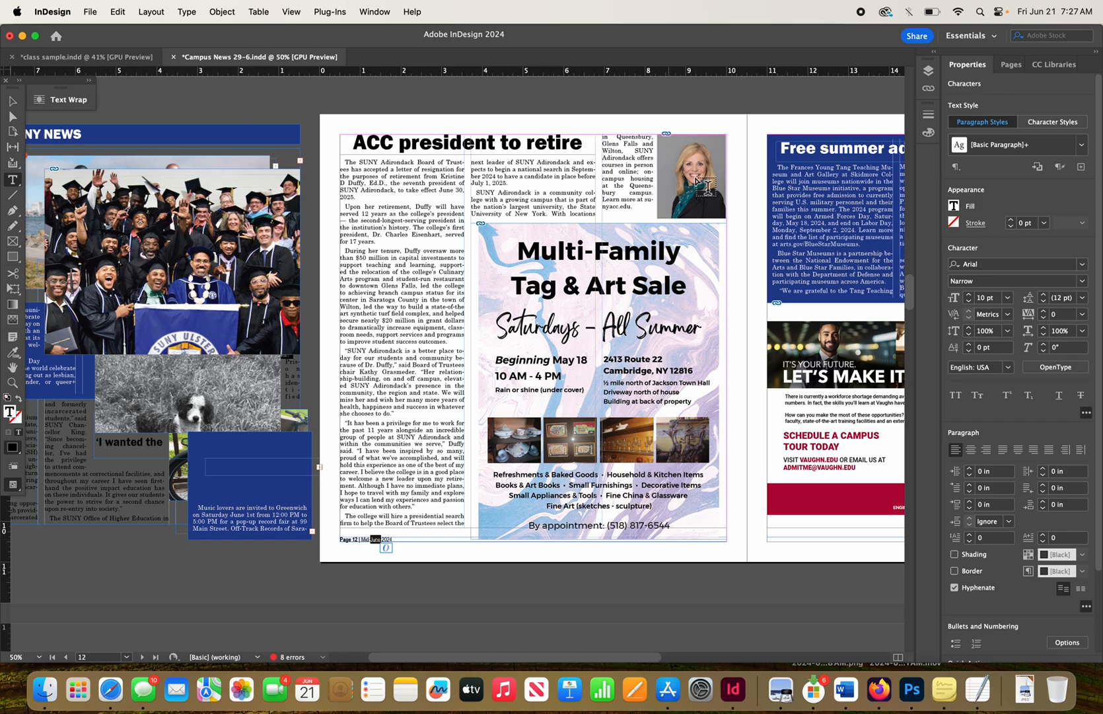
pyautogui.moveTo(907, 291); pyautogui.dragTo(913, 94)
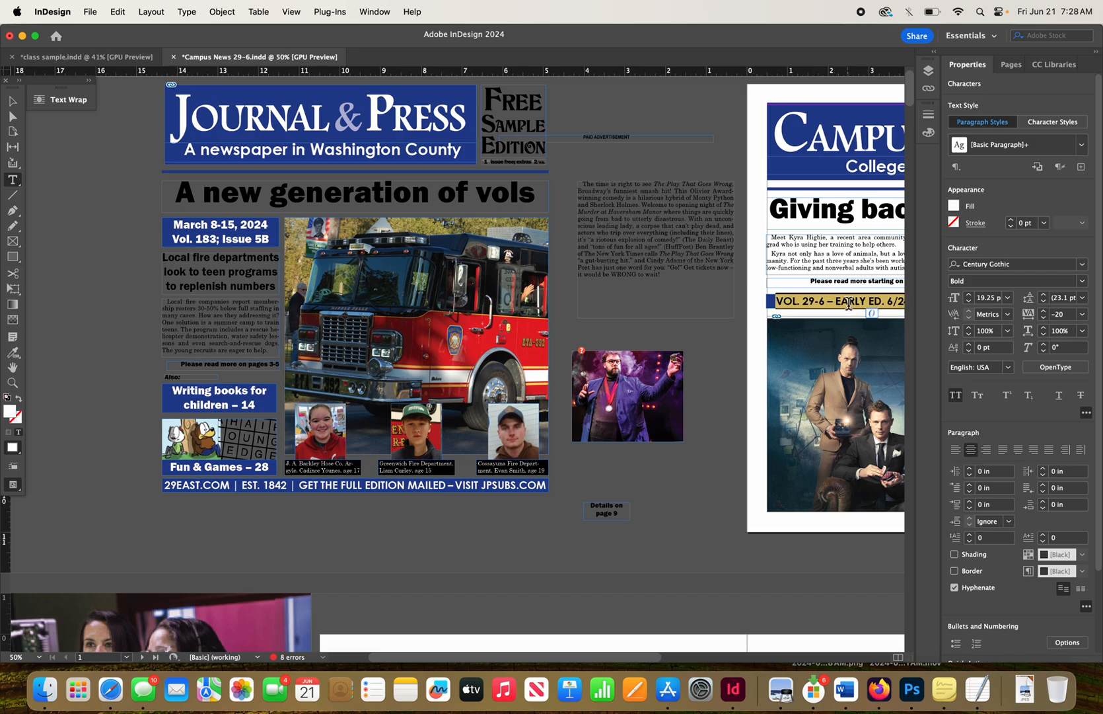
pyautogui.doubleClick(849, 302)
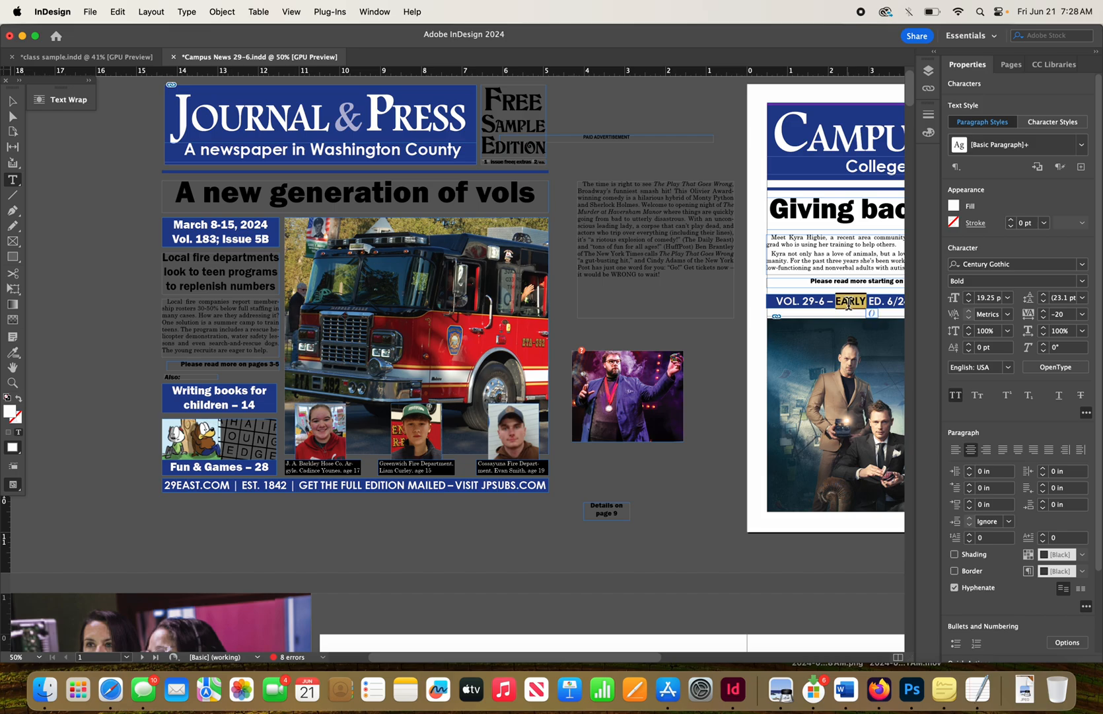
pyautogui.doubleClick(872, 162)
pyautogui.tripleClick(872, 163)
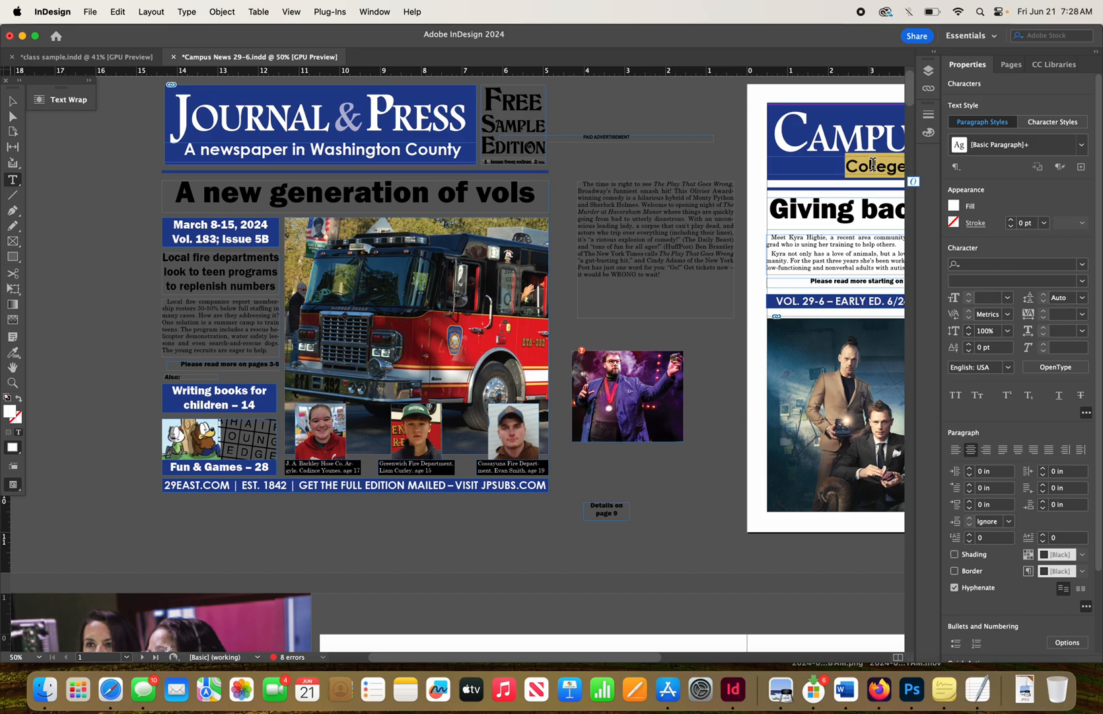
pyautogui.doubleClick(873, 163)
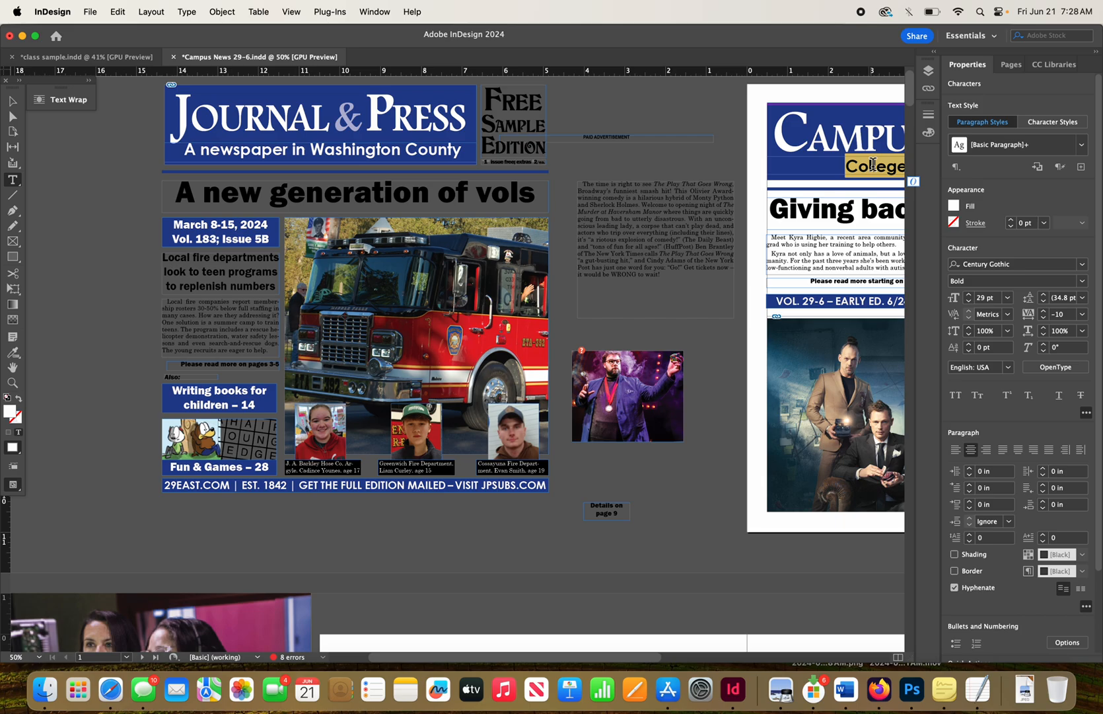
pyautogui.click(135, 57)
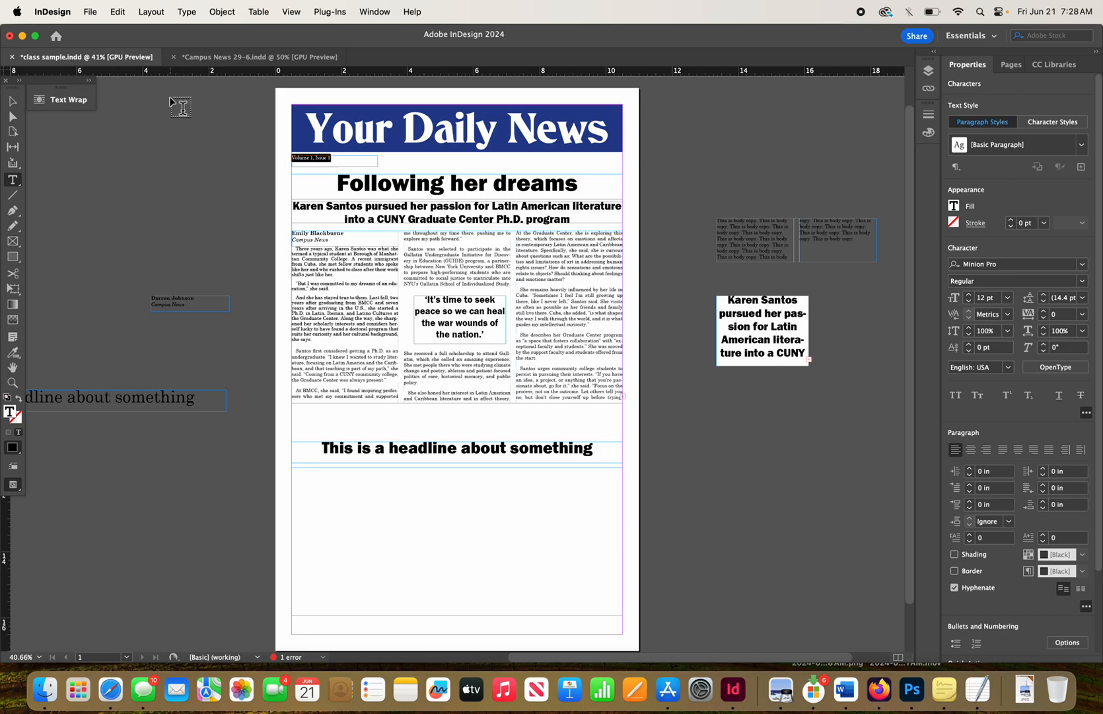
# - Format the "Volume 1, Issue 1" text in Arial Bold at 13 pt
pyautogui.click(1083, 264)
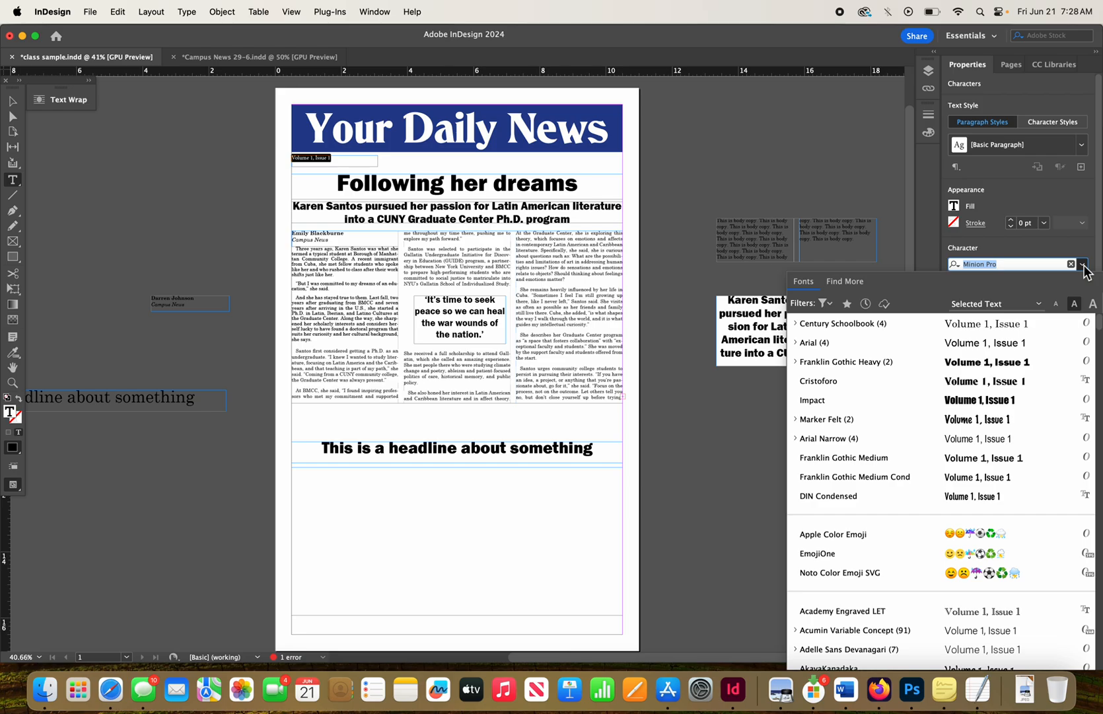
pyautogui.write('aria')
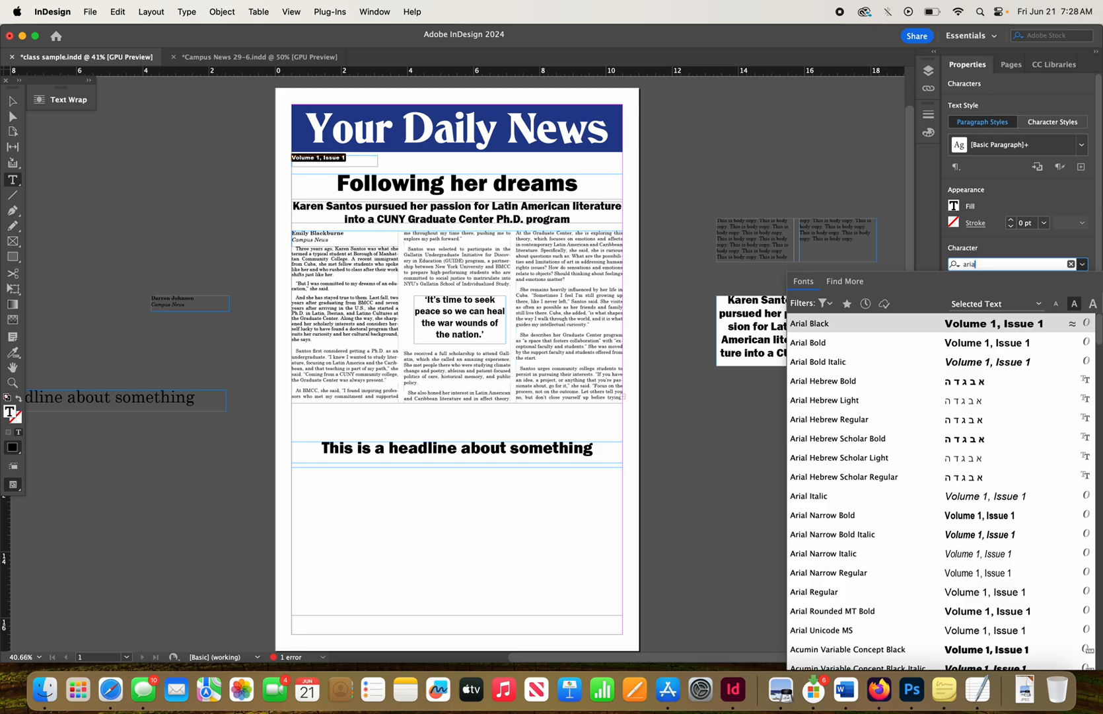
pyautogui.click(898, 343)
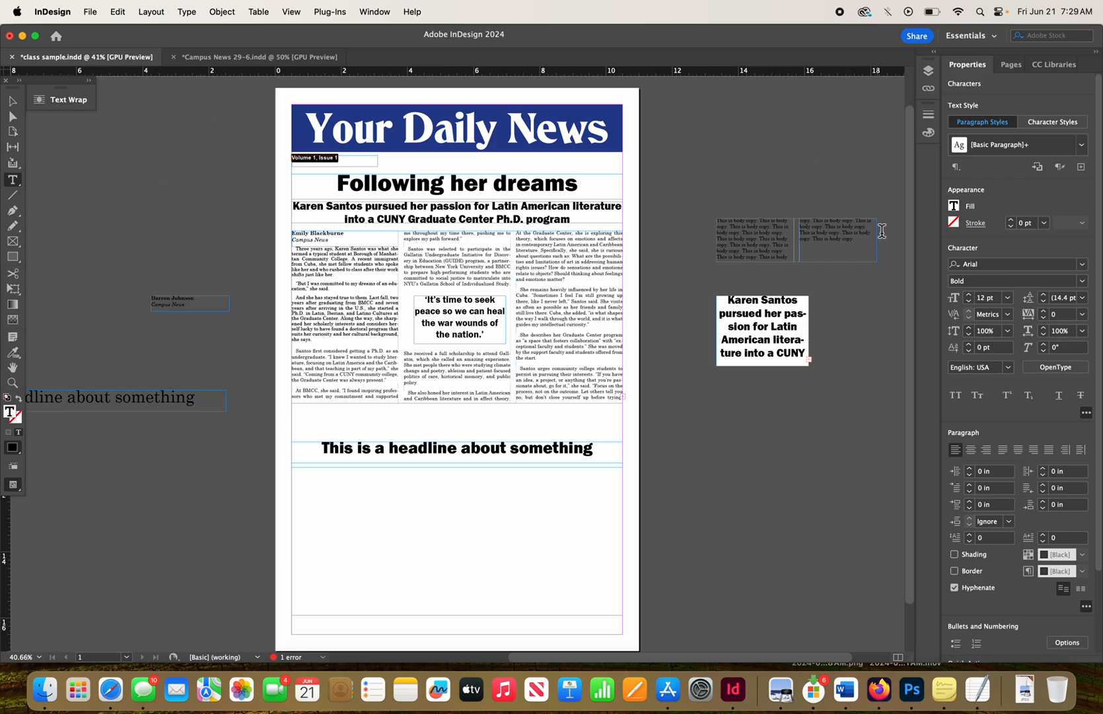
pyautogui.click(1011, 300)
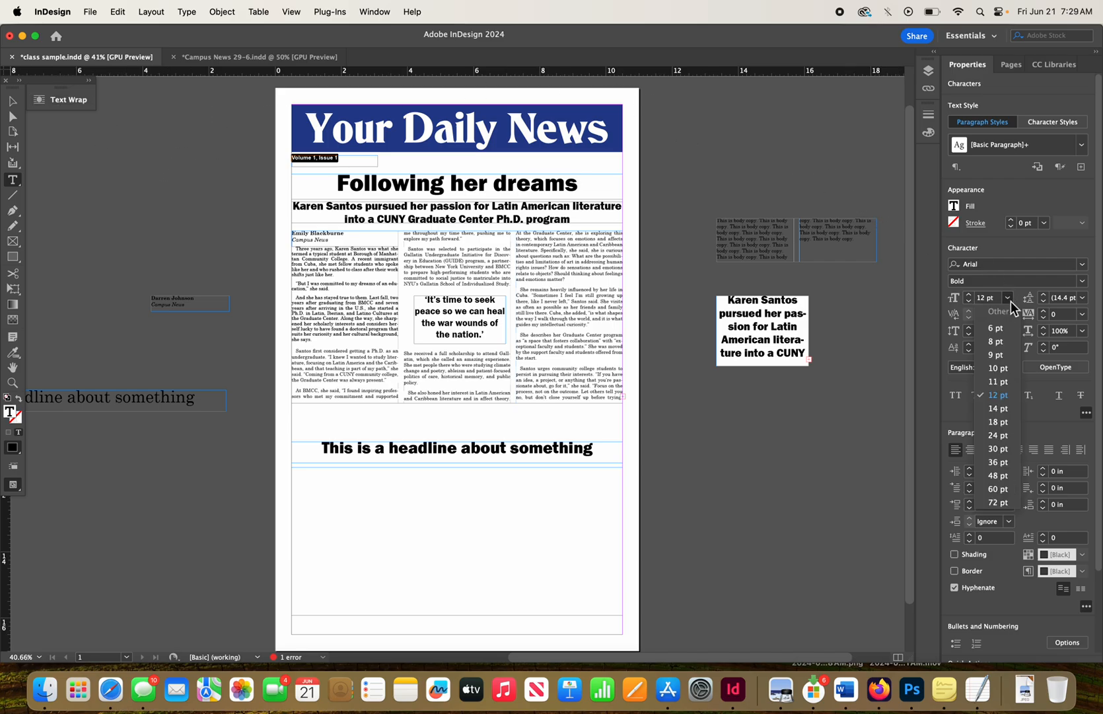
pyautogui.click(1002, 410)
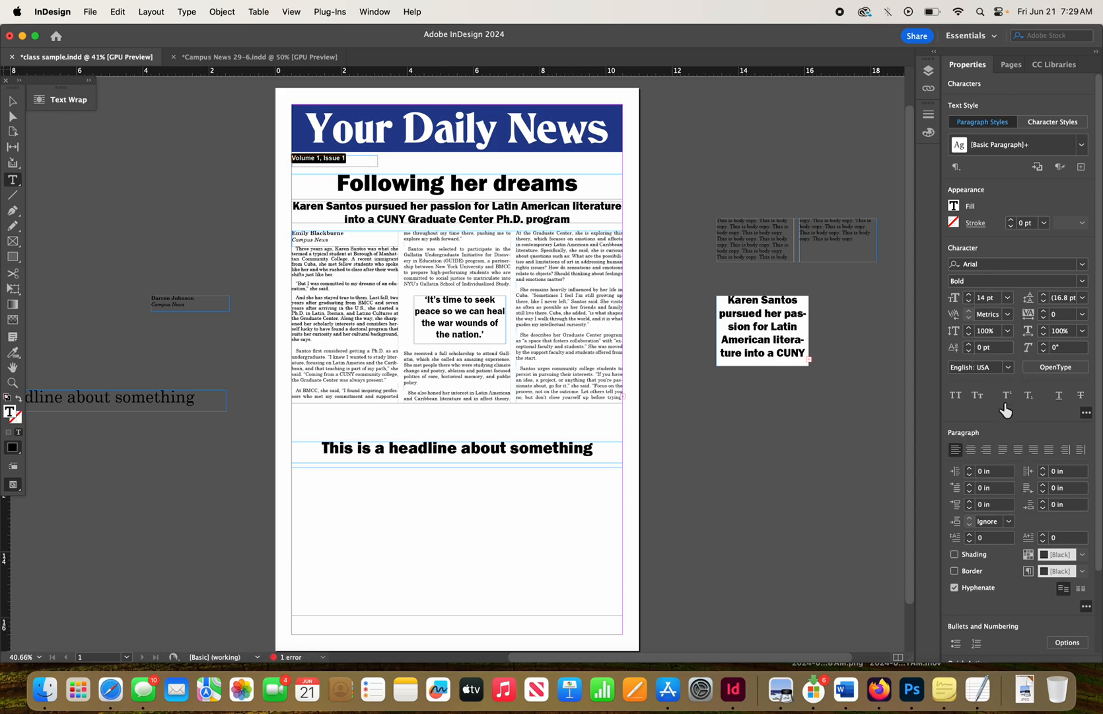
pyautogui.click(987, 303)
pyautogui.moveTo(985, 299); pyautogui.dragTo(984, 300)
pyautogui.write('3')
pyautogui.press('Return')
# - Shrink the "Volume 1, Issue 1" frame around its text to about 1.75 in wide and 0.24 in high
pyautogui.click(12, 100)
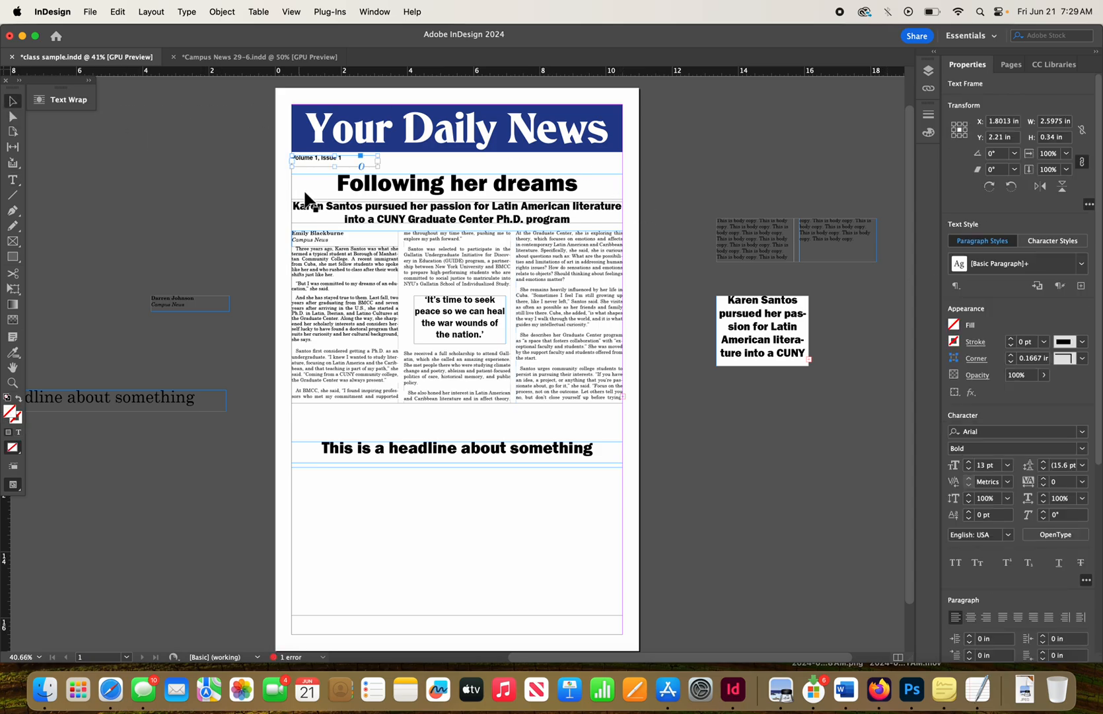
pyautogui.moveTo(321, 159); pyautogui.dragTo(349, 162)
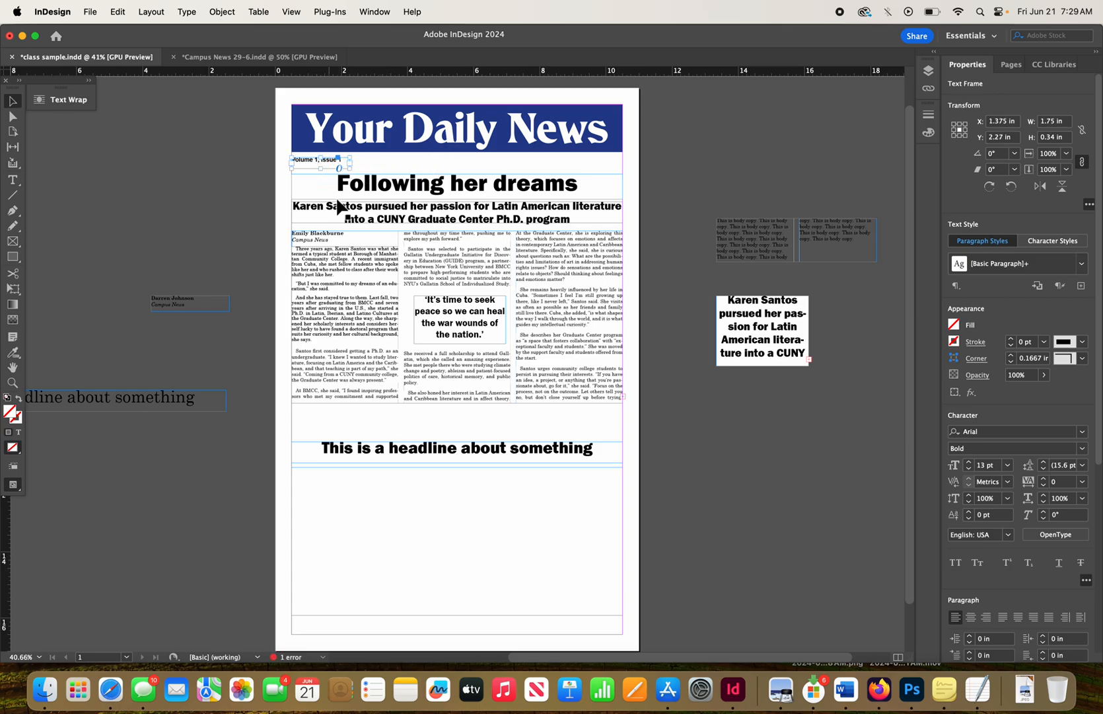
pyautogui.click(229, 192)
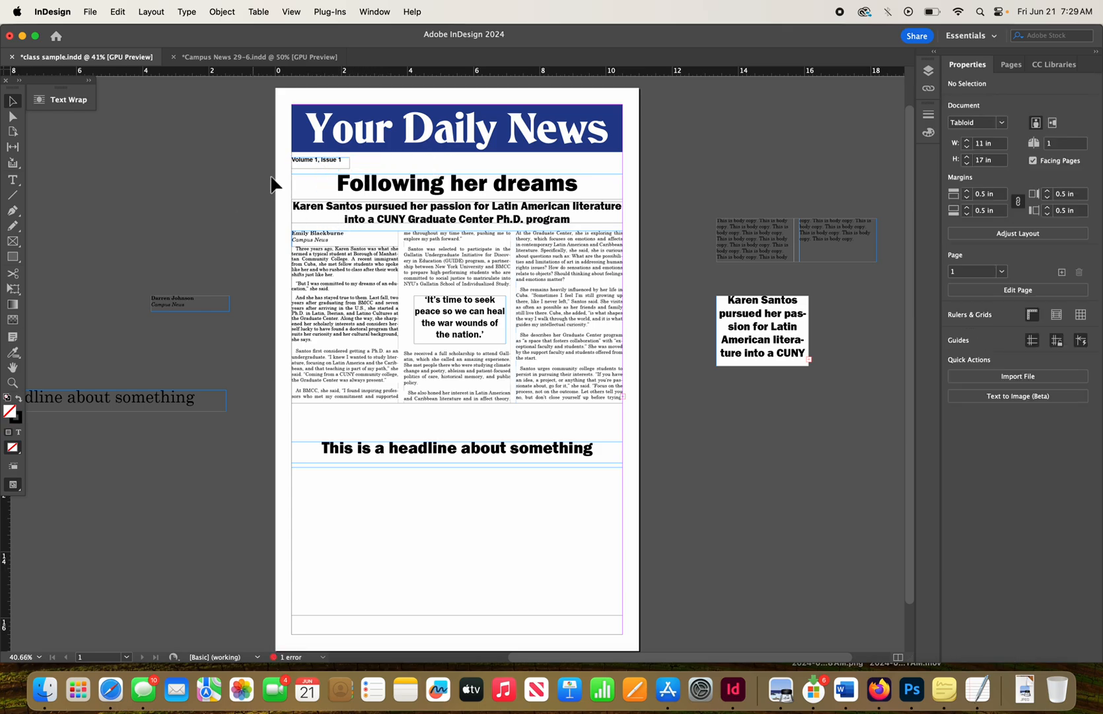
pyautogui.click(330, 169)
pyautogui.moveTo(323, 169); pyautogui.dragTo(320, 166)
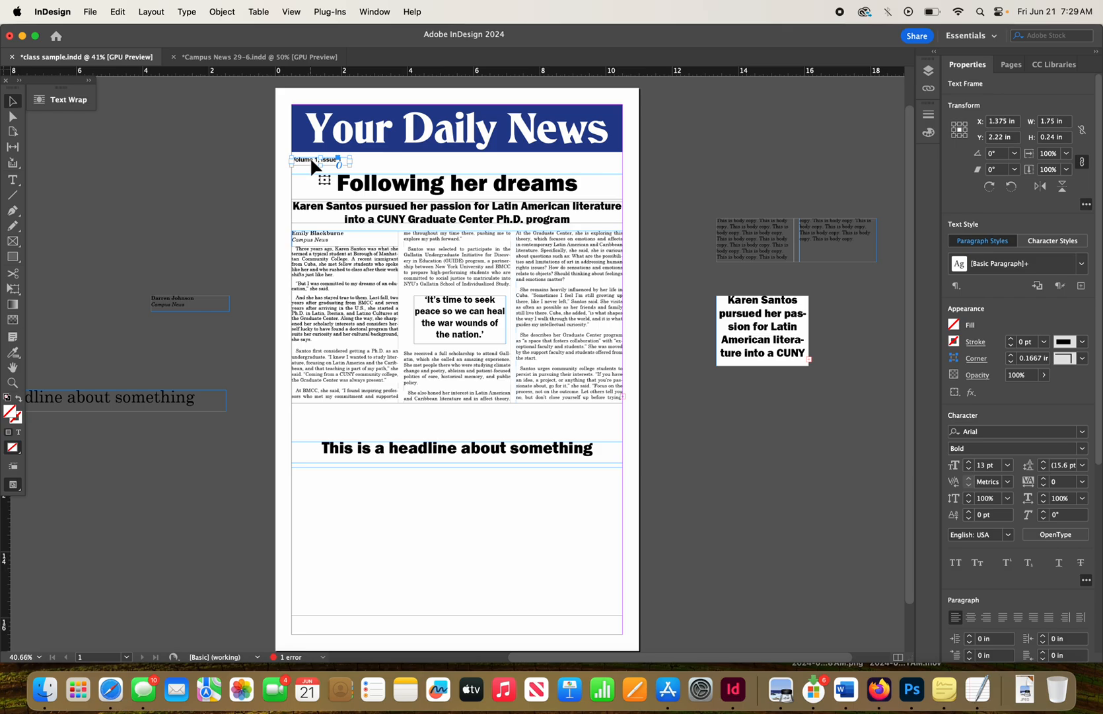
# - Duplicate the volume frame to the page centre on the same line and replace its text with "The Official Student Paper of XYX School"
pyautogui.press('super+alt+shift+d')
pyautogui.moveTo(313, 167); pyautogui.dragTo(444, 159)
pyautogui.tripleClick(445, 159)
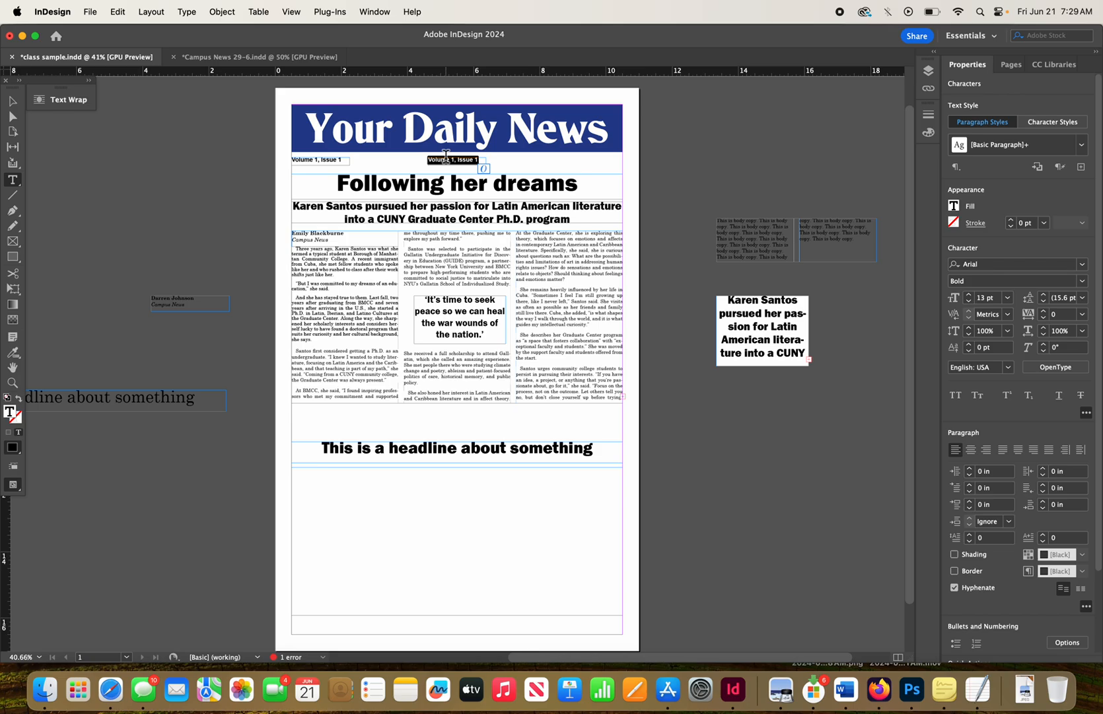
pyautogui.write('The')
pyautogui.write(' Official')
pyautogui.write(' Student')
pyautogui.write(' N')
# - Widen the "The Official Student Paper of XYX School" frame on both sides to about 4.3 in
pyautogui.click(13, 102)
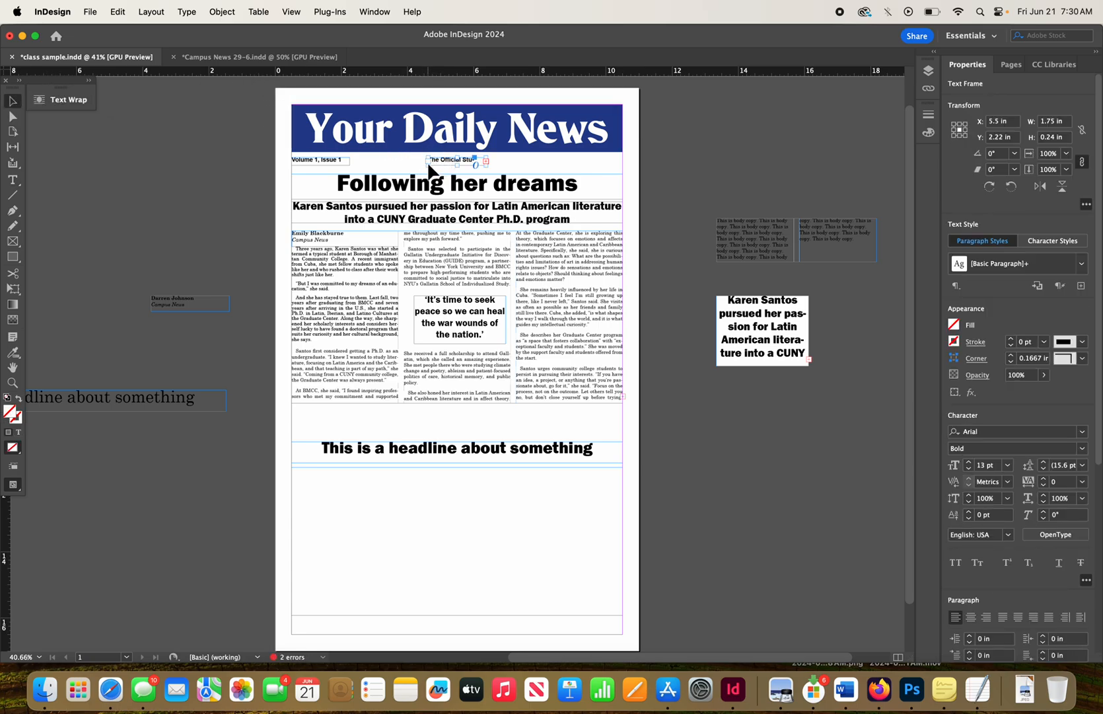
pyautogui.moveTo(429, 161); pyautogui.dragTo(372, 162)
pyautogui.moveTo(486, 161); pyautogui.dragTo(515, 164)
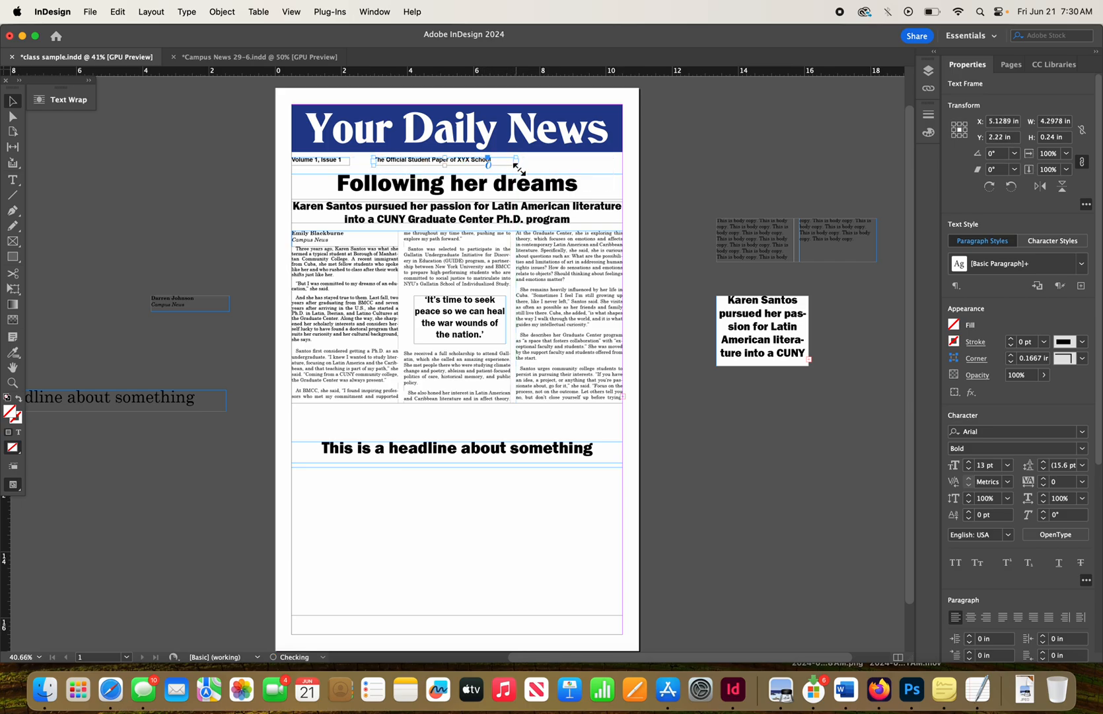
# - Centre-align the "The Official Student Paper of XYX School" text within its frame
pyautogui.doubleClick(466, 157)
pyautogui.press('super+a')
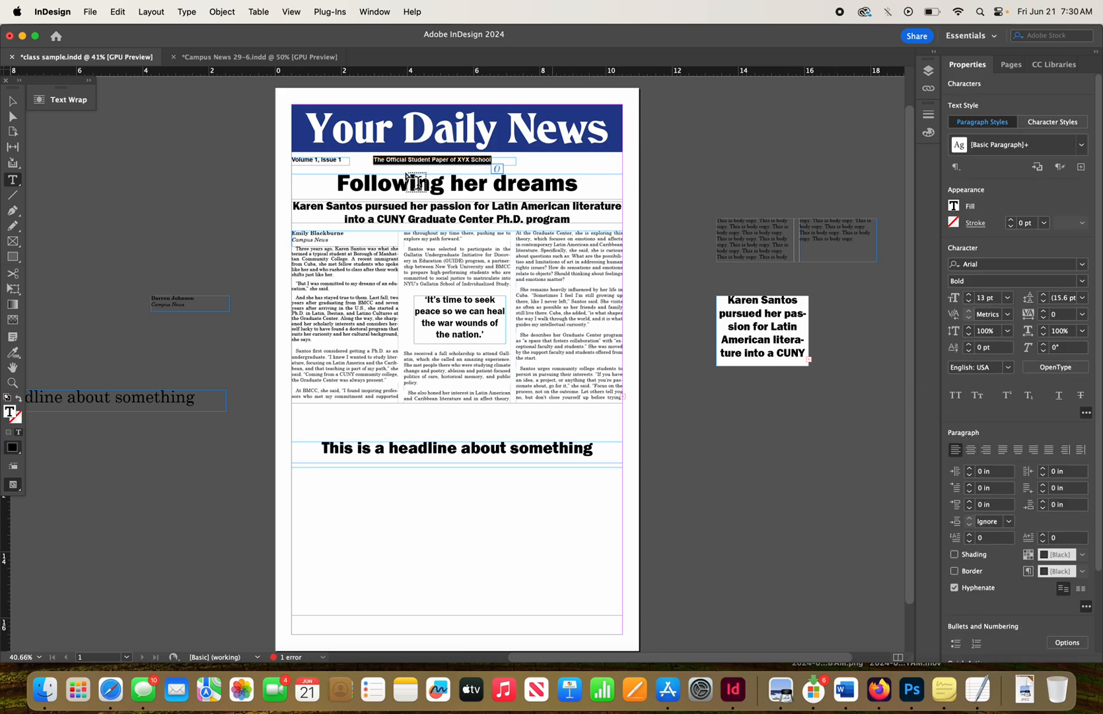
pyautogui.click(363, 15)
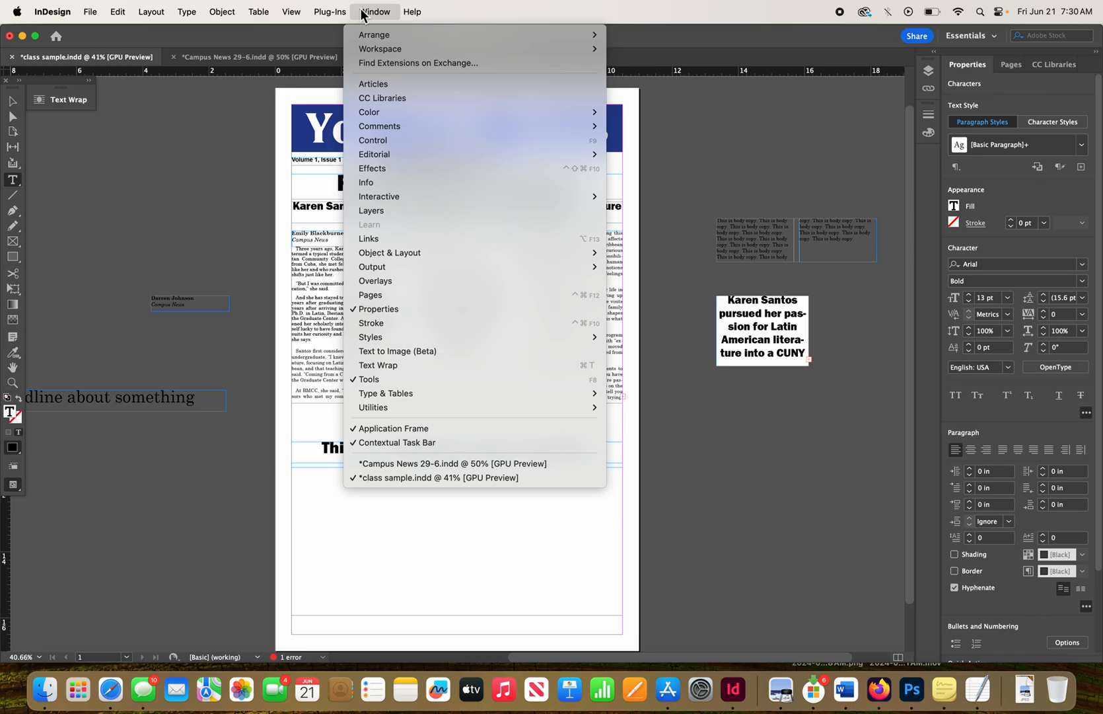
pyautogui.click(907, 190)
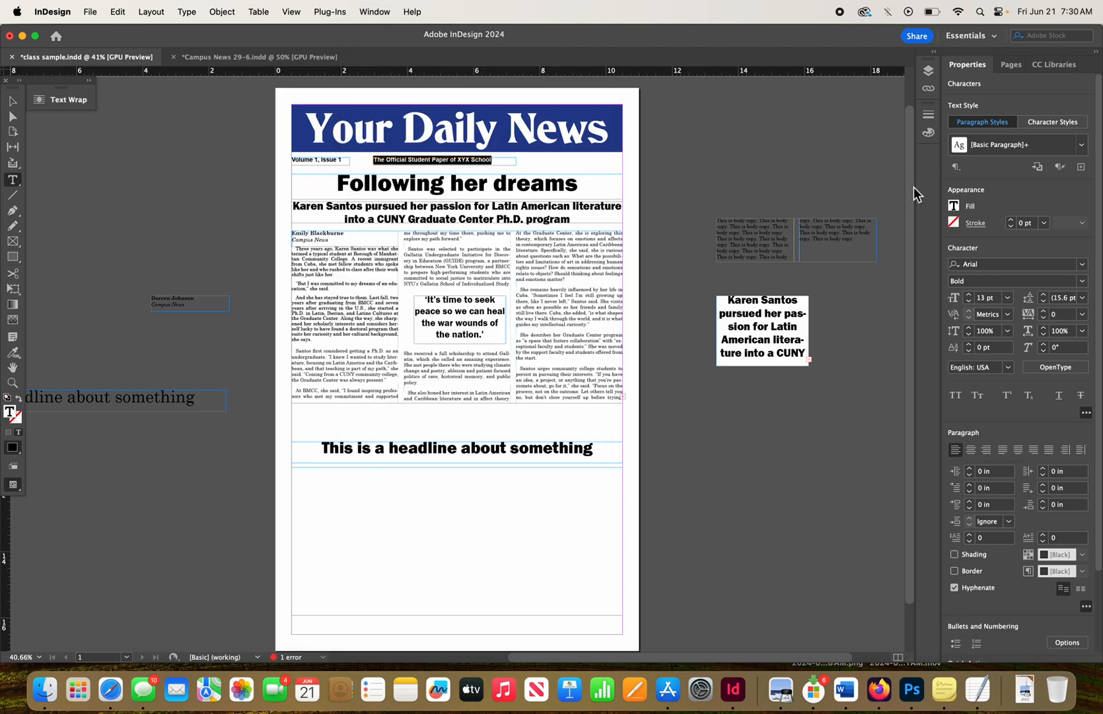
pyautogui.click(972, 452)
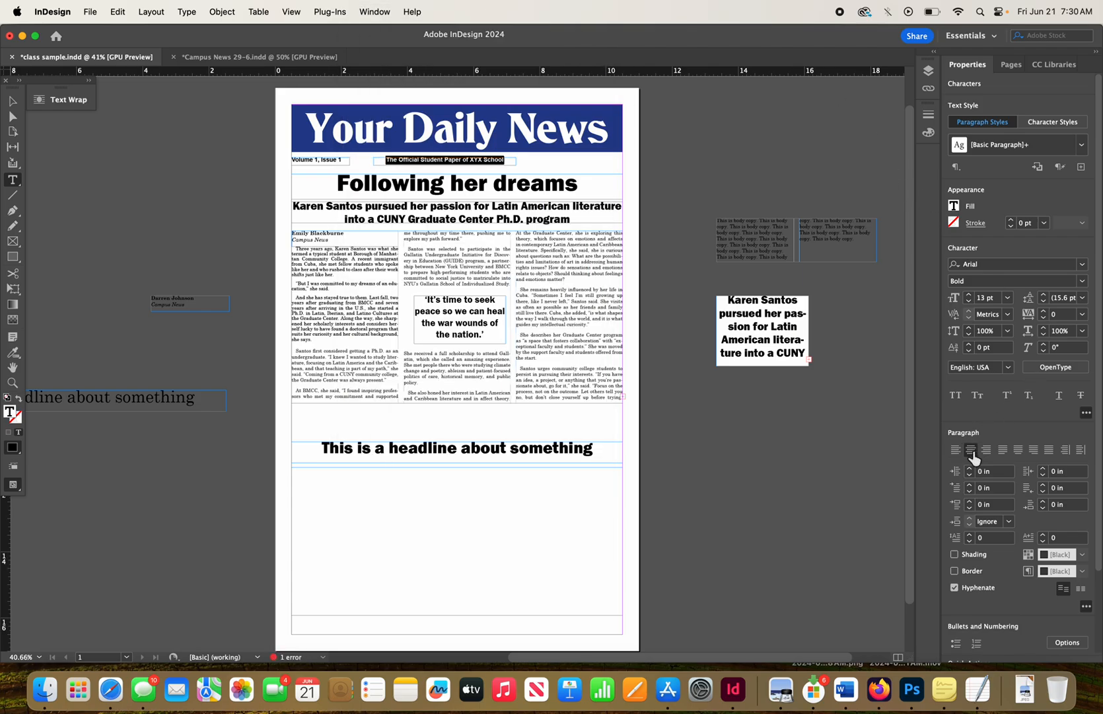
pyautogui.click(714, 169)
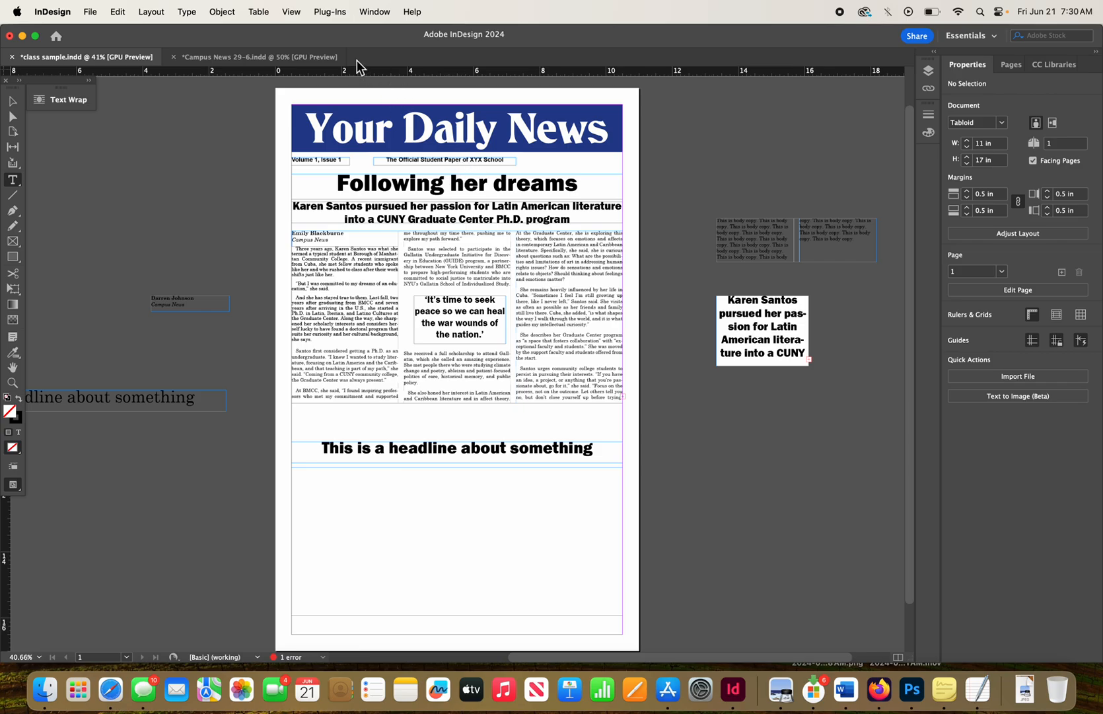
# - View the nameplate and the line beneath it at actual size
pyautogui.click(281, 9)
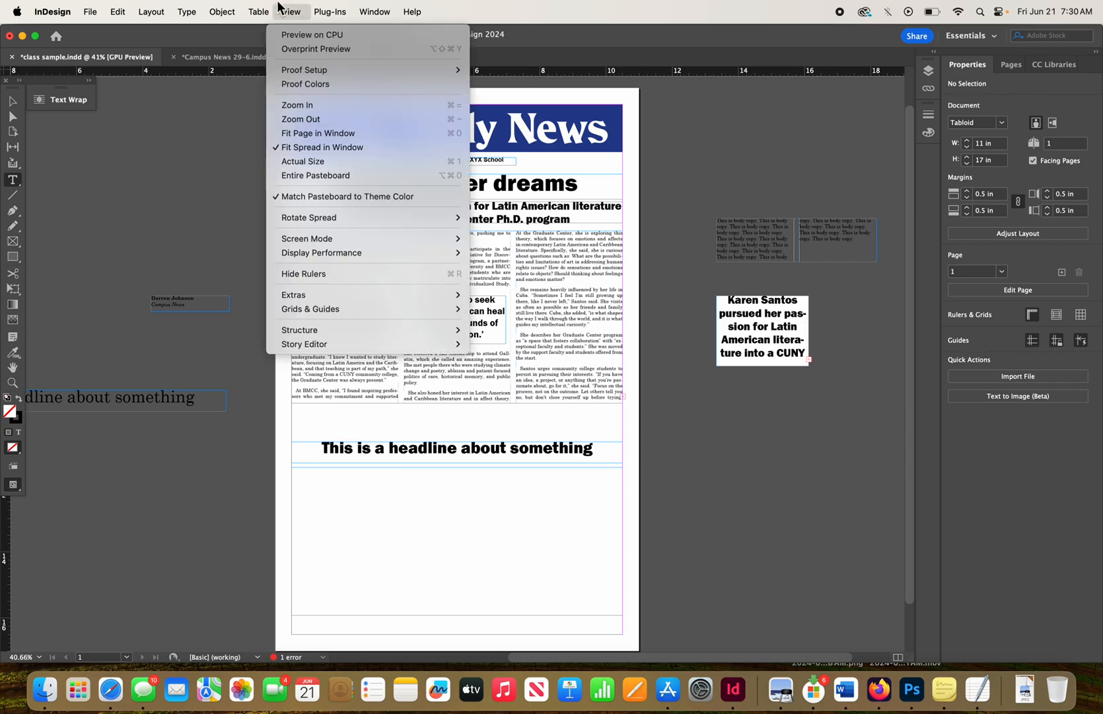
pyautogui.click(311, 161)
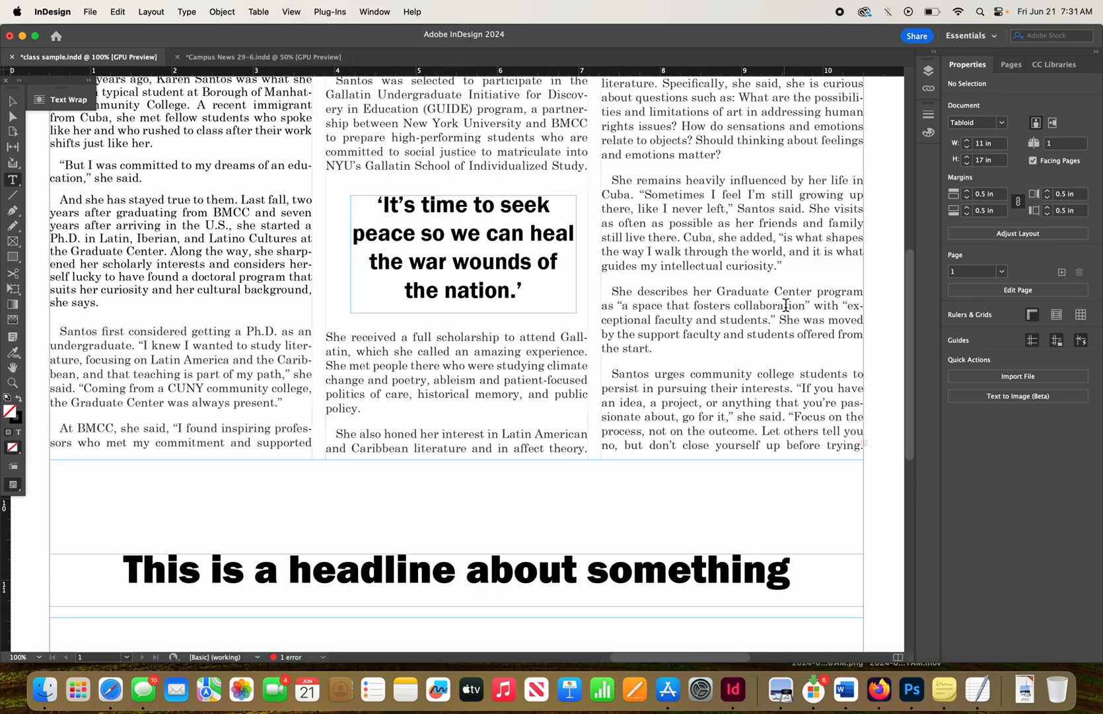
pyautogui.moveTo(913, 337); pyautogui.dragTo(920, 208)
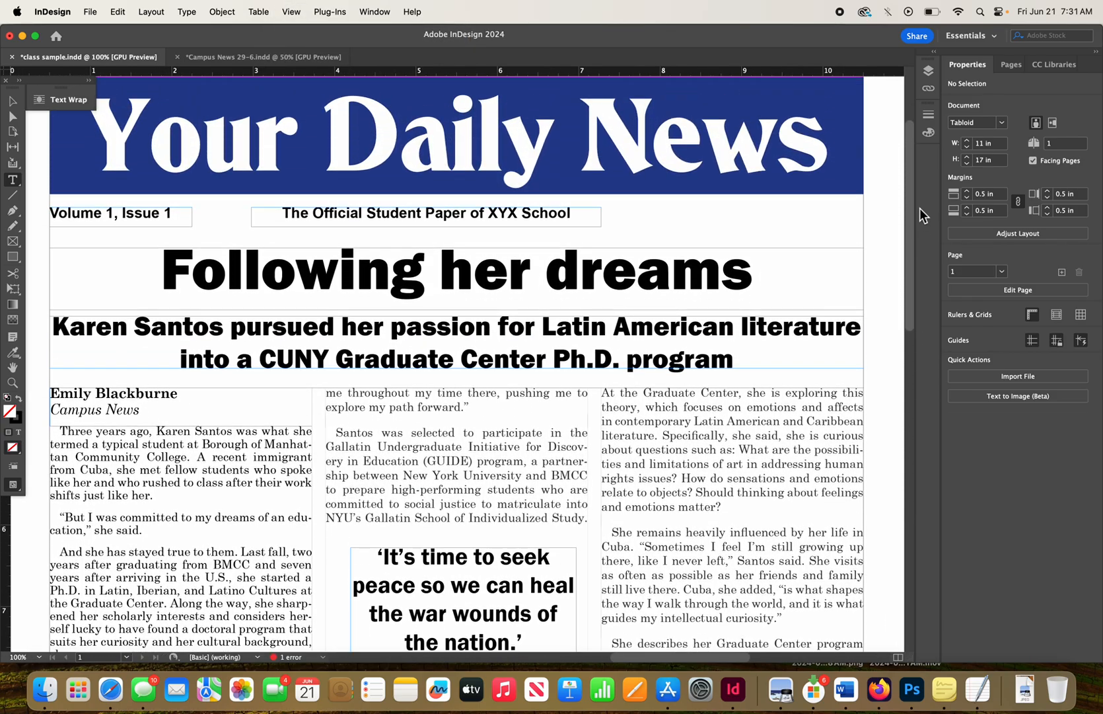
# - Move the "The Official Student Paper of XYX School" frame to the page's horizontal centre, X 5.5 in, on the same line
pyautogui.click(12, 101)
pyautogui.moveTo(309, 212); pyautogui.dragTo(357, 215)
pyautogui.moveTo(363, 232); pyautogui.dragTo(375, 213)
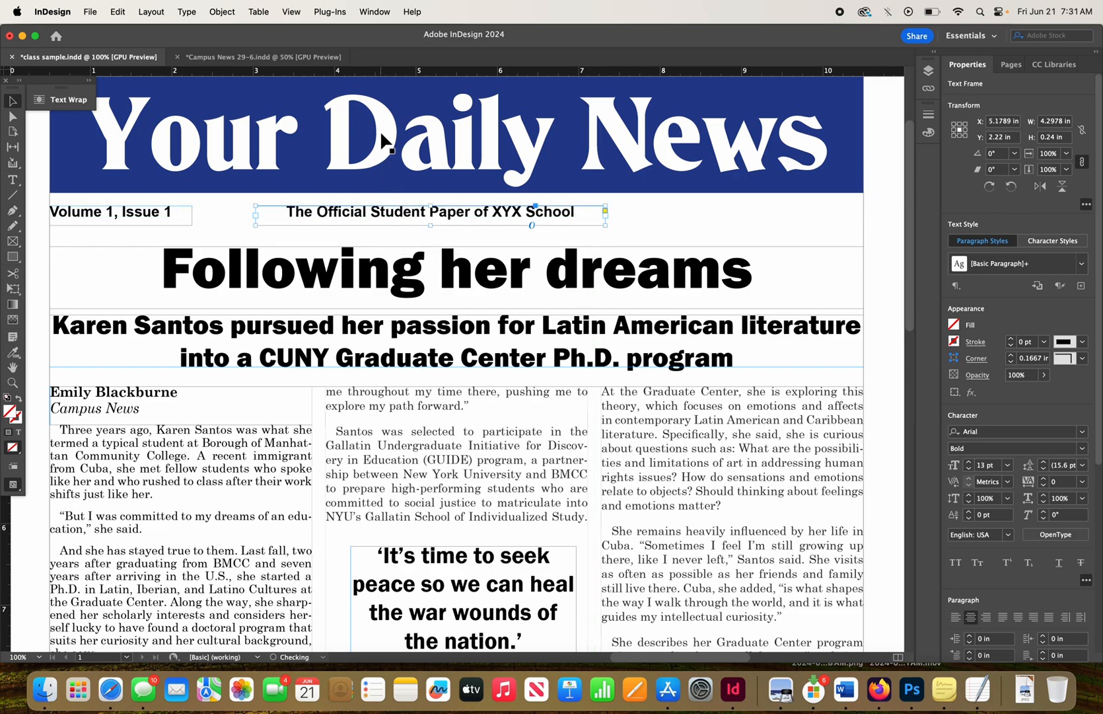
pyautogui.click(291, 11)
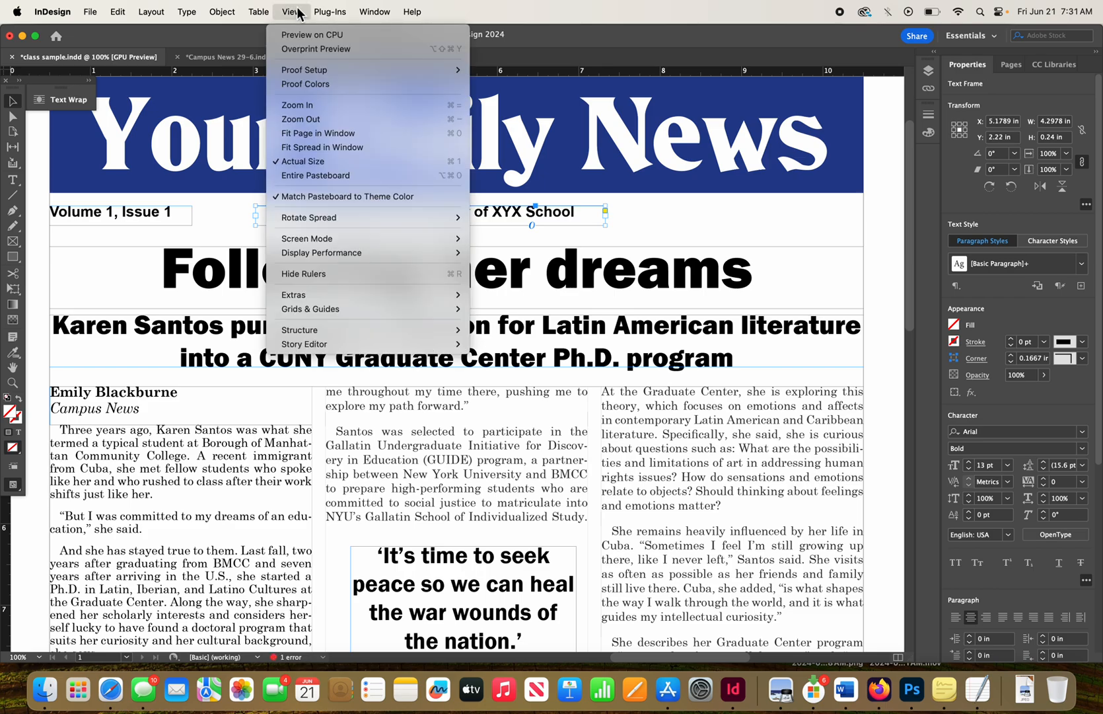
pyautogui.click(320, 148)
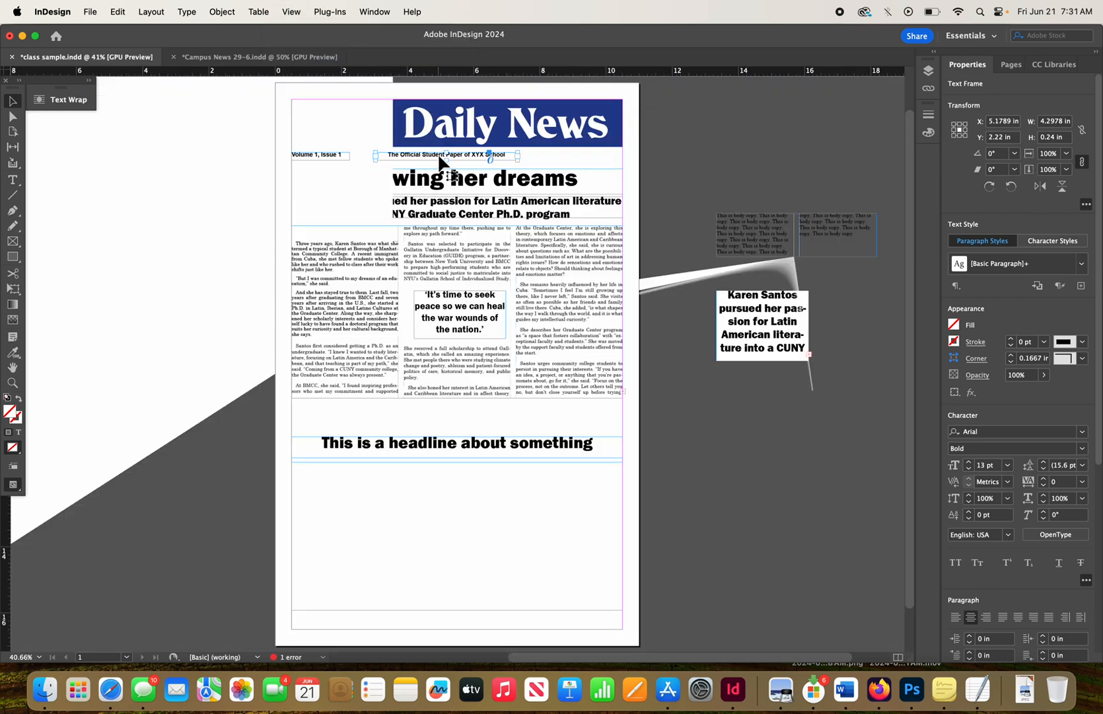
pyautogui.moveTo(439, 158); pyautogui.dragTo(448, 157)
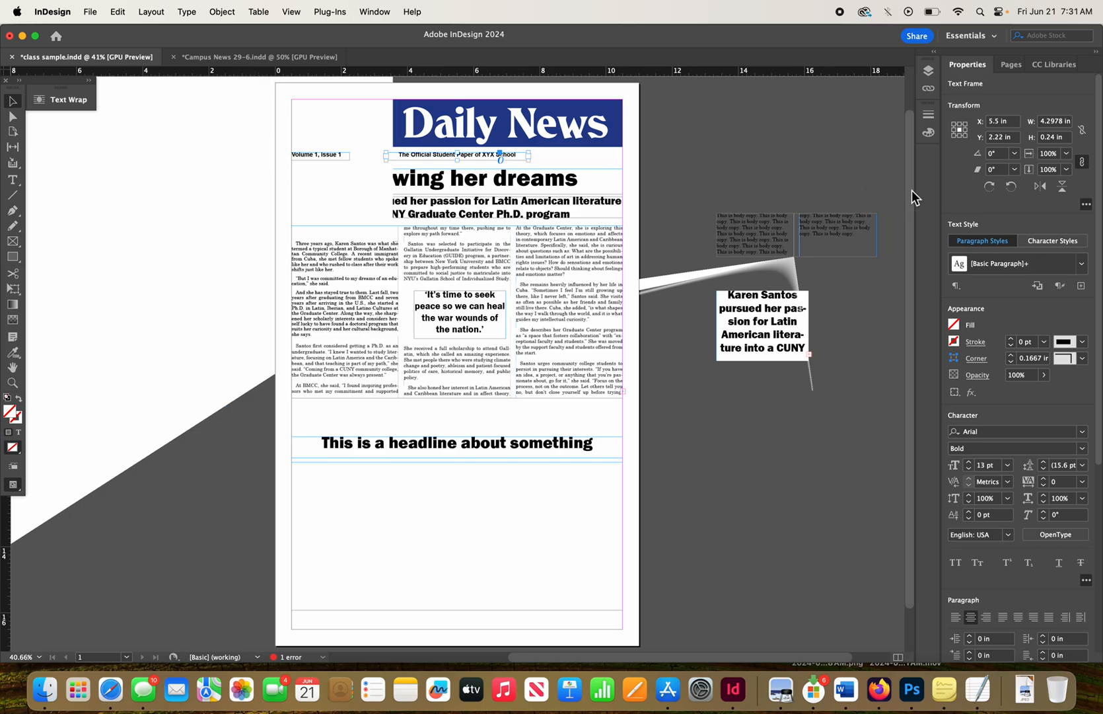
# - Duplicate the "Volume 1, Issue 1" frame and place the copy on the same line against the page's right margin, at X 9.625 in
pyautogui.scroll(-2, 905, 265)
pyautogui.scroll(4, 905, 265)
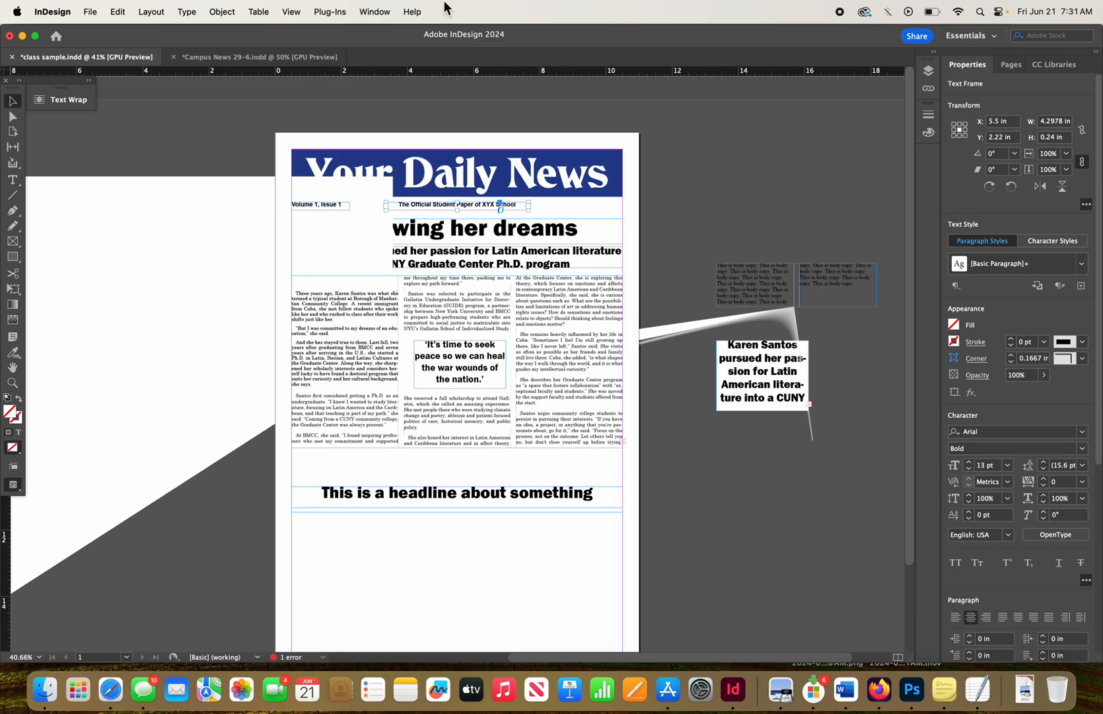
pyautogui.click(293, 12)
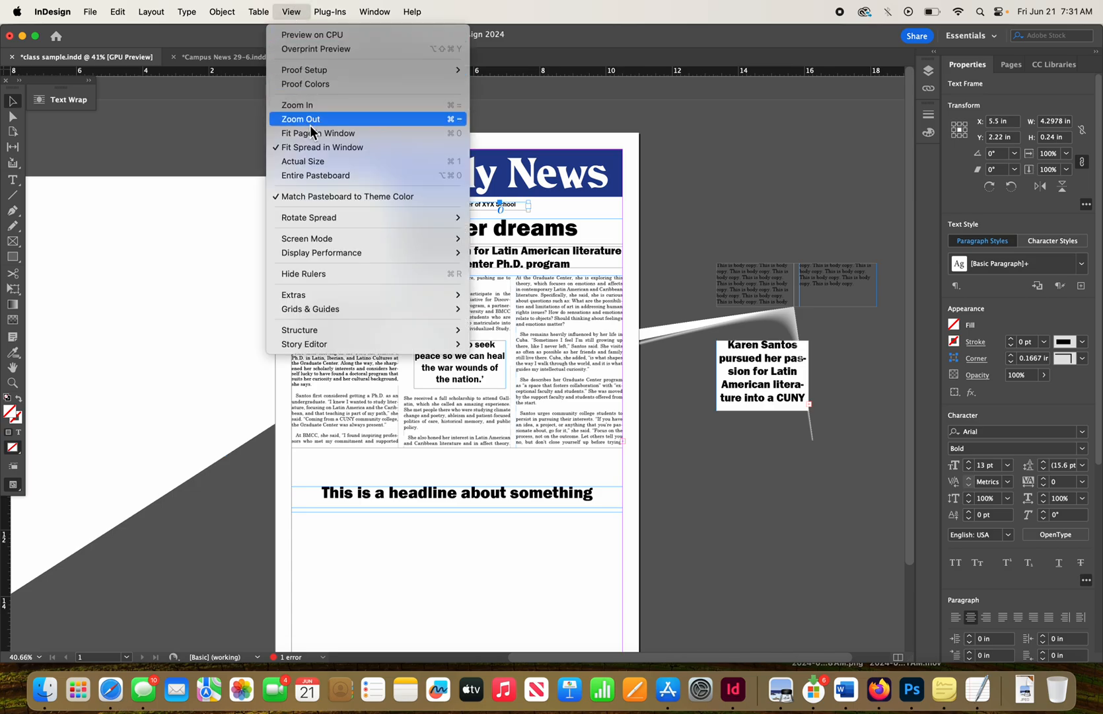
pyautogui.click(314, 161)
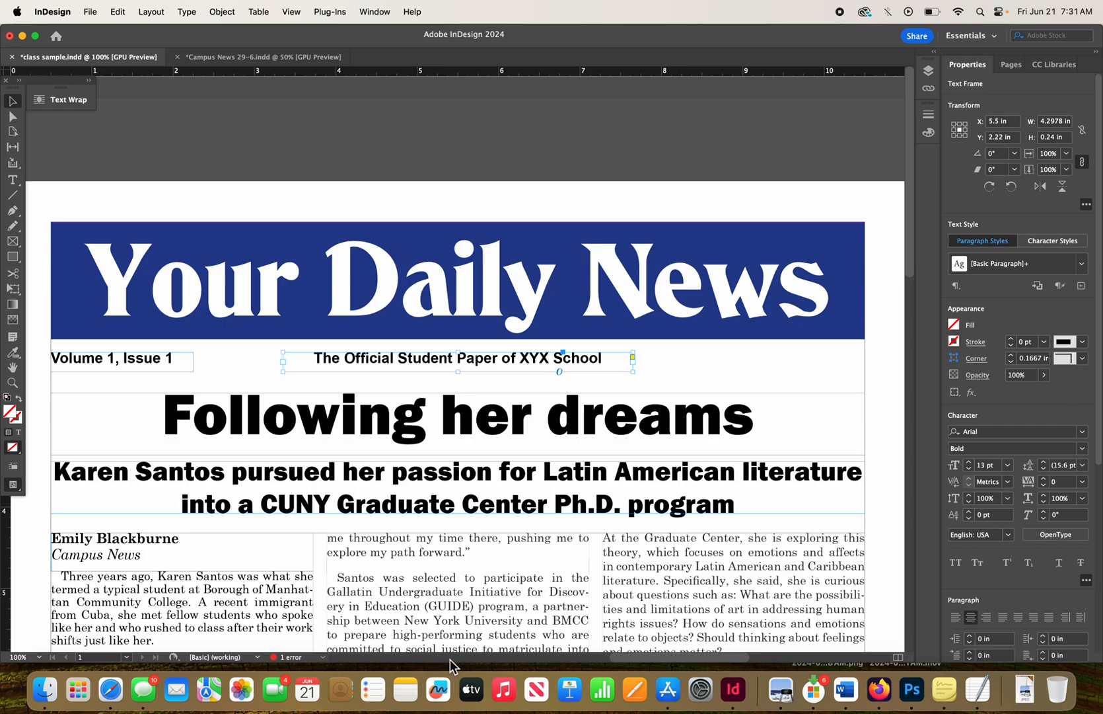
pyautogui.moveTo(625, 656)
pyautogui.mouseDown()
pyautogui.moveTo(640, 655)
pyautogui.moveTo(618, 653)
pyautogui.mouseUp()
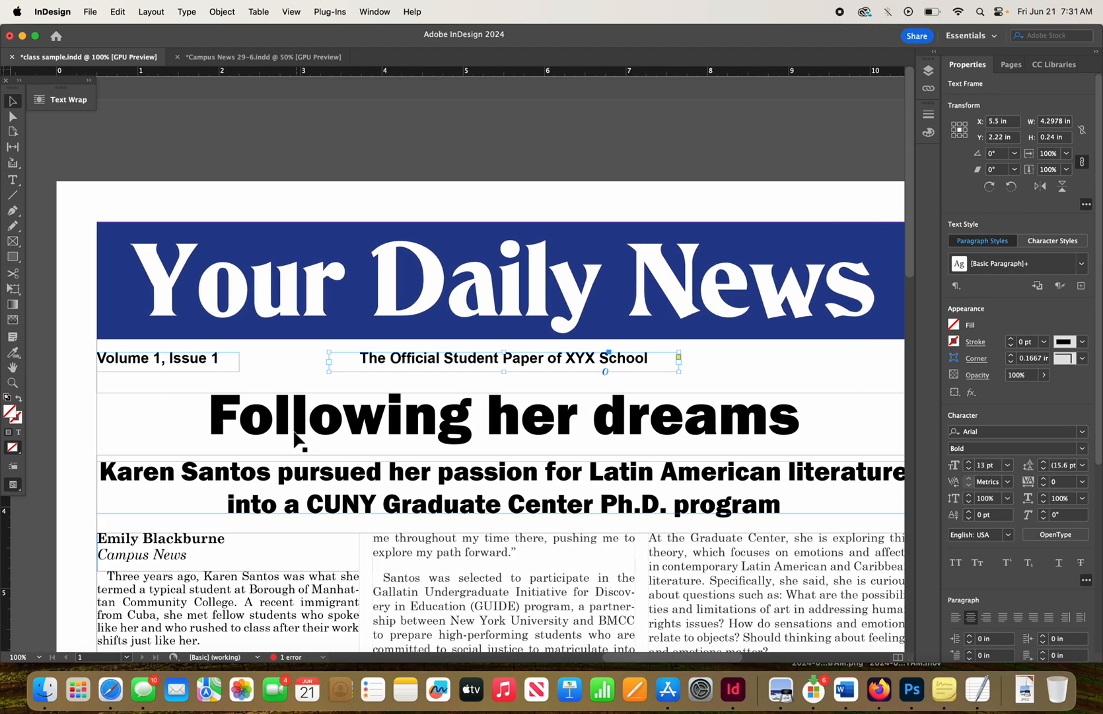
pyautogui.click(232, 361)
pyautogui.press('super+alt+shift+d')
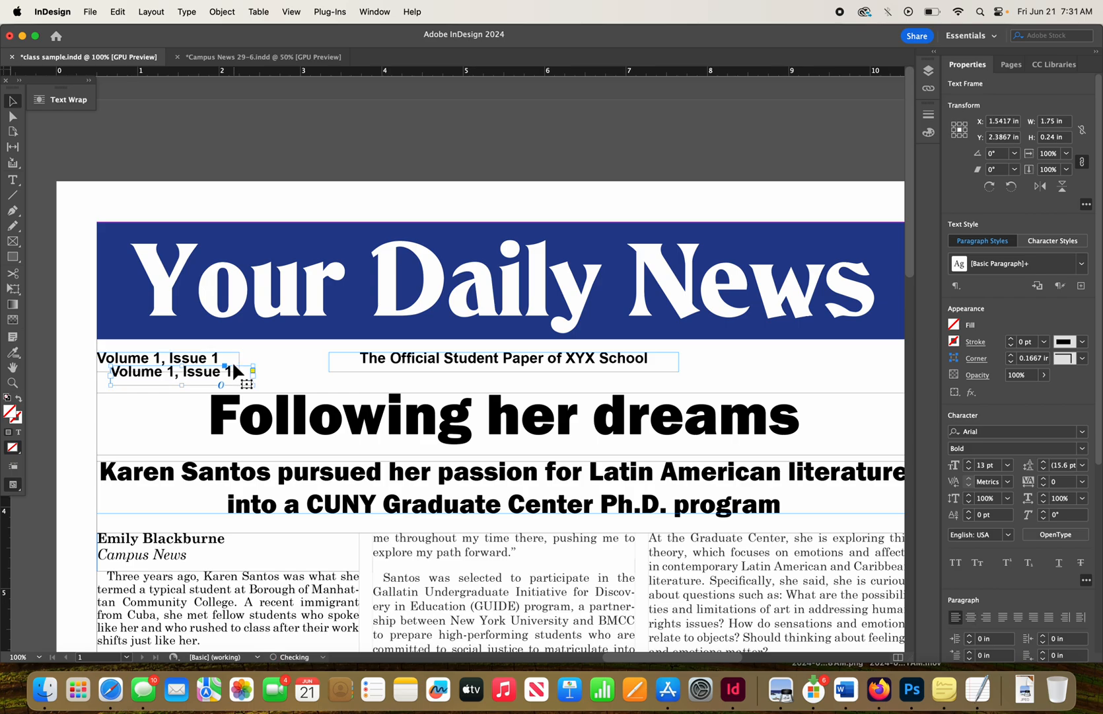
pyautogui.moveTo(209, 379); pyautogui.dragTo(817, 366)
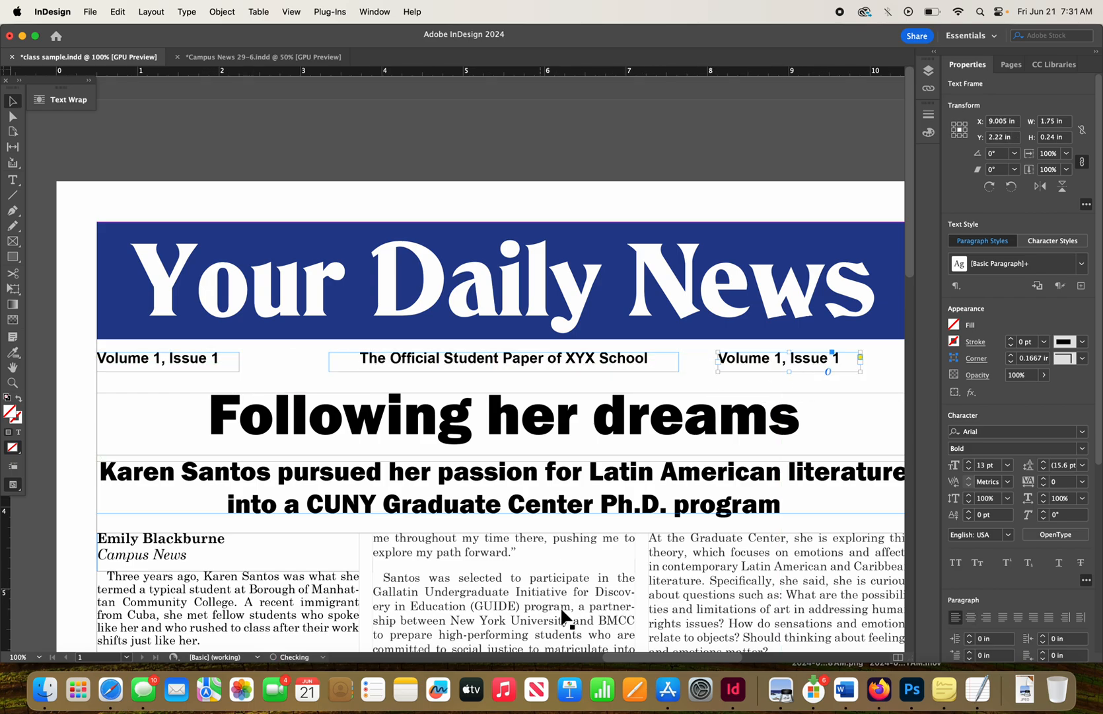
pyautogui.moveTo(614, 657); pyautogui.dragTo(647, 657)
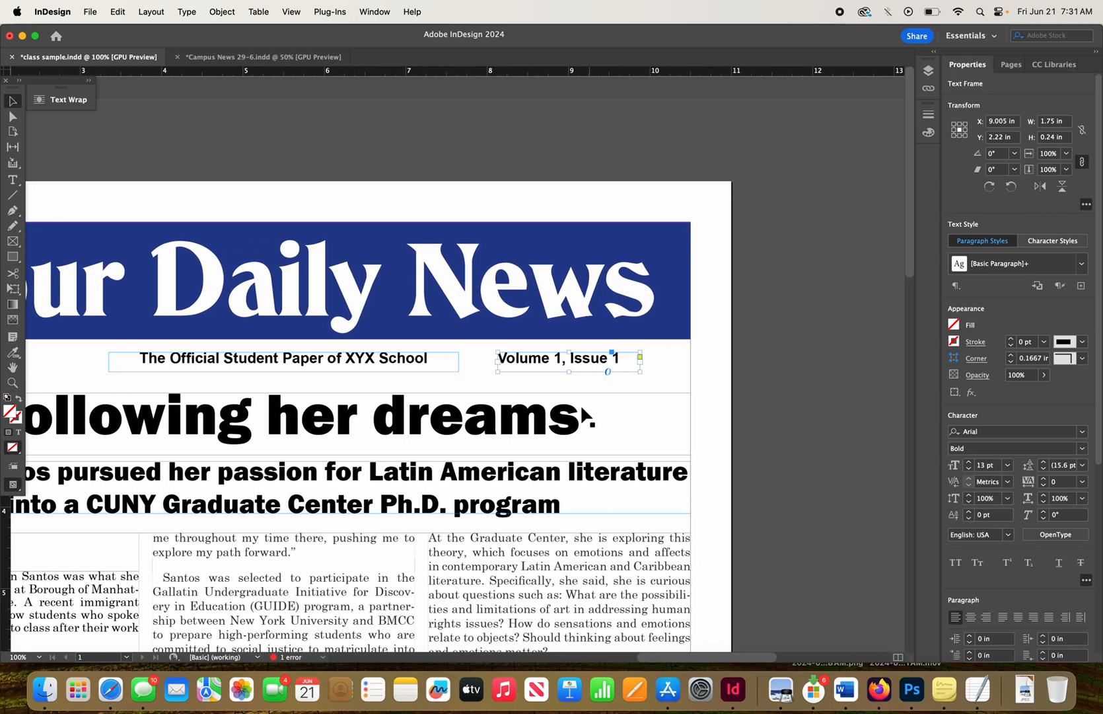
pyautogui.moveTo(570, 367); pyautogui.dragTo(617, 363)
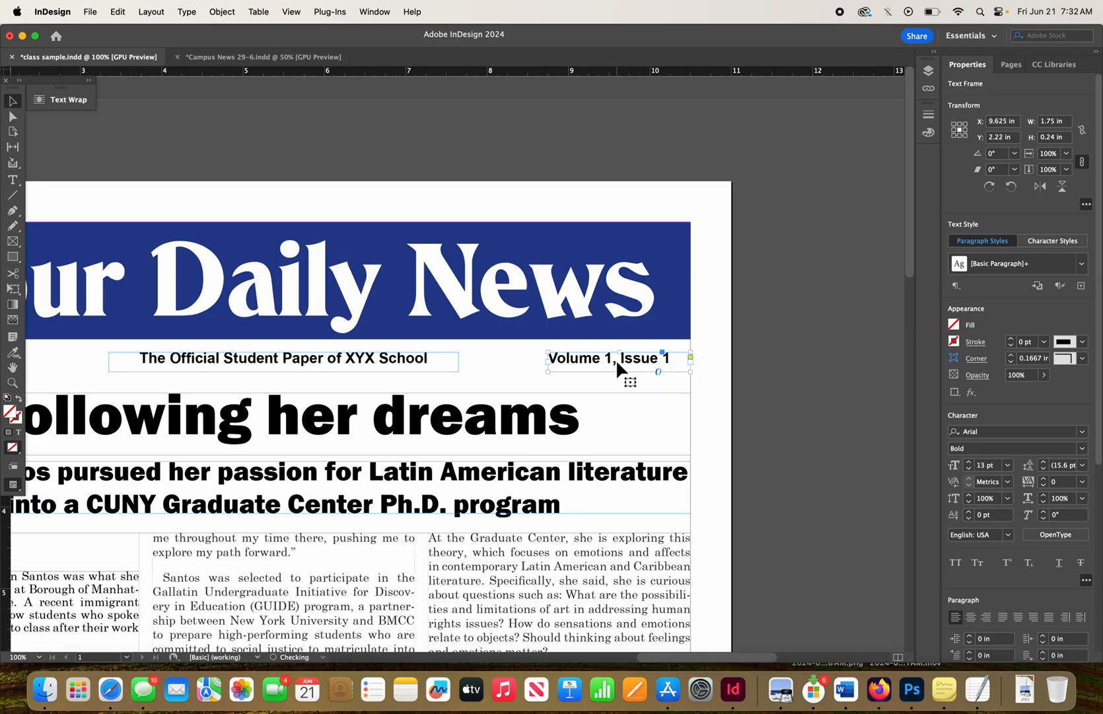
# - Right-align the text in the copied volume frame and replace it with "June 21, 2024"
pyautogui.tripleClick(613, 357)
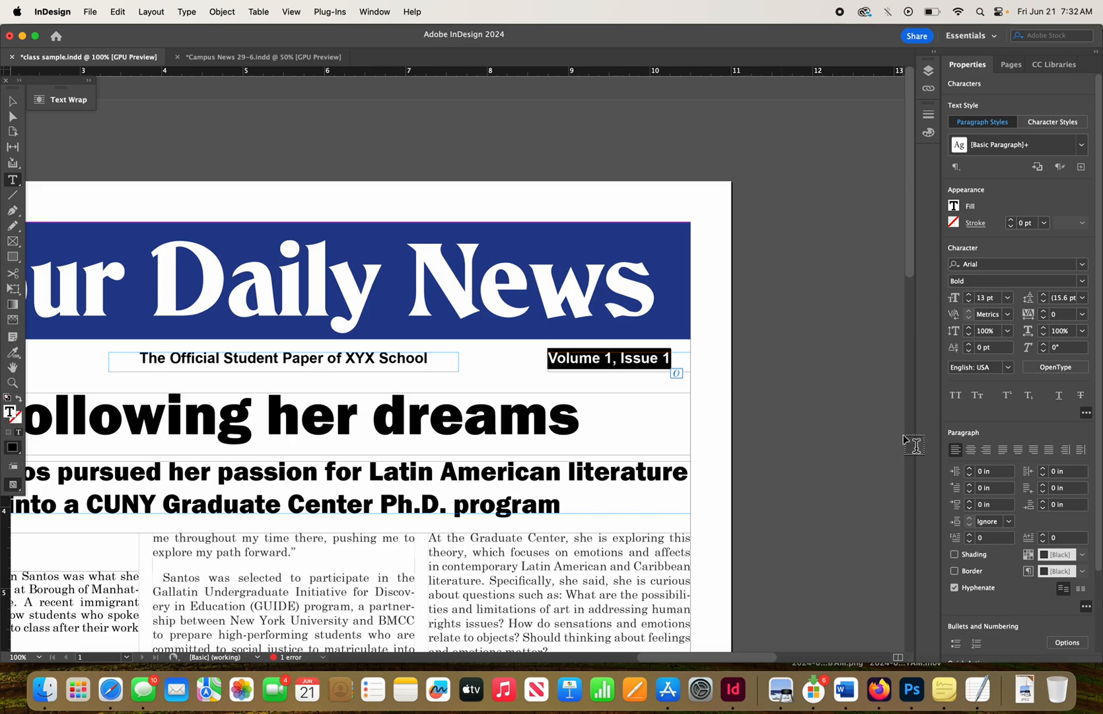
pyautogui.click(987, 450)
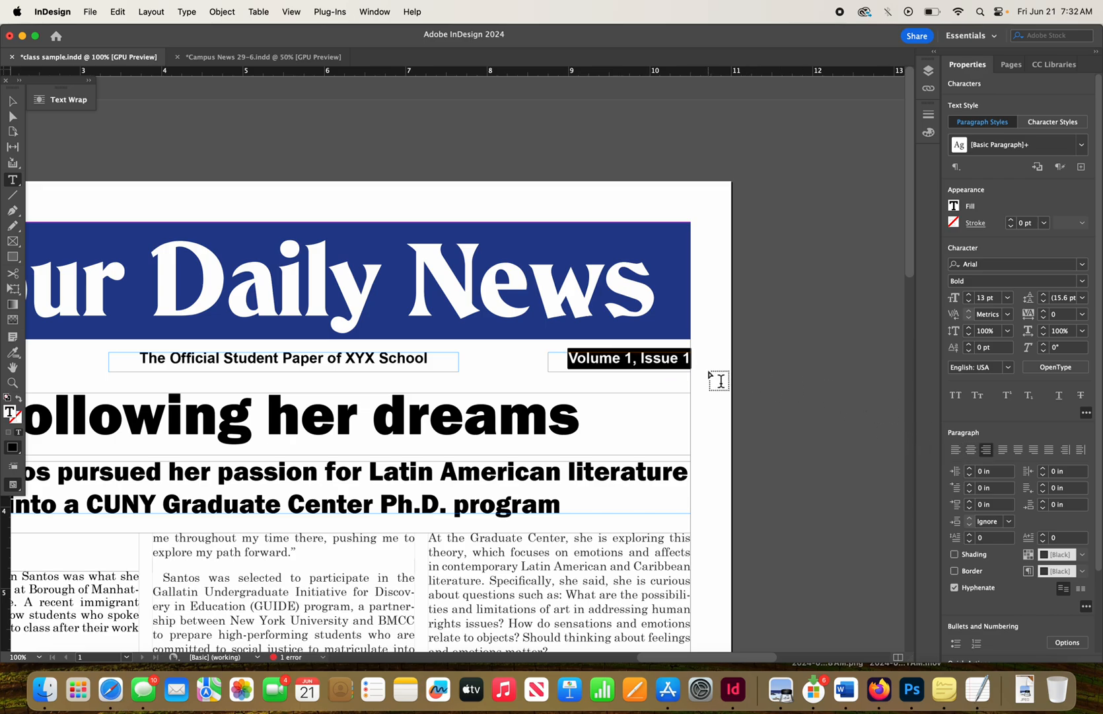
pyautogui.write('June 21, 2024')
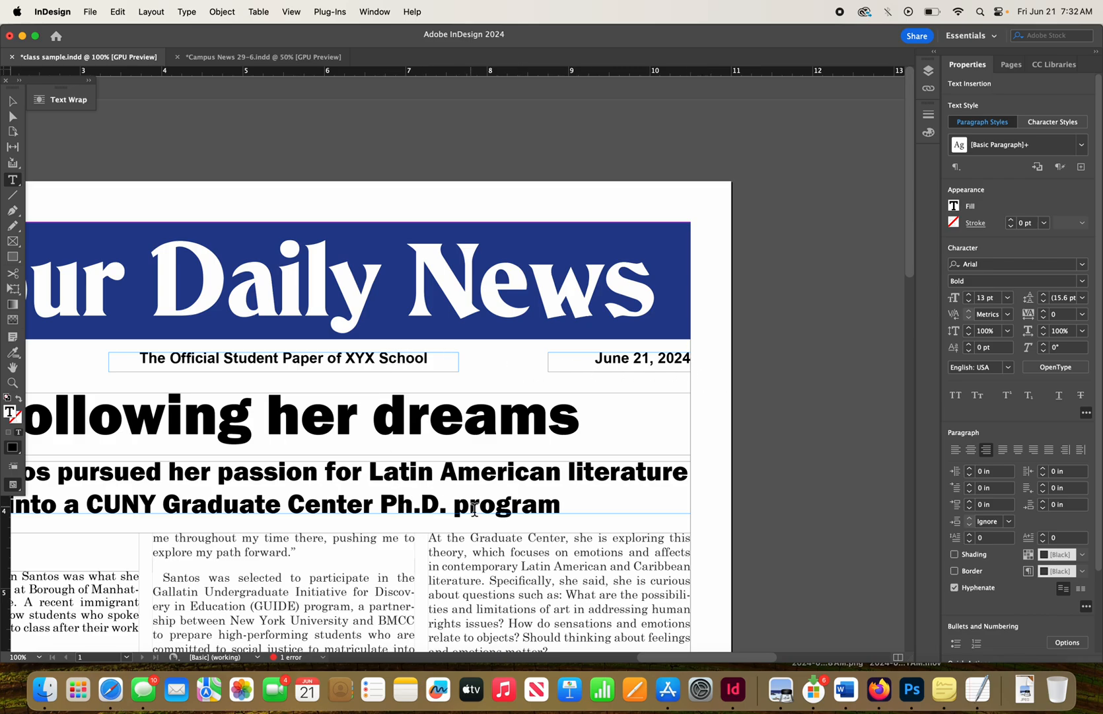
# - Group the volume, tagline and date frames with the headlines and the article frames below the nameplate
pyautogui.moveTo(753, 655); pyautogui.dragTo(720, 658)
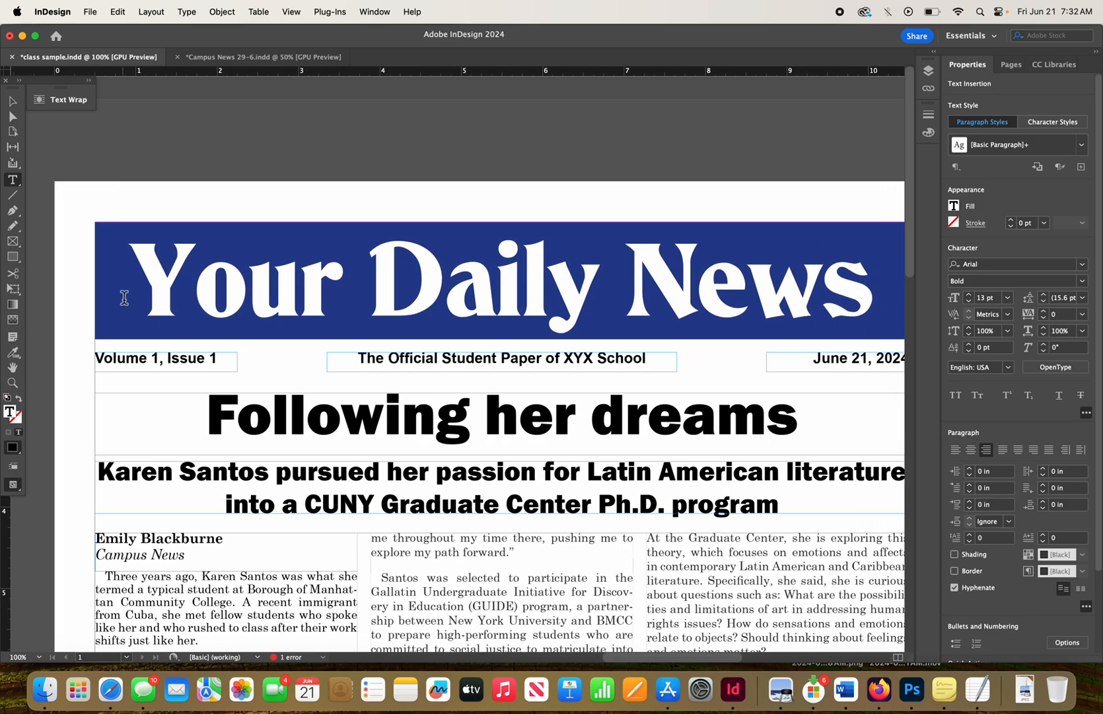
pyautogui.click(14, 101)
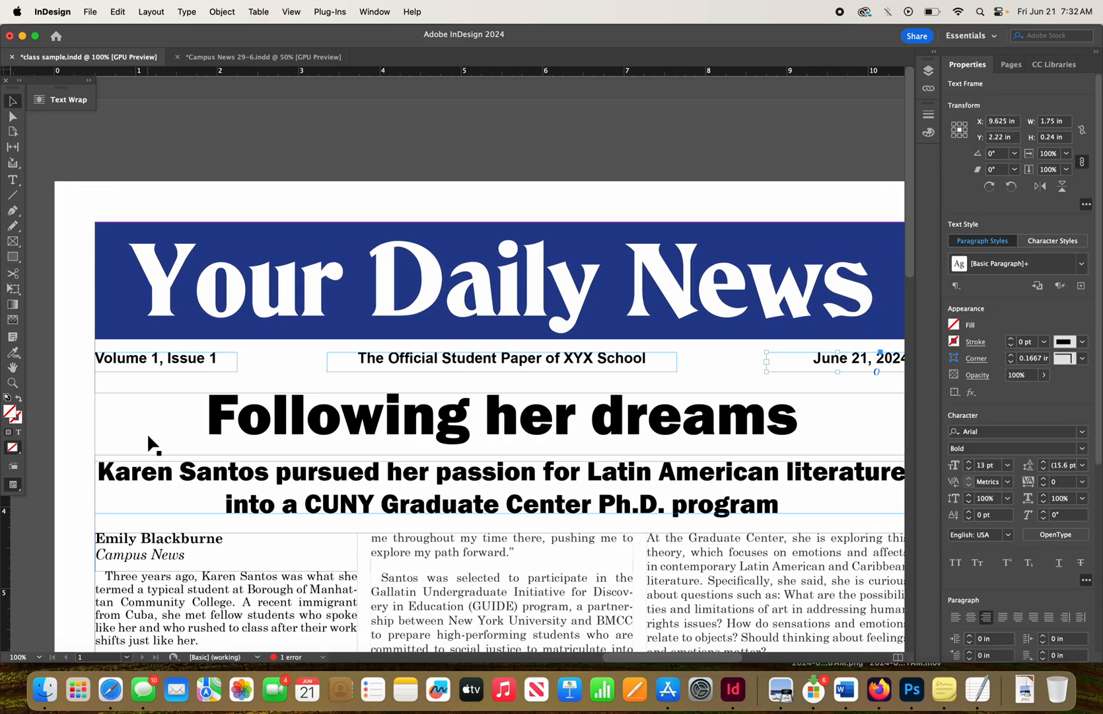
pyautogui.moveTo(81, 357); pyautogui.dragTo(549, 637)
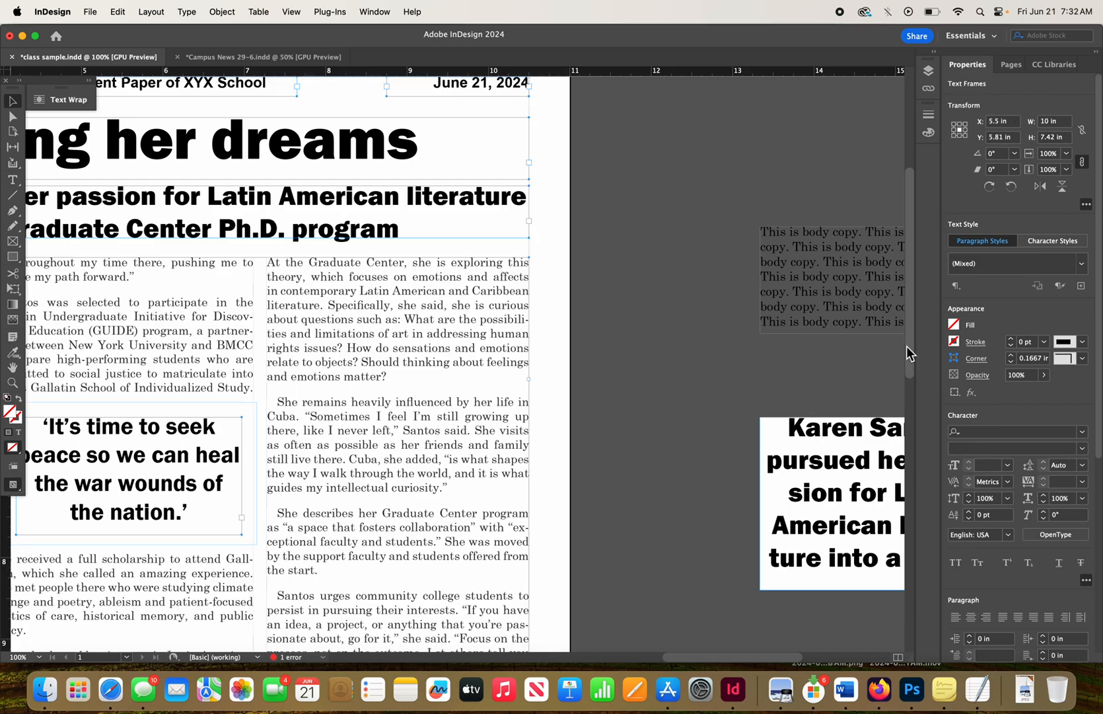
pyautogui.scroll(1, 909, 346)
pyautogui.moveTo(909, 343); pyautogui.dragTo(906, 294)
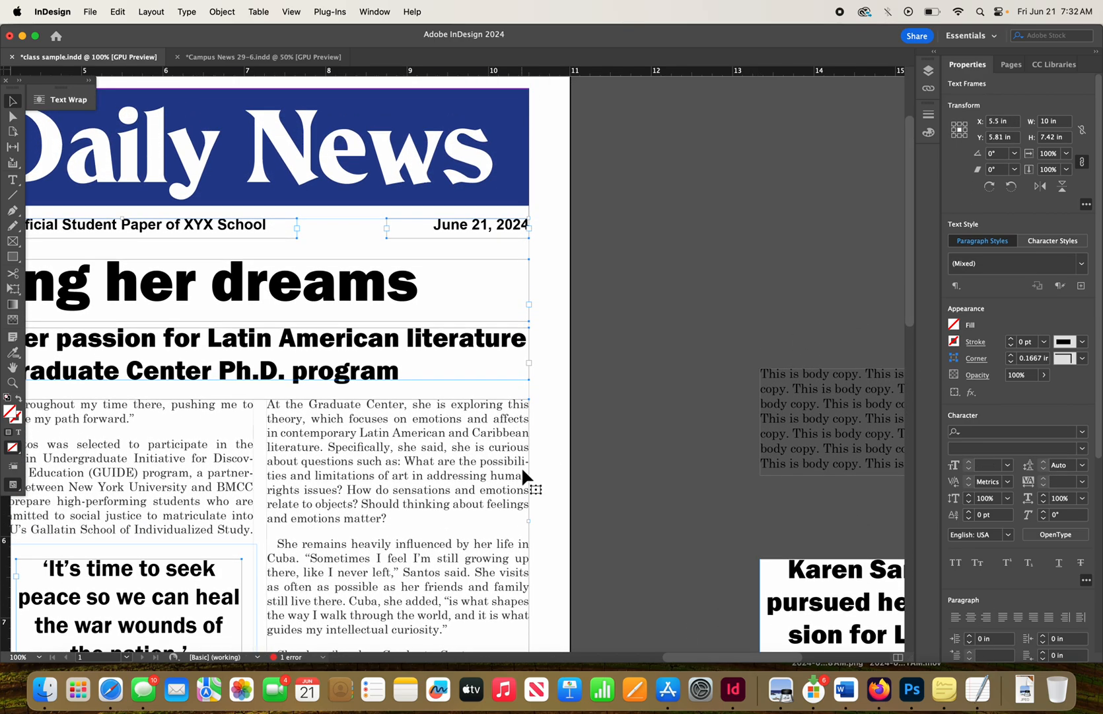
pyautogui.moveTo(687, 656); pyautogui.dragTo(632, 660)
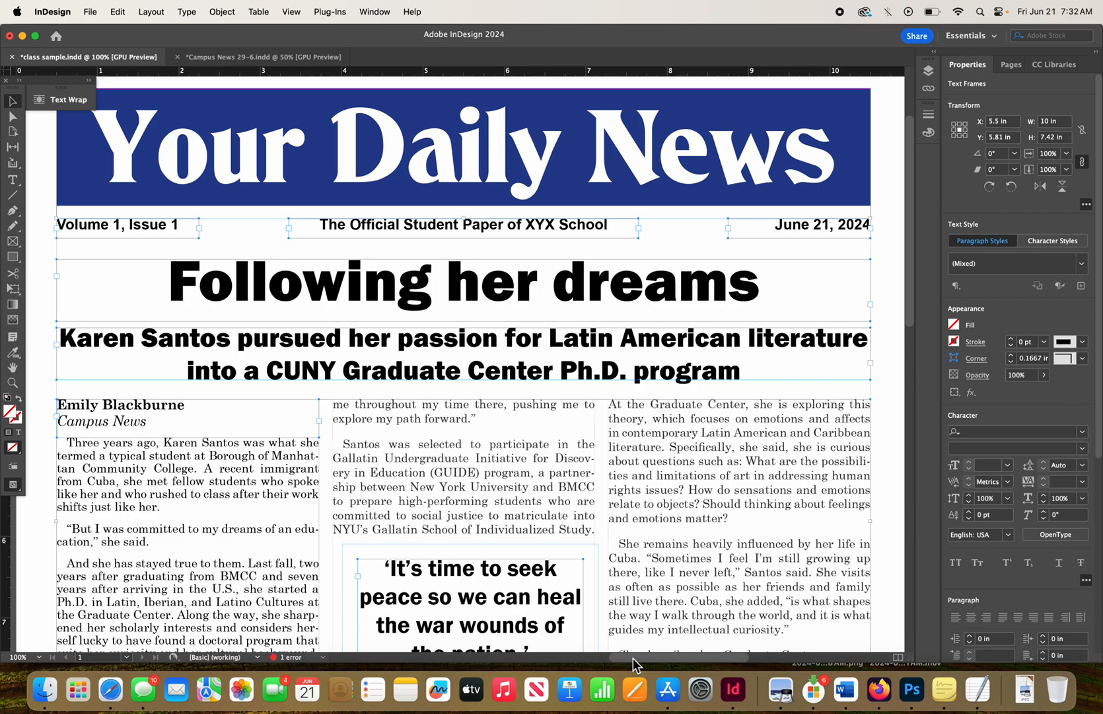
pyautogui.click(149, 12)
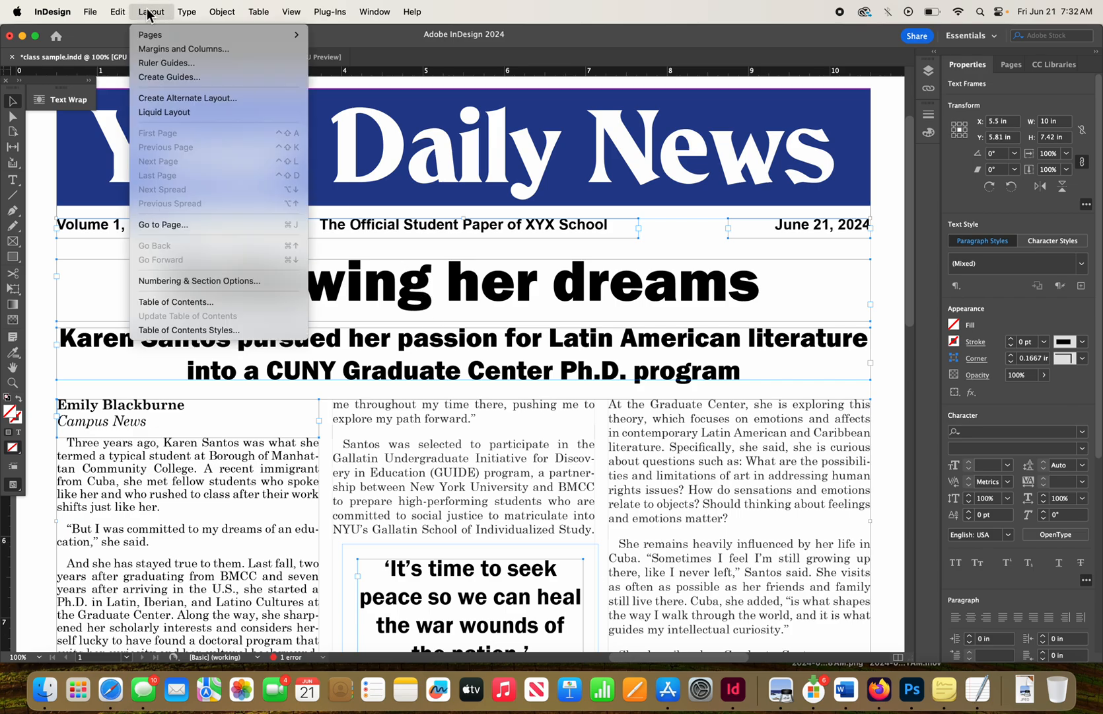
pyautogui.moveTo(123, 13)
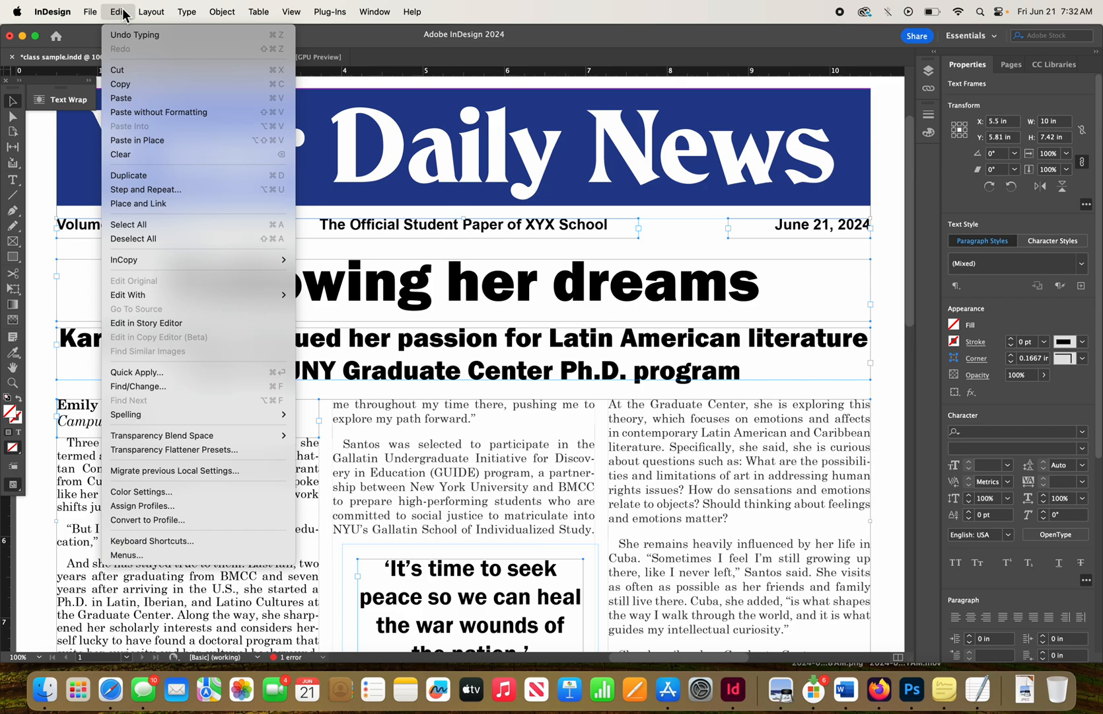
pyautogui.moveTo(222, 13)
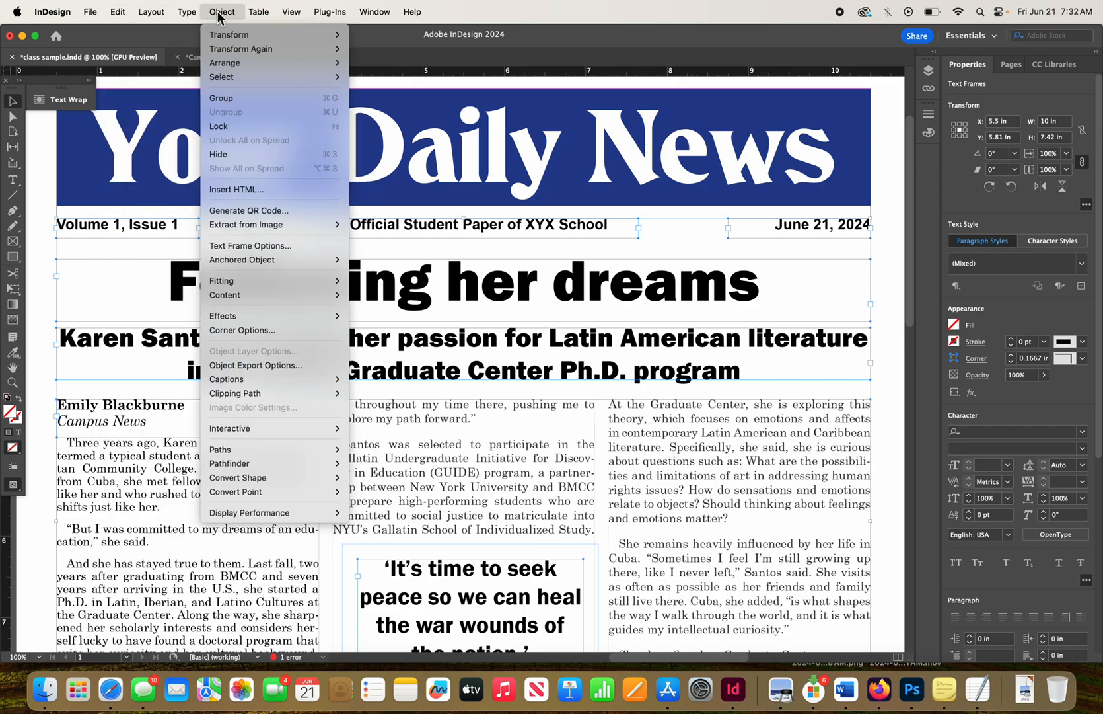
pyautogui.click(222, 99)
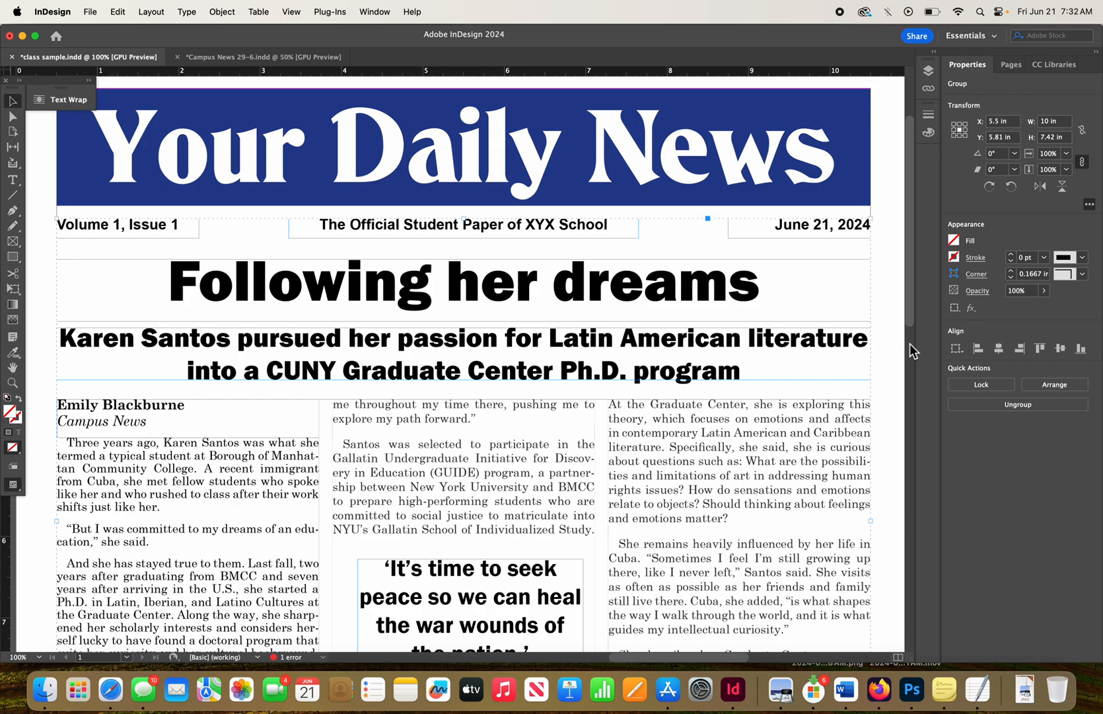
# - Move the group down to open a gap beneath the nameplate, centred at X 5.5 in and Y 6.09 in
pyautogui.moveTo(718, 655); pyautogui.dragTo(738, 654)
pyautogui.click(852, 434)
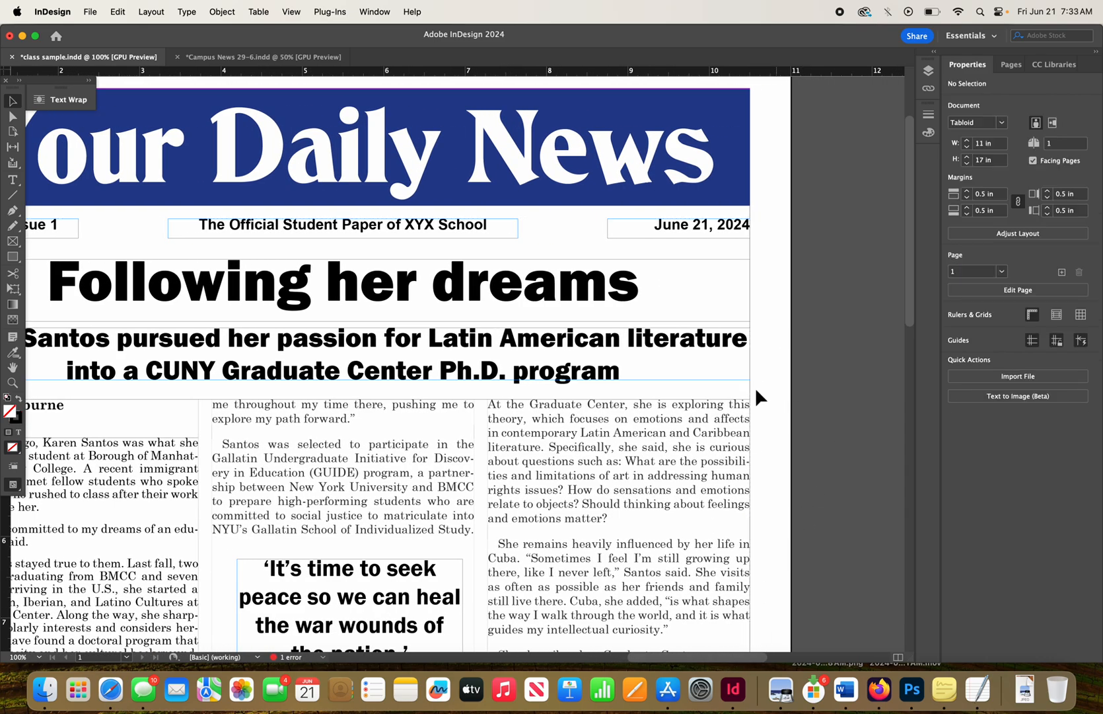
pyautogui.click(618, 449)
pyautogui.moveTo(618, 450); pyautogui.dragTo(613, 537)
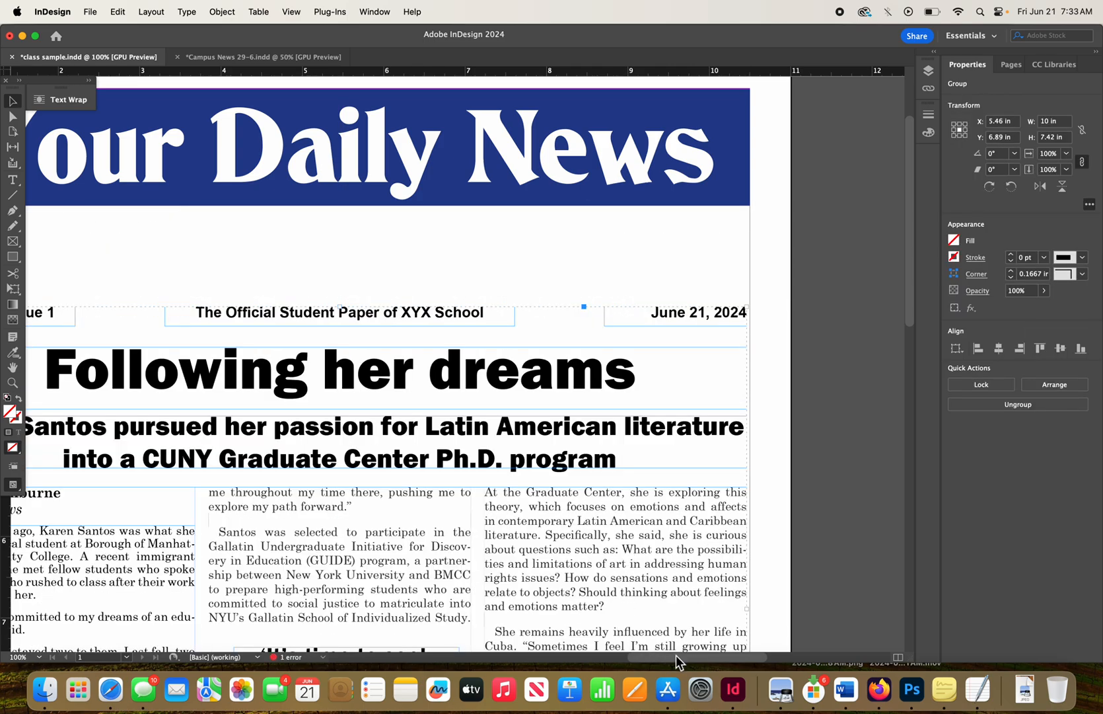
pyautogui.moveTo(676, 657); pyautogui.dragTo(645, 657)
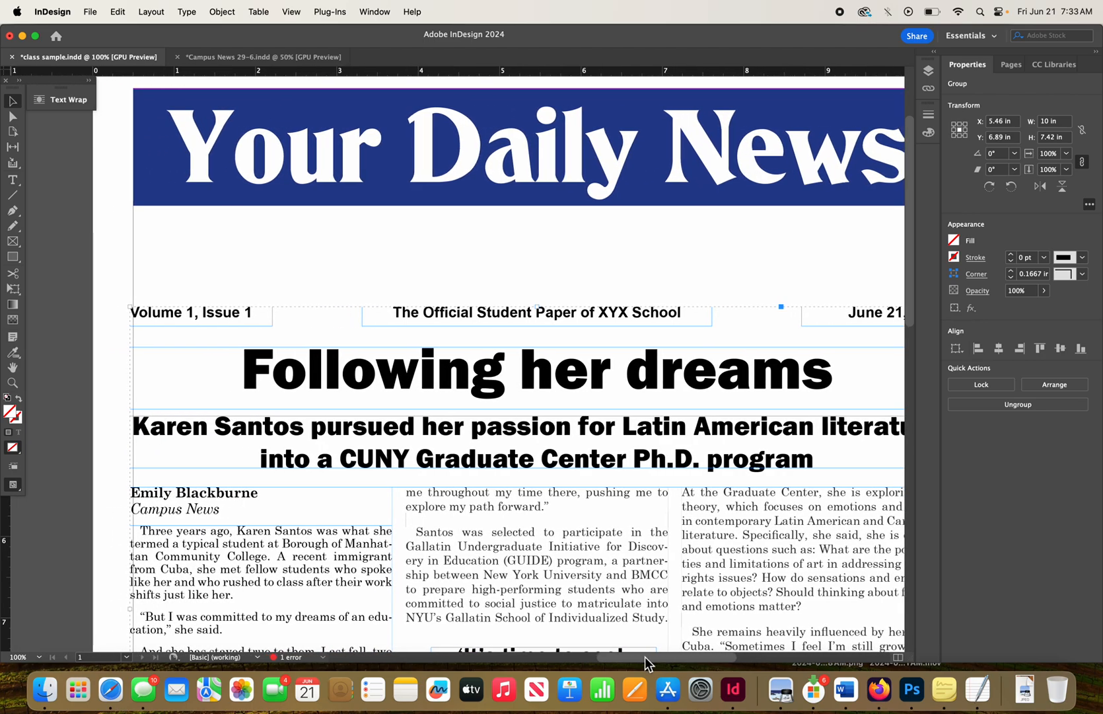
pyautogui.moveTo(537, 534); pyautogui.dragTo(542, 475)
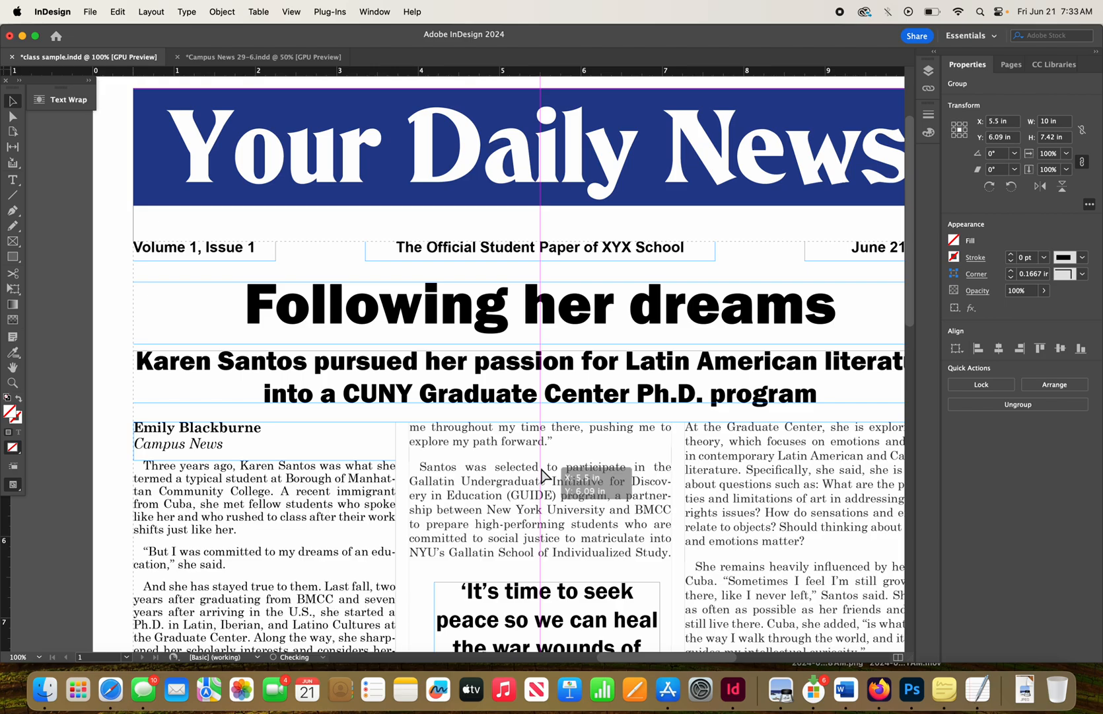
pyautogui.moveTo(542, 475); pyautogui.dragTo(541, 474)
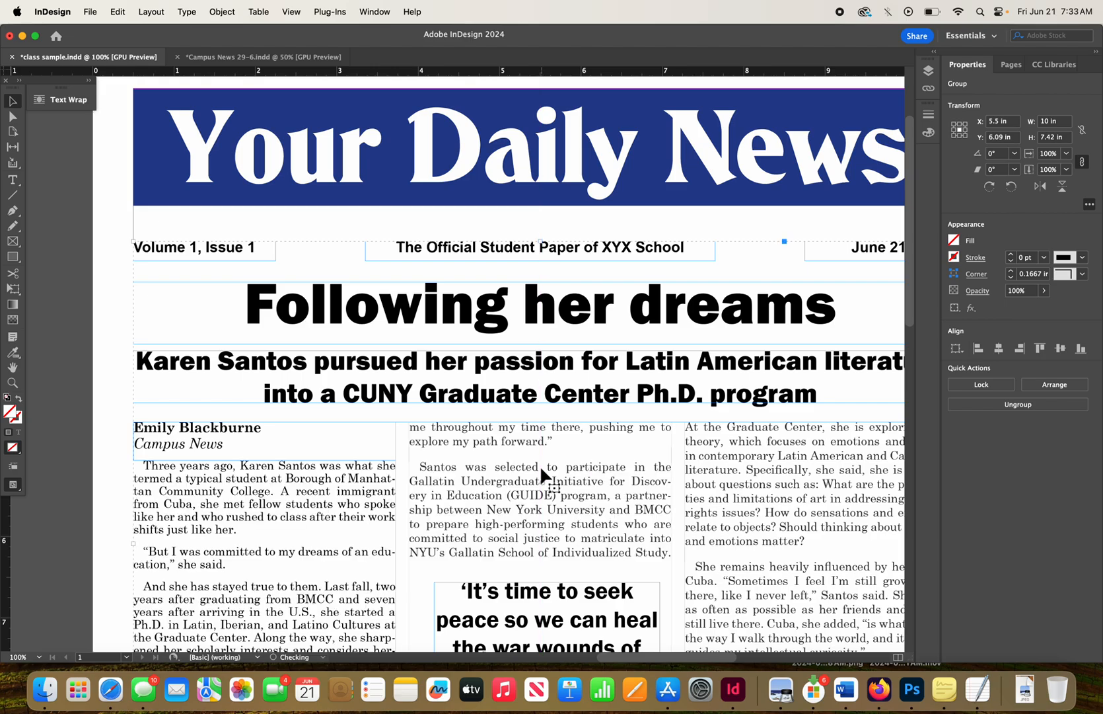
# - Draw a 10 in horizontal line from margin to margin between the nameplate and volume line, and colour its stroke with the dark blue C=100 M=90 swatch
pyautogui.click(15, 197)
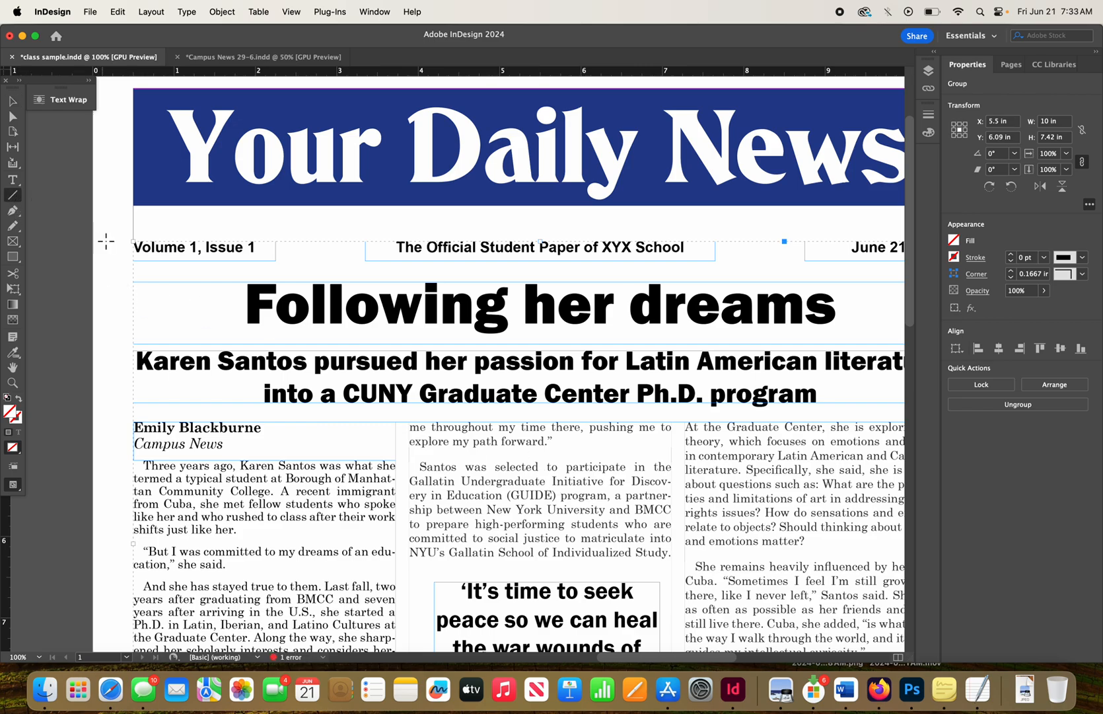
pyautogui.moveTo(137, 224)
pyautogui.mouseDown()
pyautogui.moveTo(362, 238)
pyautogui.moveTo(567, 210)
pyautogui.moveTo(633, 230)
pyautogui.moveTo(926, 218)
pyautogui.moveTo(820, 208)
pyautogui.moveTo(726, 220)
pyautogui.mouseUp()
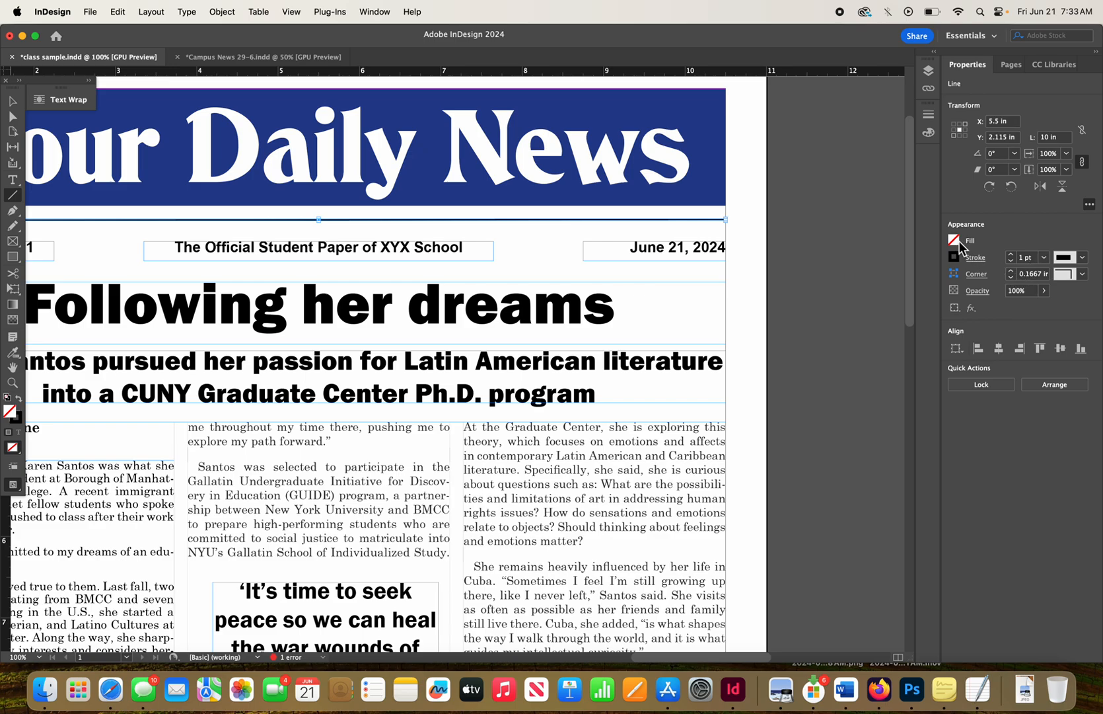
pyautogui.click(956, 257)
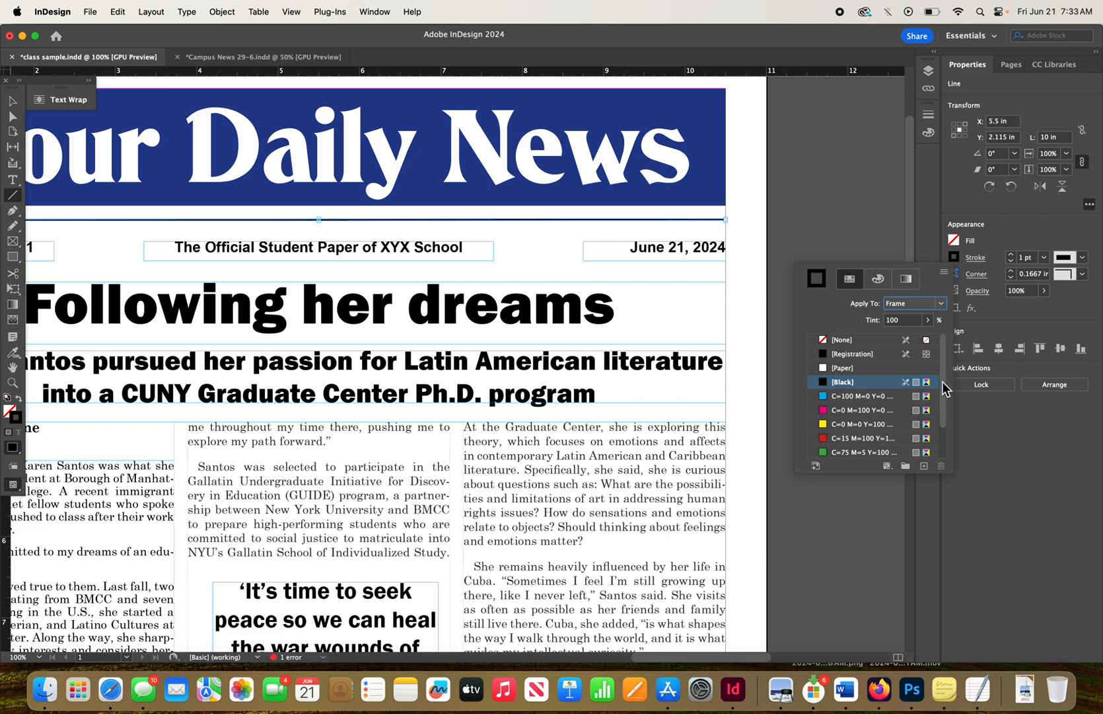
pyautogui.moveTo(942, 382); pyautogui.dragTo(939, 428)
pyautogui.click(846, 425)
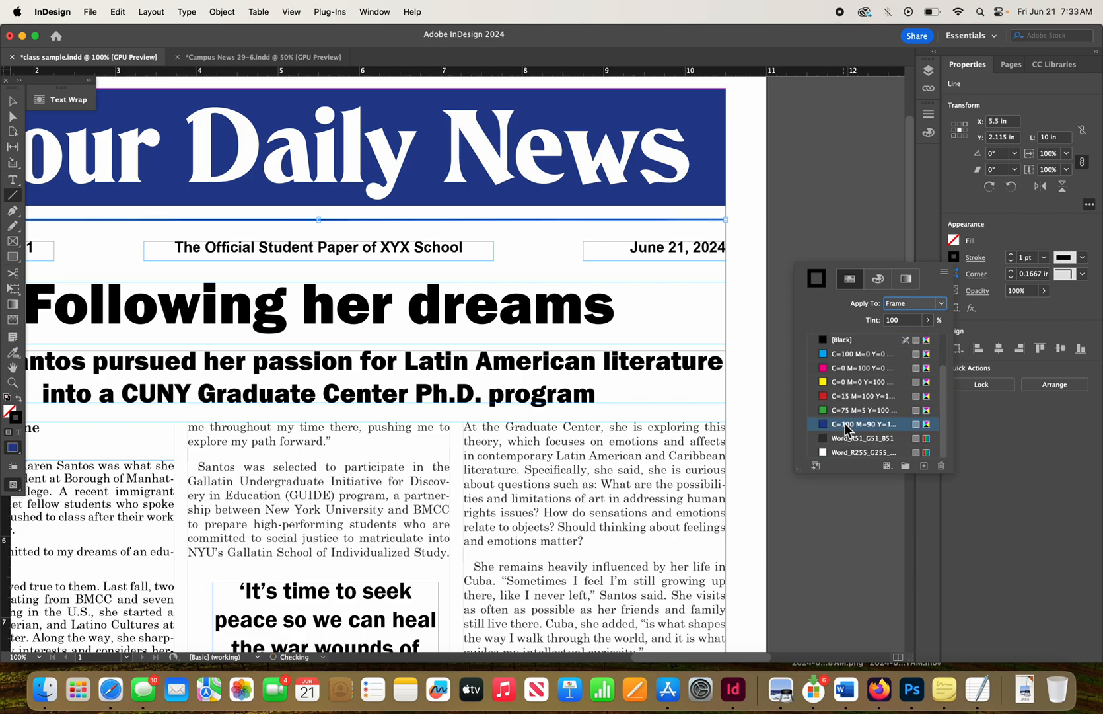
# - Set the stroke weight of the blue line beneath the nameplate to 3 pt
pyautogui.click(1011, 259)
pyautogui.click(1011, 256)
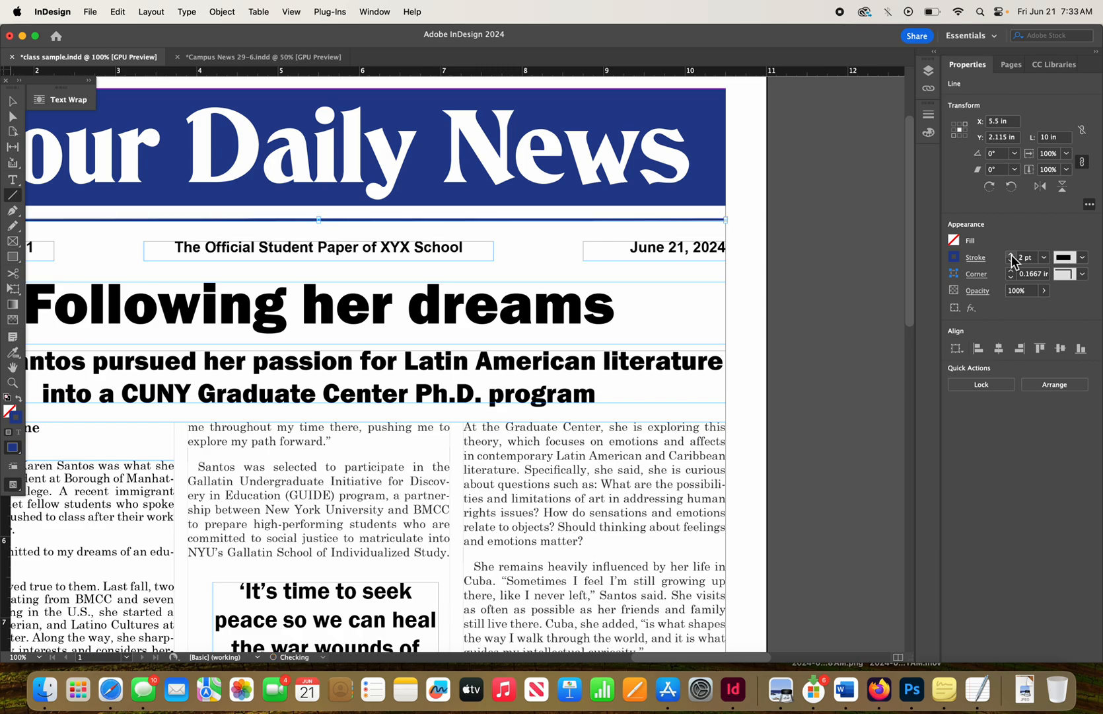
pyautogui.click(1012, 256)
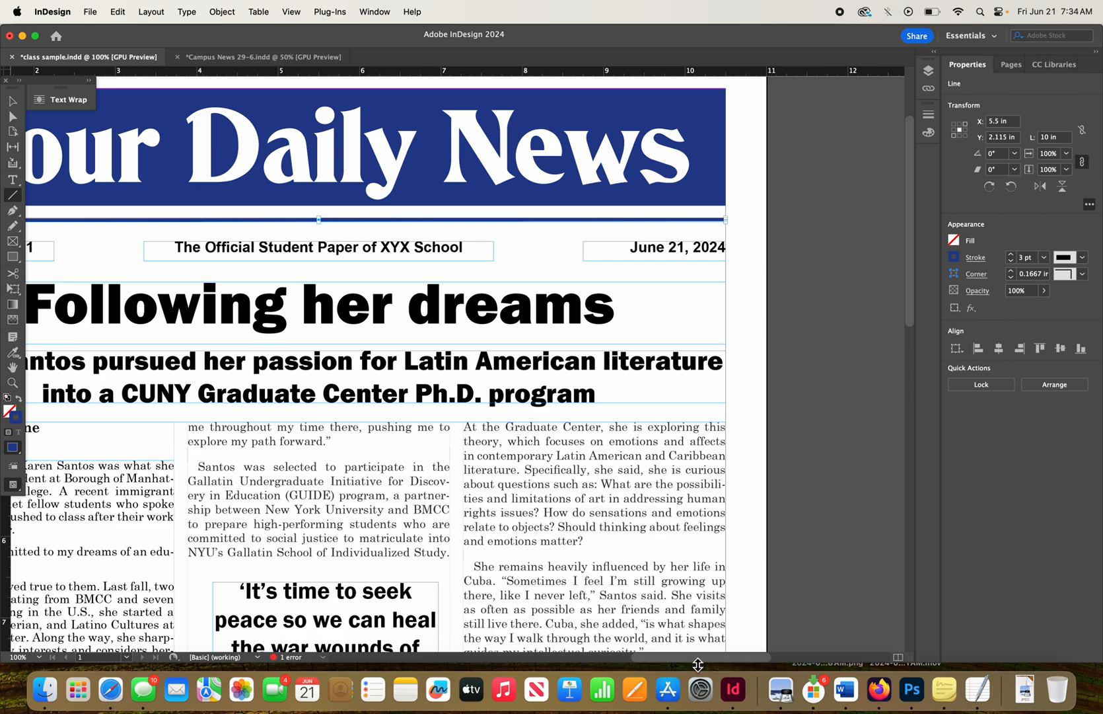
# - Extend the nameplate text frame's lower edge slightly towards the blue line, to a frame height of 1.51 in
pyautogui.moveTo(695, 661); pyautogui.dragTo(661, 665)
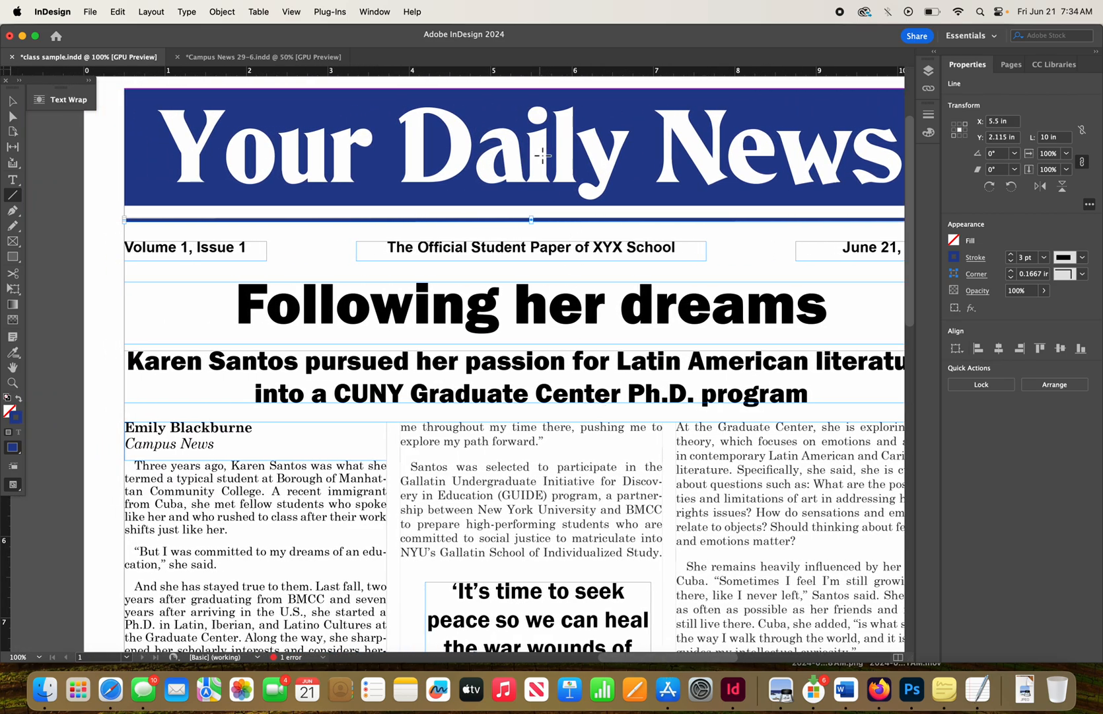
pyautogui.click(12, 100)
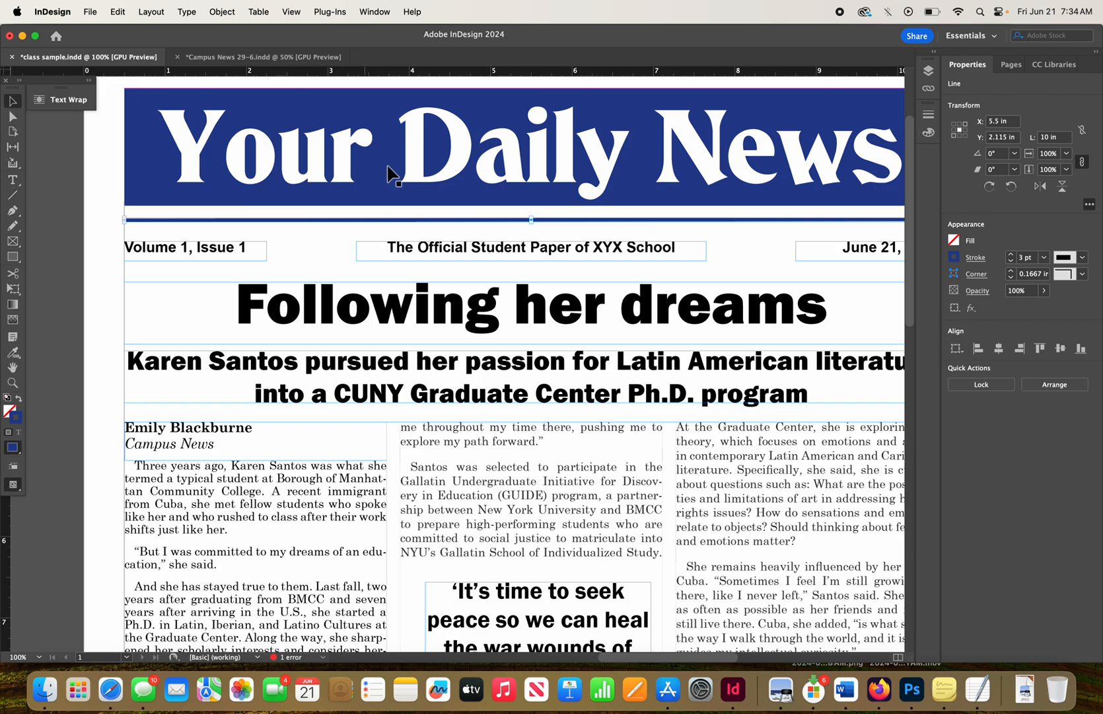
pyautogui.doubleClick(451, 158)
pyautogui.press('super+a')
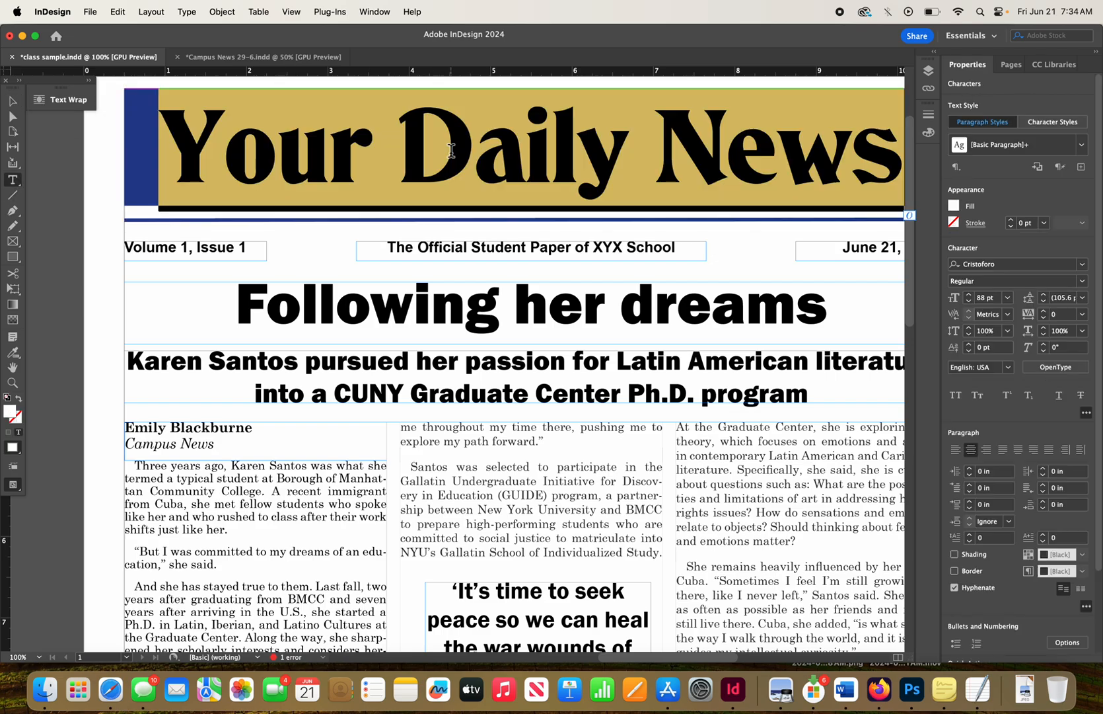
pyautogui.click(451, 151)
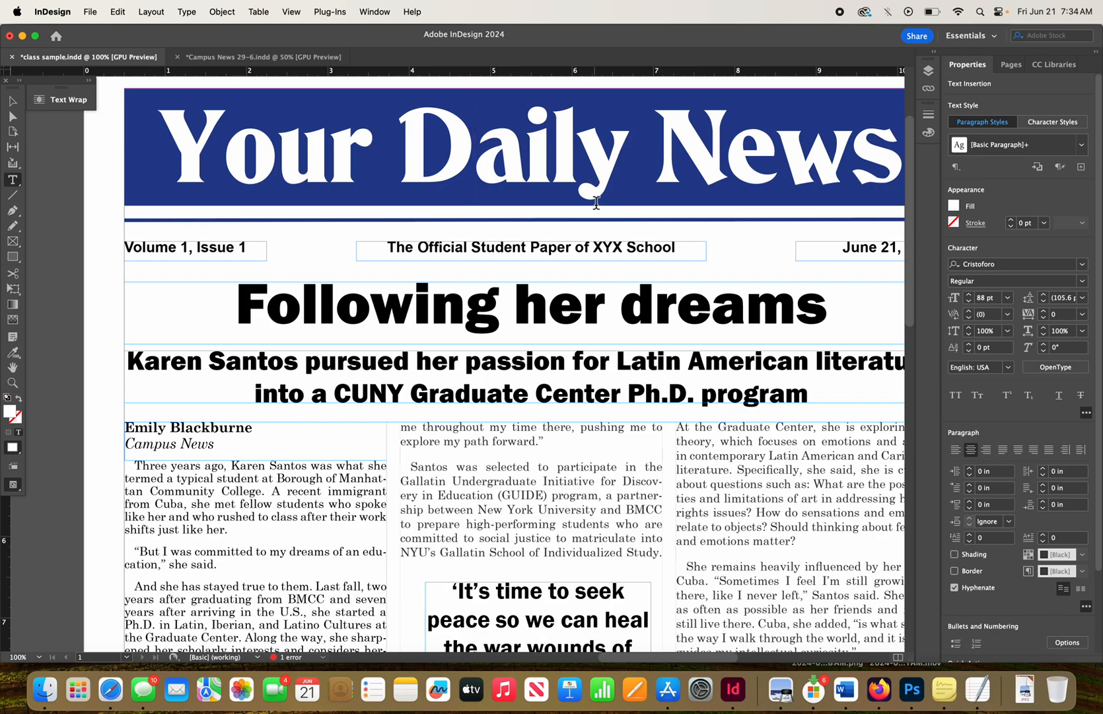
pyautogui.click(13, 107)
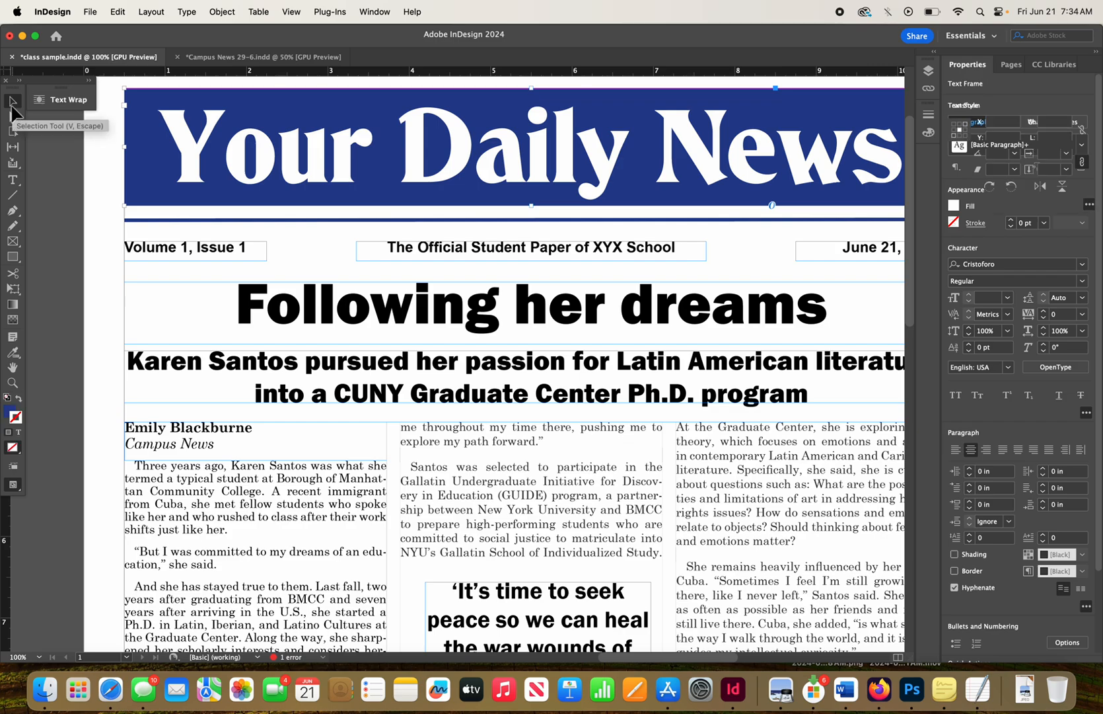
pyautogui.moveTo(533, 210); pyautogui.dragTo(530, 211)
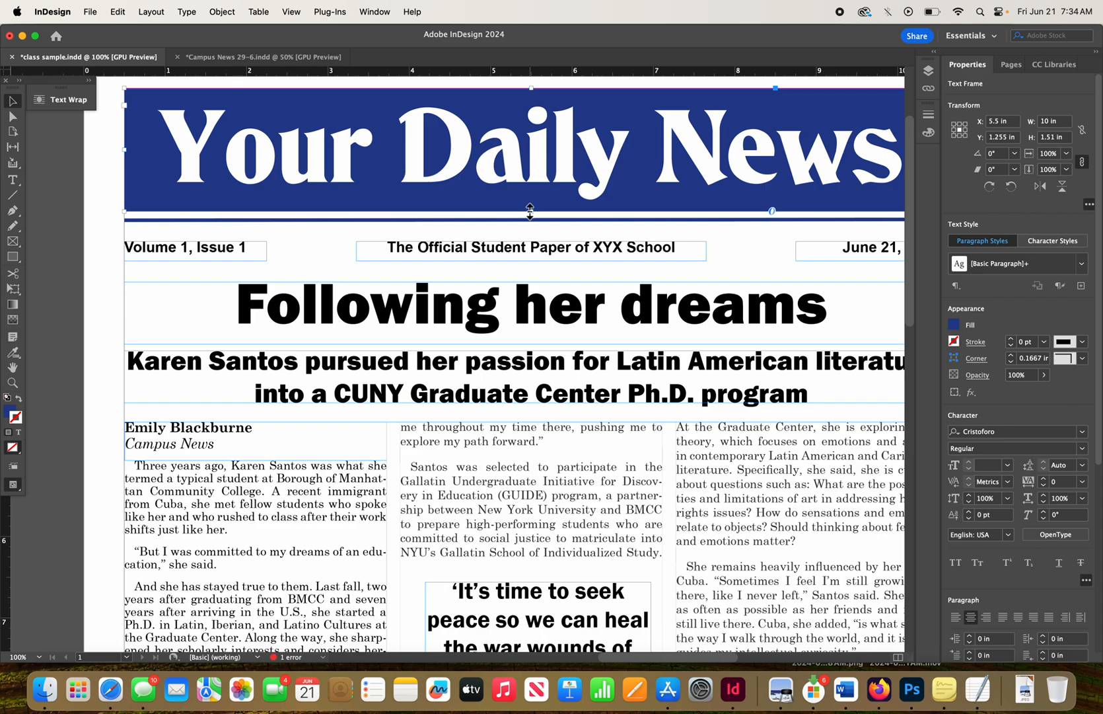
pyautogui.moveTo(530, 211); pyautogui.dragTo(530, 212)
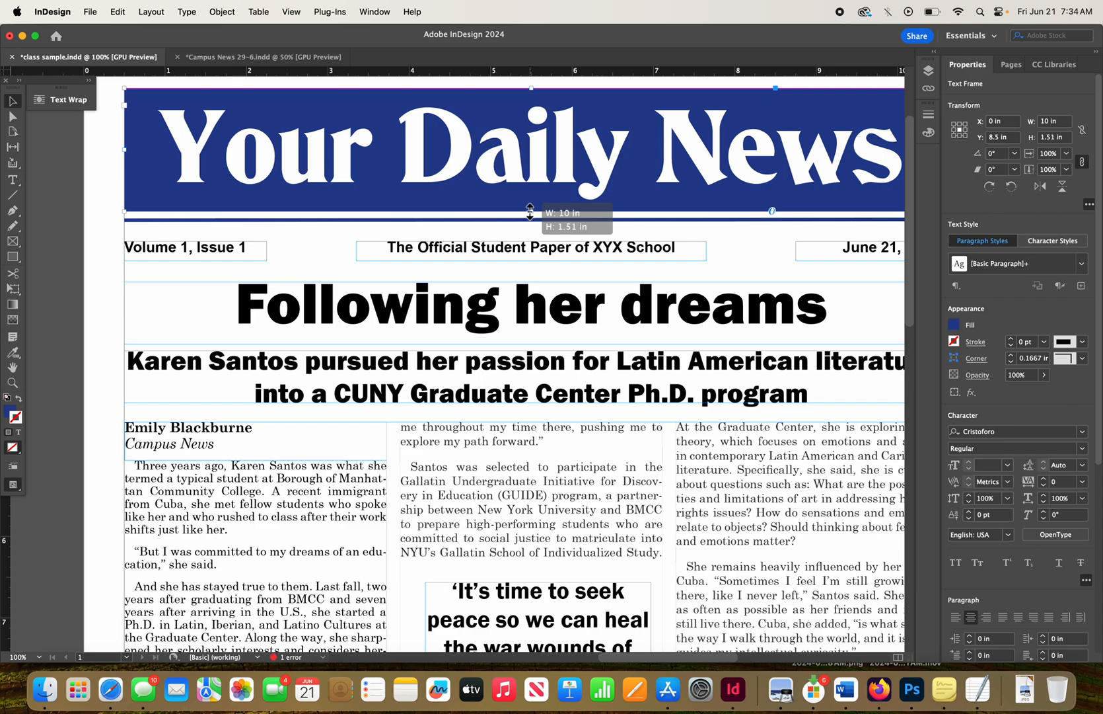
pyautogui.moveTo(530, 212); pyautogui.dragTo(530, 212)
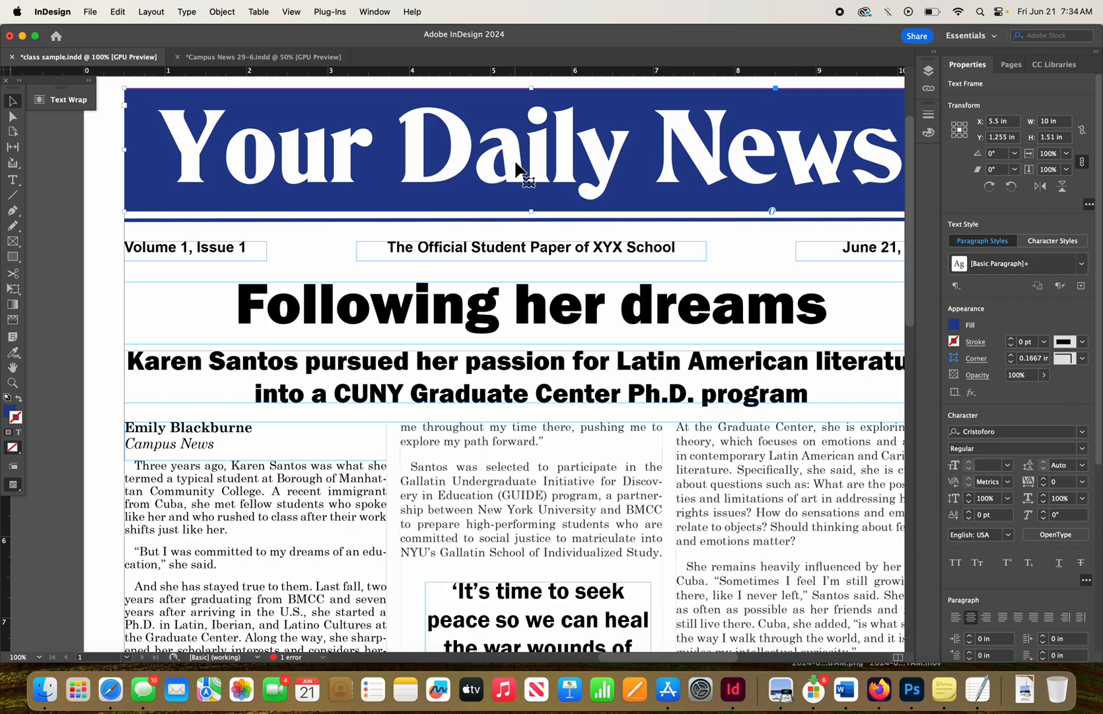
# - Try an inset spacing of 0.25 in on all sides of the nameplate text frame, and undo it
pyautogui.rightClick(517, 167)
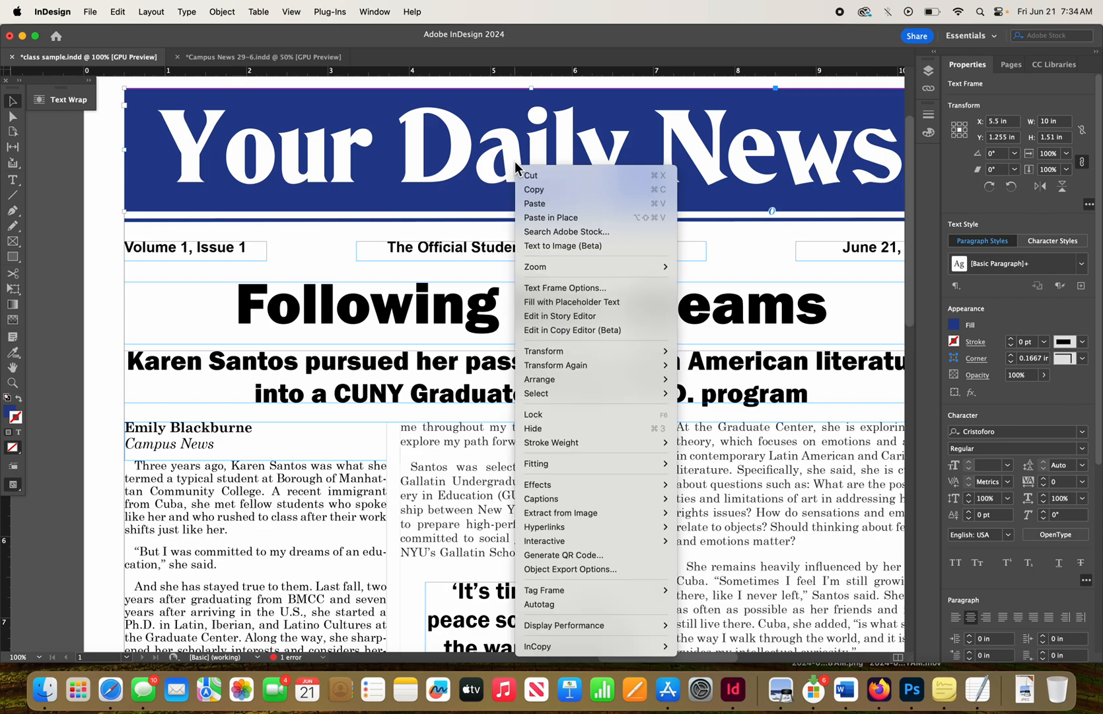
pyautogui.click(576, 289)
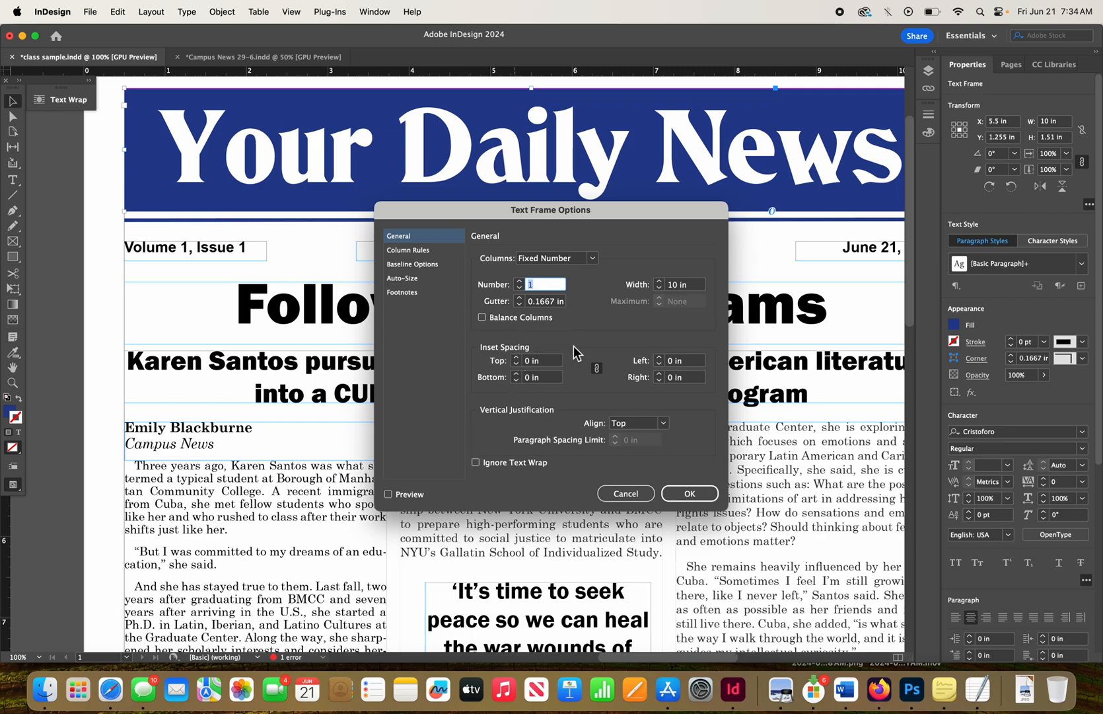
pyautogui.click(516, 358)
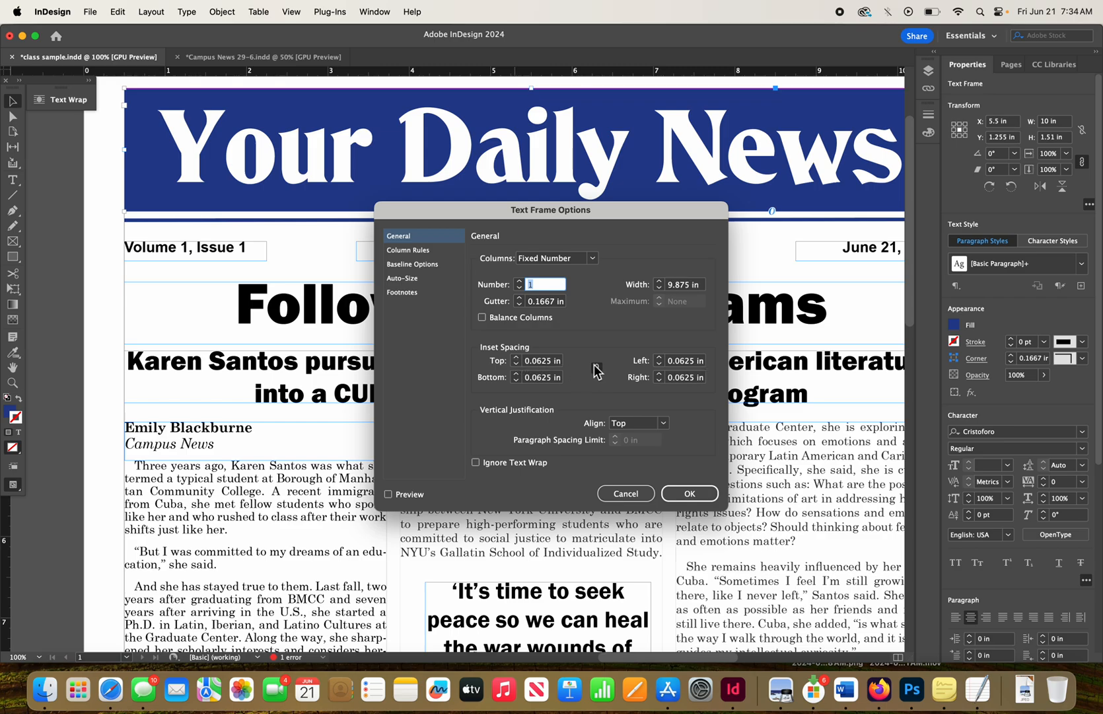
pyautogui.click(516, 358)
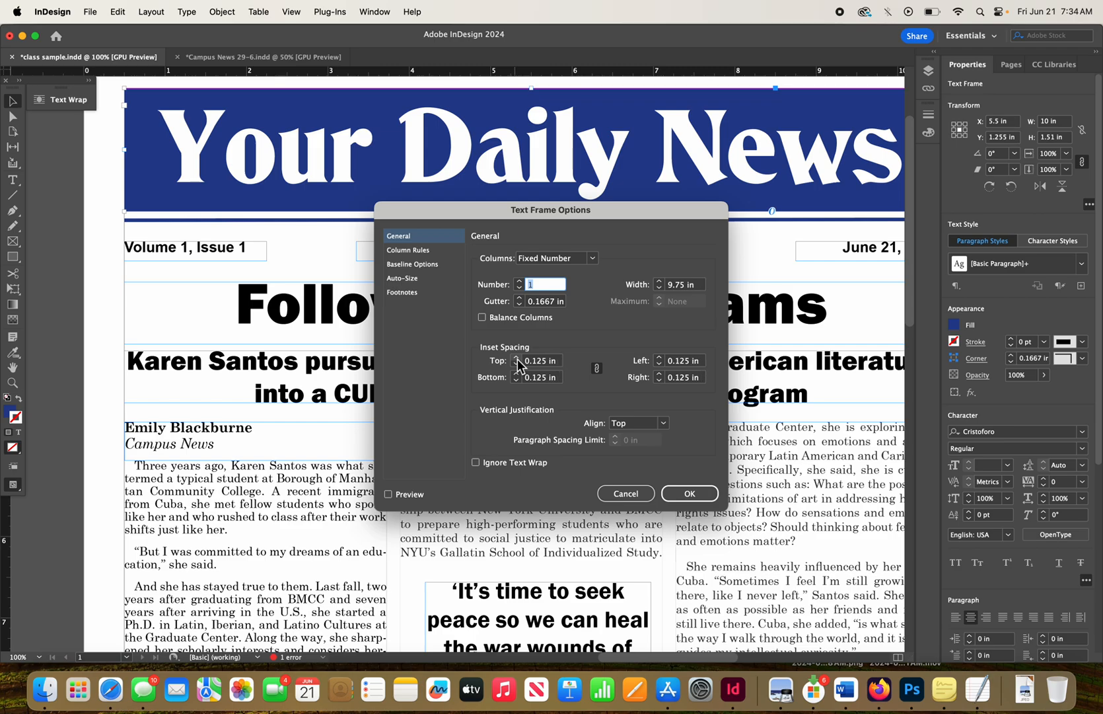
pyautogui.click(516, 359)
pyautogui.click(516, 358)
pyautogui.click(516, 358)
pyautogui.click(516, 359)
pyautogui.click(516, 358)
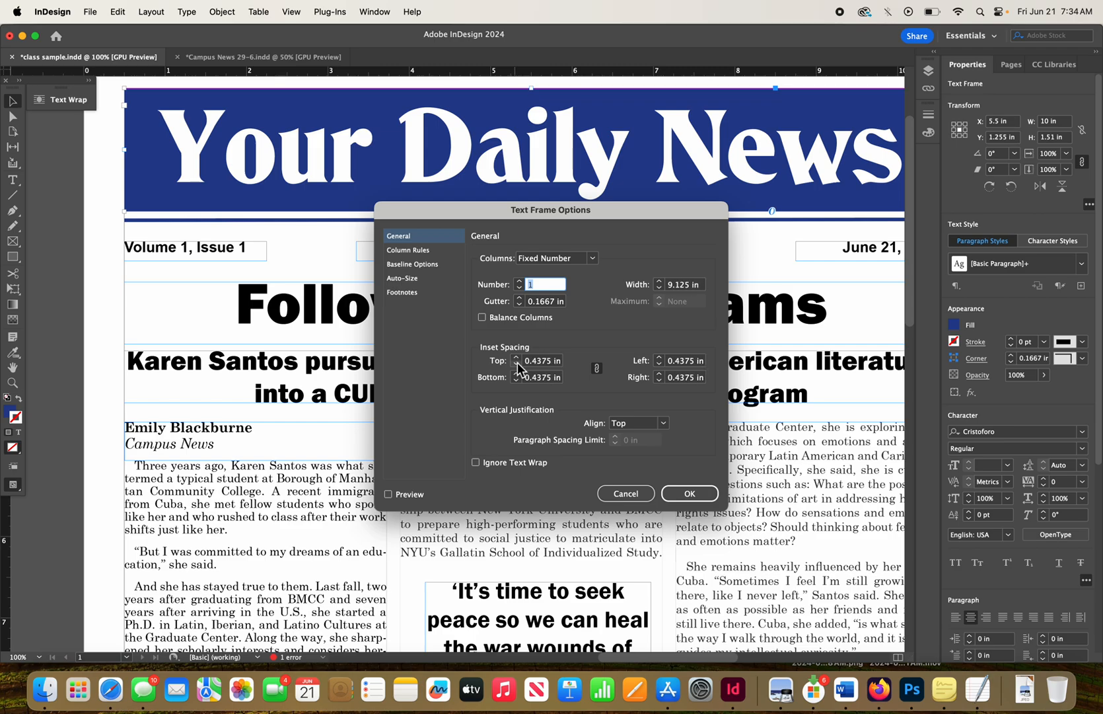
pyautogui.click(517, 374)
pyautogui.click(517, 374)
pyautogui.click(517, 374)
pyautogui.click(516, 374)
pyautogui.click(517, 374)
pyautogui.click(517, 374)
pyautogui.click(516, 358)
pyautogui.click(516, 358)
pyautogui.click(516, 358)
pyautogui.click(516, 358)
pyautogui.click(516, 358)
pyautogui.click(516, 380)
pyautogui.click(516, 380)
pyautogui.click(516, 380)
pyautogui.click(516, 379)
pyautogui.click(516, 380)
pyautogui.click(516, 380)
pyautogui.click(516, 380)
pyautogui.click(516, 380)
pyautogui.click(516, 380)
pyautogui.click(516, 380)
pyautogui.click(516, 379)
pyautogui.click(516, 380)
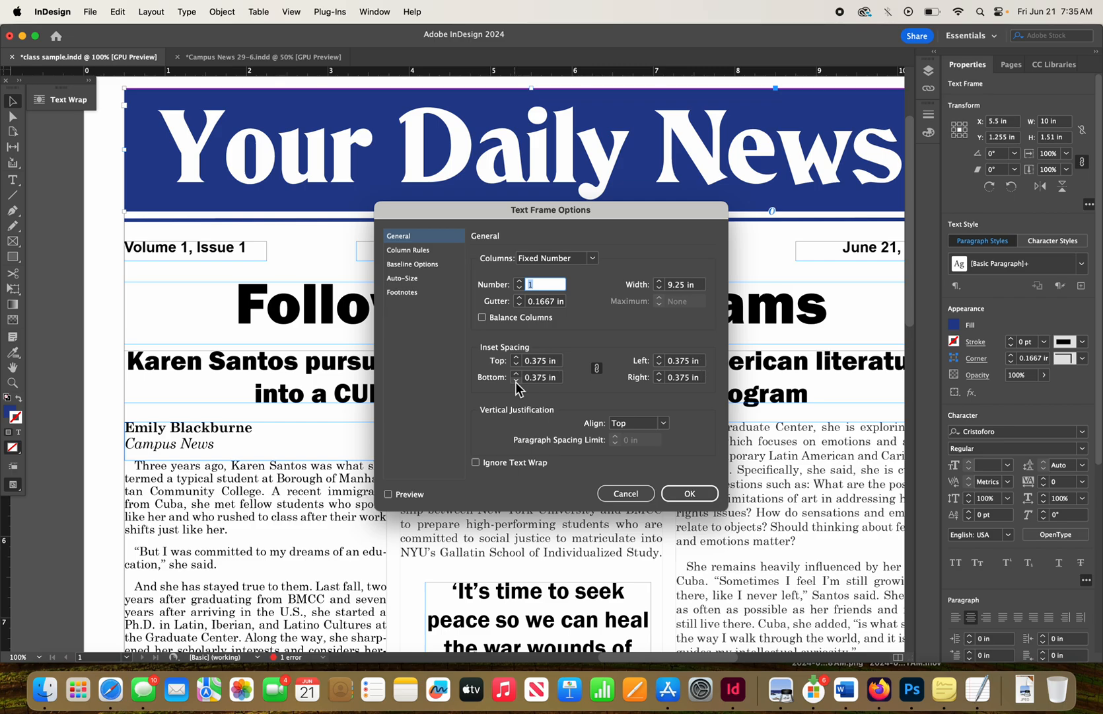
pyautogui.click(516, 380)
pyautogui.click(516, 380)
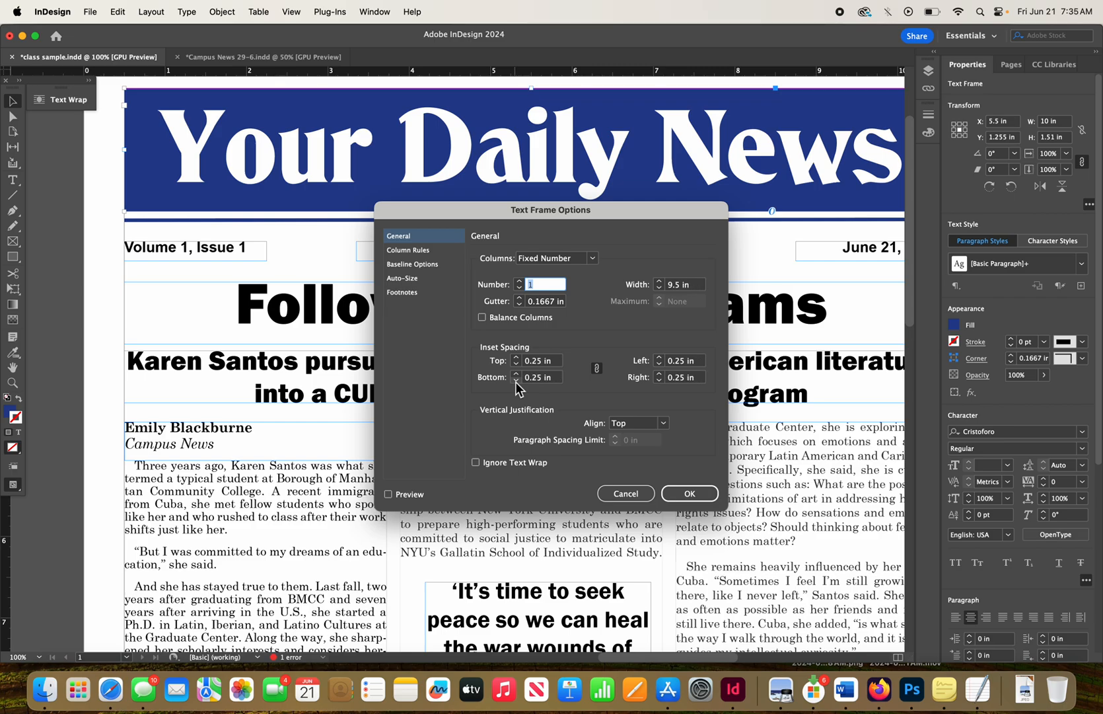
pyautogui.click(680, 495)
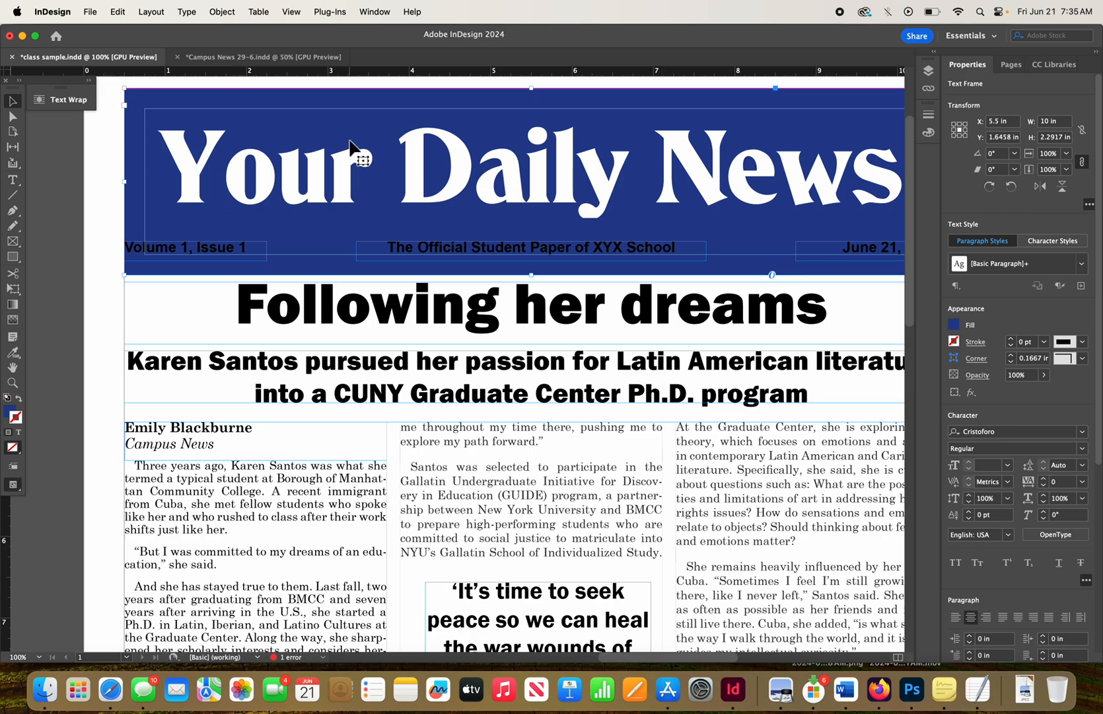
pyautogui.press('super+z')
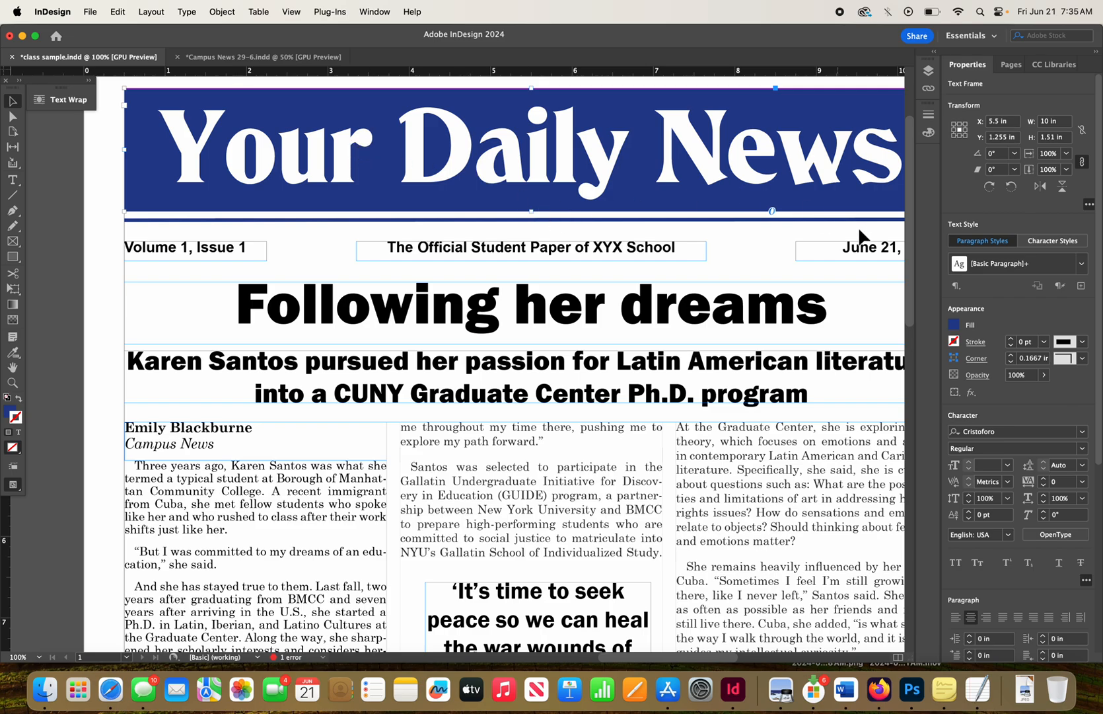
# - Ungroup the volume, tagline, date, headline and article frames below the nameplate, and clear the selection
pyautogui.moveTo(907, 221); pyautogui.dragTo(909, 273)
pyautogui.click(587, 136)
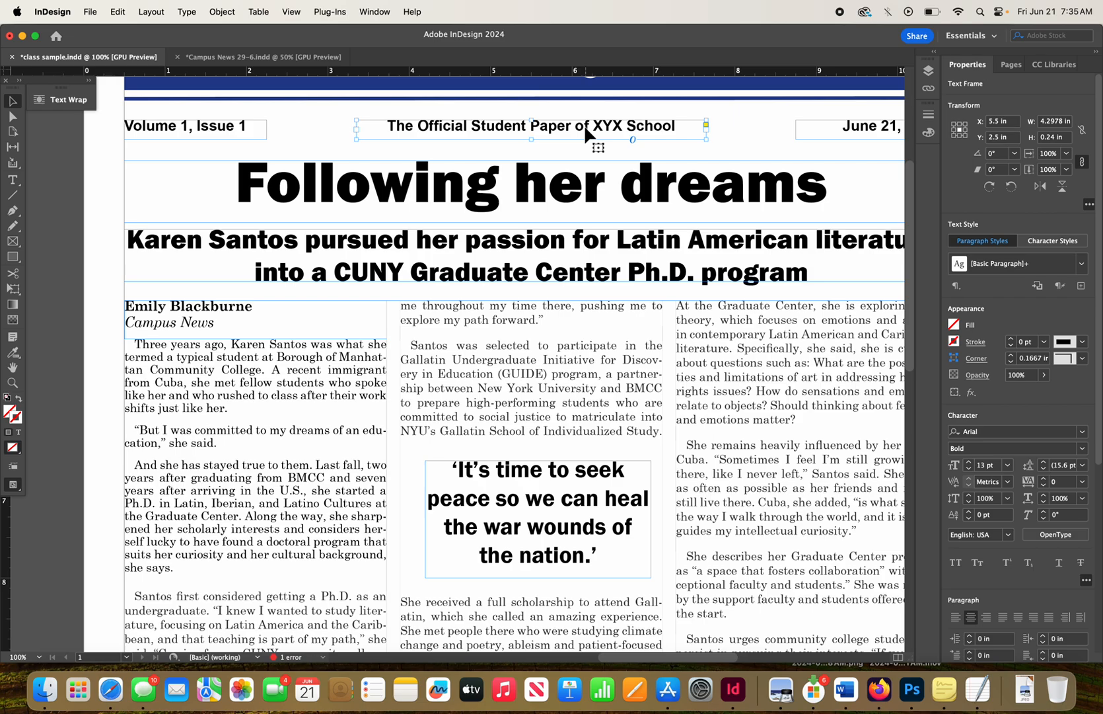
pyautogui.click(290, 287)
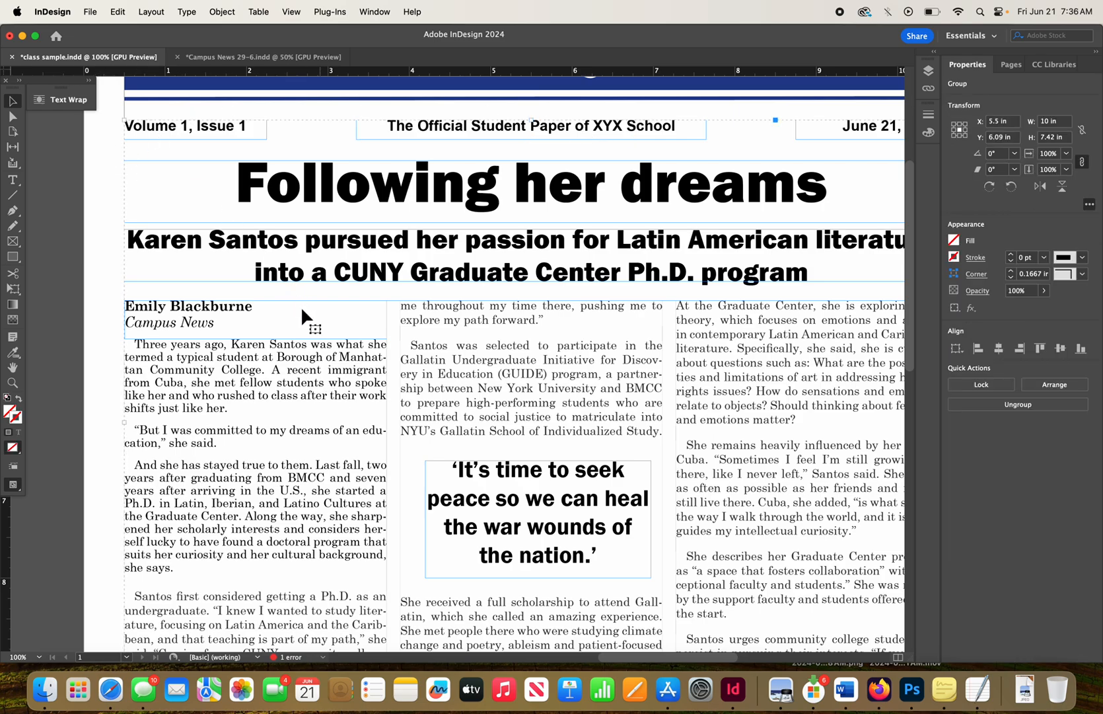
pyautogui.click(276, 11)
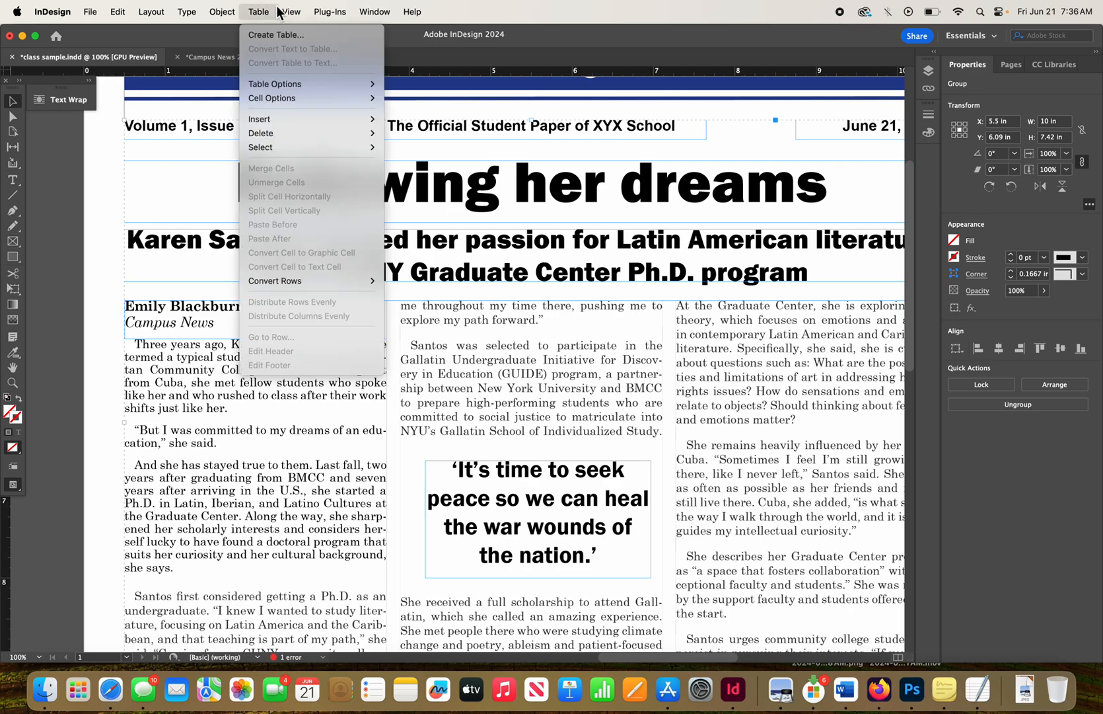
pyautogui.moveTo(223, 8)
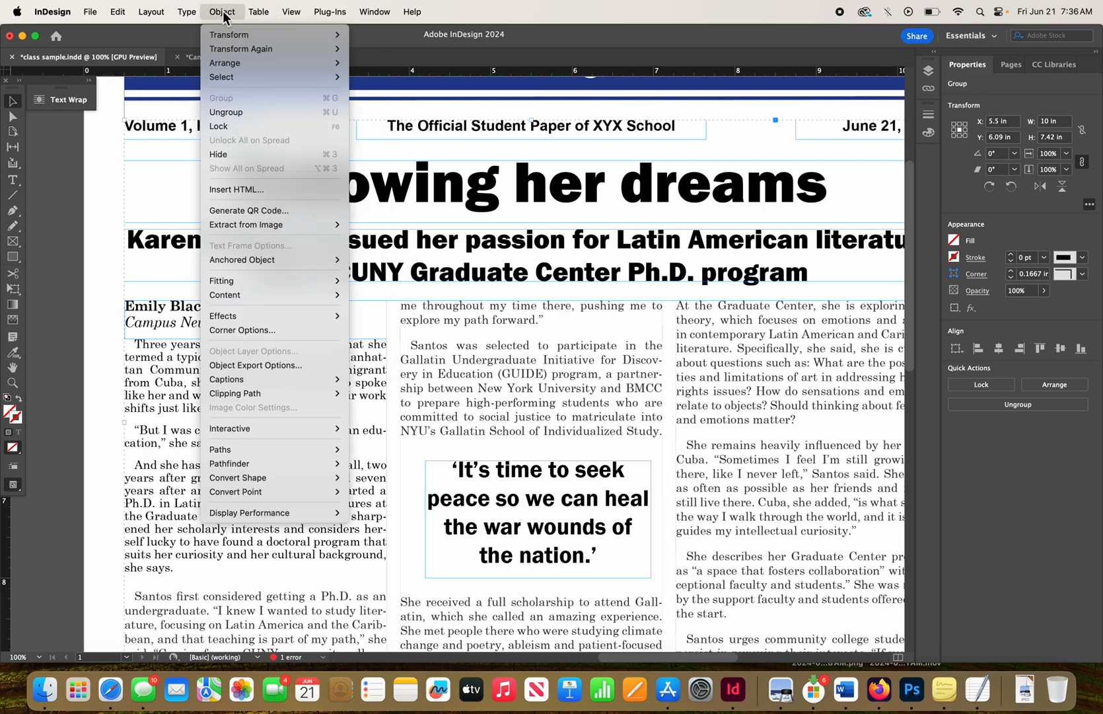
pyautogui.click(234, 113)
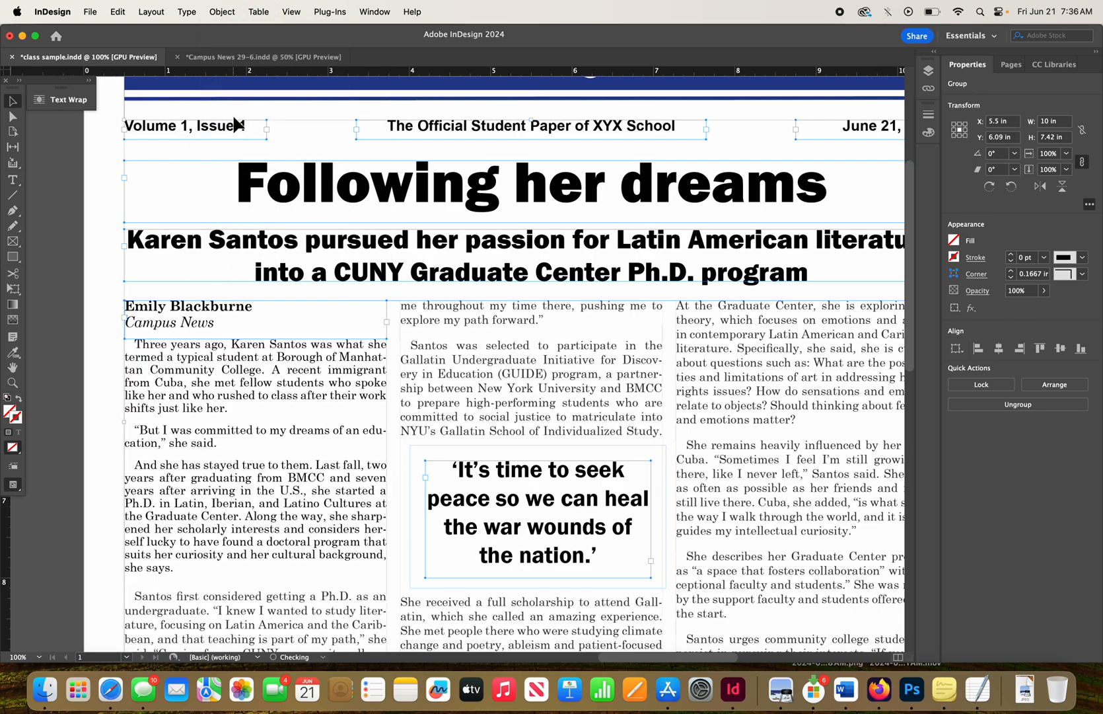
pyautogui.click(102, 230)
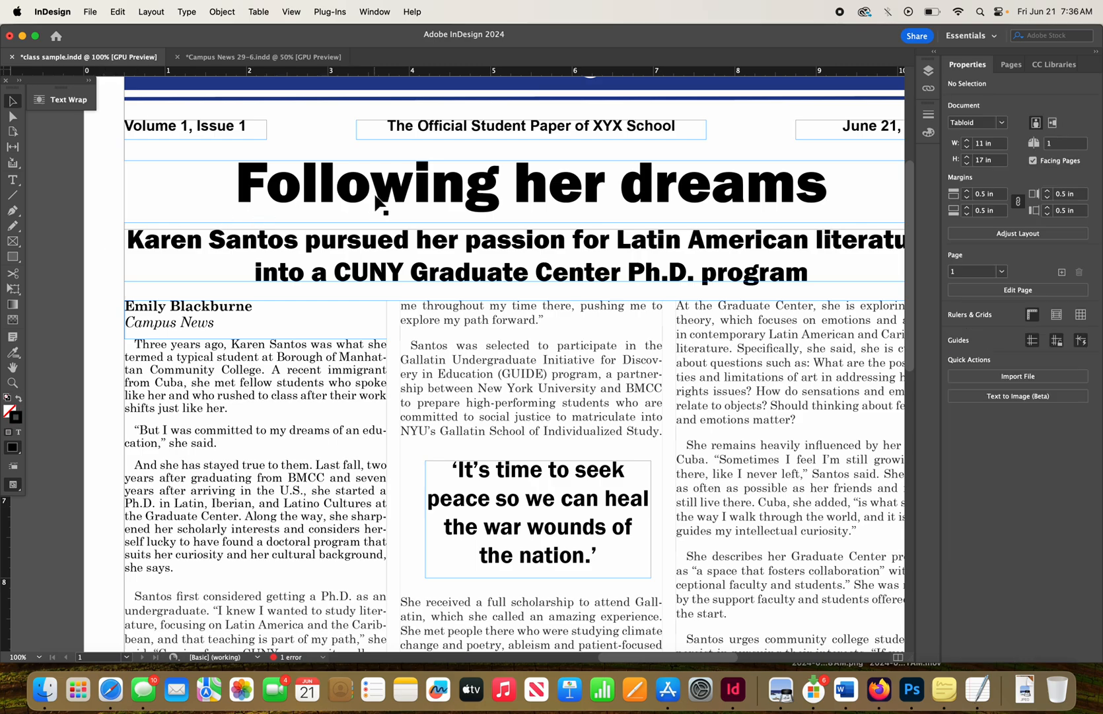
# - Move the byline, article and pull-quote frames down slightly together, centred at Y 7.2413 in
pyautogui.click(292, 12)
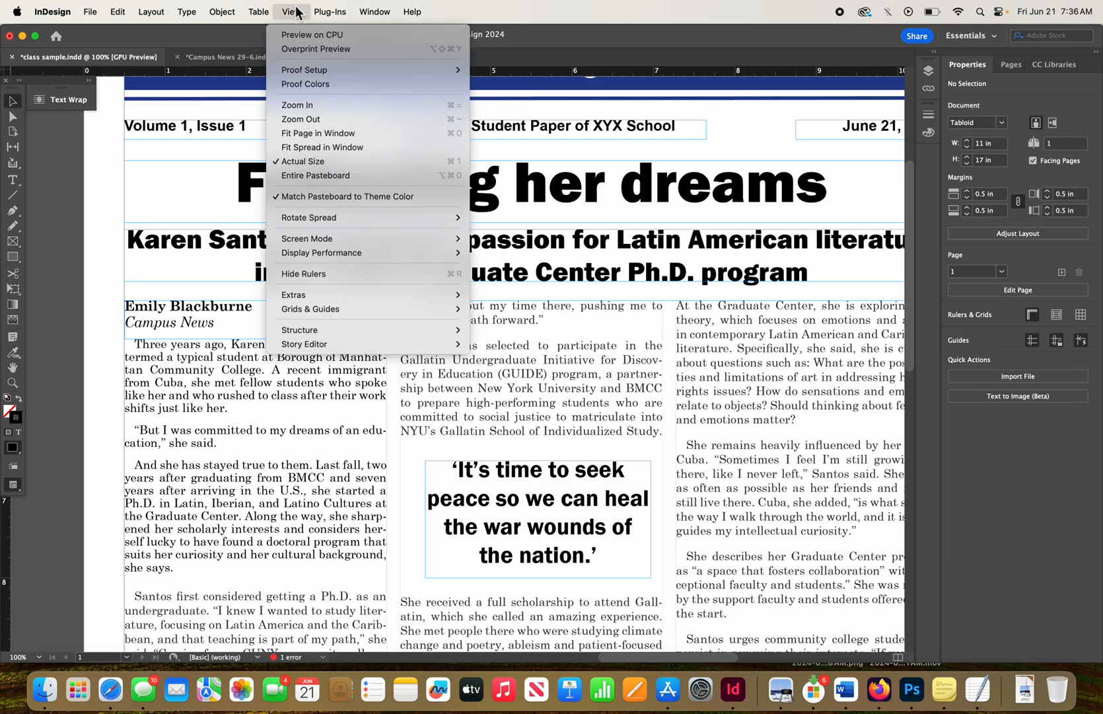
pyautogui.click(325, 121)
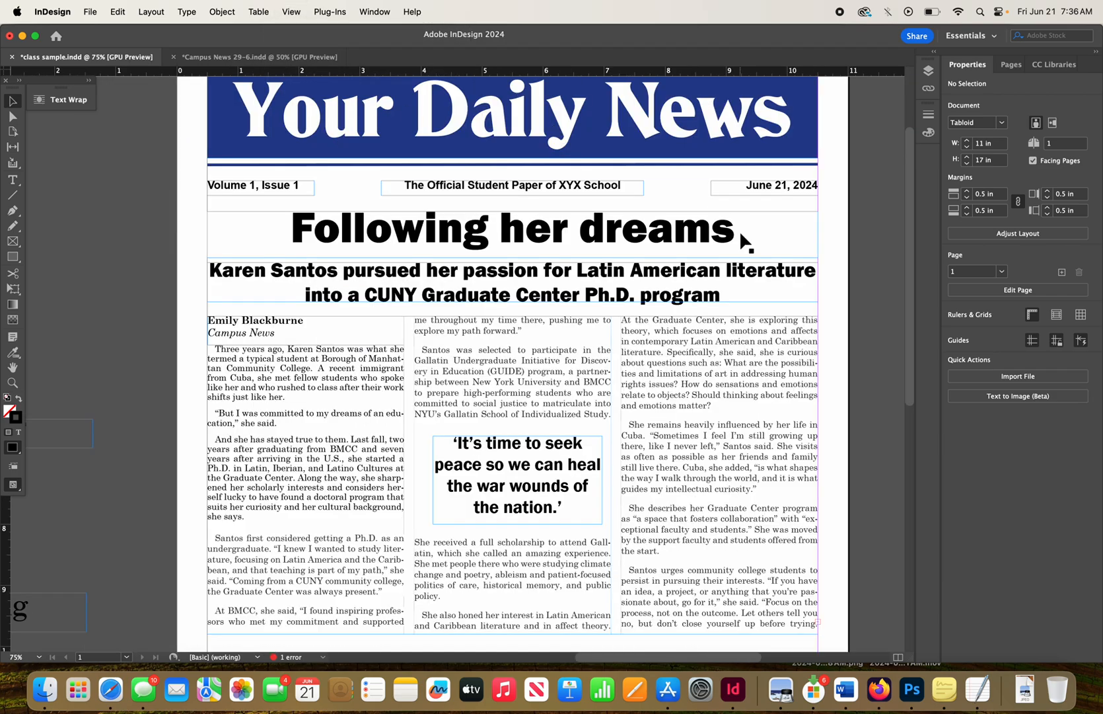
pyautogui.moveTo(907, 290)
pyautogui.mouseDown()
pyautogui.moveTo(916, 393)
pyautogui.moveTo(891, 206)
pyautogui.moveTo(900, 296)
pyautogui.mouseUp()
pyautogui.click(795, 163)
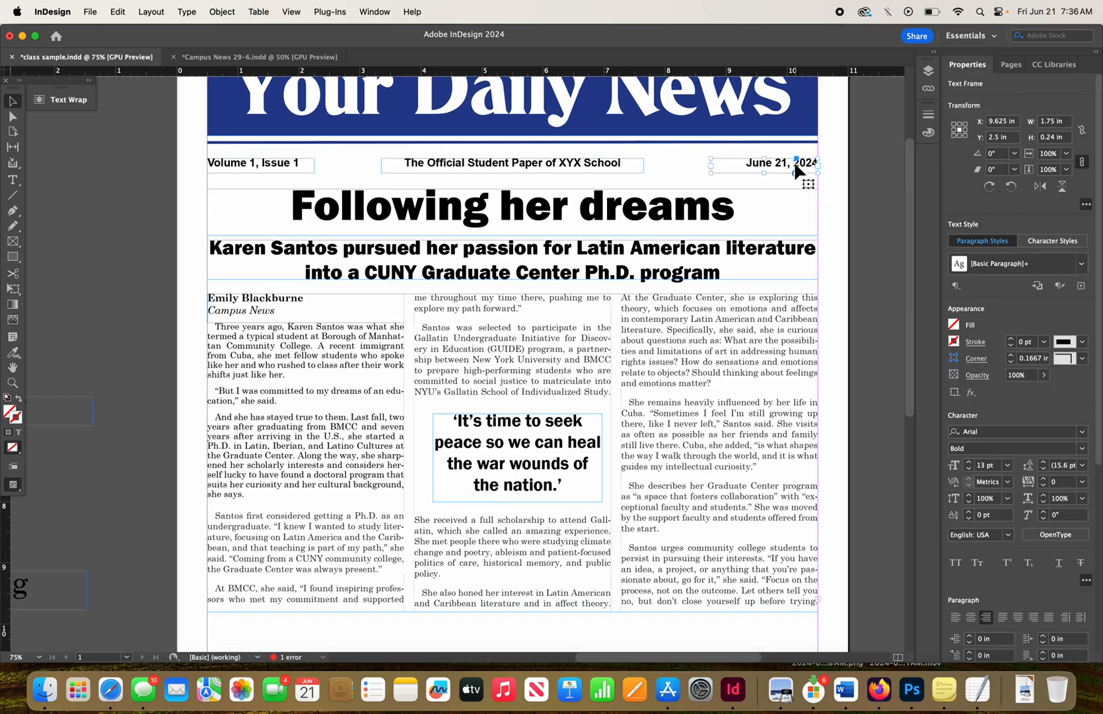
pyautogui.moveTo(900, 273); pyautogui.dragTo(897, 246)
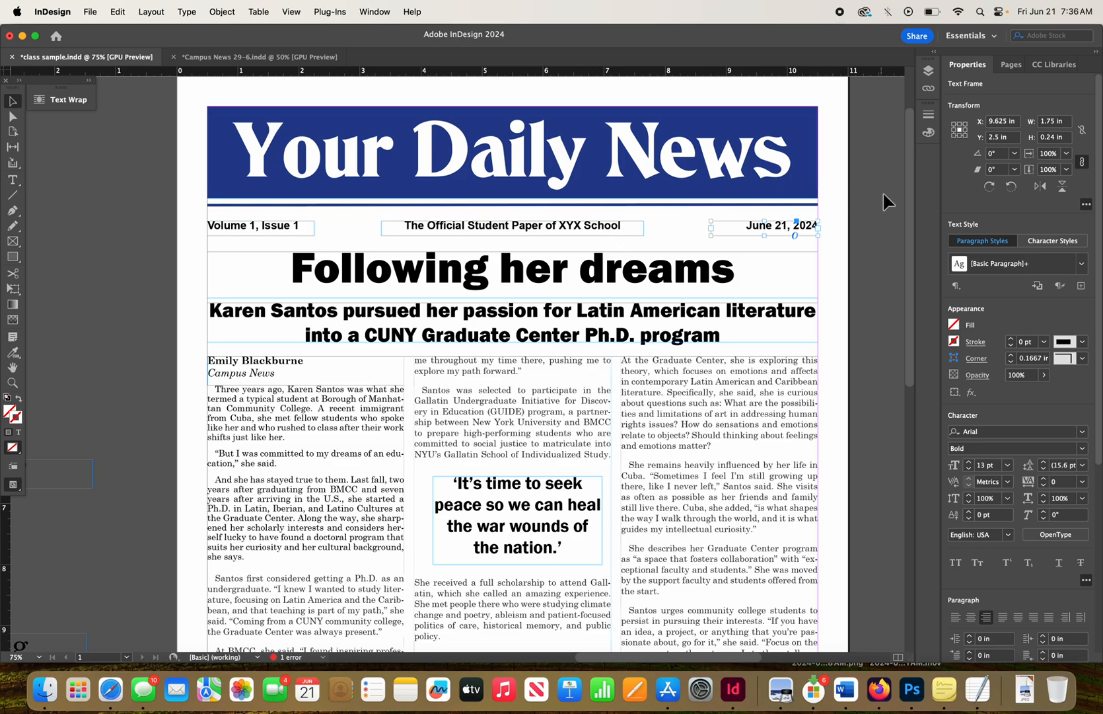
pyautogui.moveTo(909, 192); pyautogui.dragTo(908, 196)
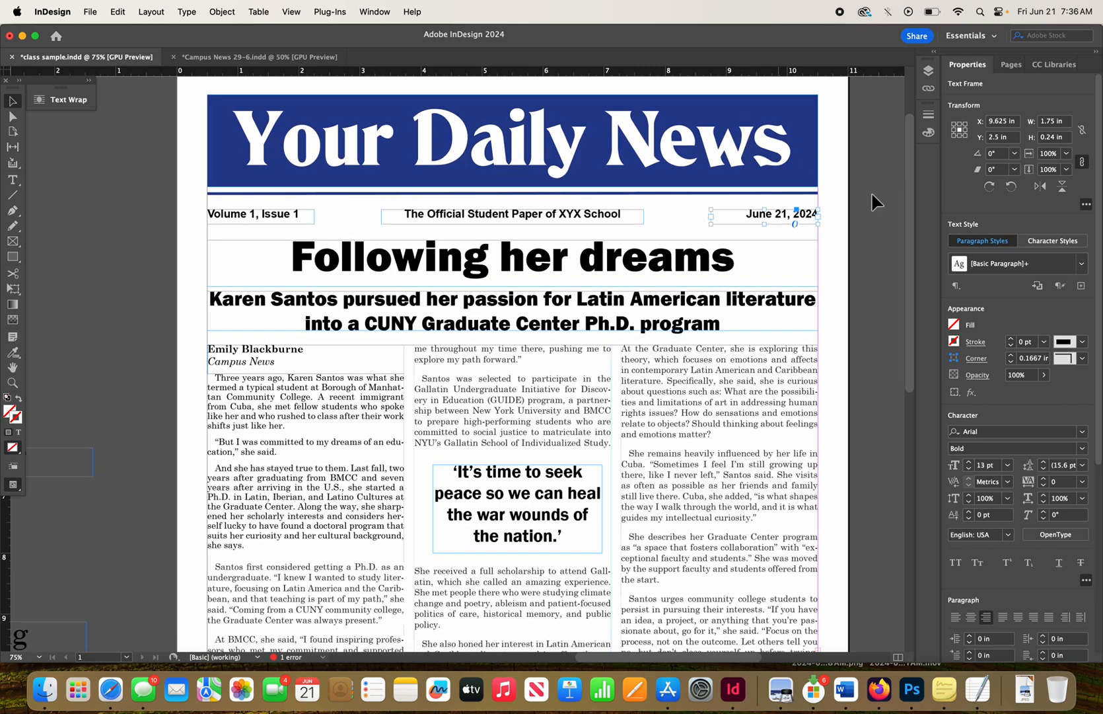
pyautogui.moveTo(908, 267); pyautogui.dragTo(917, 333)
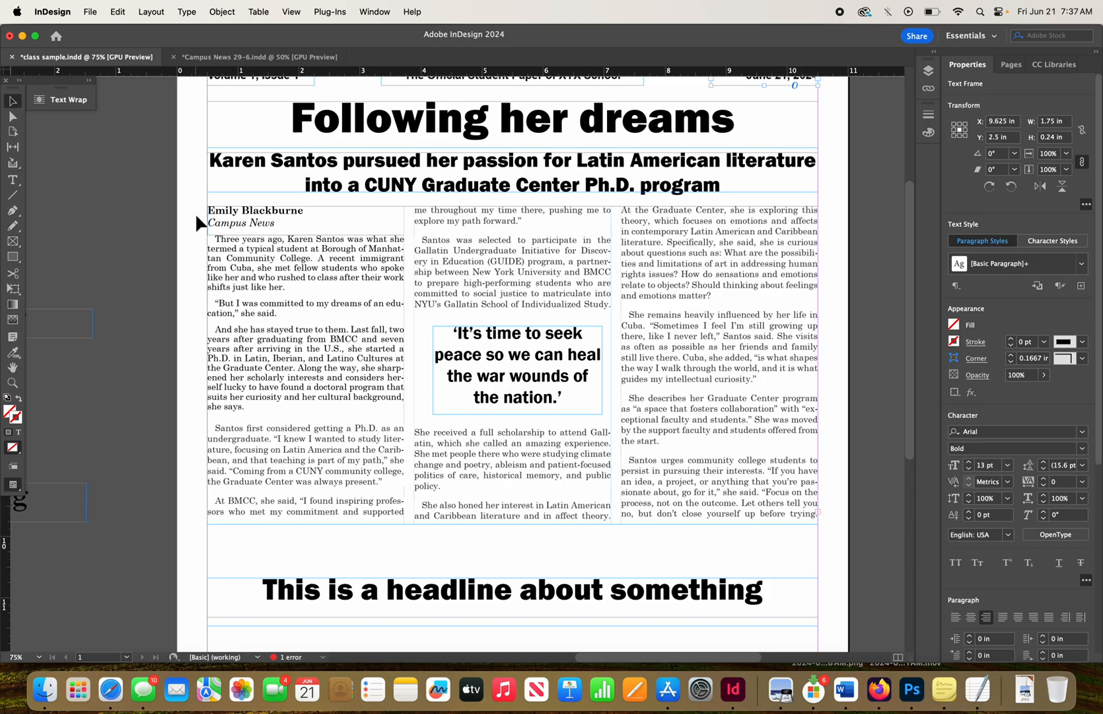
pyautogui.moveTo(194, 213); pyautogui.dragTo(631, 391)
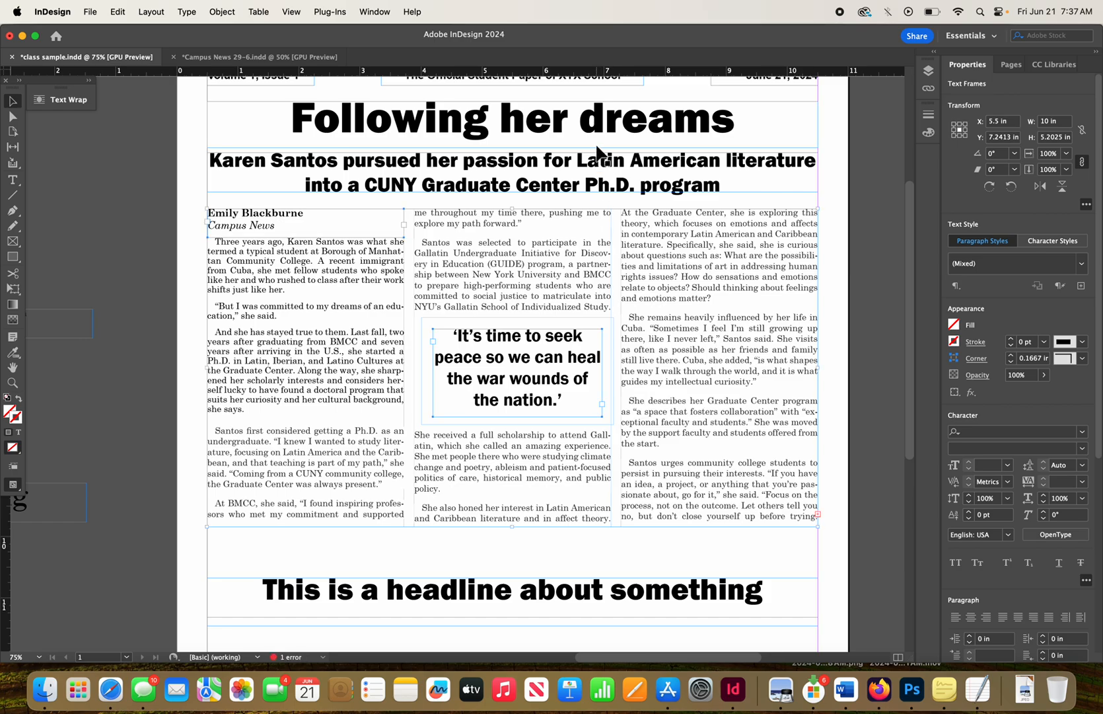
# - Move the two-line subheadline frame down to Y 4.14 in and the byline, article and pull-quote frames to Y 7.3013 in
pyautogui.moveTo(599, 168); pyautogui.dragTo(599, 176)
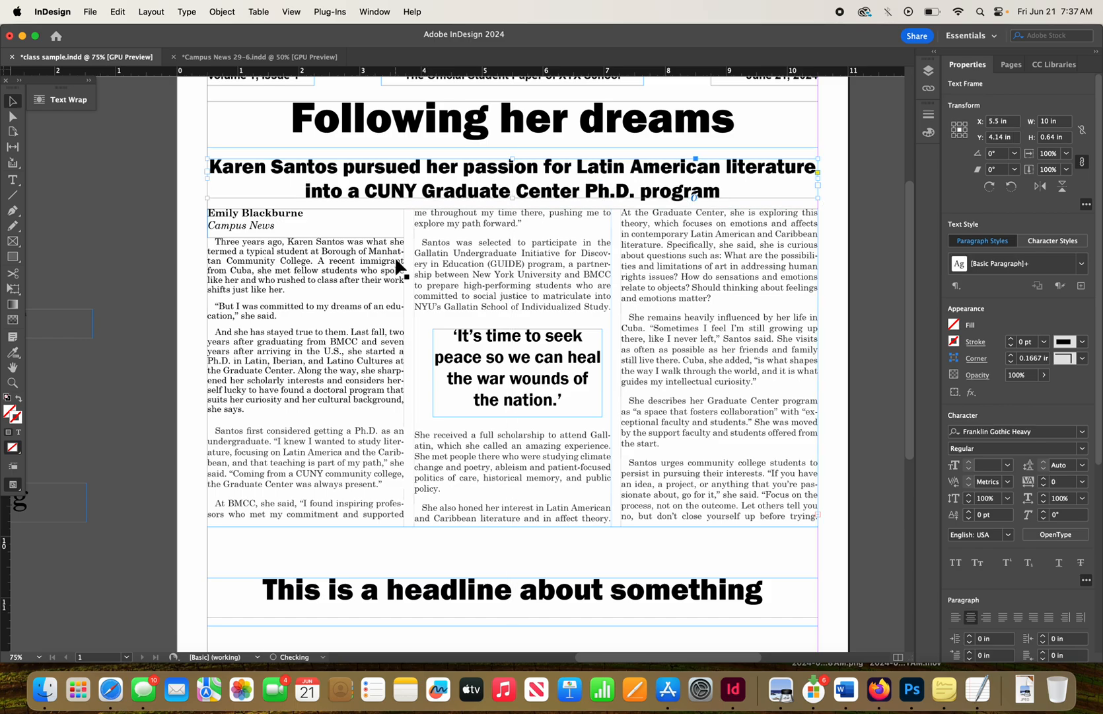
pyautogui.moveTo(198, 226); pyautogui.dragTo(471, 399)
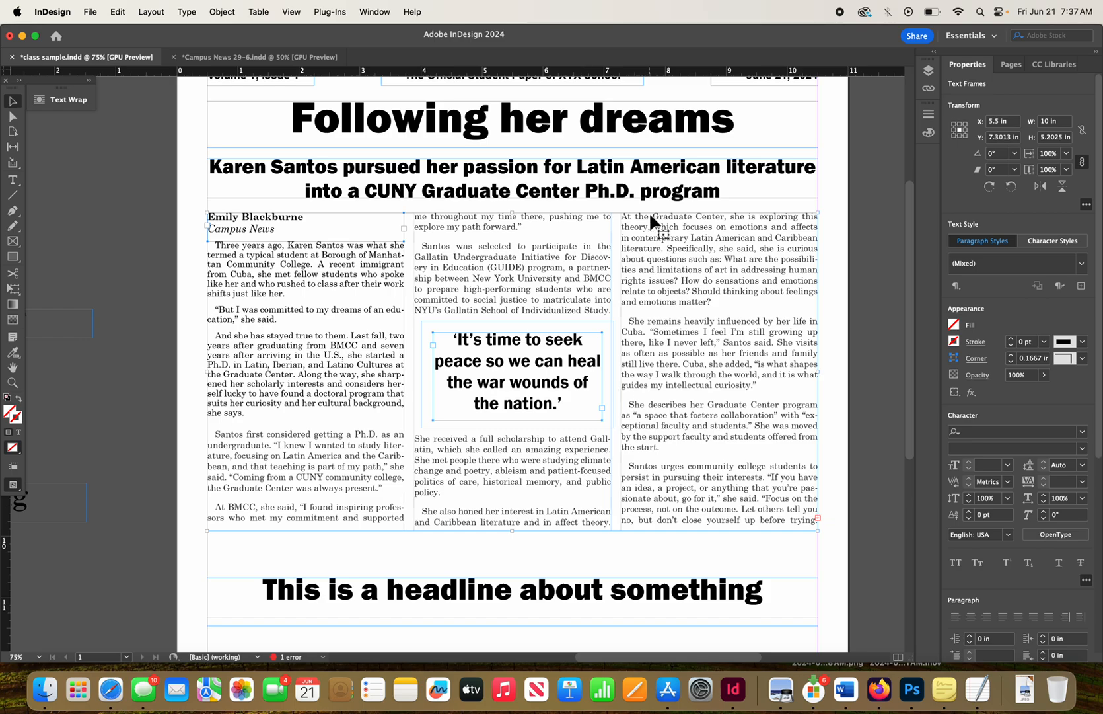
pyautogui.moveTo(909, 345)
pyautogui.mouseDown()
pyautogui.moveTo(904, 277)
pyautogui.moveTo(903, 360)
pyautogui.mouseUp()
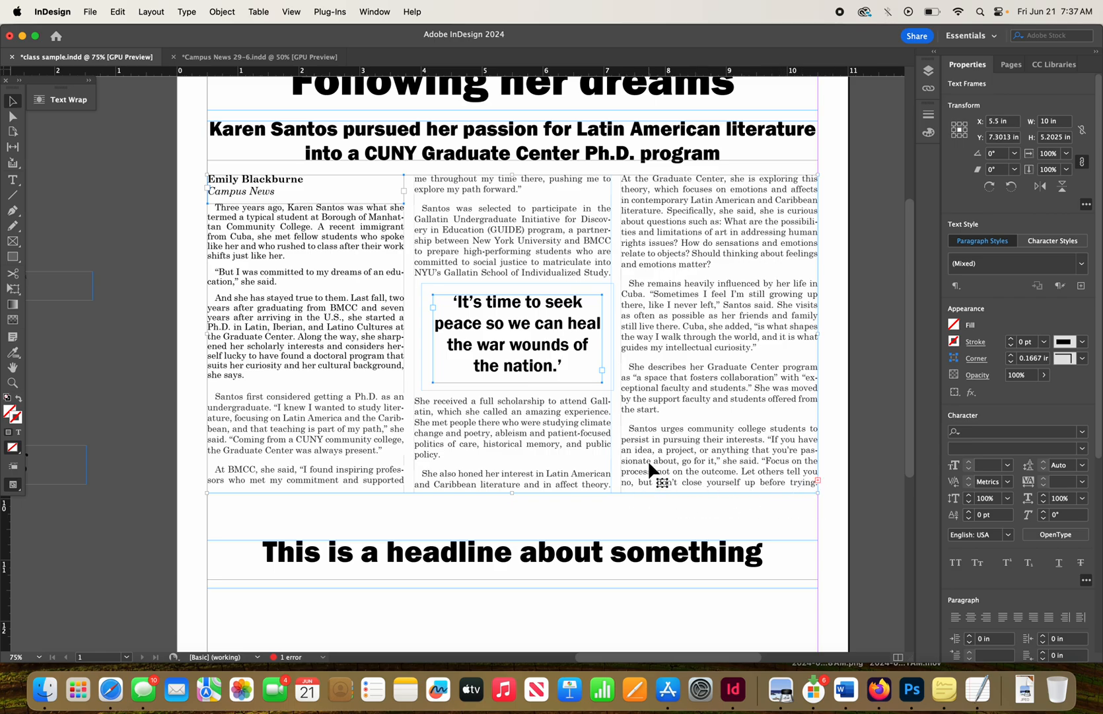
pyautogui.moveTo(908, 433); pyautogui.dragTo(907, 406)
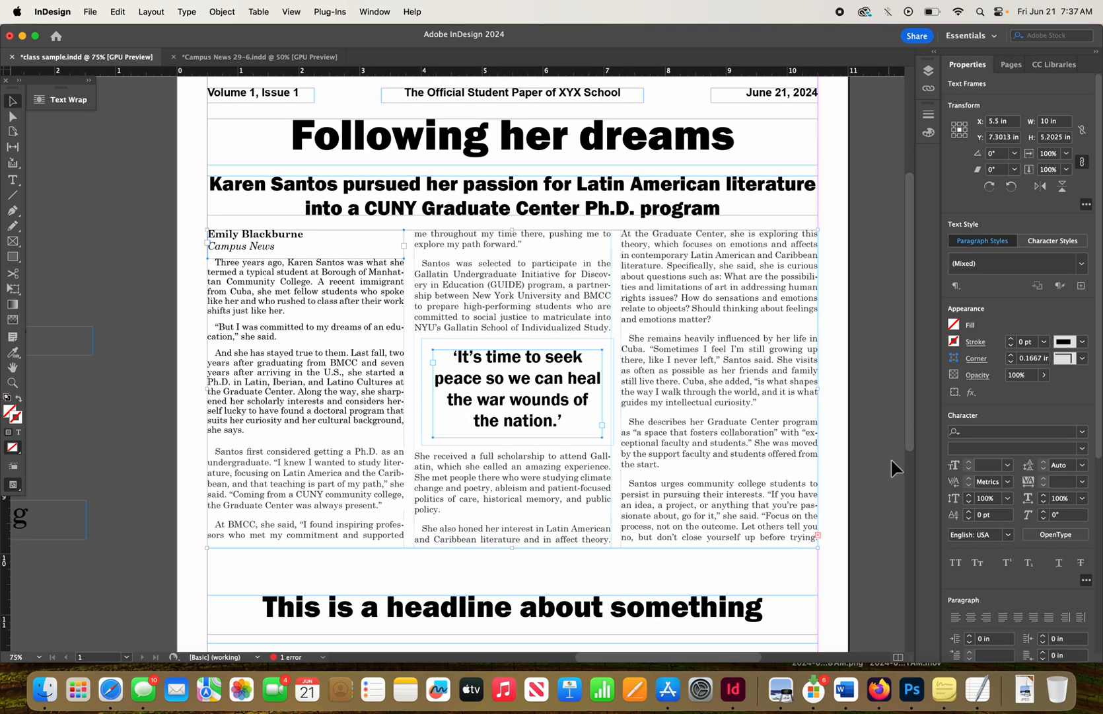
pyautogui.moveTo(911, 438); pyautogui.dragTo(910, 425)
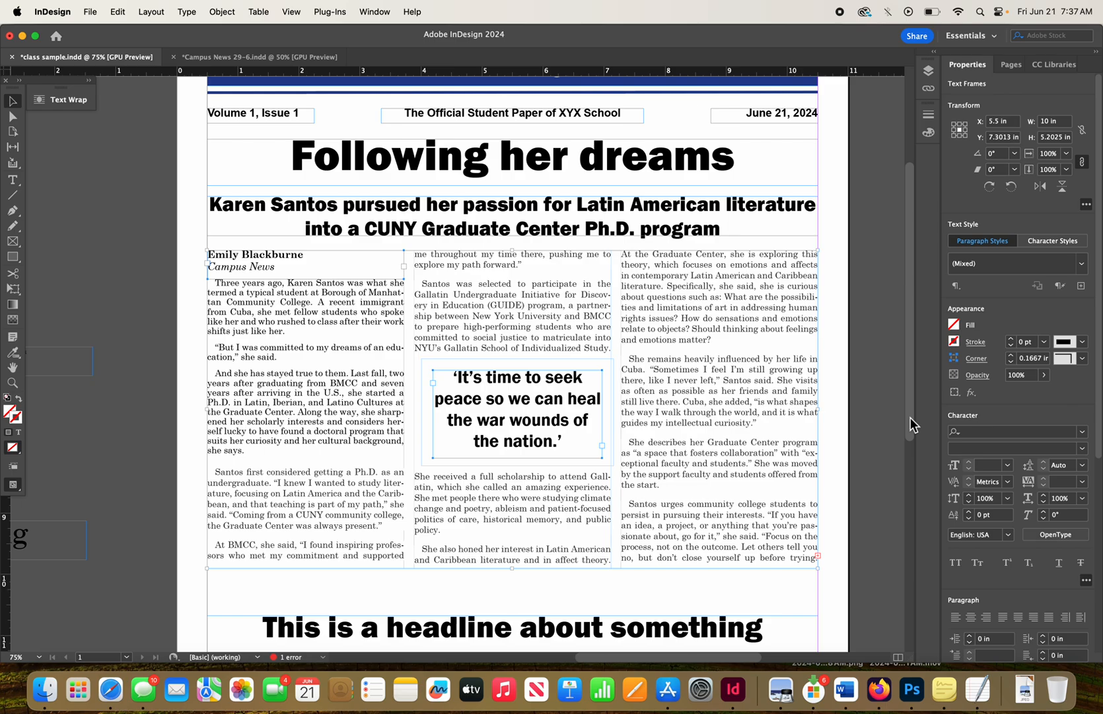
# - Switch to the Campus News 29-6 document and browse its pages up to the "Bedpan duty doesn't deter this grad" article
pyautogui.click(250, 58)
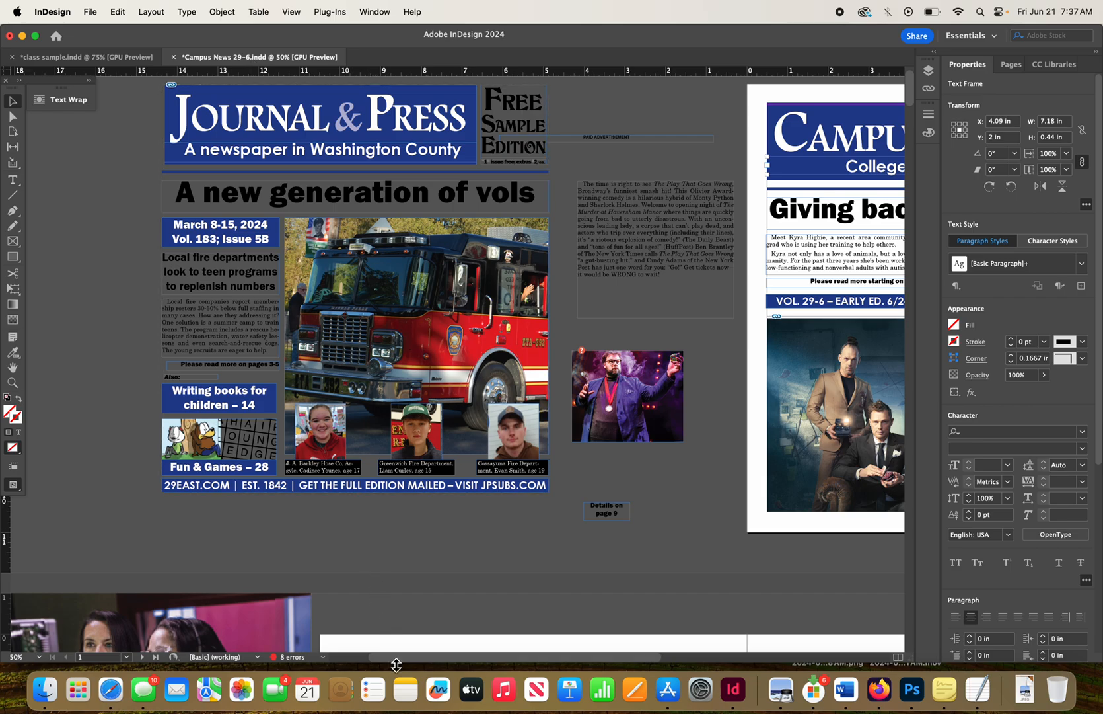
pyautogui.moveTo(396, 657); pyautogui.dragTo(546, 664)
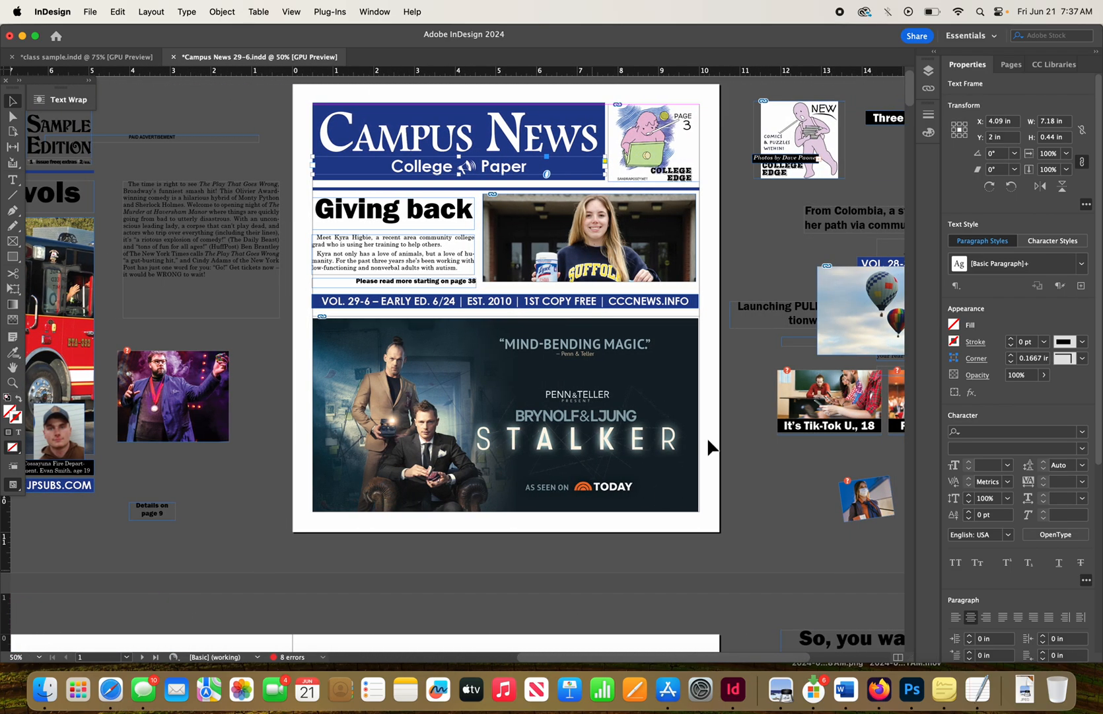
pyautogui.moveTo(913, 84); pyautogui.dragTo(918, 216)
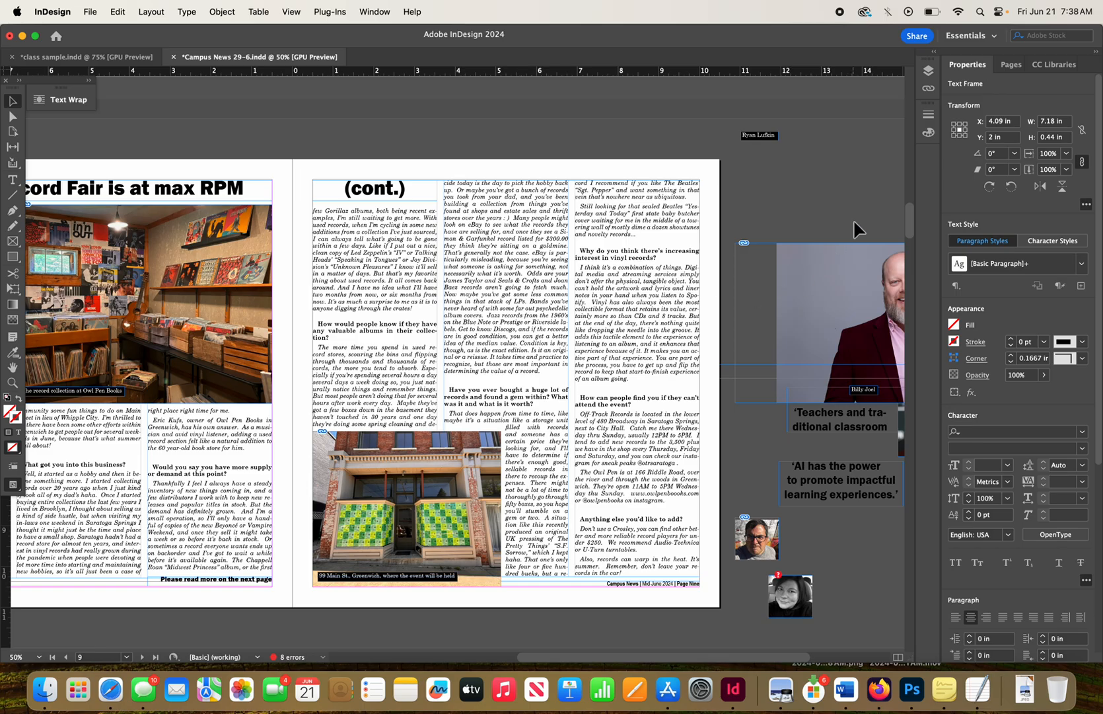
pyautogui.moveTo(910, 214); pyautogui.dragTo(913, 386)
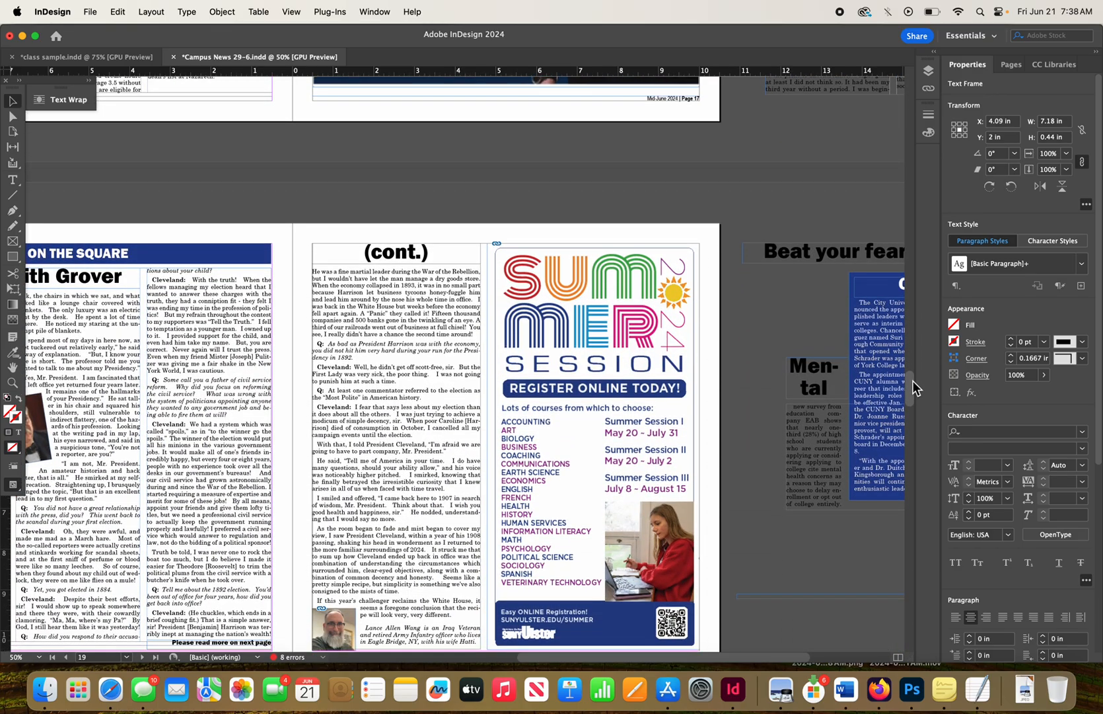
pyautogui.scroll(-2, 913, 388)
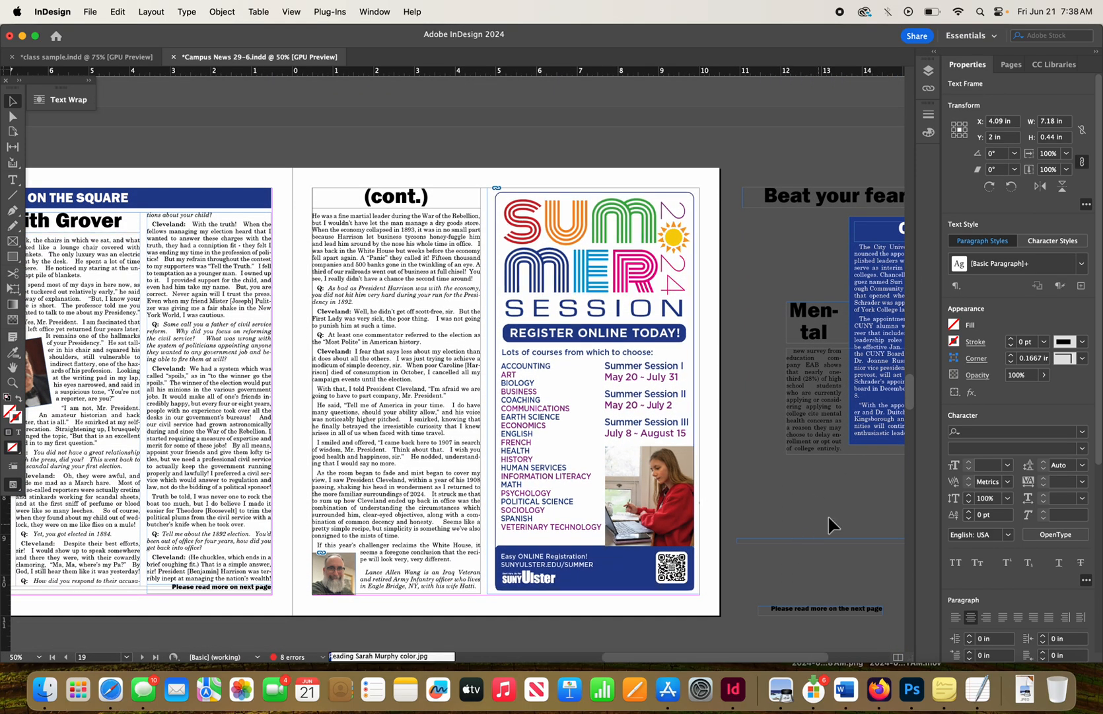
pyautogui.moveTo(909, 394); pyautogui.dragTo(913, 500)
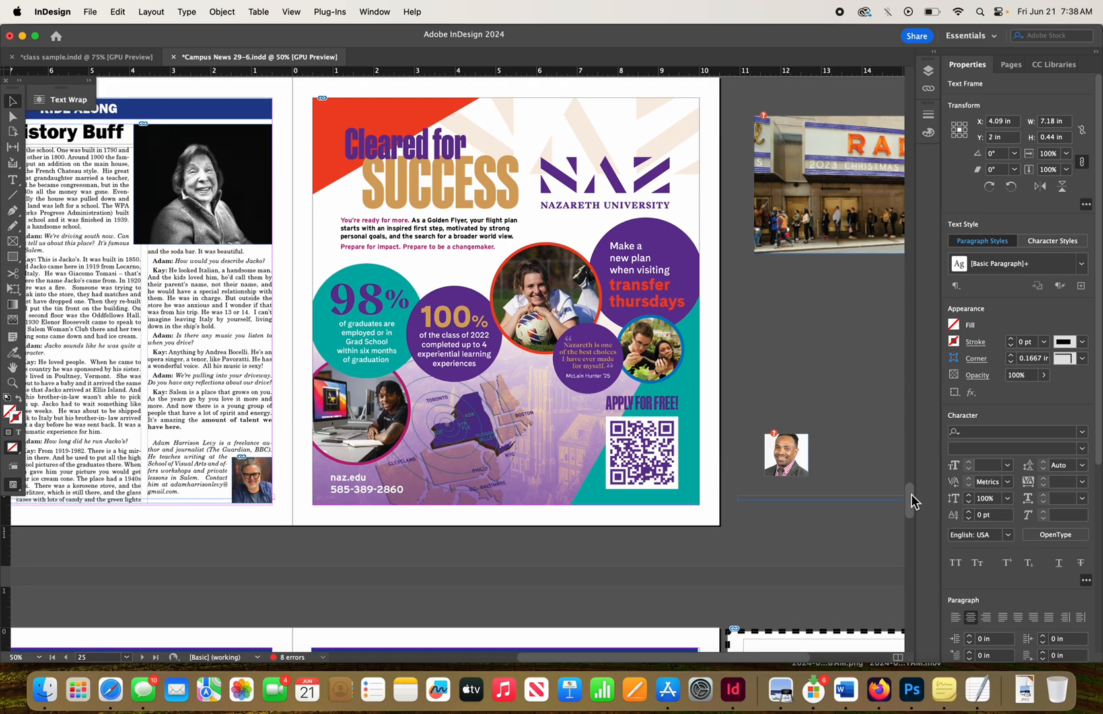
pyautogui.moveTo(697, 656); pyautogui.dragTo(562, 646)
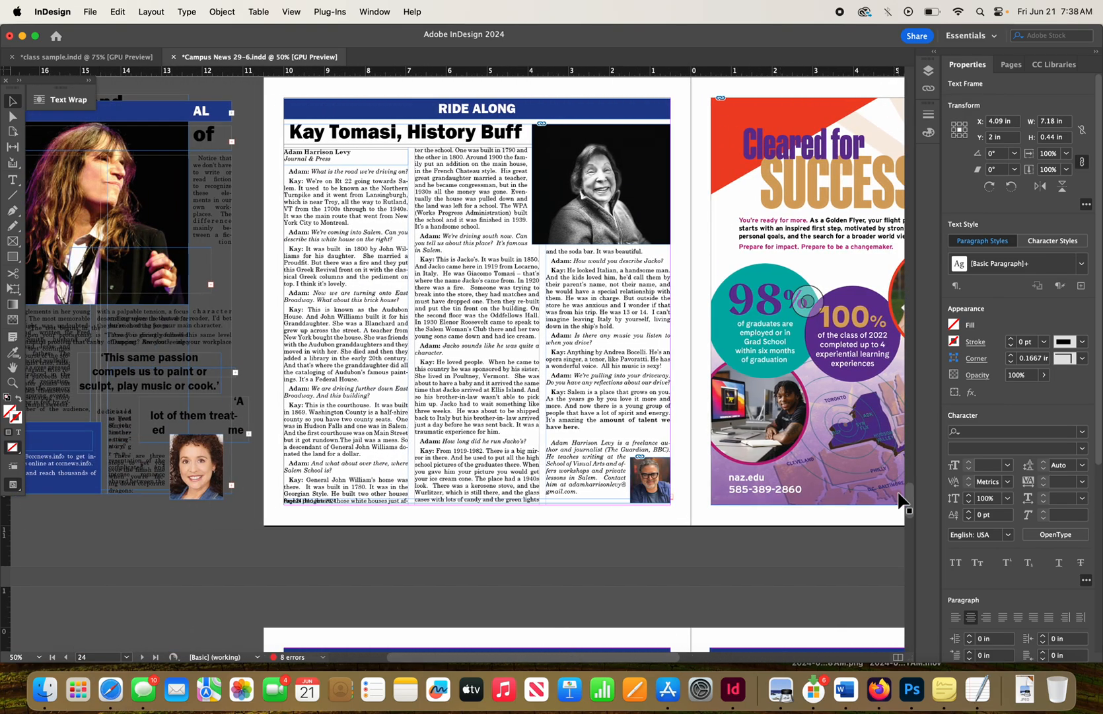
pyautogui.moveTo(908, 494); pyautogui.dragTo(909, 592)
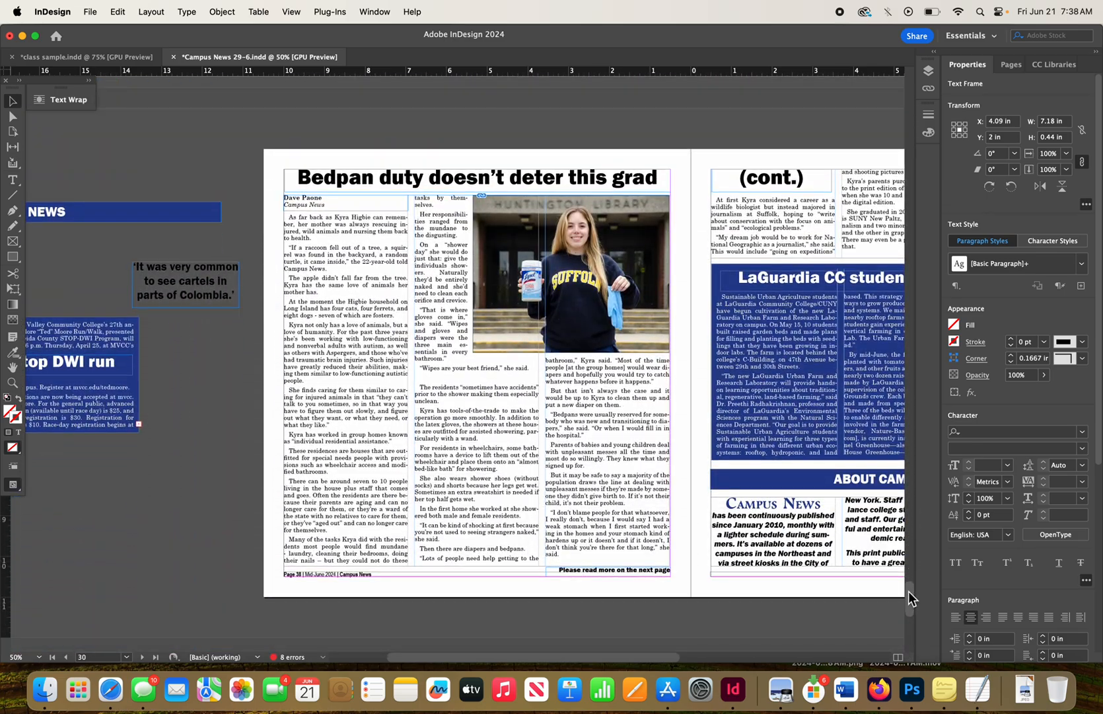
# - Try a leading of 12 pt on the fifth paragraph of the "Bedpan duty" article, view it at actual size, and undo the leading change
pyautogui.doubleClick(364, 329)
pyautogui.tripleClick(365, 329)
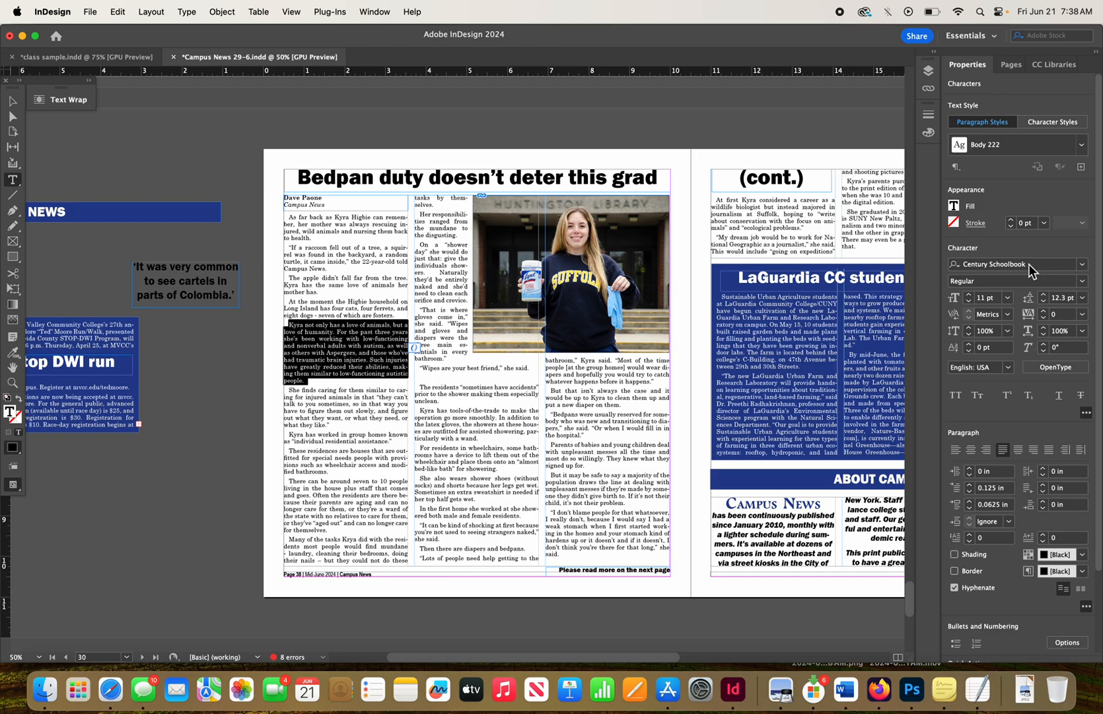
pyautogui.click(1031, 299)
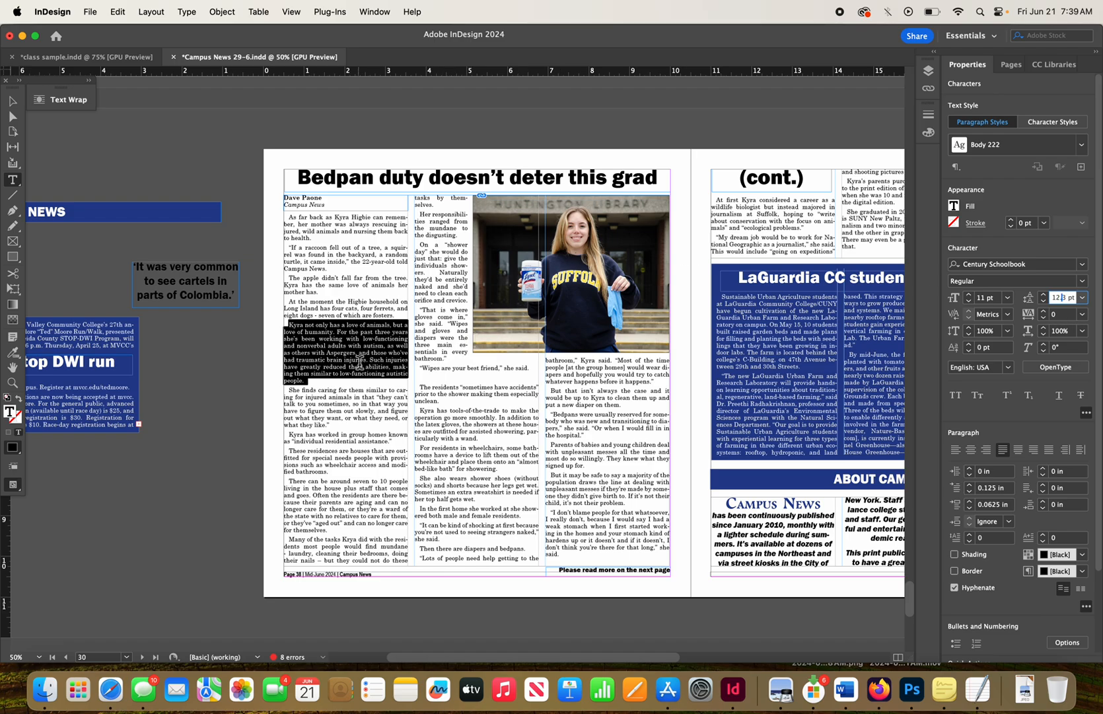
pyautogui.press('Return')
pyautogui.click(1044, 302)
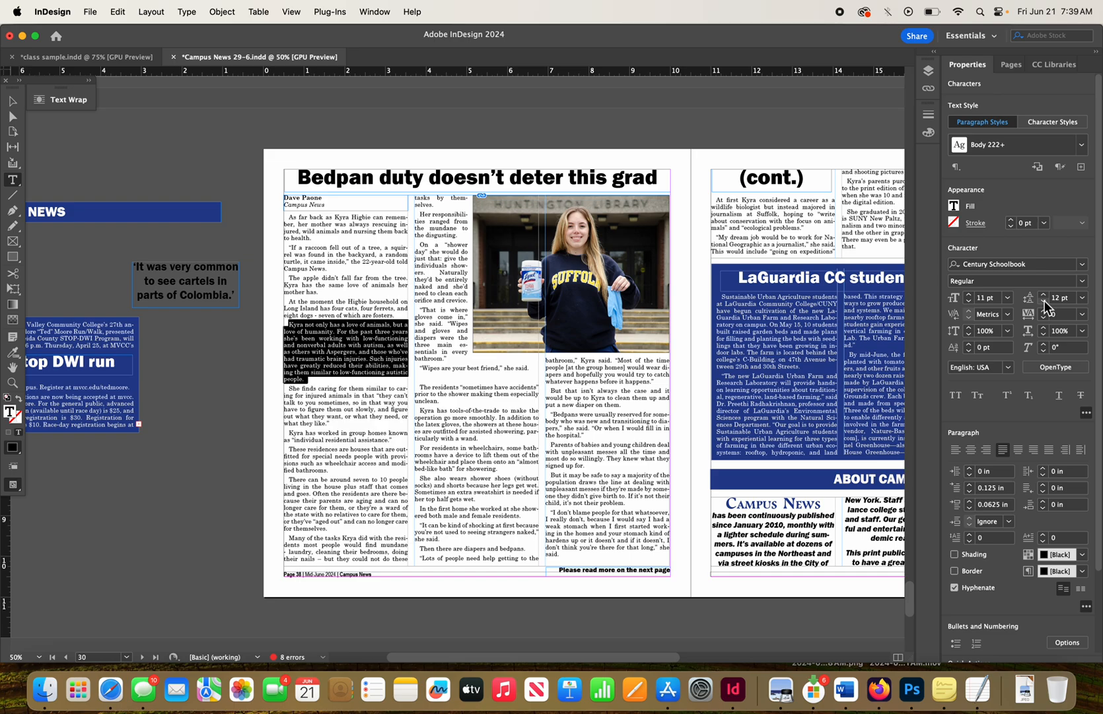
pyautogui.click(293, 12)
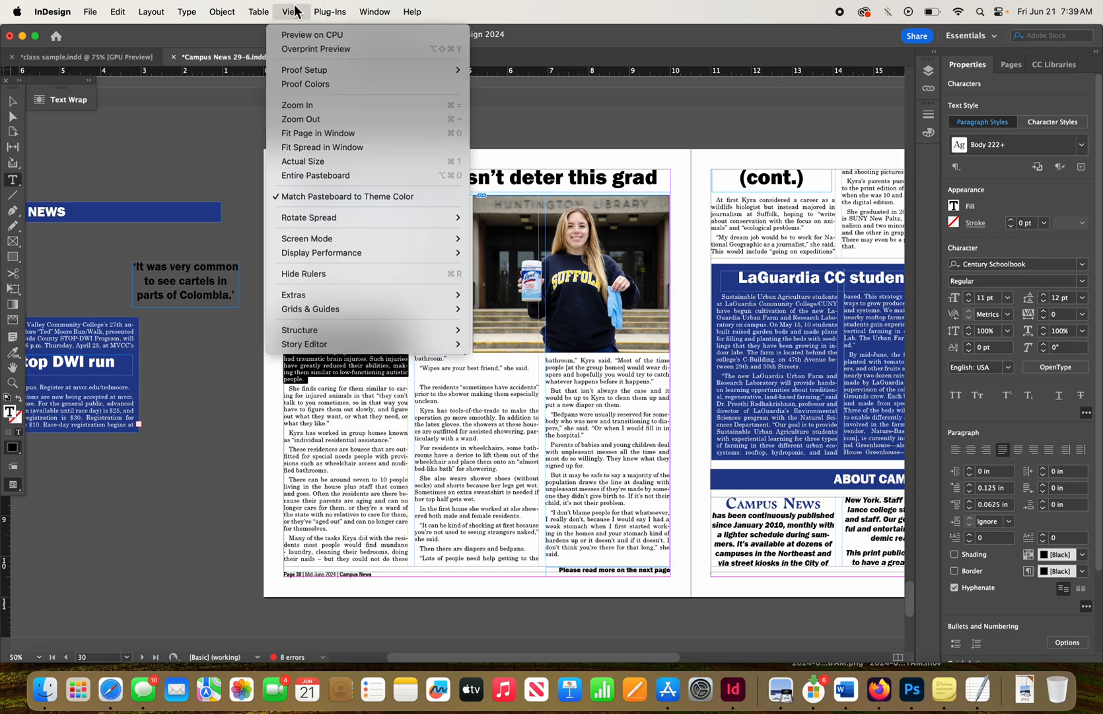
pyautogui.click(308, 161)
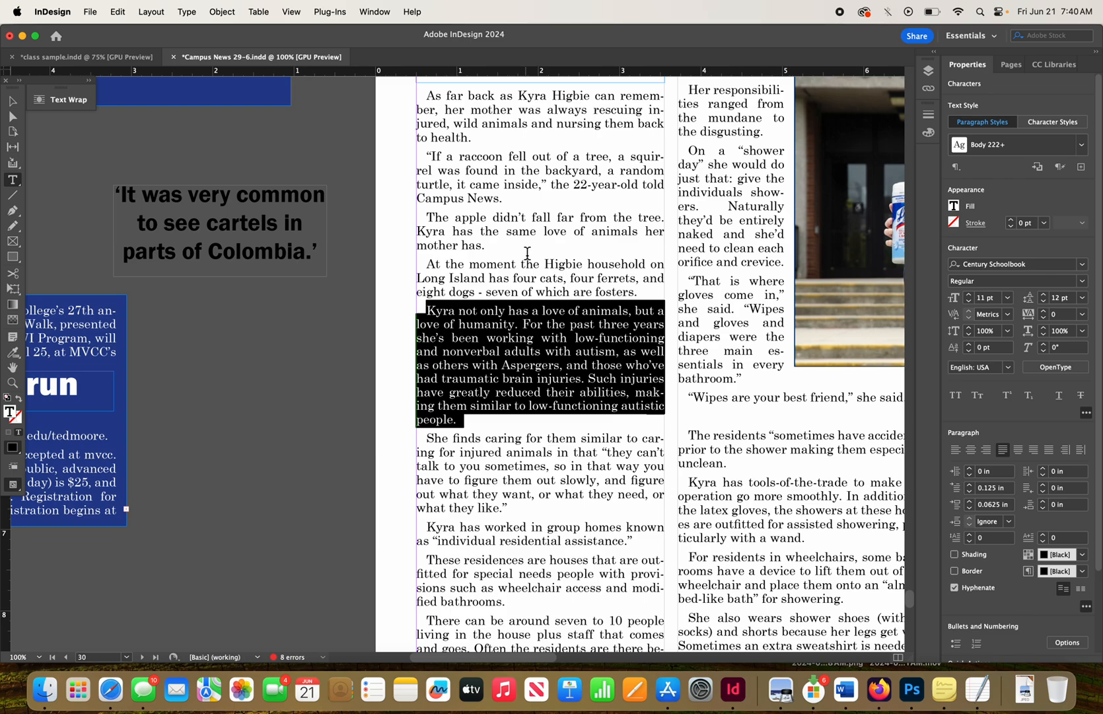
pyautogui.press('super+z')
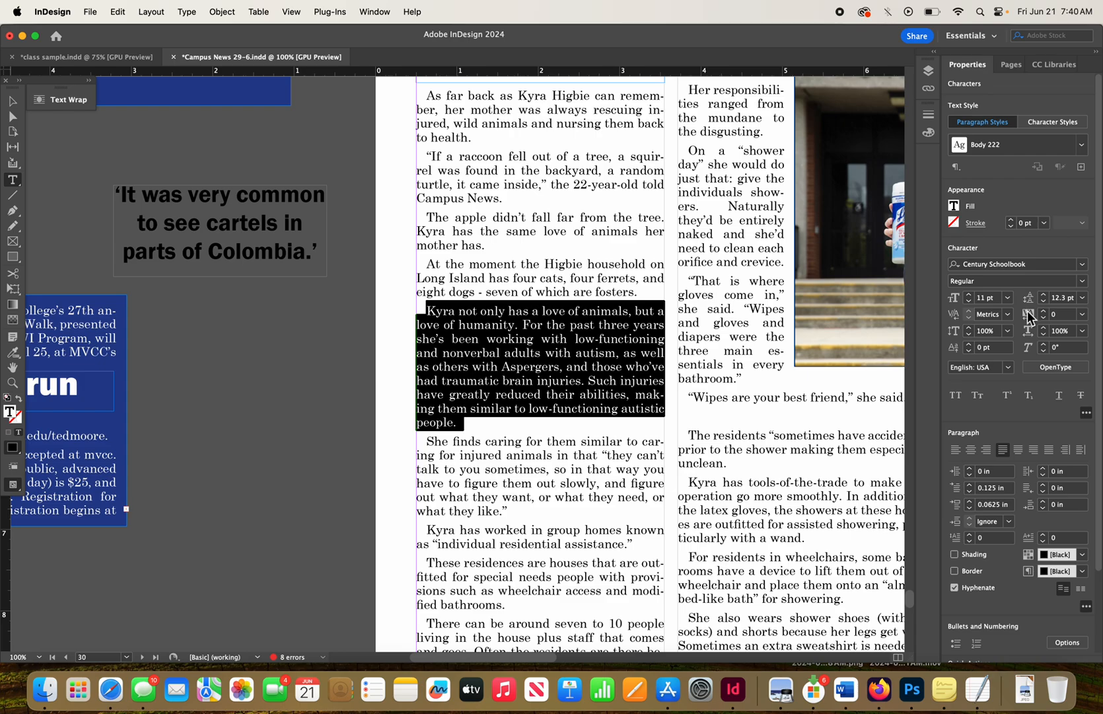
# - Slant the fifth paragraph's last sentence, starting with "Such injuries", with a skew of 8° as a false italic
pyautogui.click(624, 430)
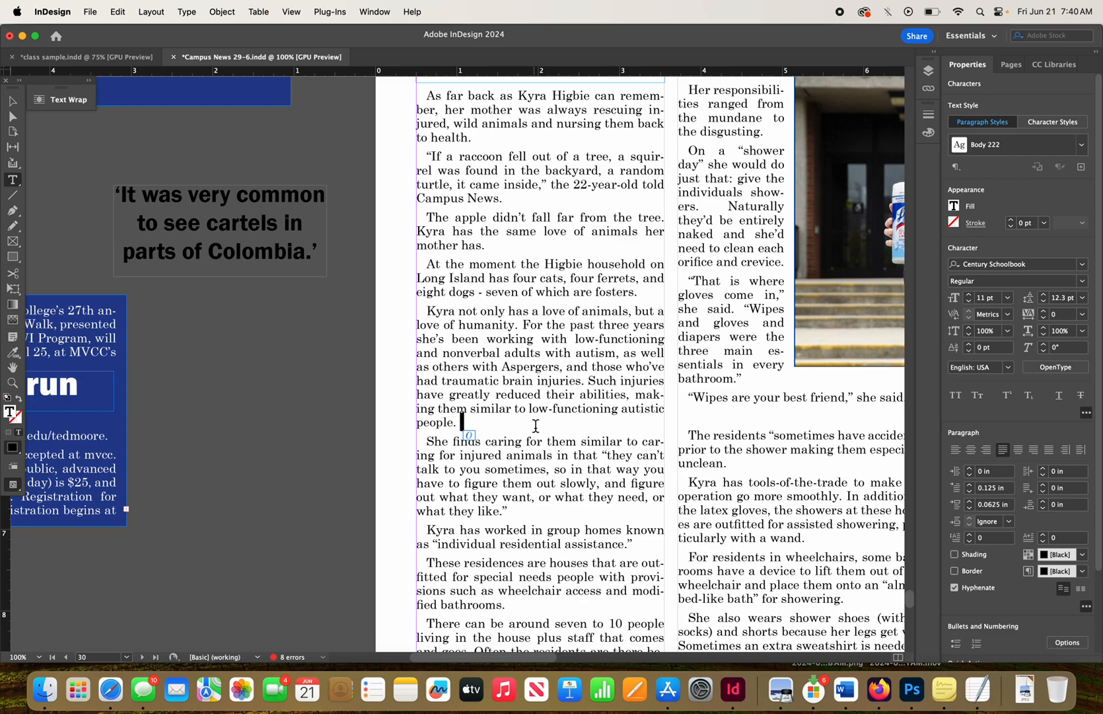
pyautogui.keyDown('shift'); pyautogui.click(520, 409); pyautogui.keyUp('shift')
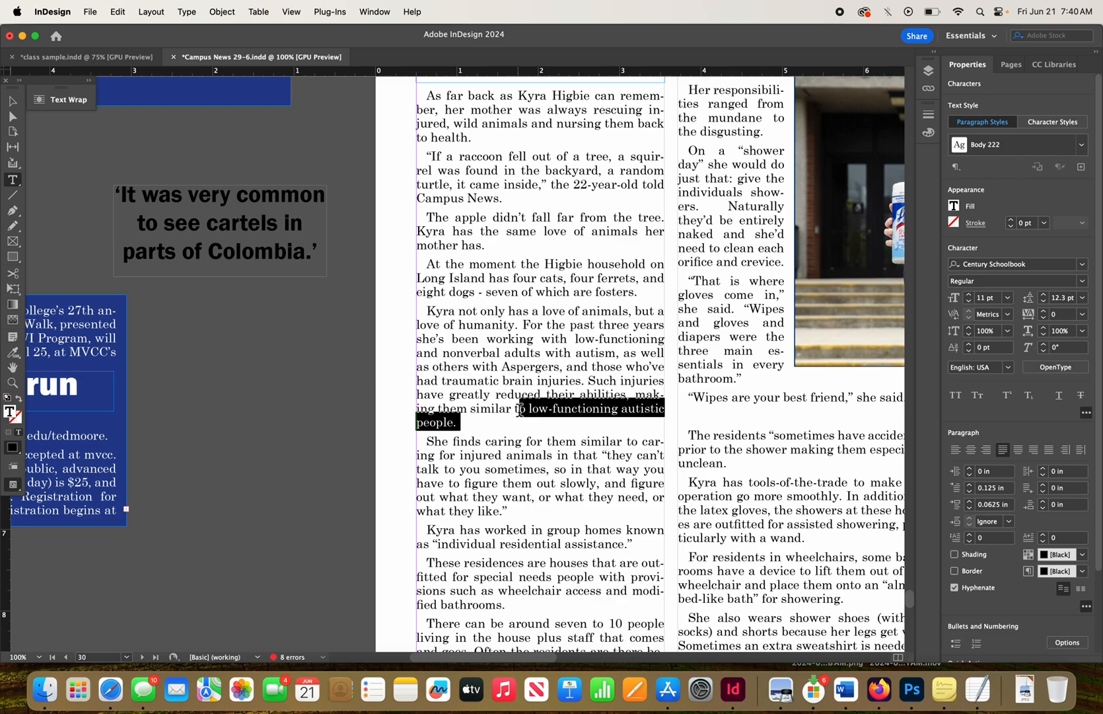
pyautogui.keyDown('shift'); pyautogui.click(589, 381); pyautogui.keyUp('shift')
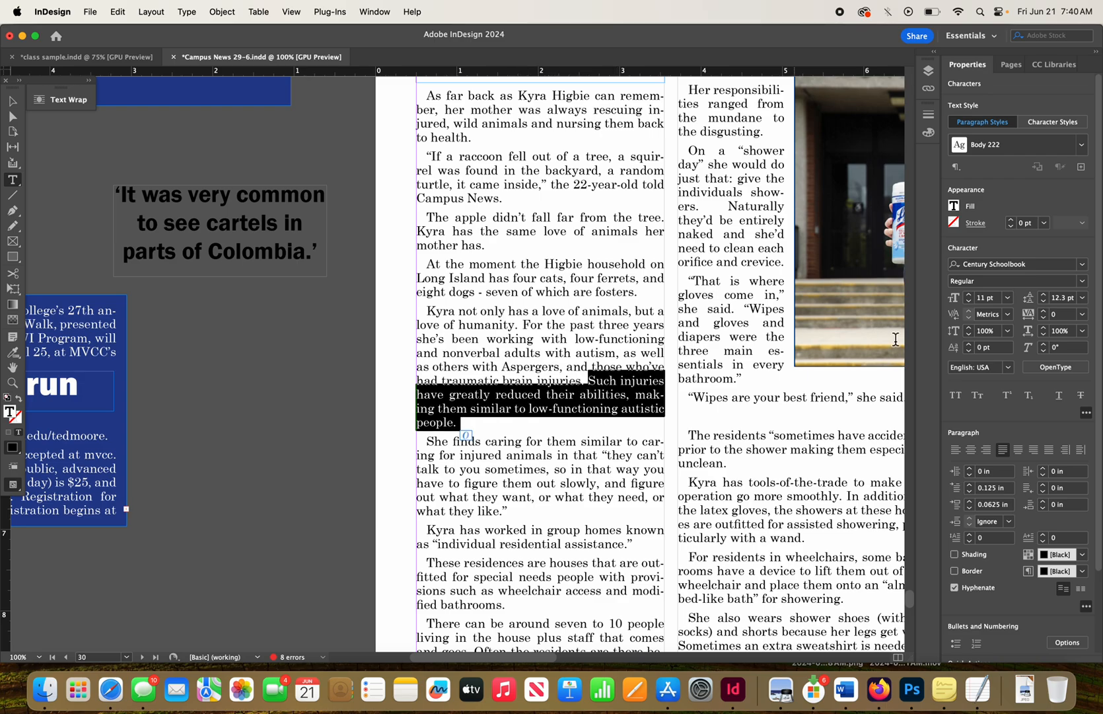
pyautogui.doubleClick(1043, 344)
pyautogui.click(1043, 345)
pyautogui.click(1042, 344)
pyautogui.click(1043, 345)
pyautogui.click(1042, 344)
pyautogui.click(1043, 345)
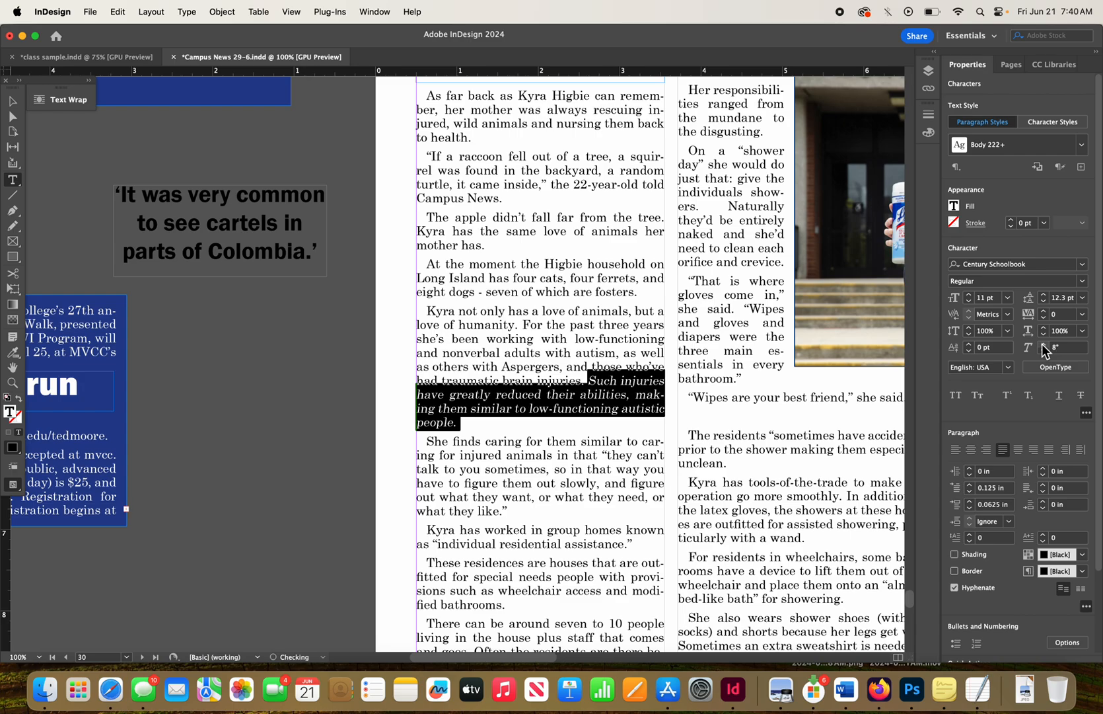
pyautogui.click(606, 362)
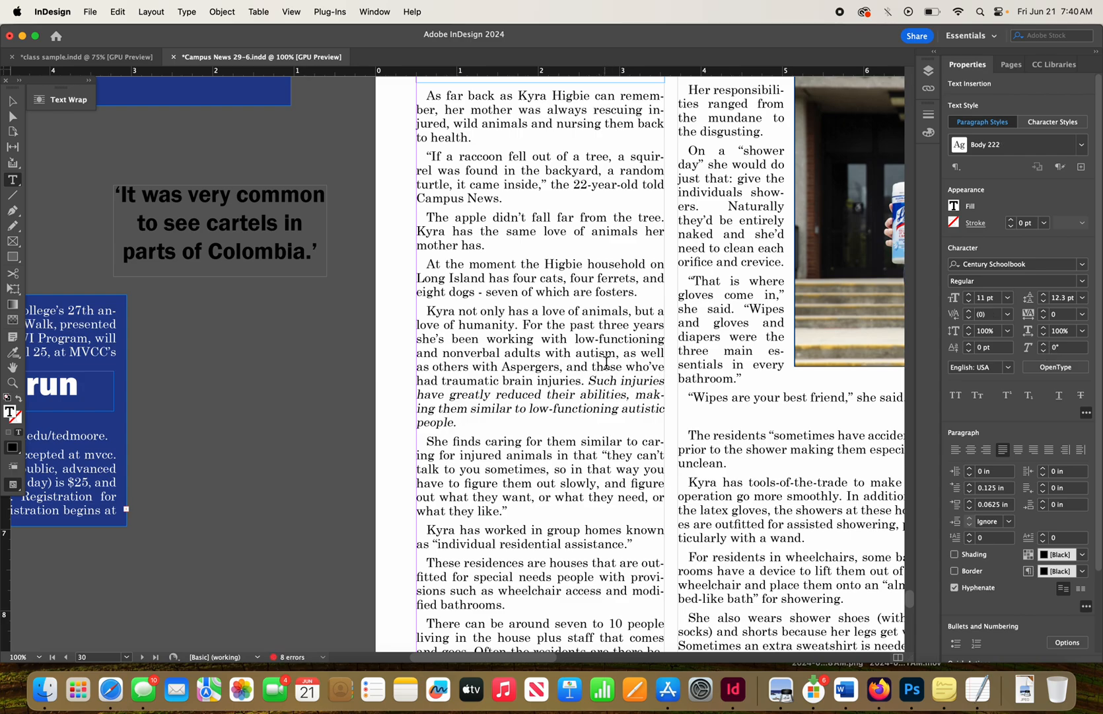
# - Undo the skew changes on the "Such injuries" sentence back to 2° and clear the selection
pyautogui.press('super+z')
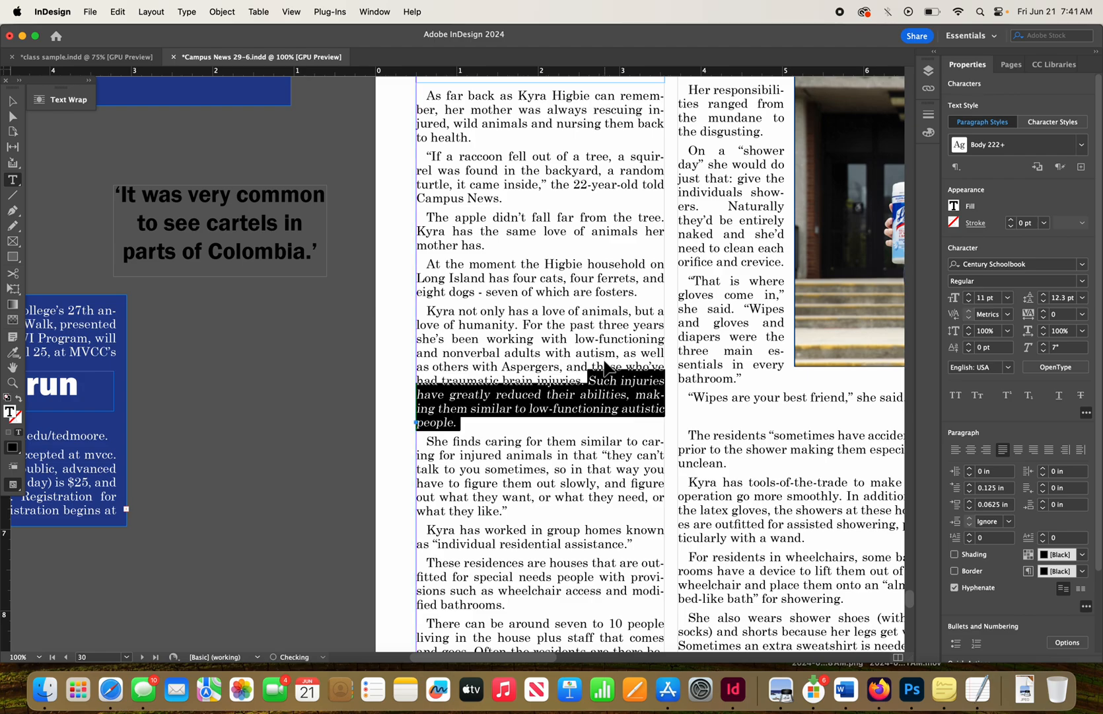
pyautogui.press('super+z')
pyautogui.press('super+z')
pyautogui.press('super+z')
pyautogui.press('super+z')
pyautogui.press('super+z')
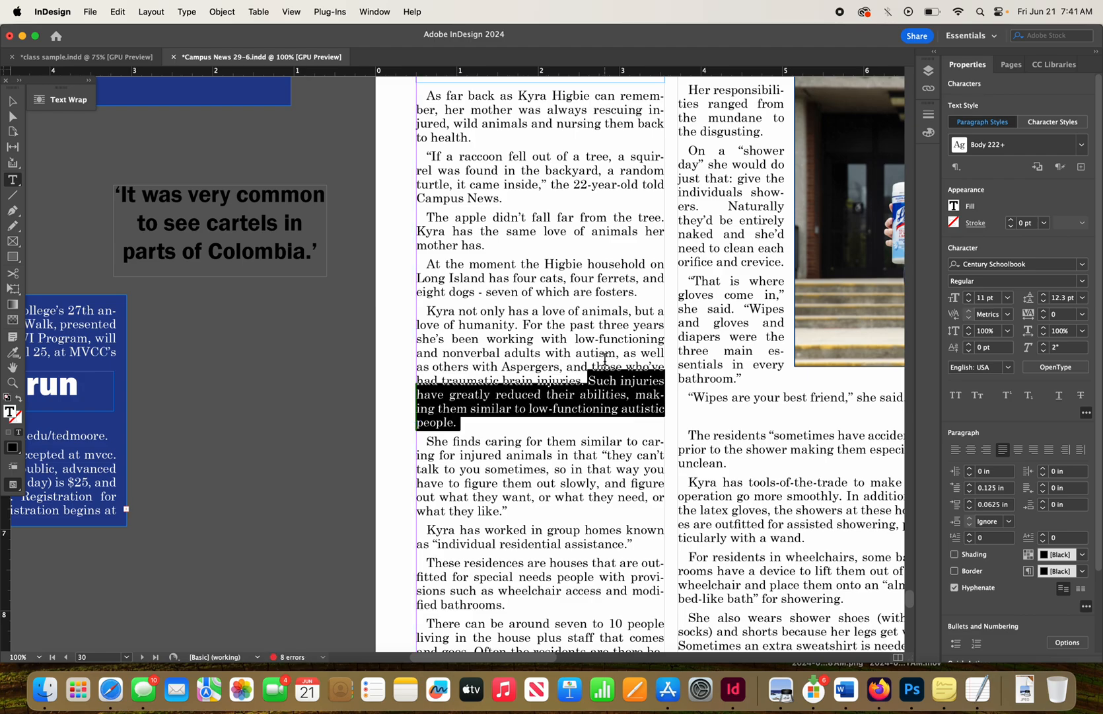
pyautogui.click(631, 440)
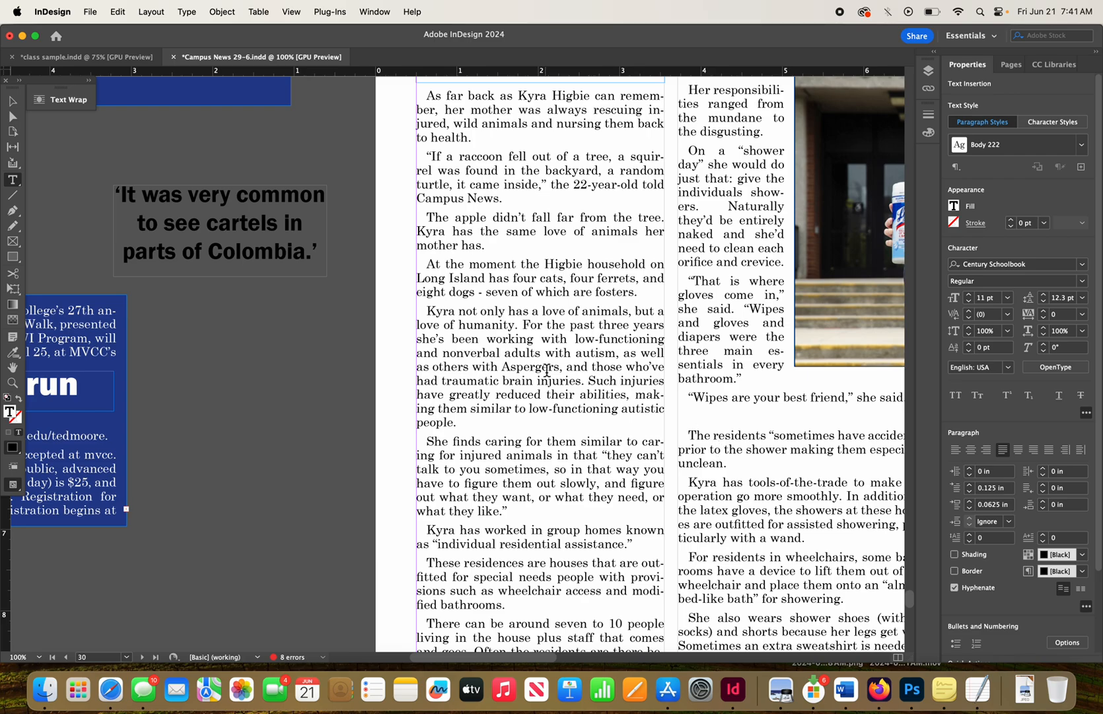
# - Set the tracking of the whole fifth paragraph to -10 to pull up the single word on its last line
pyautogui.tripleClick(522, 385)
pyautogui.click(522, 386)
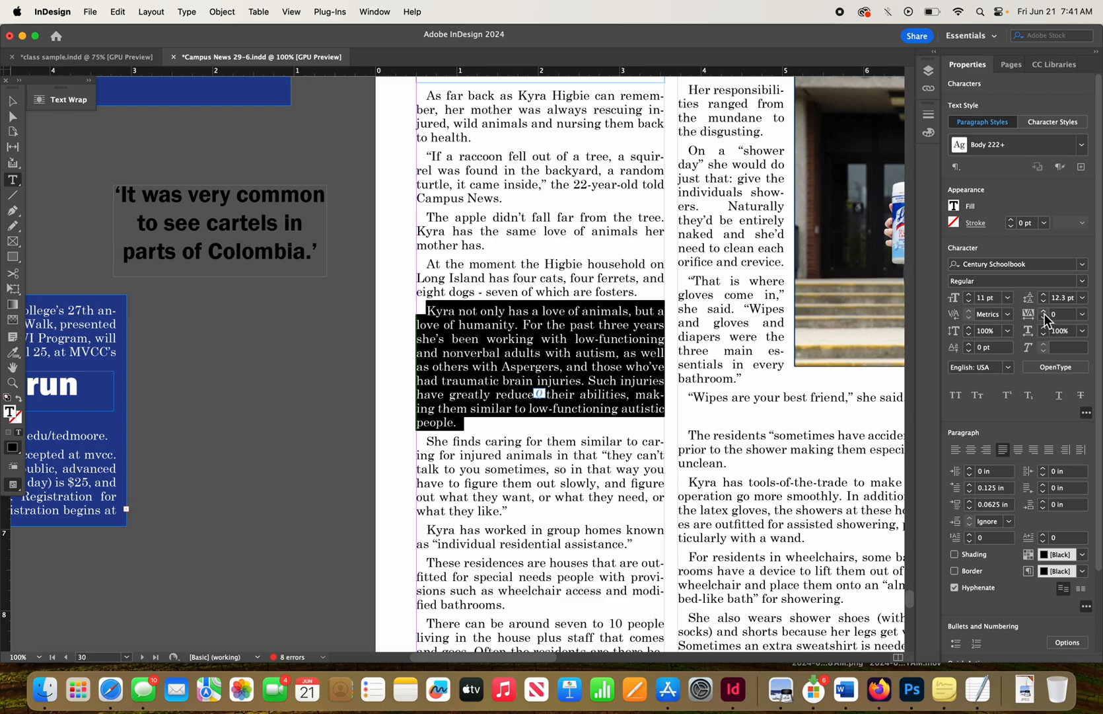
pyautogui.click(487, 421)
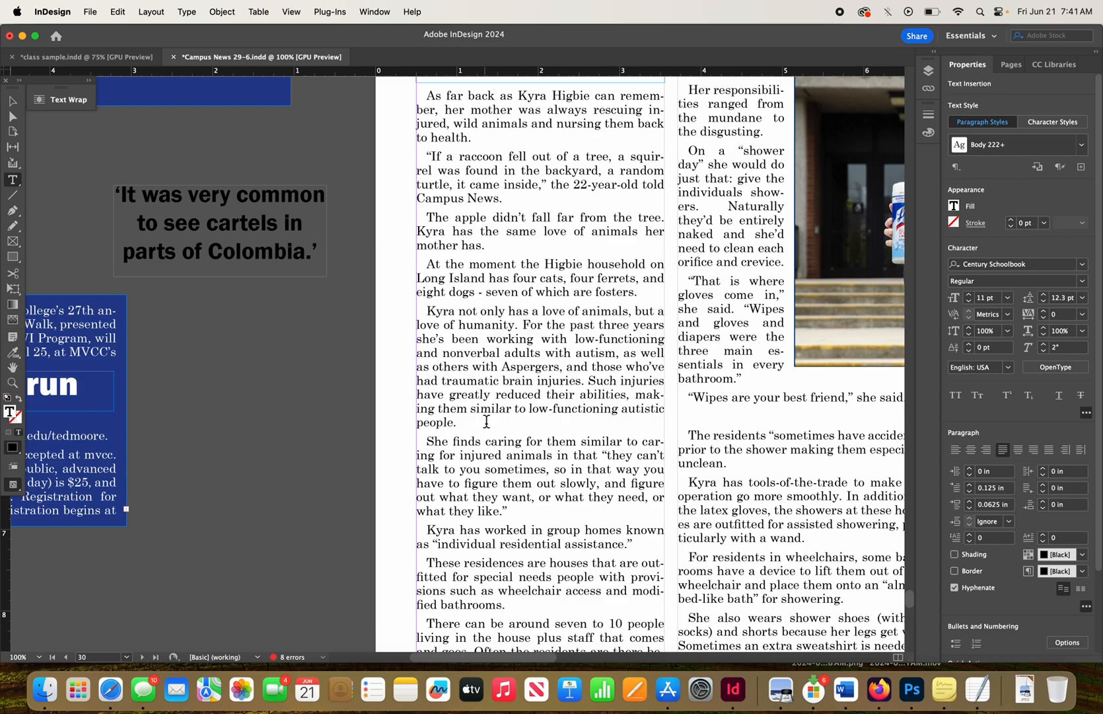
pyautogui.moveTo(462, 423); pyautogui.dragTo(419, 425)
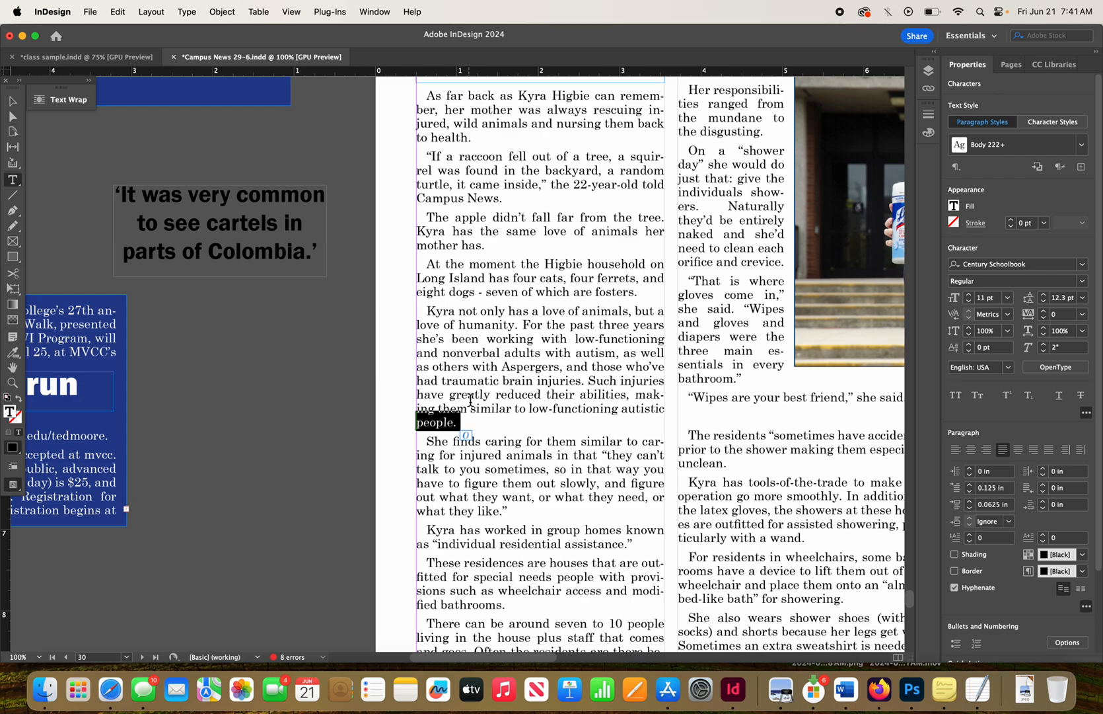
pyautogui.tripleClick(509, 387)
pyautogui.click(509, 387)
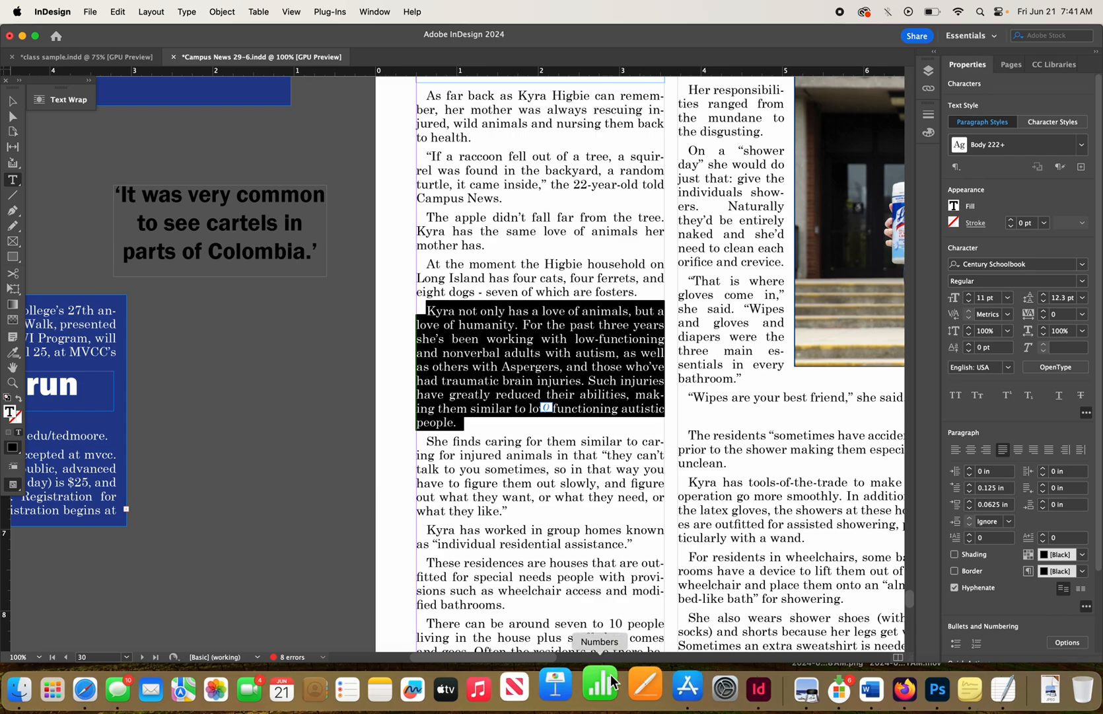
pyautogui.moveTo(543, 657); pyautogui.dragTo(572, 659)
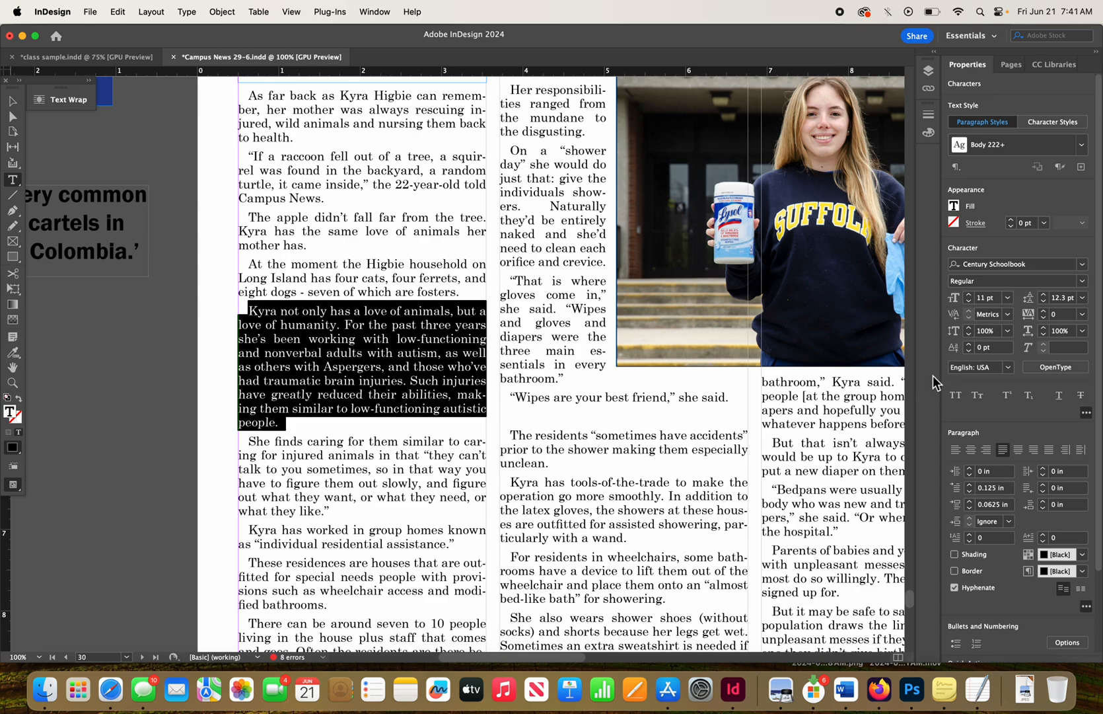
pyautogui.click(1044, 320)
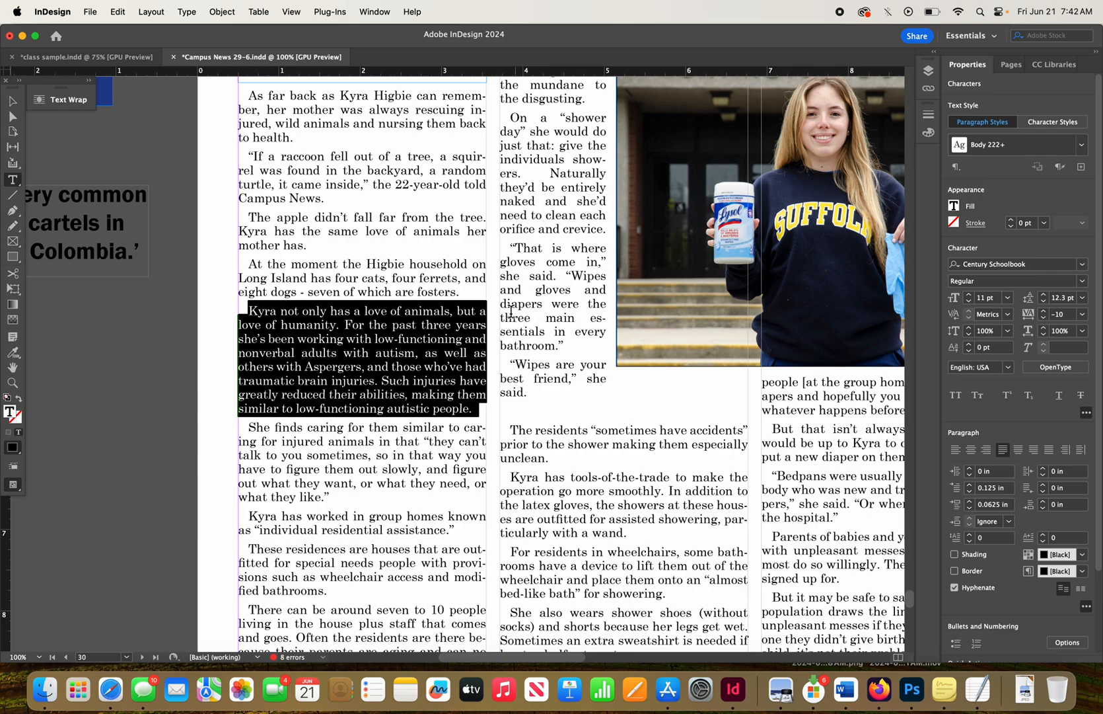
# - Delete the empty paragraph after the "Wipes are your best friend" quote in the article's second column
pyautogui.click(448, 351)
pyautogui.tripleClick(448, 351)
pyautogui.click(518, 414)
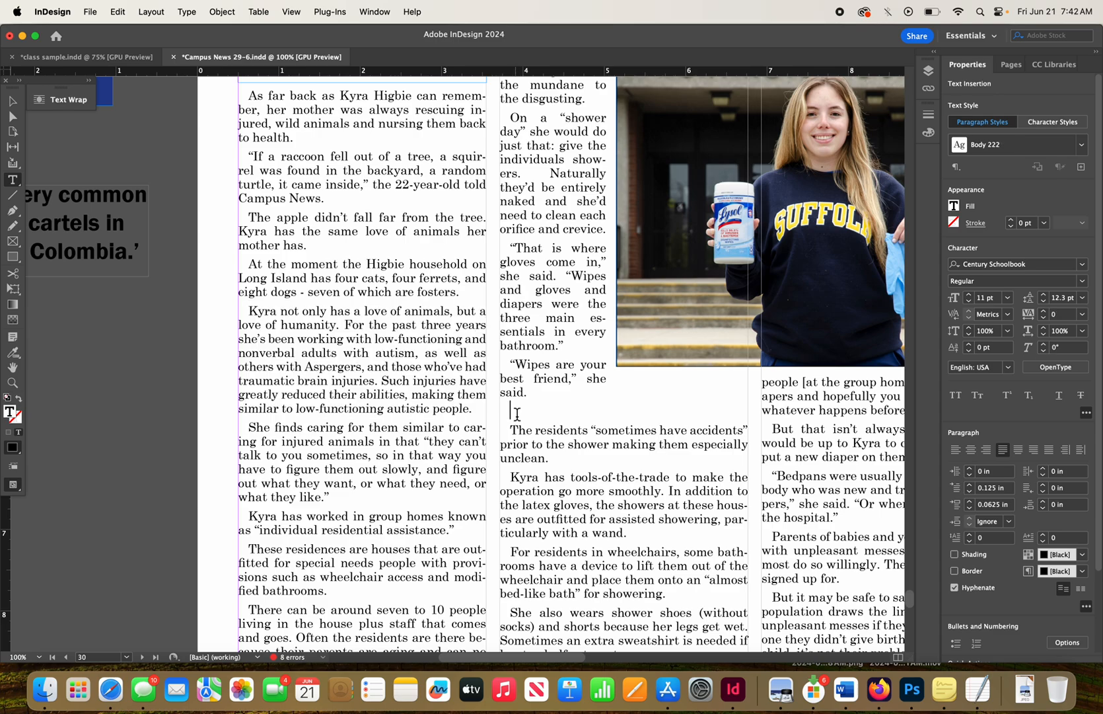
pyautogui.press('BackSpace')
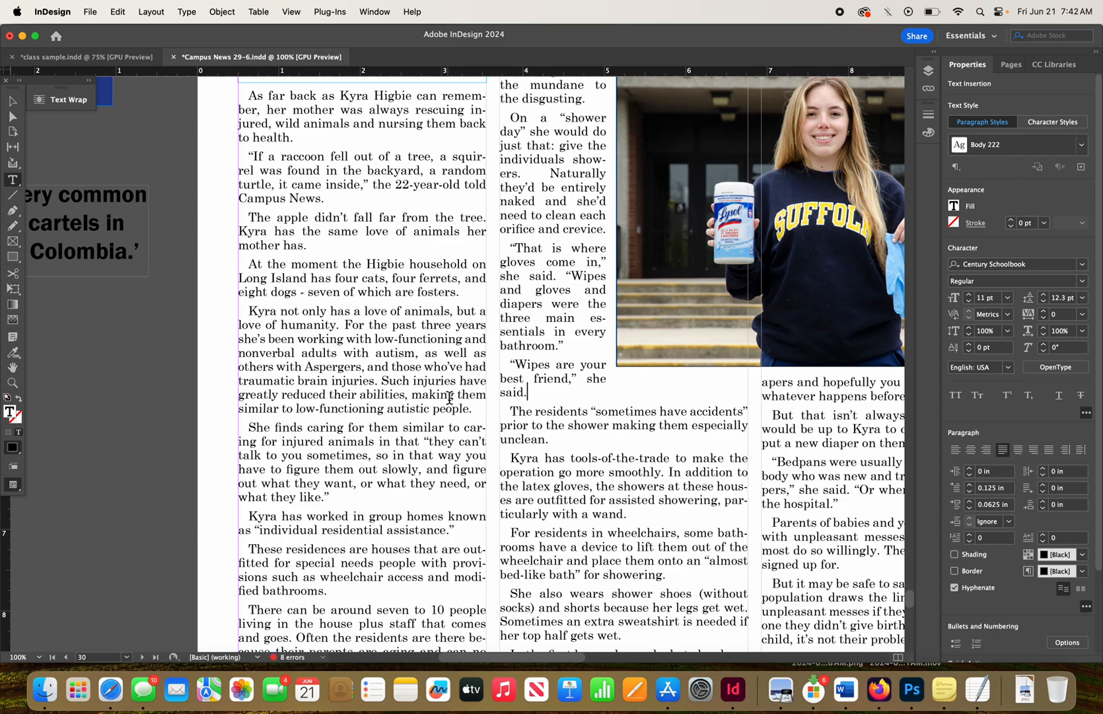
# - Try tighter tracking down to -50 on the fifth paragraph, and return it to -10
pyautogui.tripleClick(411, 391)
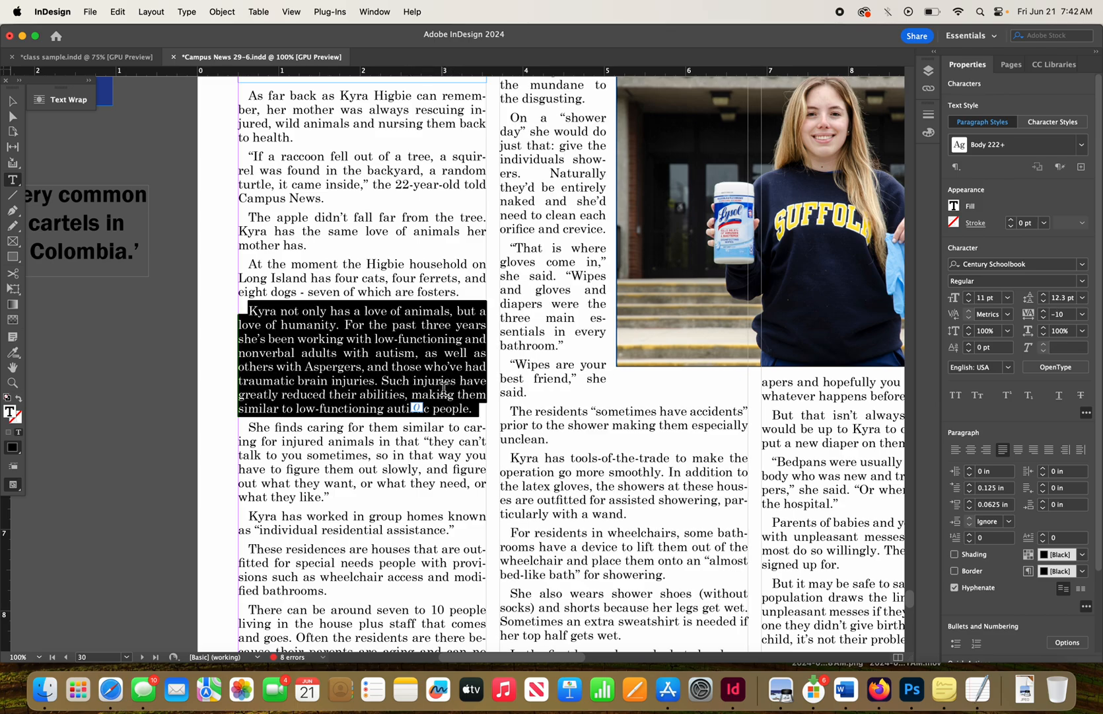
pyautogui.click(1042, 317)
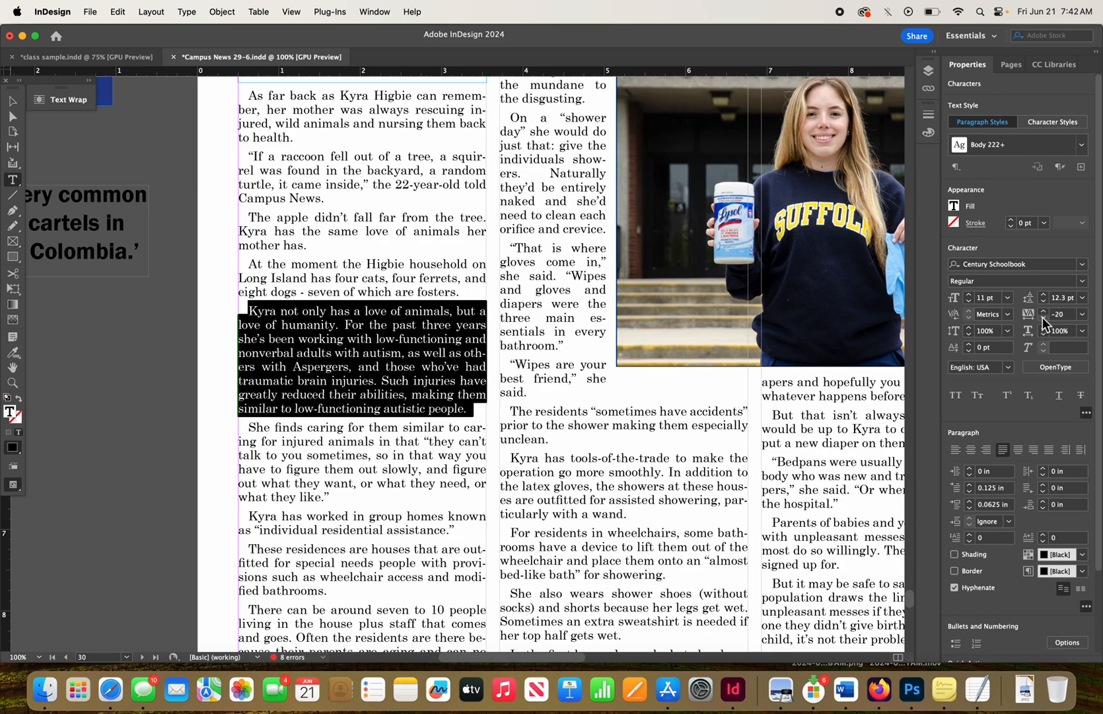
pyautogui.click(1042, 317)
pyautogui.click(1042, 317)
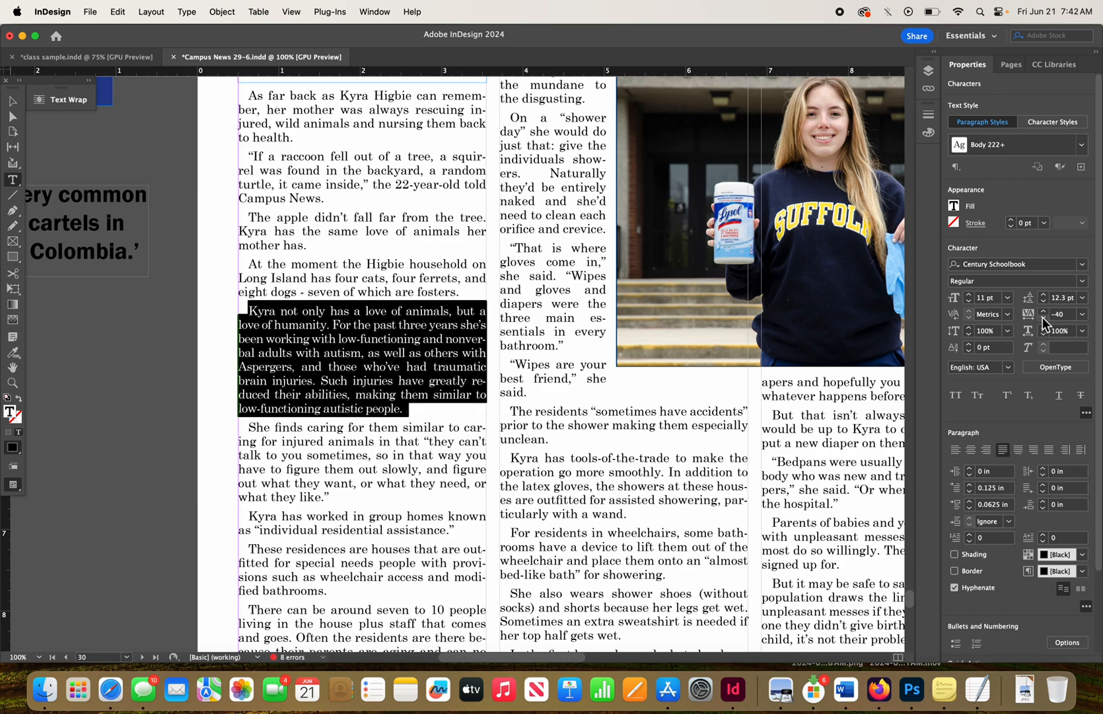
pyautogui.click(1042, 318)
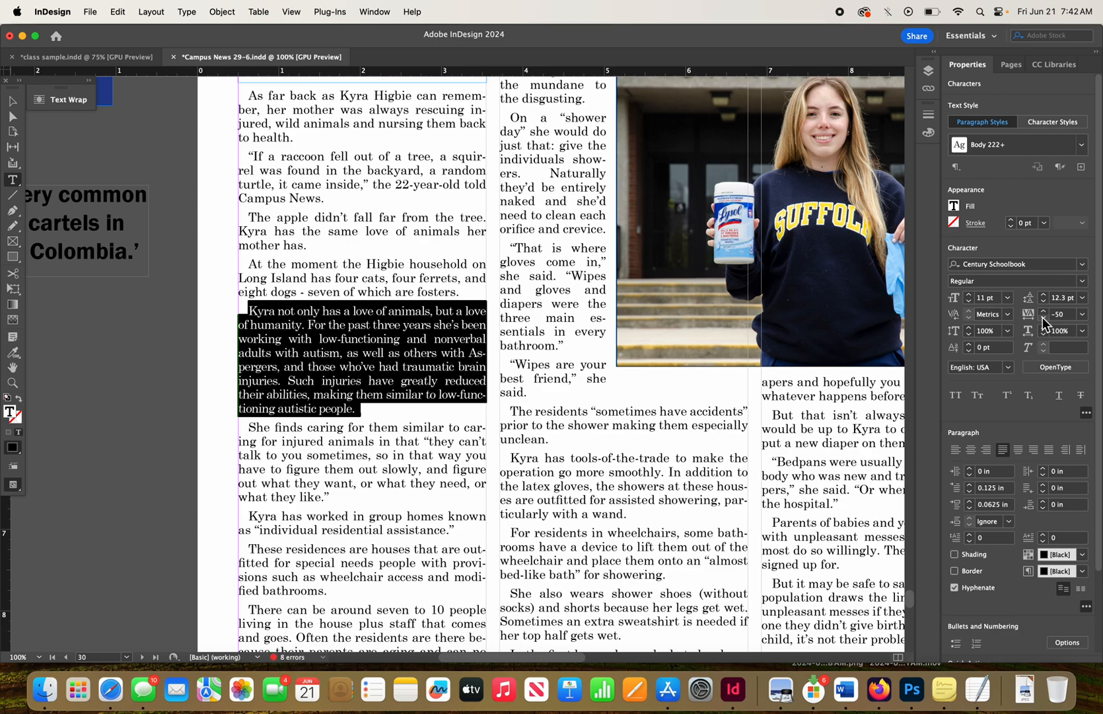
pyautogui.click(1042, 317)
pyautogui.click(1046, 312)
pyautogui.click(1046, 312)
pyautogui.click(1046, 311)
pyautogui.click(1046, 311)
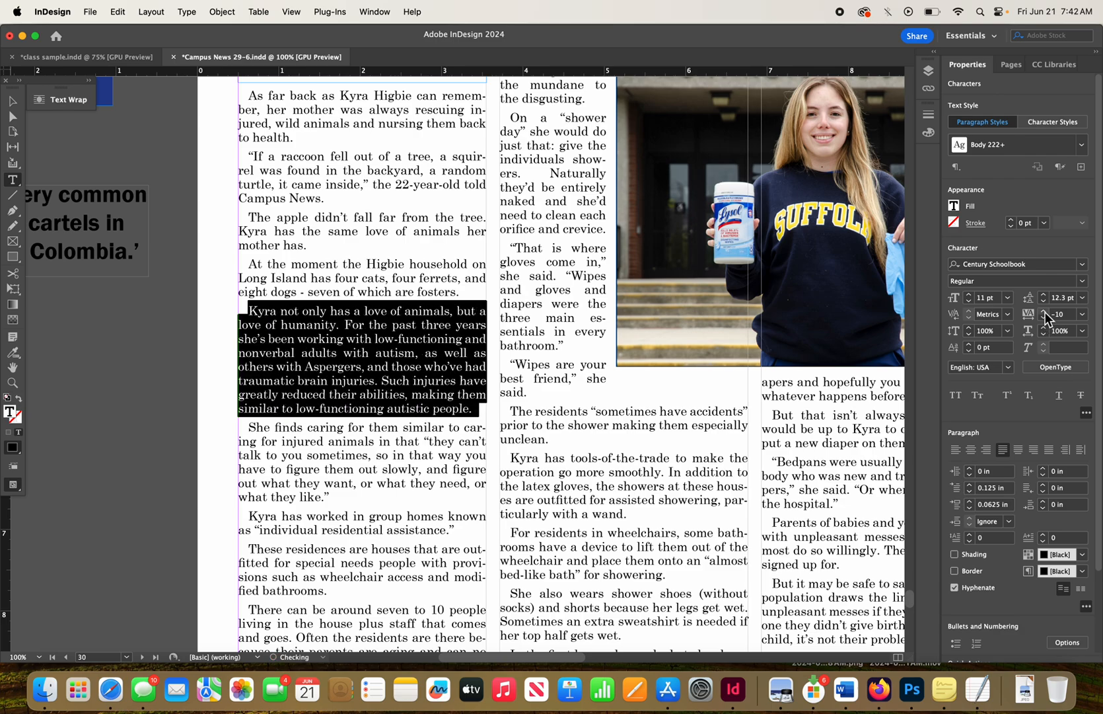
# - Compare the character and leading settings of the fifth and fourth paragraphs in the Campus News article
pyautogui.click(383, 426)
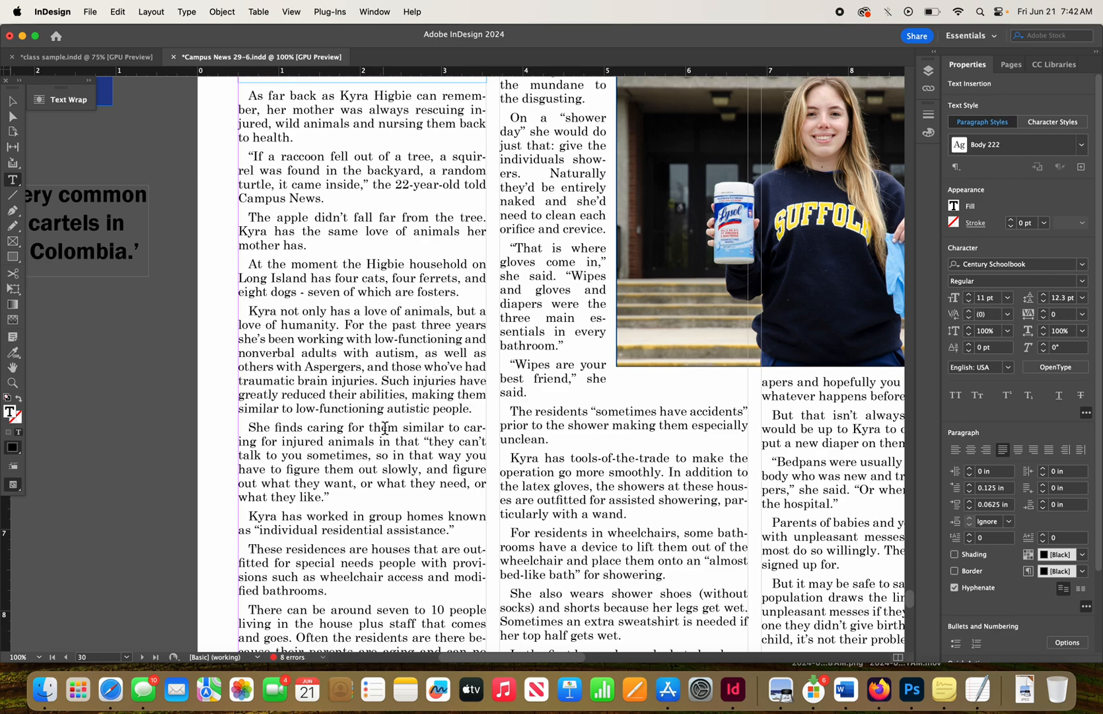
pyautogui.tripleClick(392, 388)
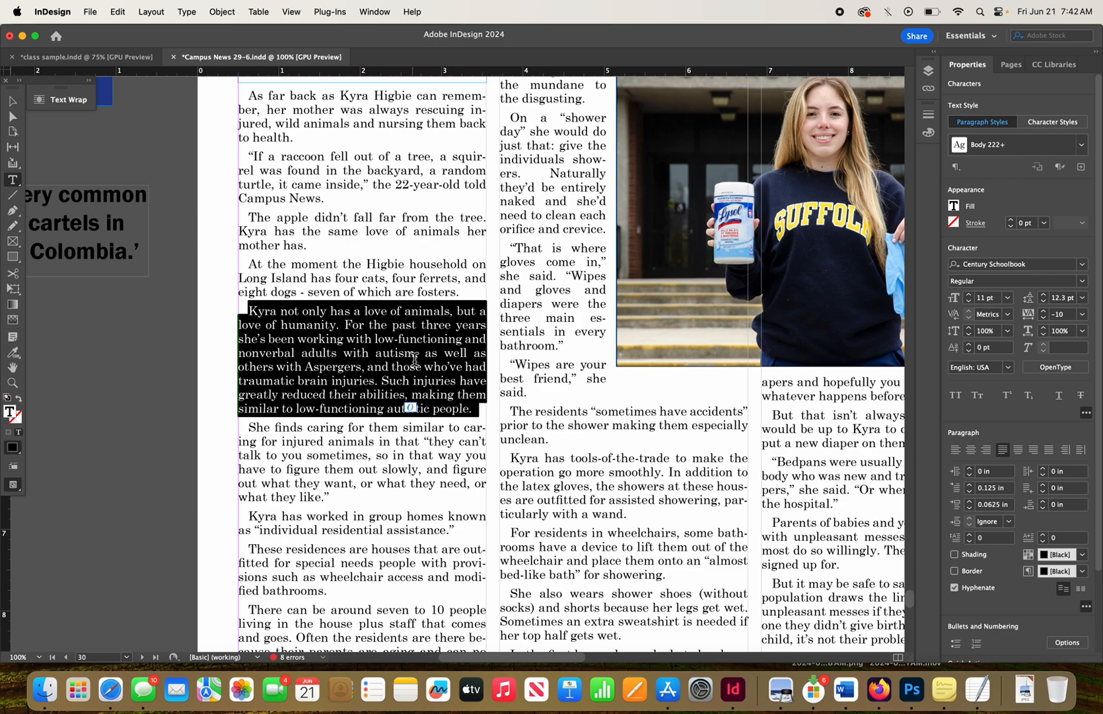
pyautogui.click(439, 279)
pyautogui.tripleClick(439, 278)
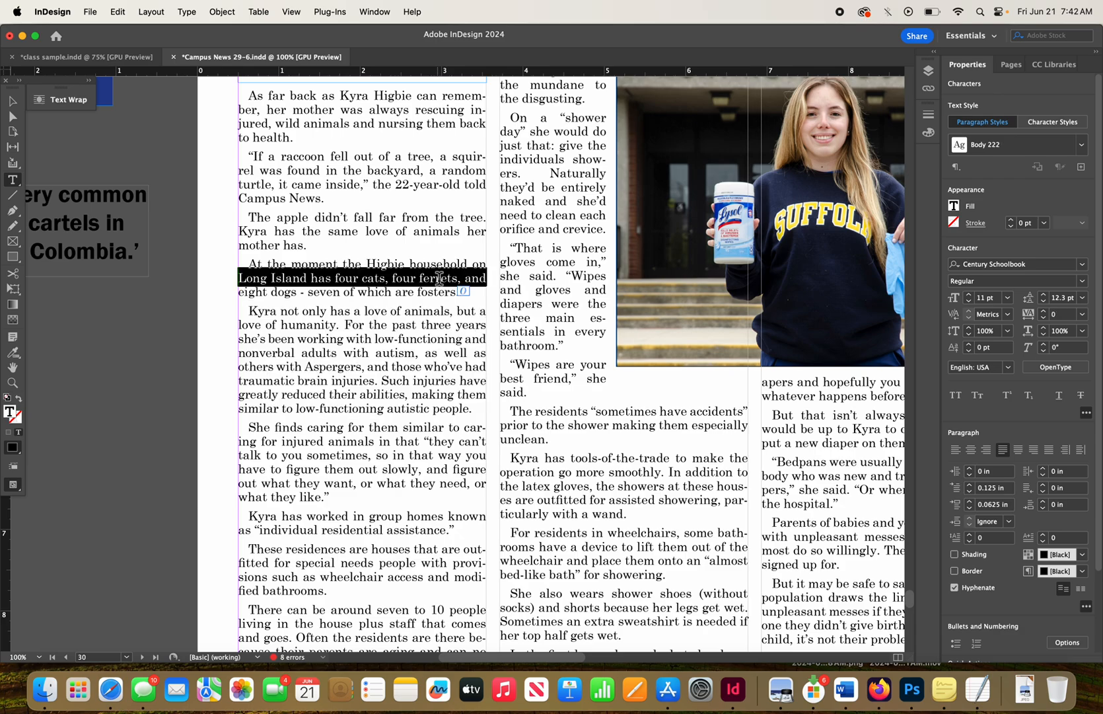
# - Set the leading of all body text in the "Following her dreams" story of the class sample document to 12.3 pt
pyautogui.click(124, 58)
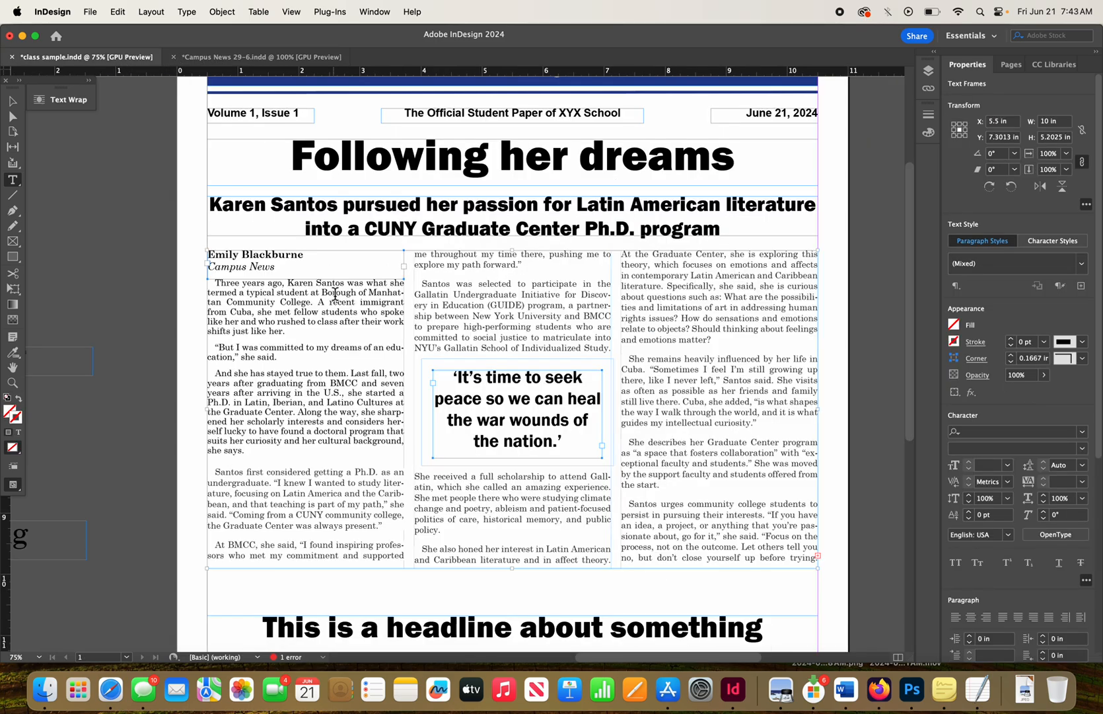
pyautogui.click(502, 347)
pyautogui.tripleClick(503, 347)
pyautogui.click(503, 348)
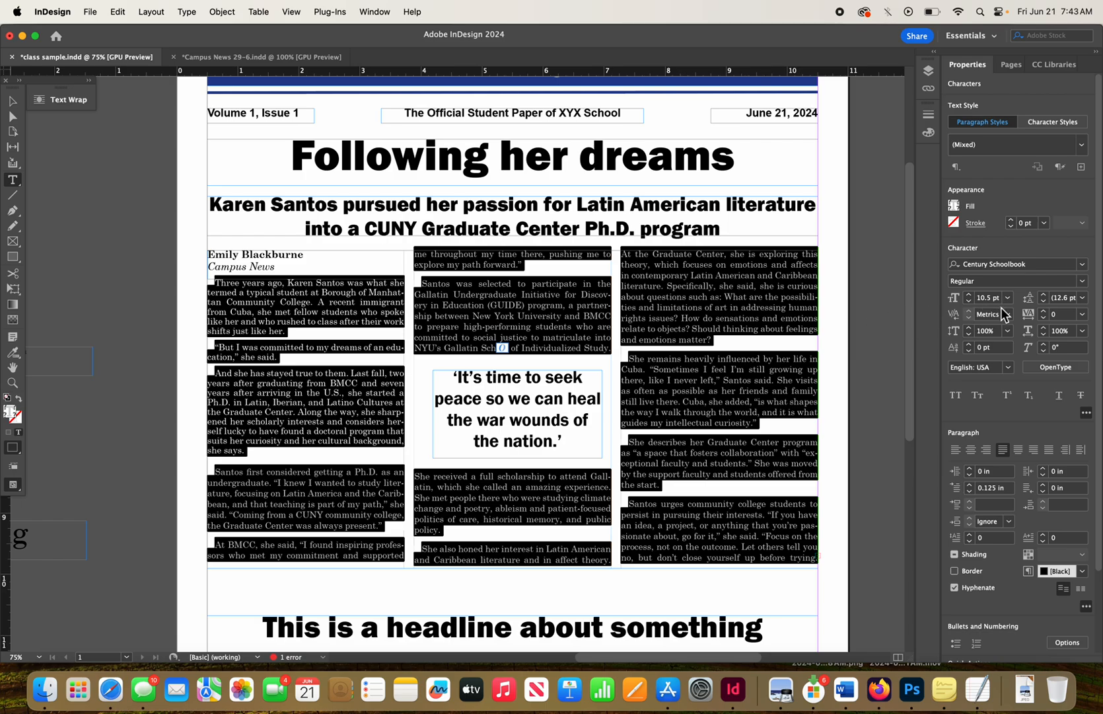
pyautogui.click(1058, 298)
pyautogui.press('super+a')
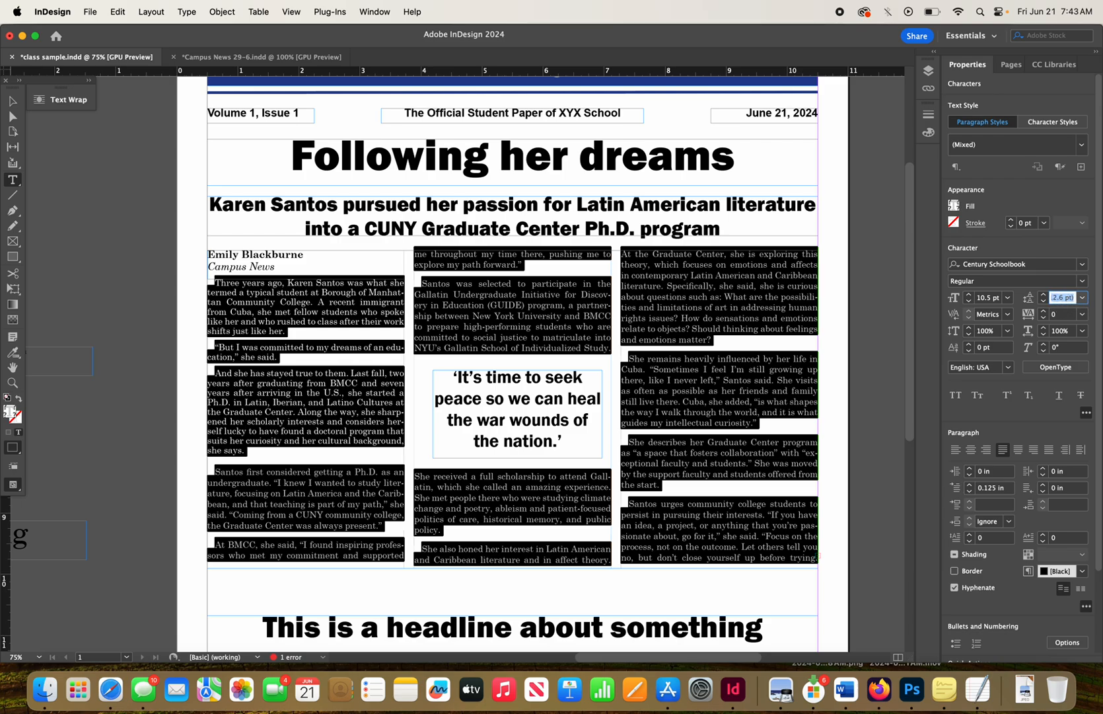
pyautogui.write('12.3')
# - Set the font size of the story's body text to 11 pt and clear the text selection
pyautogui.click(996, 298)
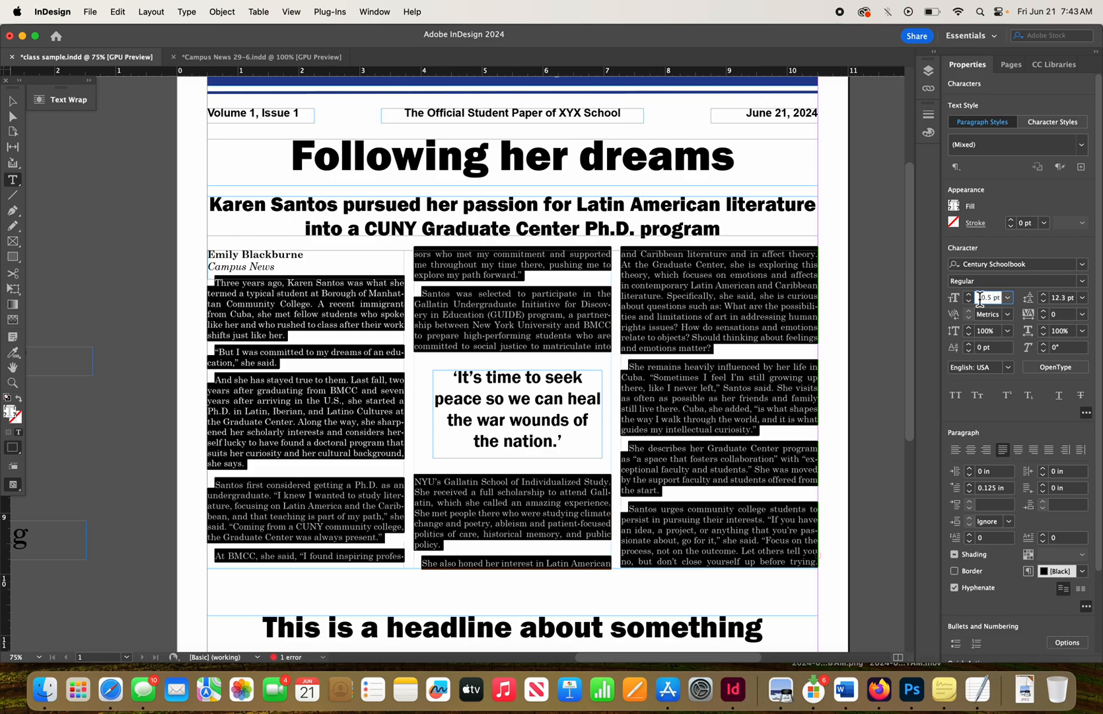
pyautogui.doubleClick(996, 298)
pyautogui.write('11')
pyautogui.press('Return')
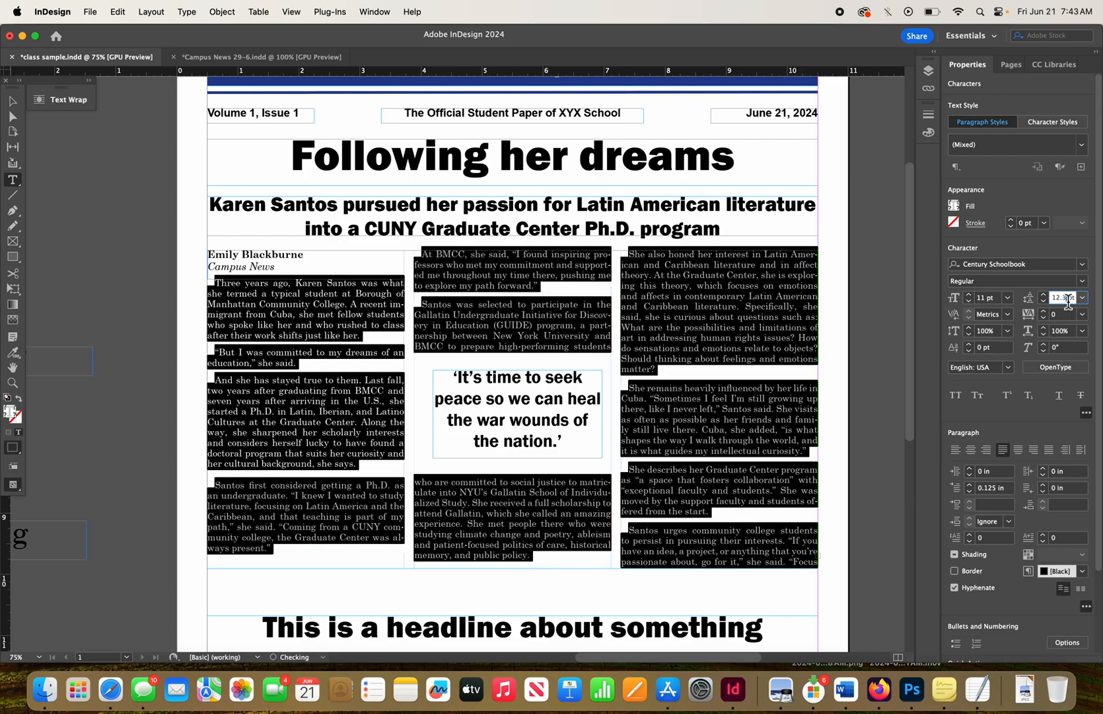
pyautogui.click(801, 301)
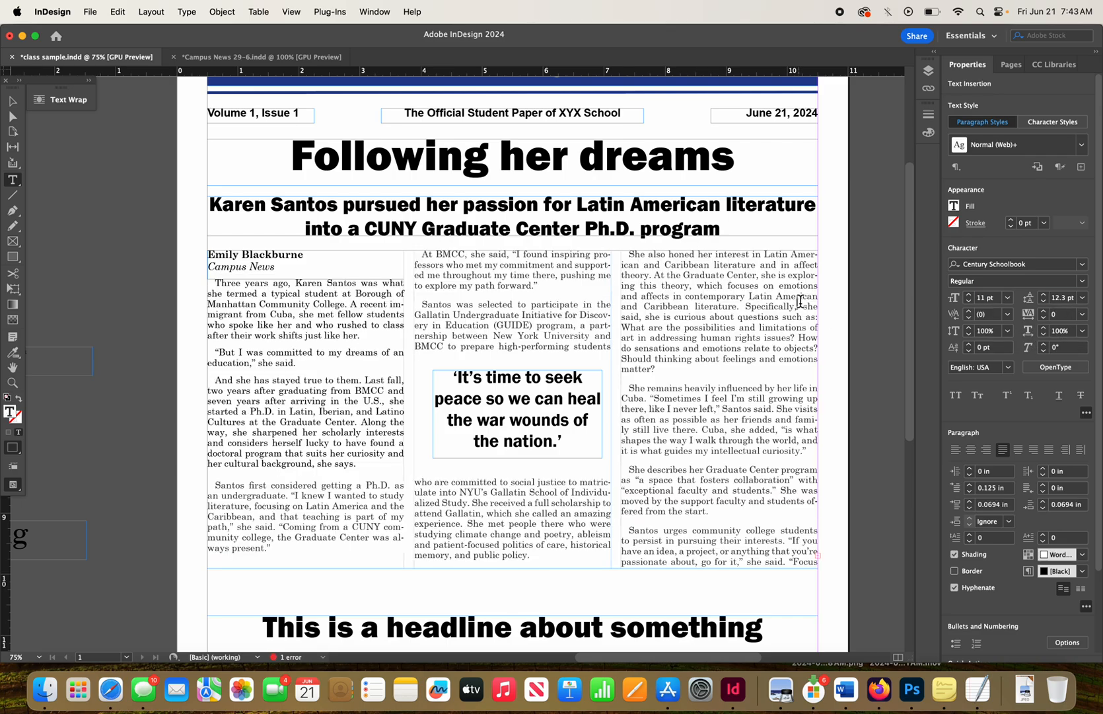
# - Examine how the resized story text fills its three columns above the next headline, and review its paragraph settings
pyautogui.tripleClick(812, 331)
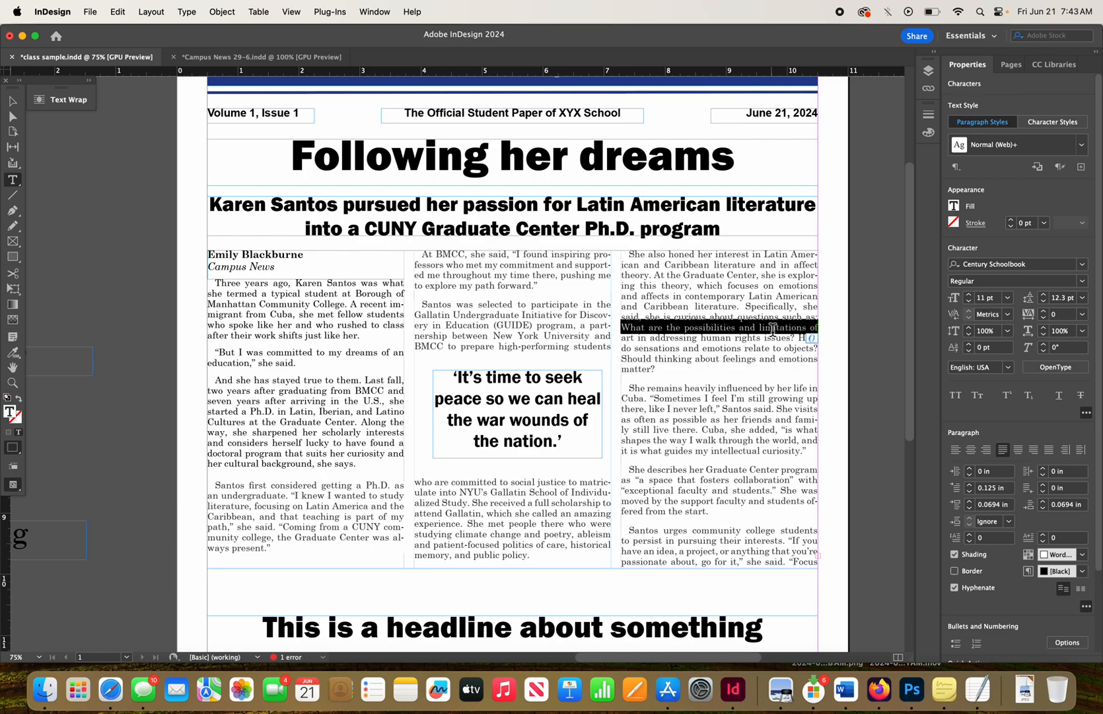
pyautogui.doubleClick(811, 330)
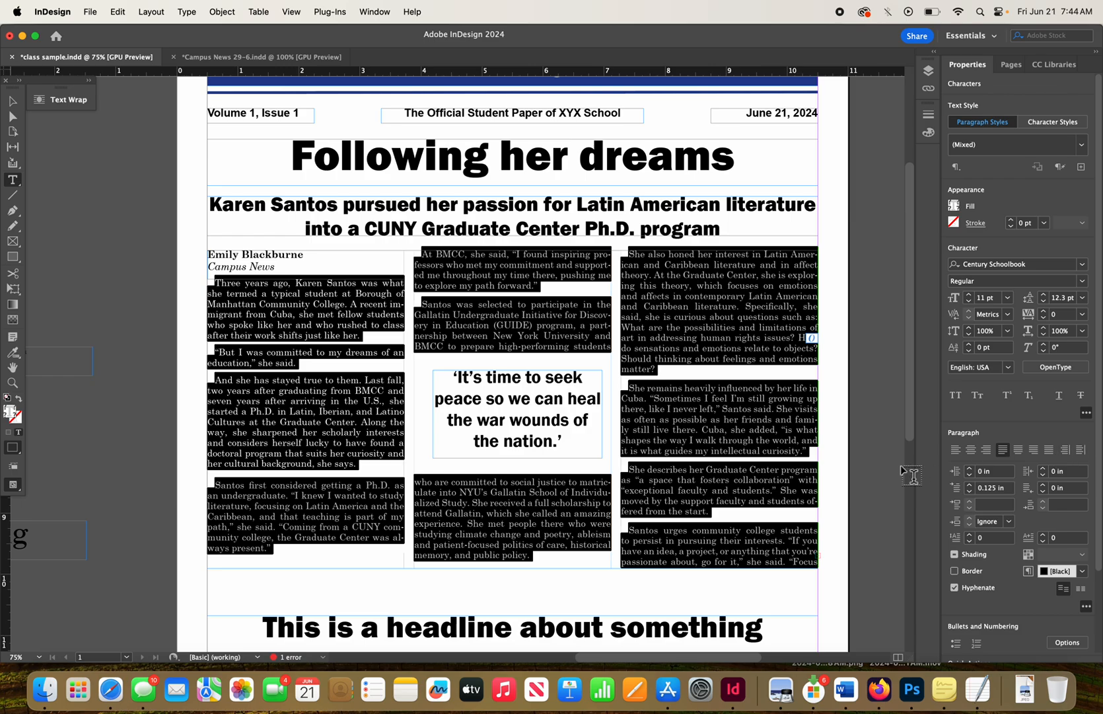
pyautogui.scroll(-2, 912, 430)
pyautogui.scroll(-2, 919, 458)
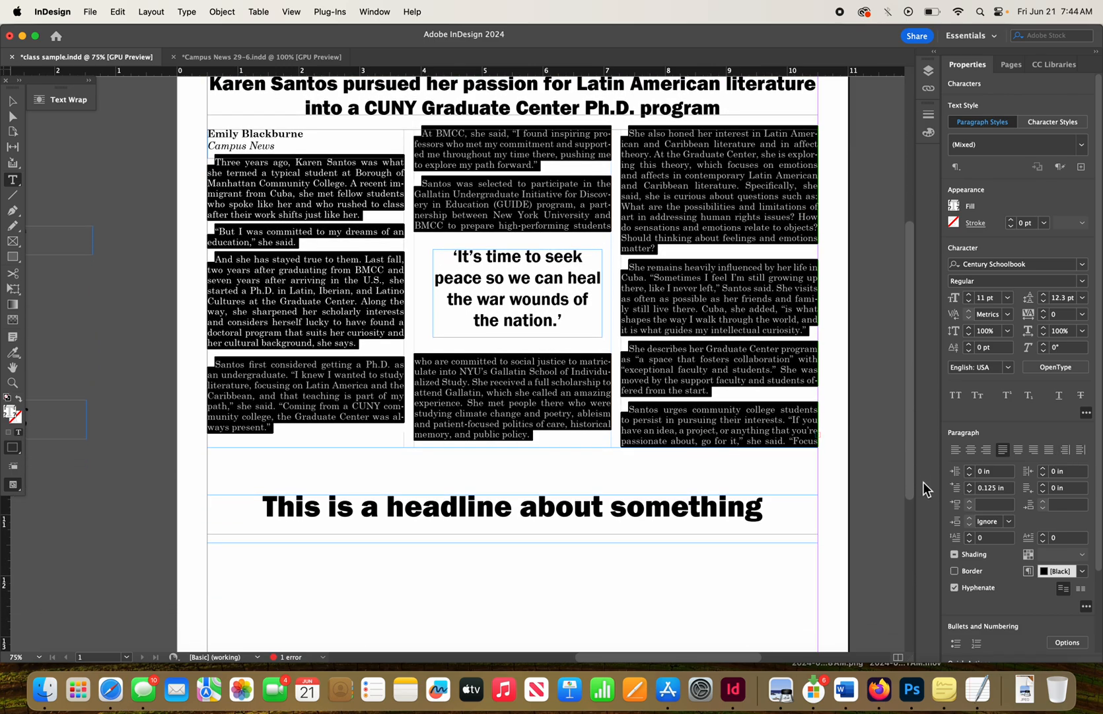
pyautogui.scroll(1, 923, 482)
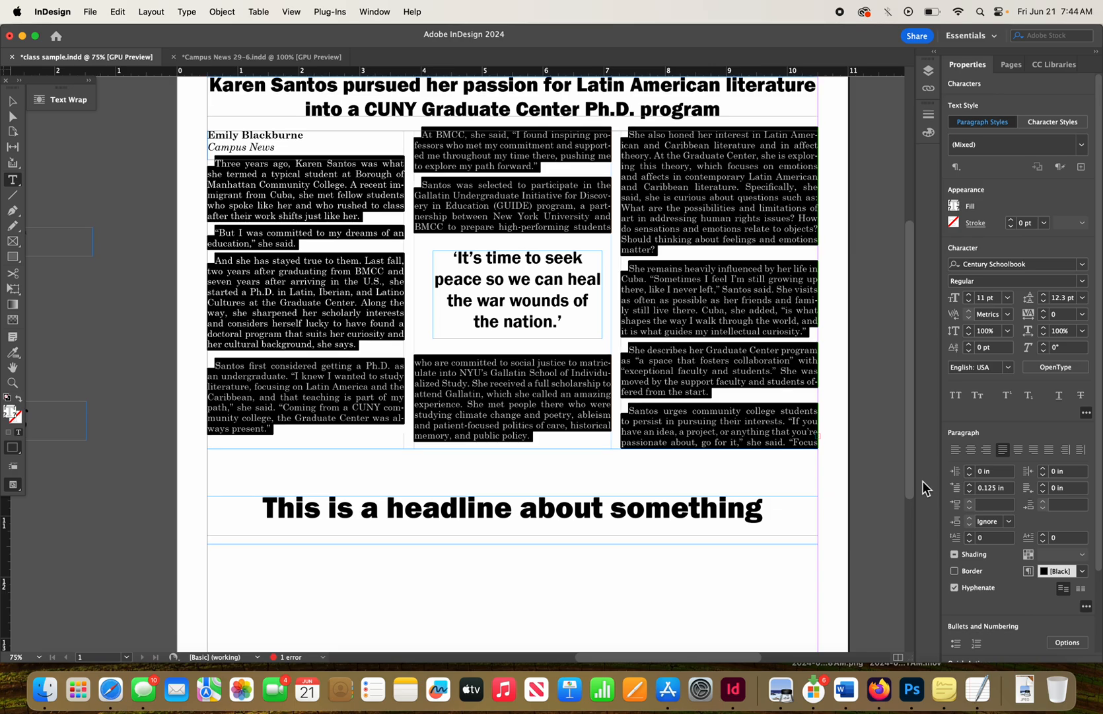
pyautogui.scroll(1, 922, 481)
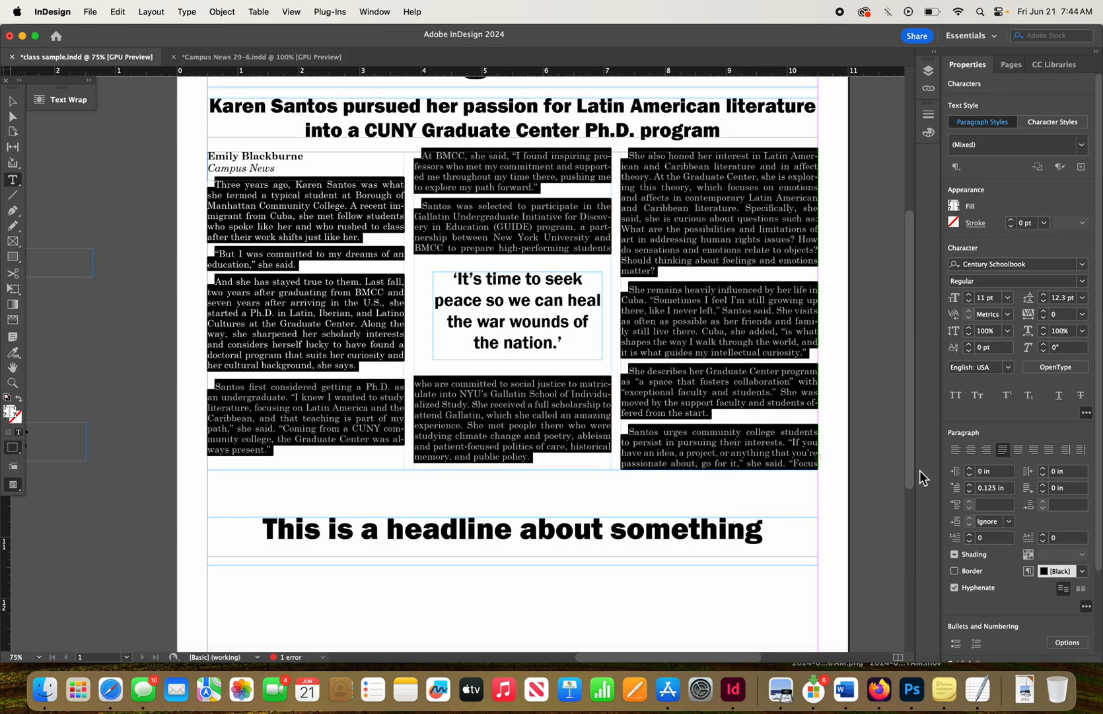
pyautogui.scroll(-2, 920, 468)
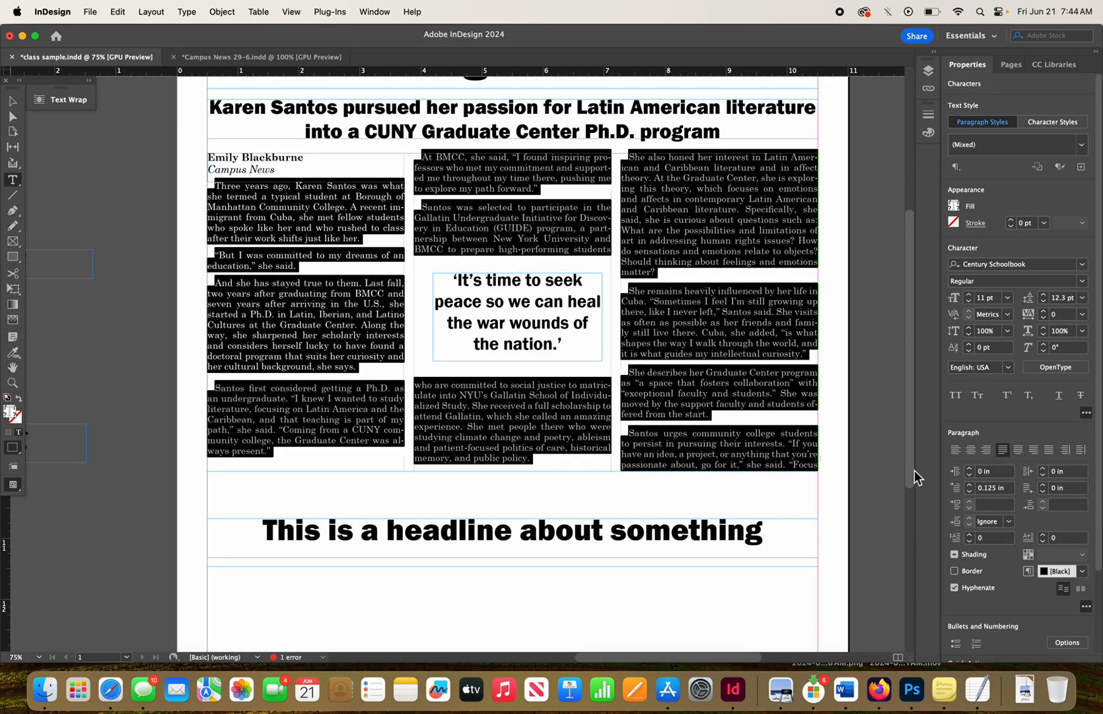
pyautogui.tripleClick(750, 413)
pyautogui.press('super+a')
pyautogui.doubleClick(807, 167)
pyautogui.click(811, 159)
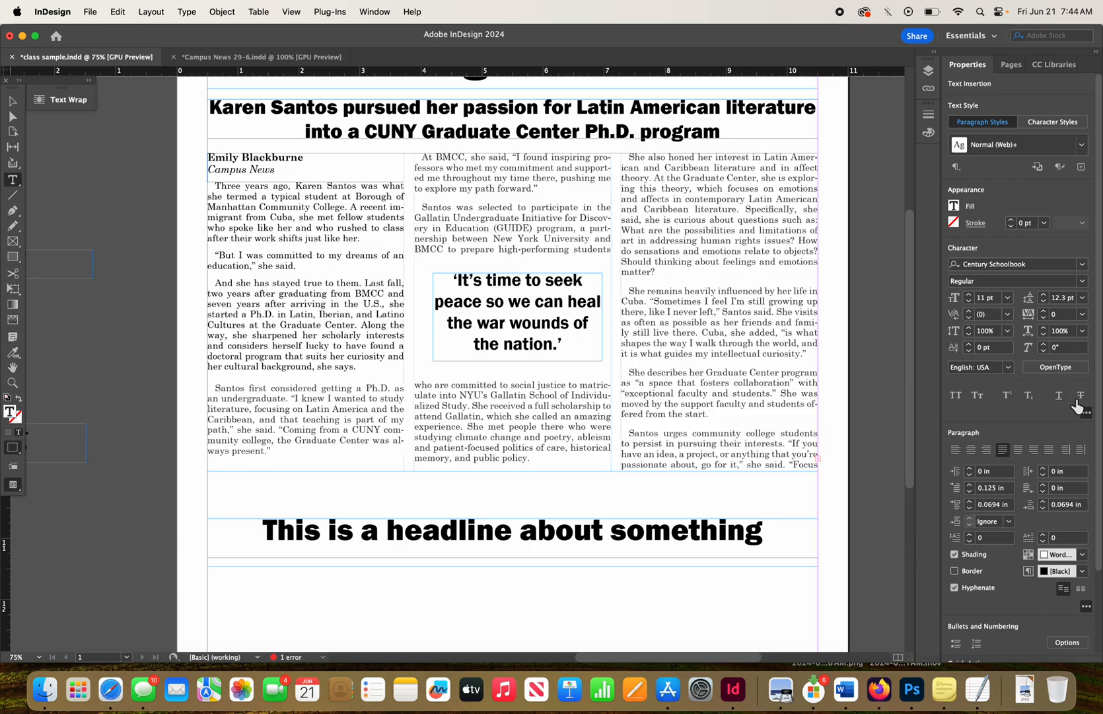
pyautogui.scroll(-3, 1097, 406)
pyautogui.scroll(-3, 1101, 497)
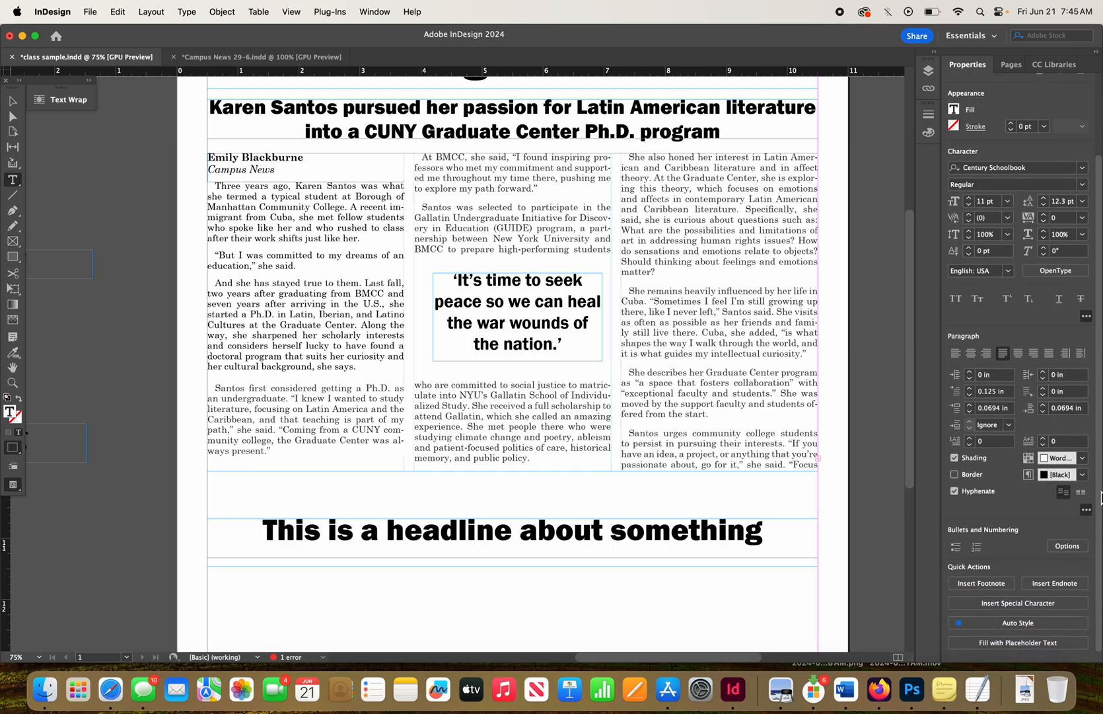
# - Select the entire body text of the "Following her dreams" story
pyautogui.tripleClick(705, 411)
pyautogui.doubleClick(705, 411)
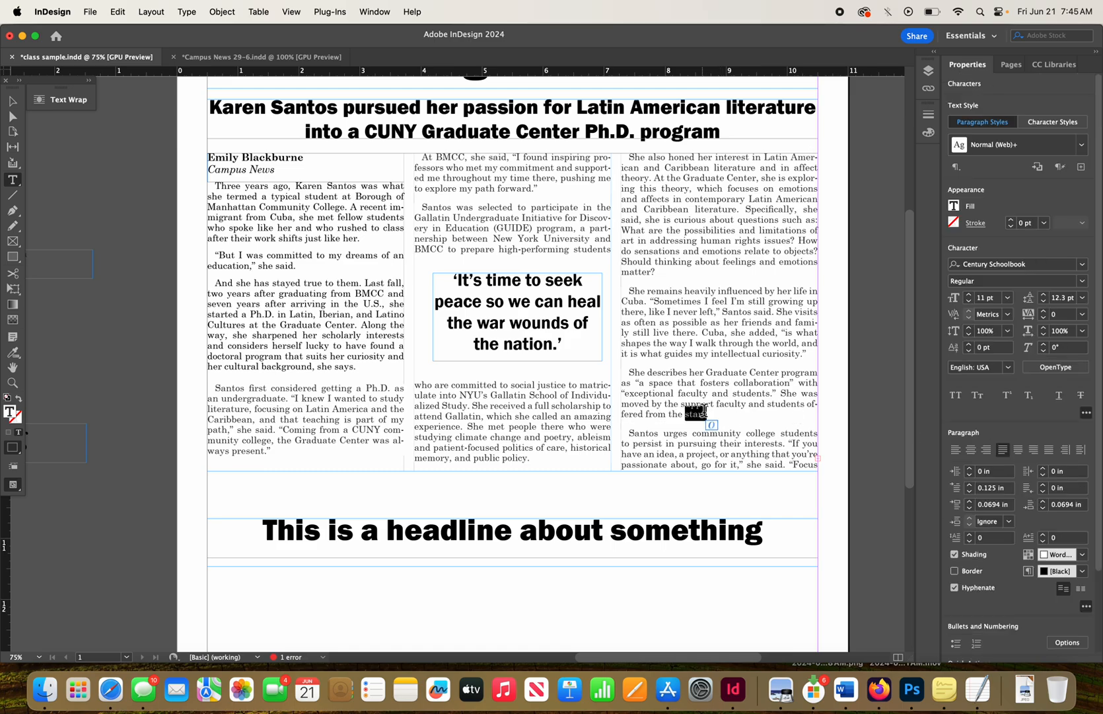
pyautogui.doubleClick(705, 411)
pyautogui.click(704, 411)
pyautogui.doubleClick(705, 410)
pyautogui.doubleClick(704, 411)
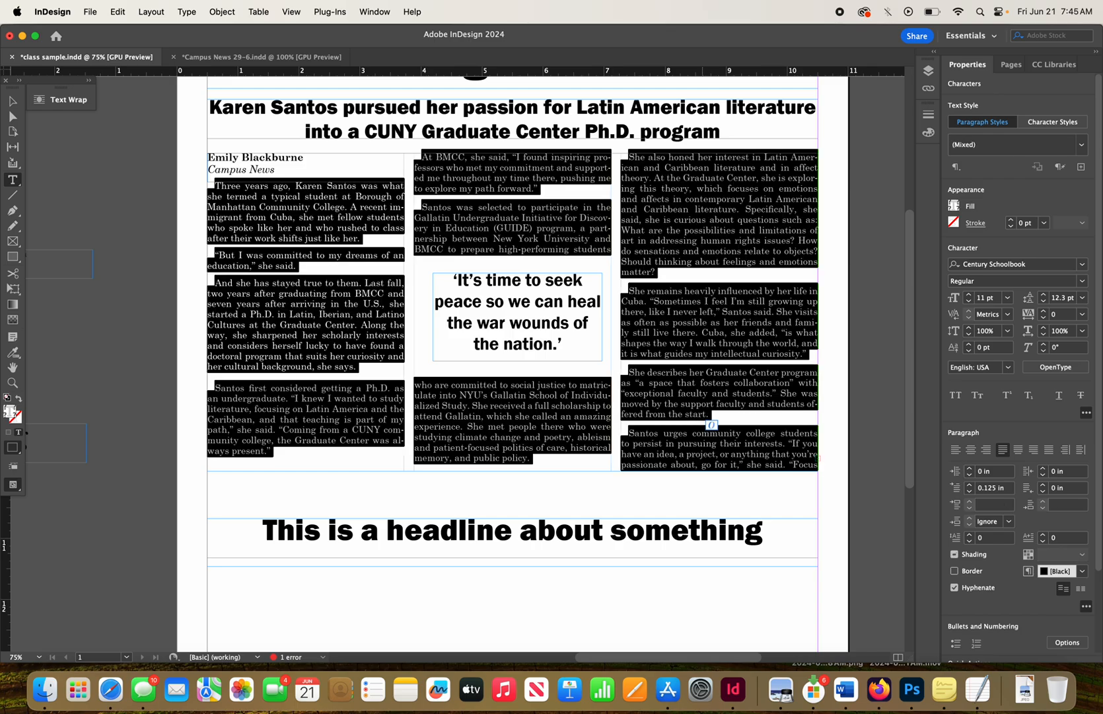
# - Switch to the Campus News issue and check the space before the article's fifth paragraph
pyautogui.click(269, 56)
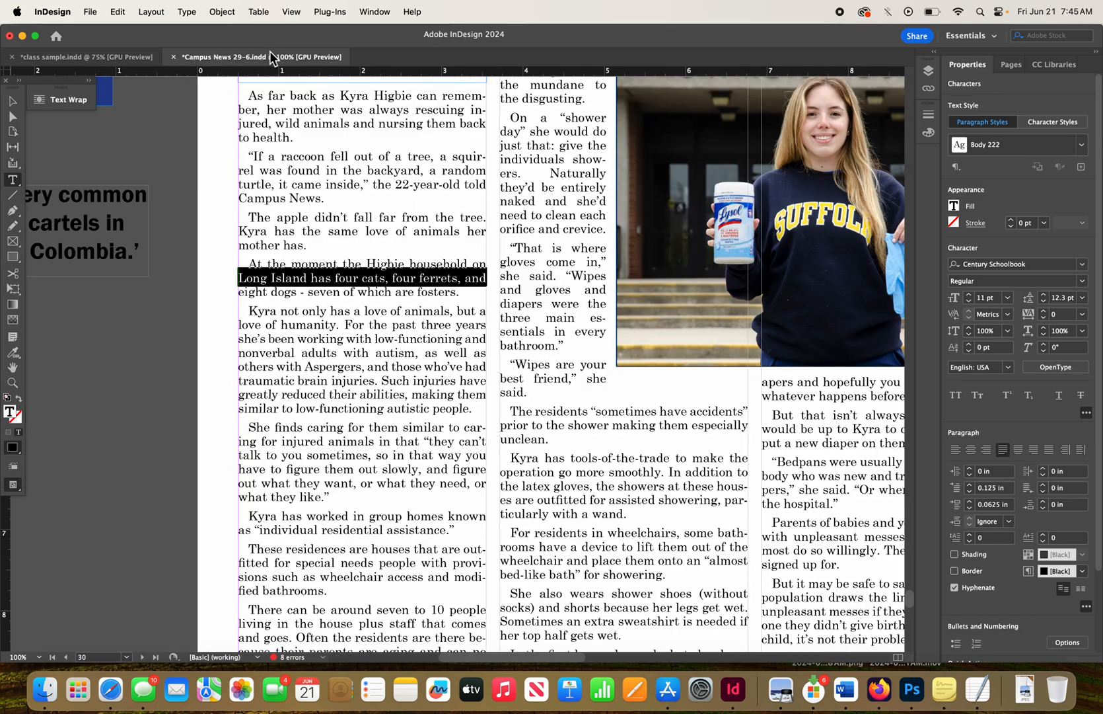
pyautogui.click(385, 375)
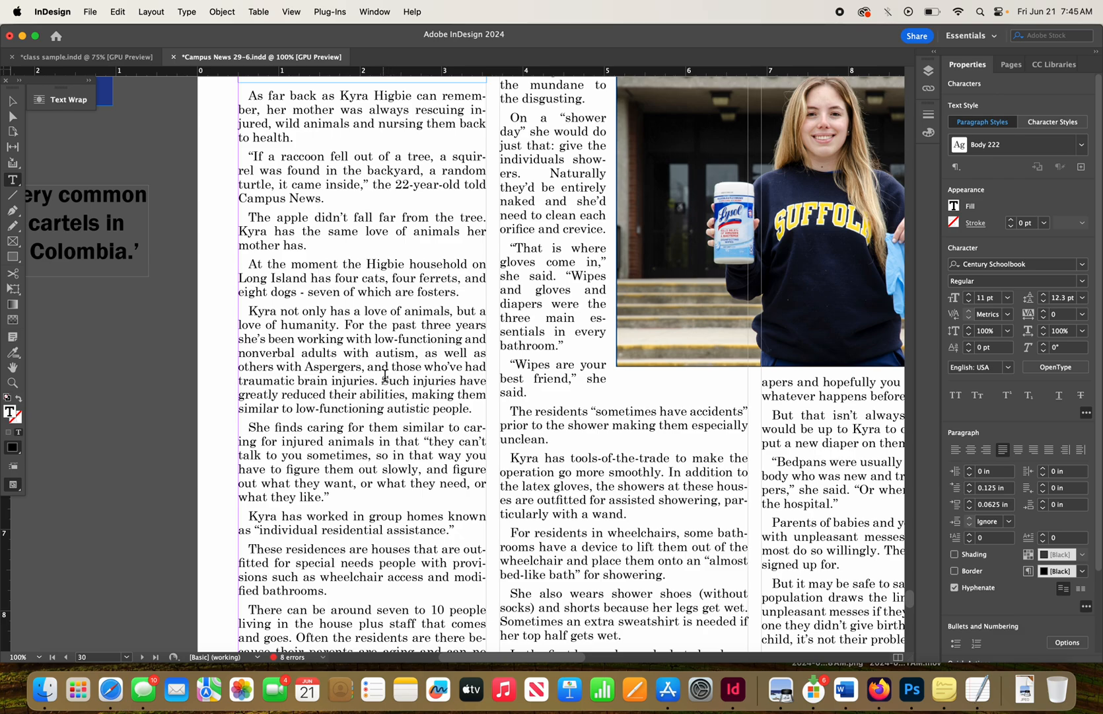
pyautogui.doubleClick(385, 375)
pyautogui.click(386, 375)
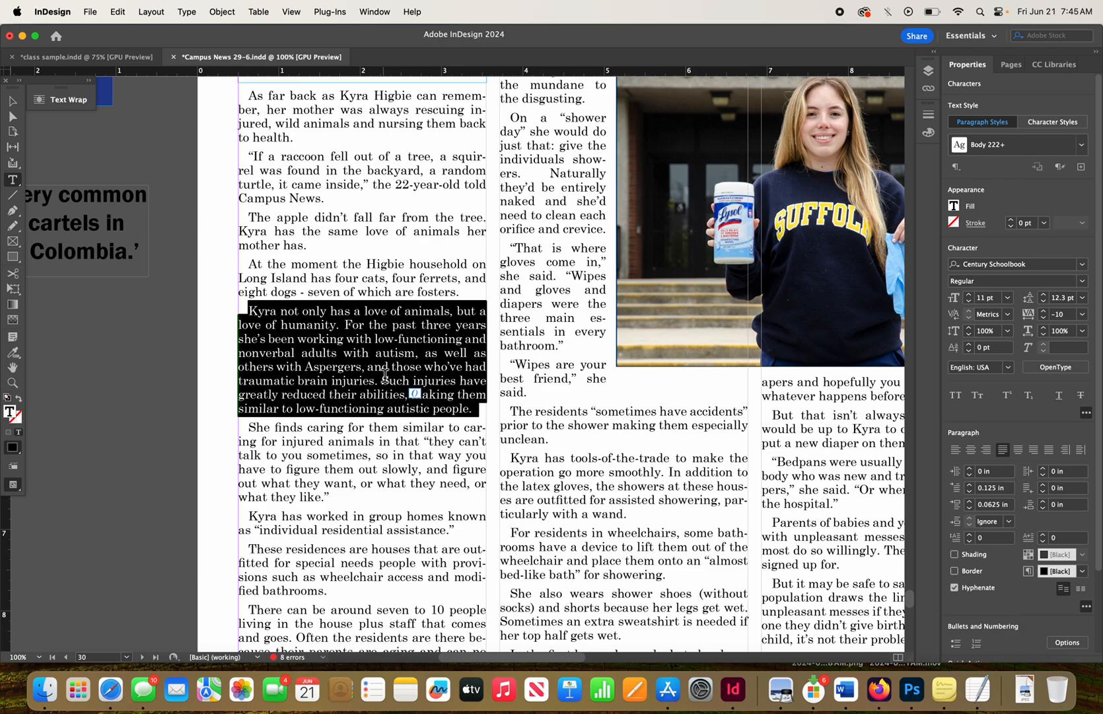
# - Set the space before every paragraph of the class sample story to 0.00625 in and clear the selection
pyautogui.click(118, 59)
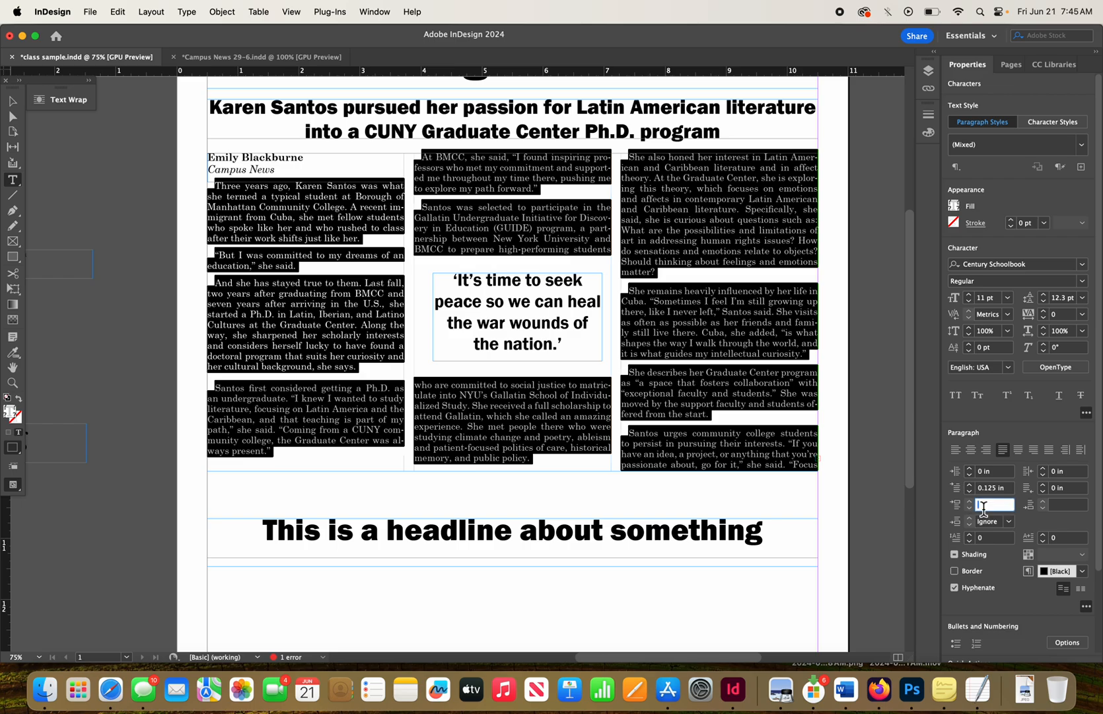
pyautogui.write('.00625')
pyautogui.press('Return')
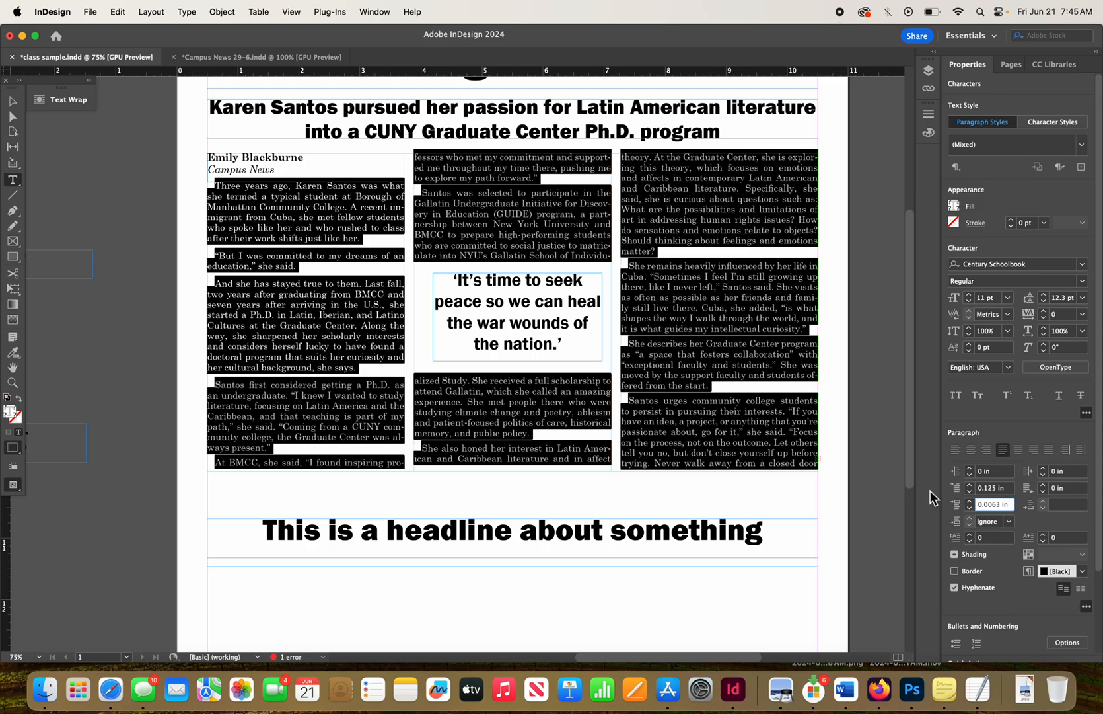
pyautogui.click(713, 383)
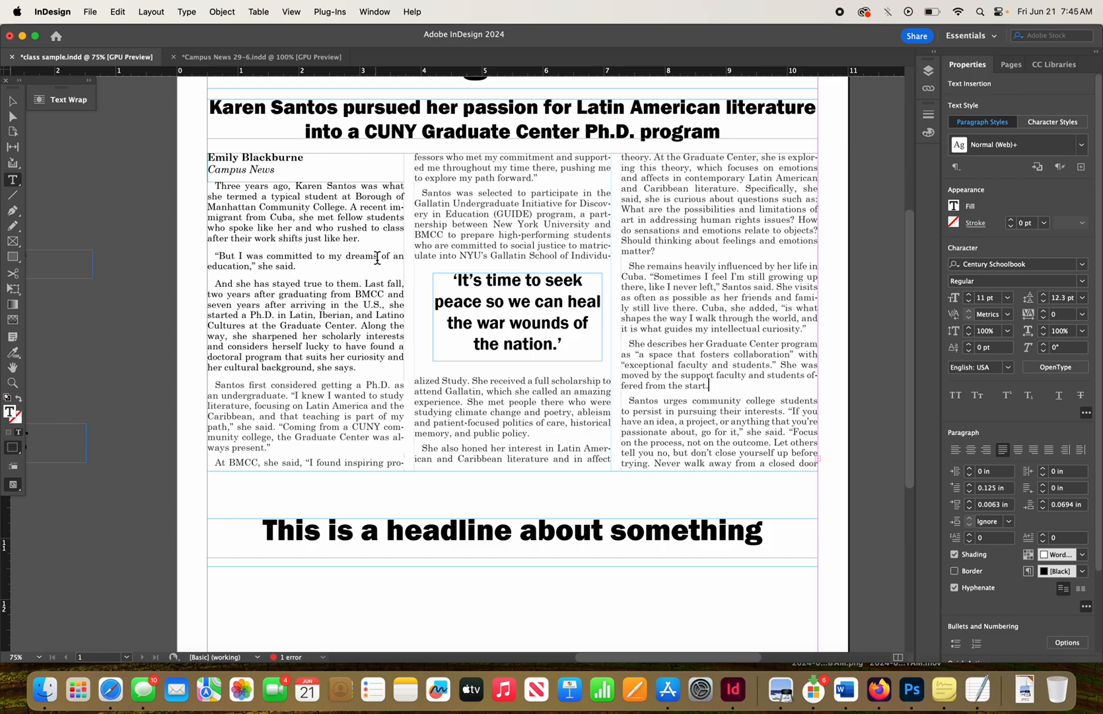
# - Undo and redo the story's space-before change twice to compare the paragraph spacing
pyautogui.press('super+a')
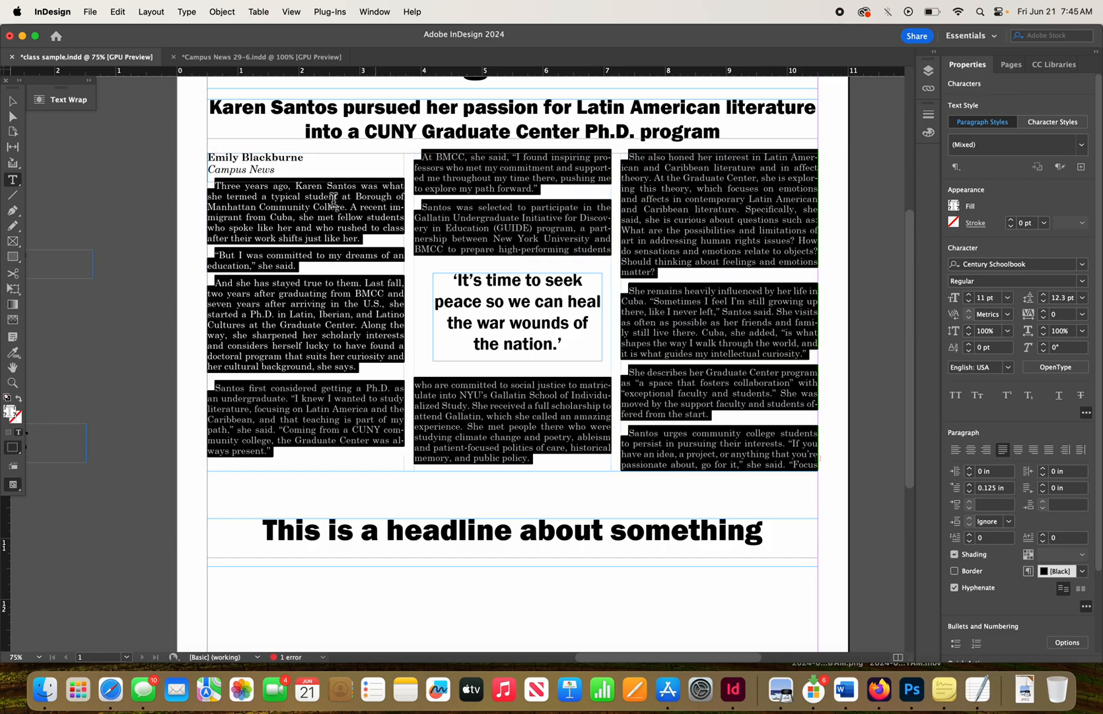
pyautogui.click(123, 12)
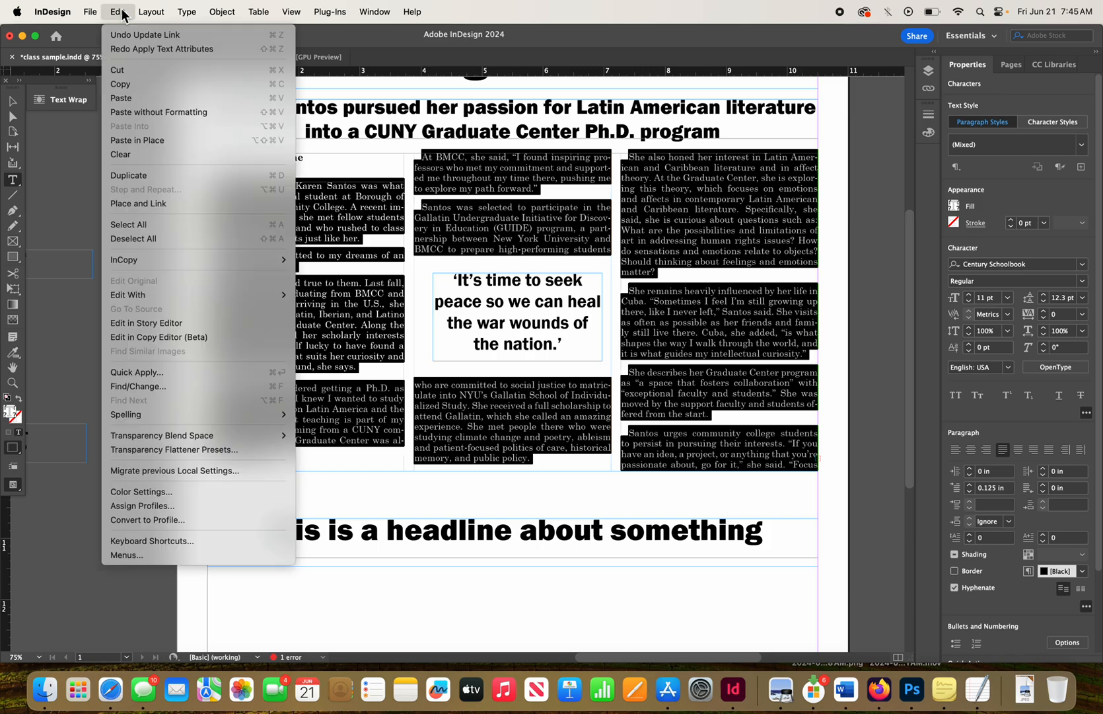
pyautogui.click(136, 50)
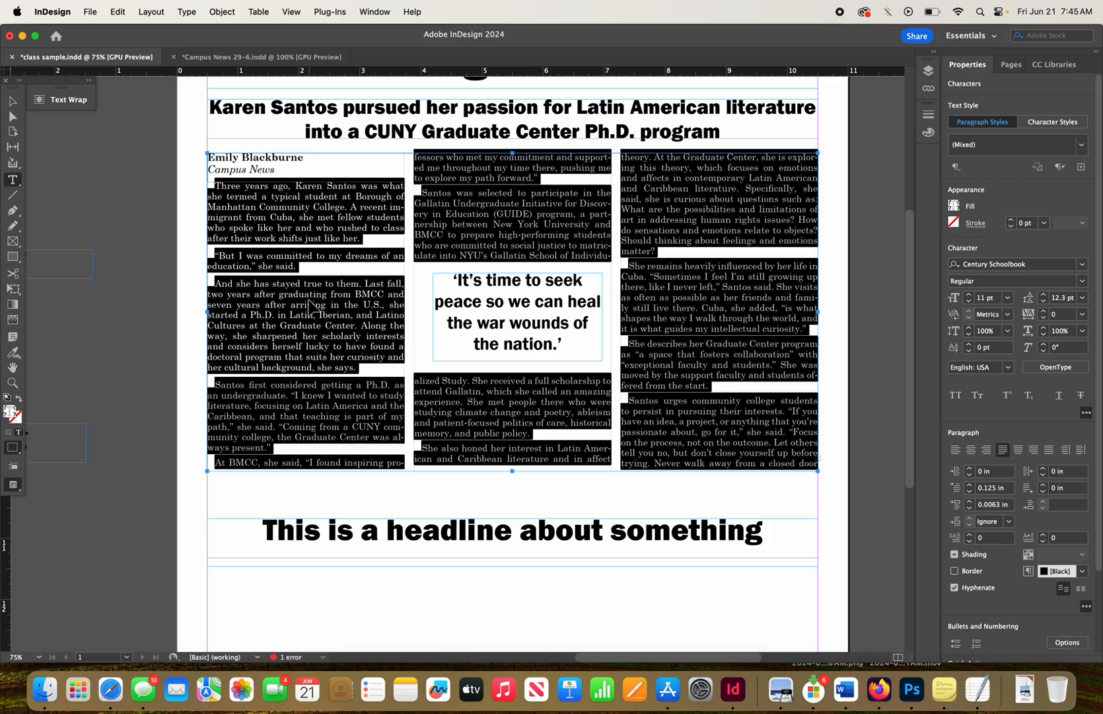
pyautogui.press('super+z')
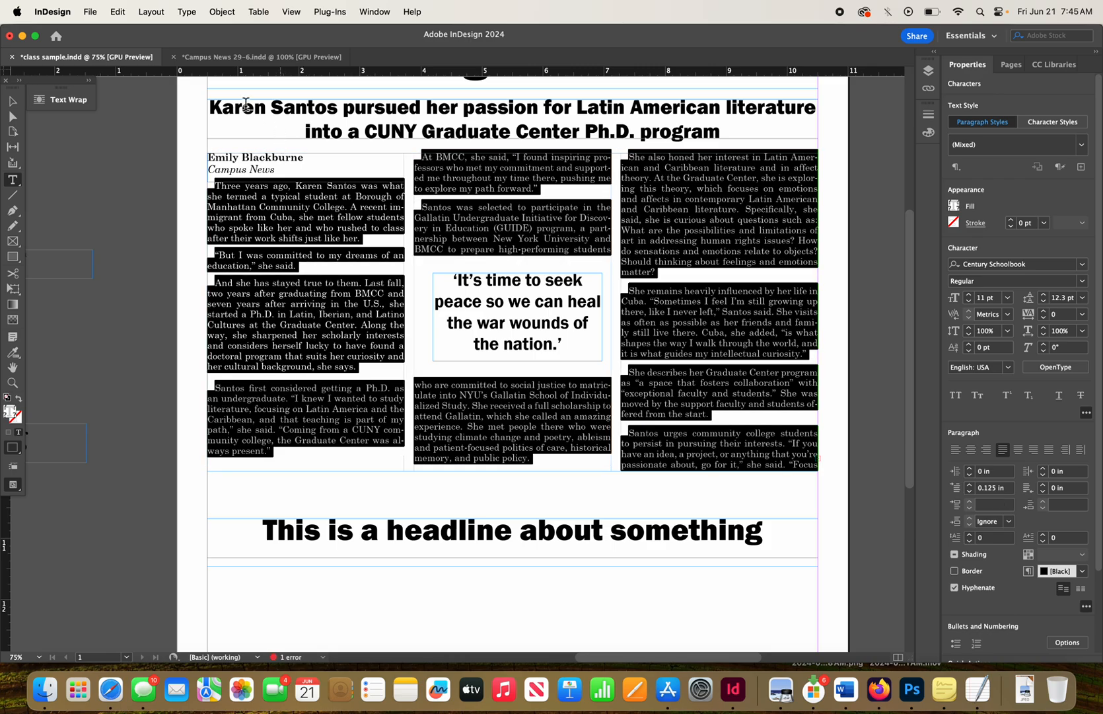
pyautogui.click(126, 12)
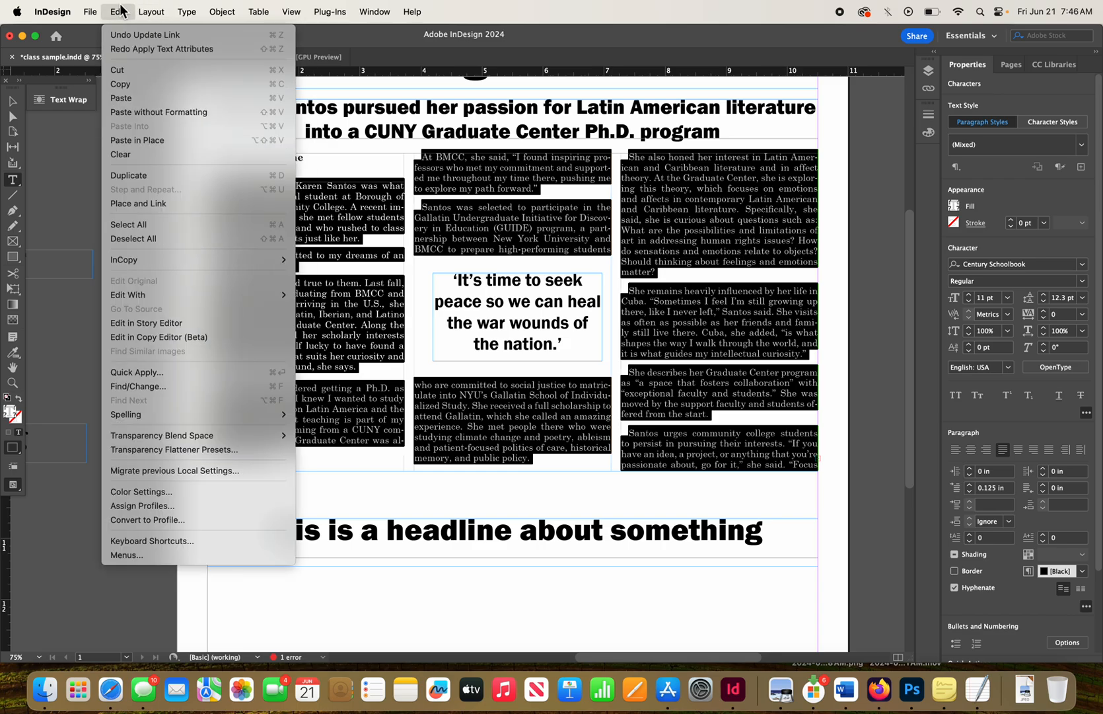
pyautogui.click(133, 45)
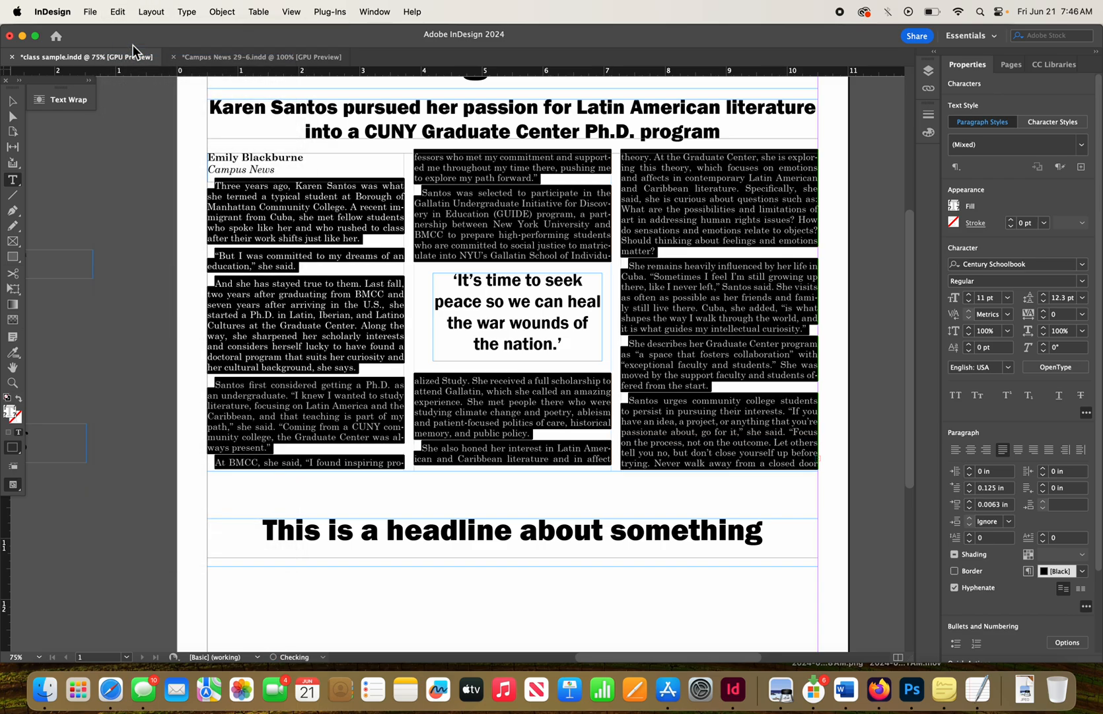
# - Compare the "Santos first considered" paragraph's spacing with that of the fifth paragraph in the Campus News issue
pyautogui.click(372, 389)
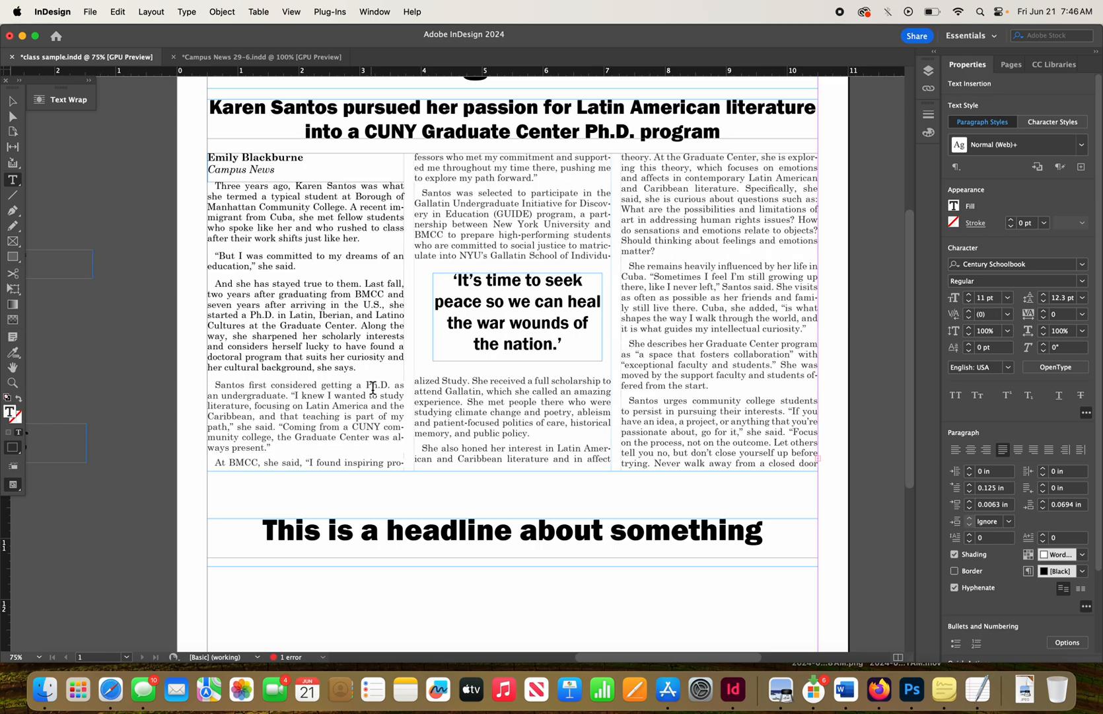
pyautogui.tripleClick(372, 388)
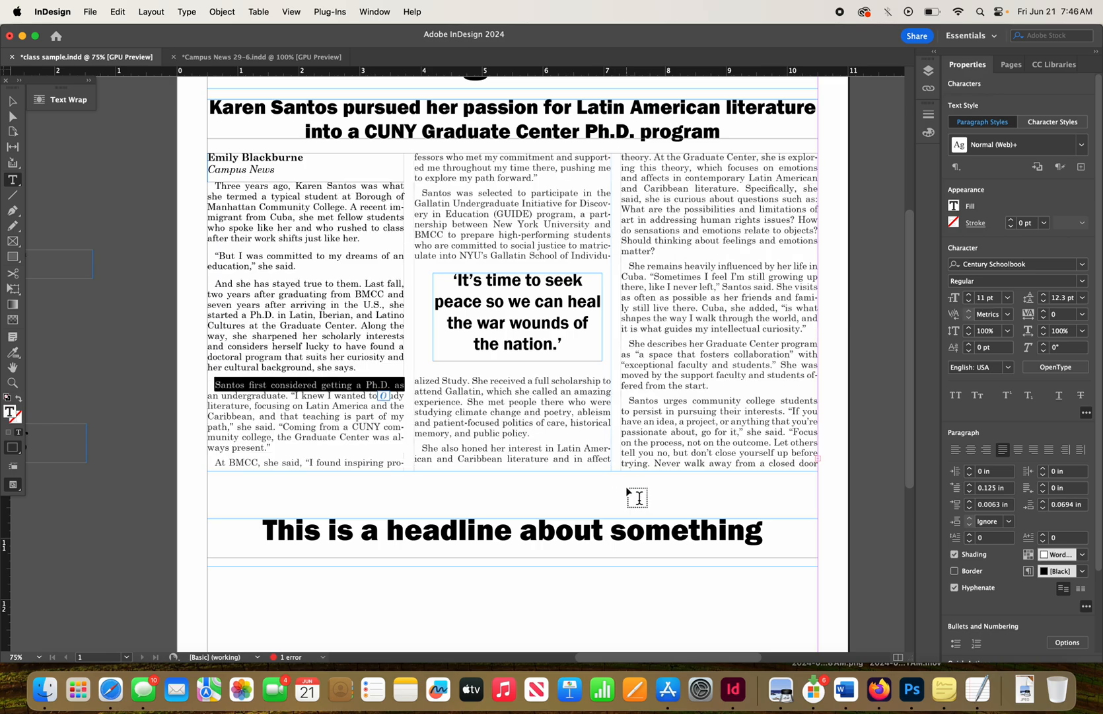
pyautogui.click(278, 58)
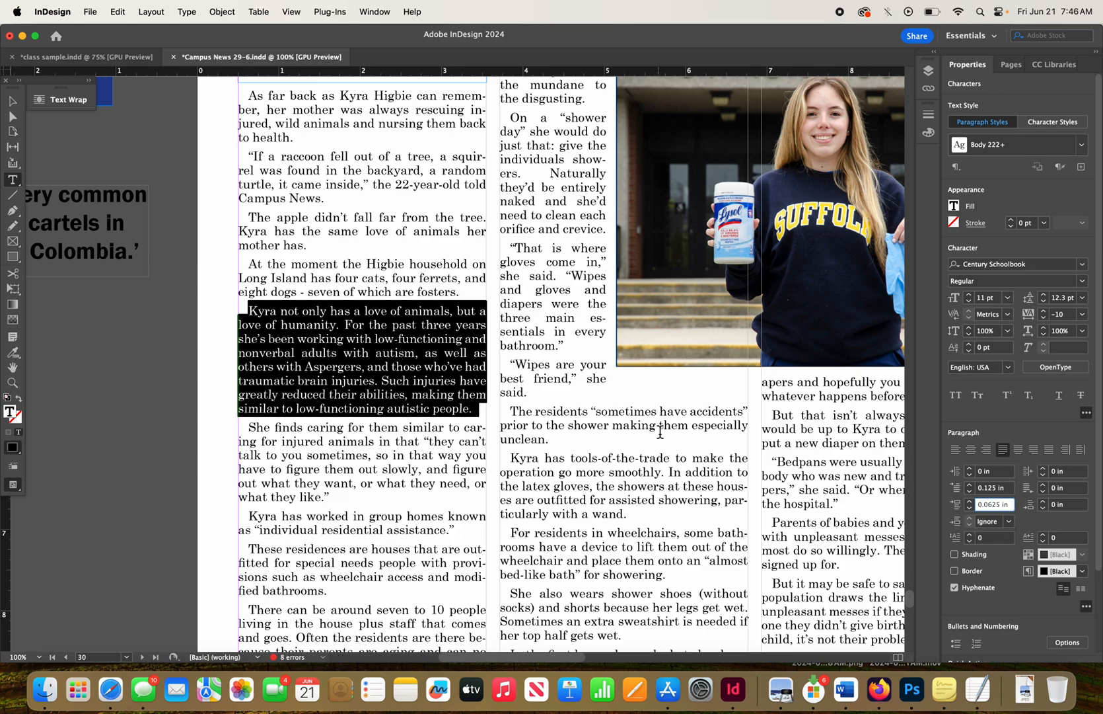
pyautogui.click(267, 409)
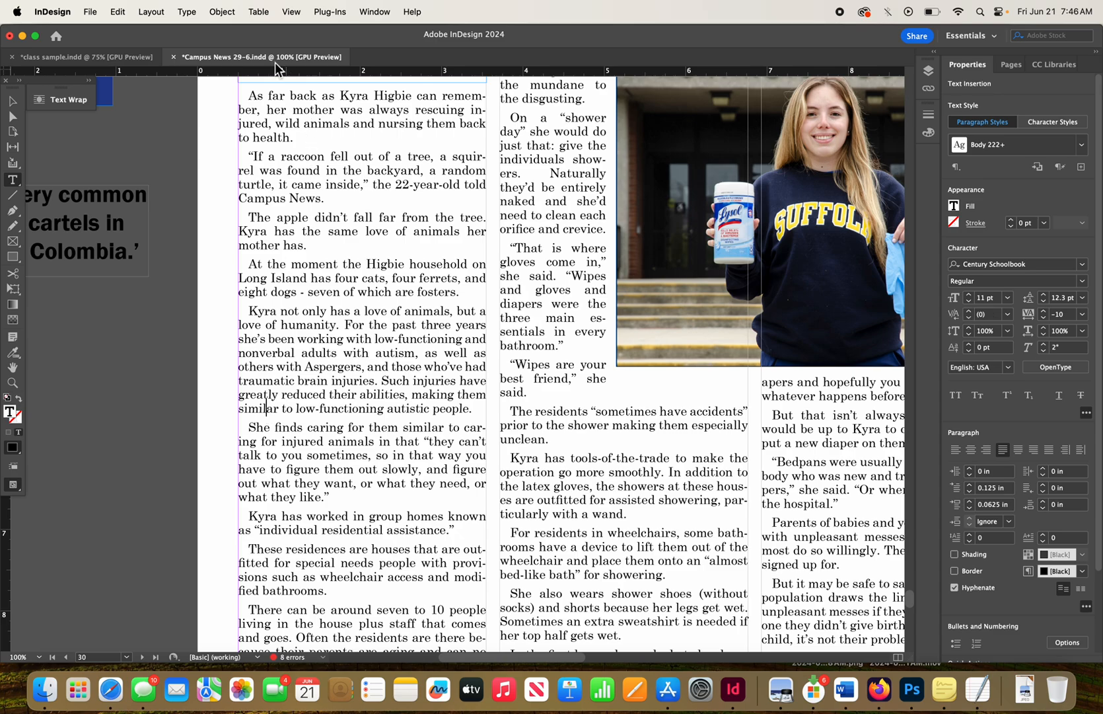
# - Return to the class sample and try 0 in and 0.0625 in as the space before every paragraph of the Santos story
pyautogui.click(115, 62)
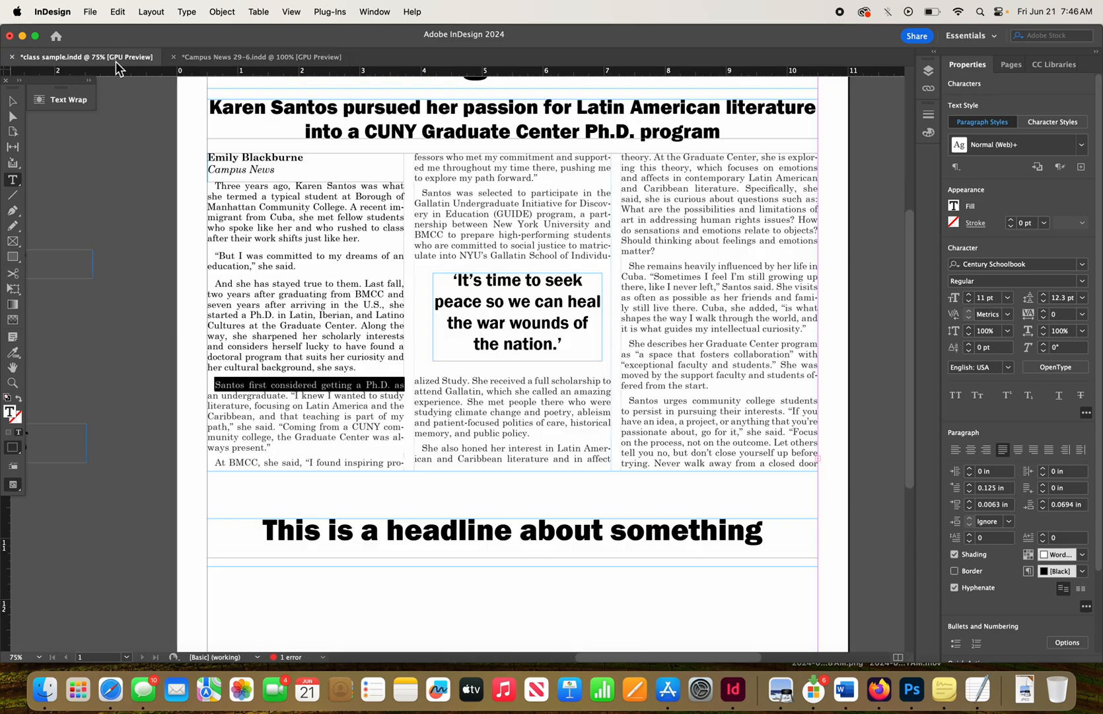
pyautogui.click(307, 305)
pyautogui.tripleClick(308, 305)
pyautogui.hotkey('ctrl', 'a')
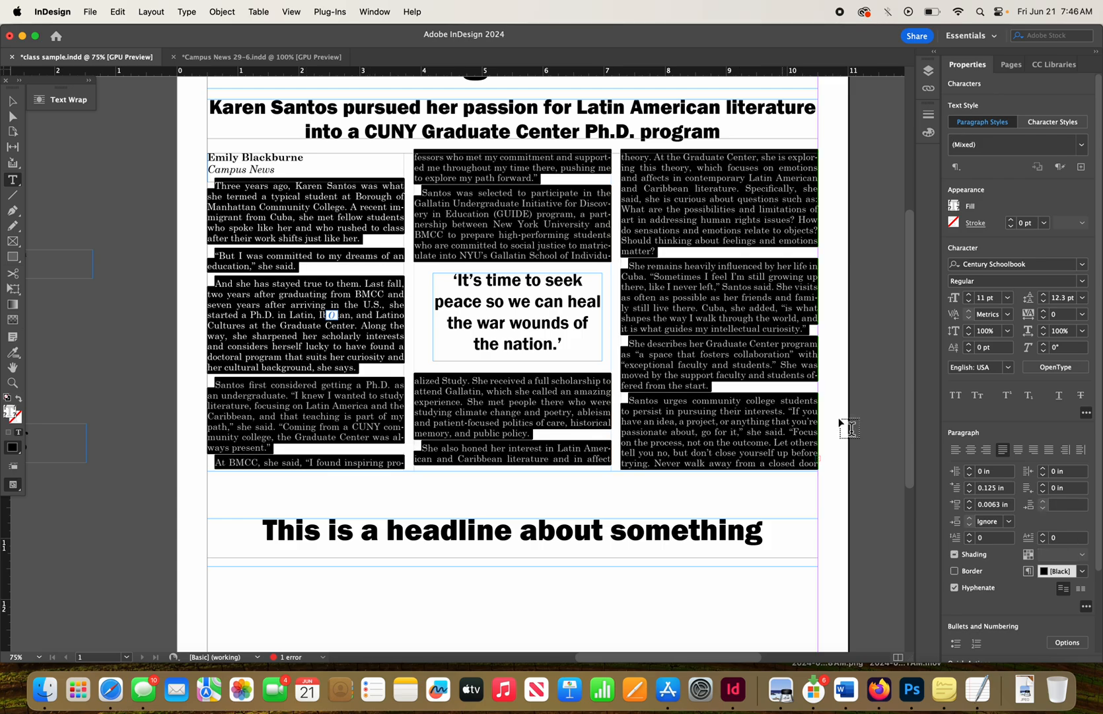
pyautogui.click(970, 510)
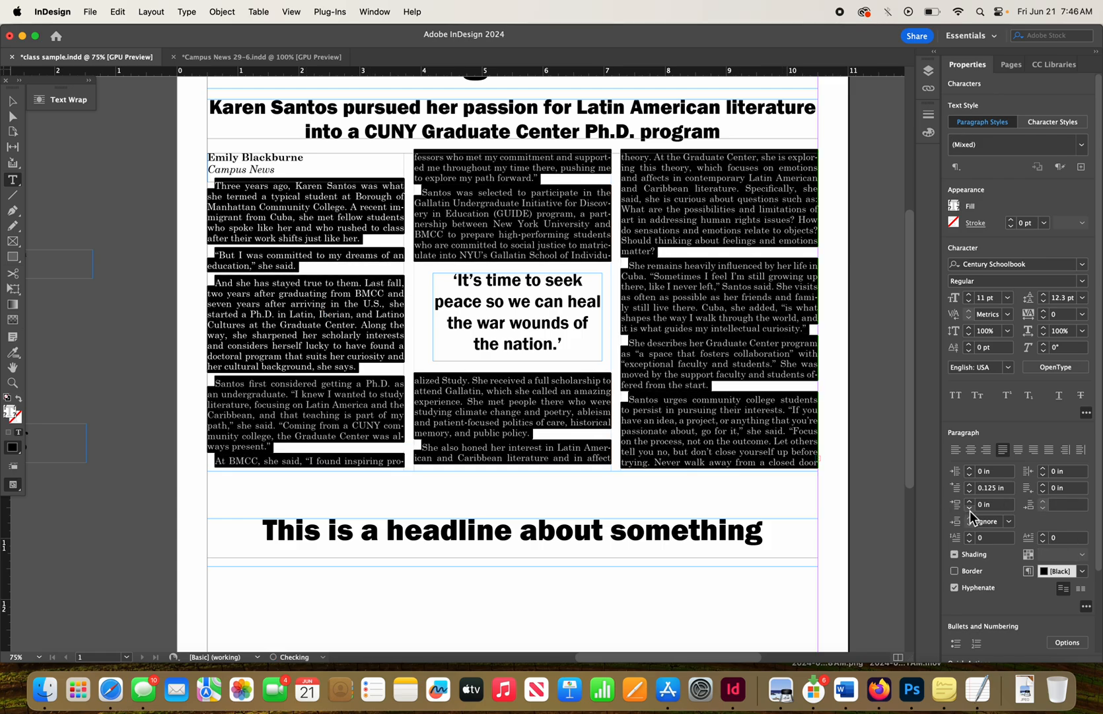
pyautogui.click(970, 504)
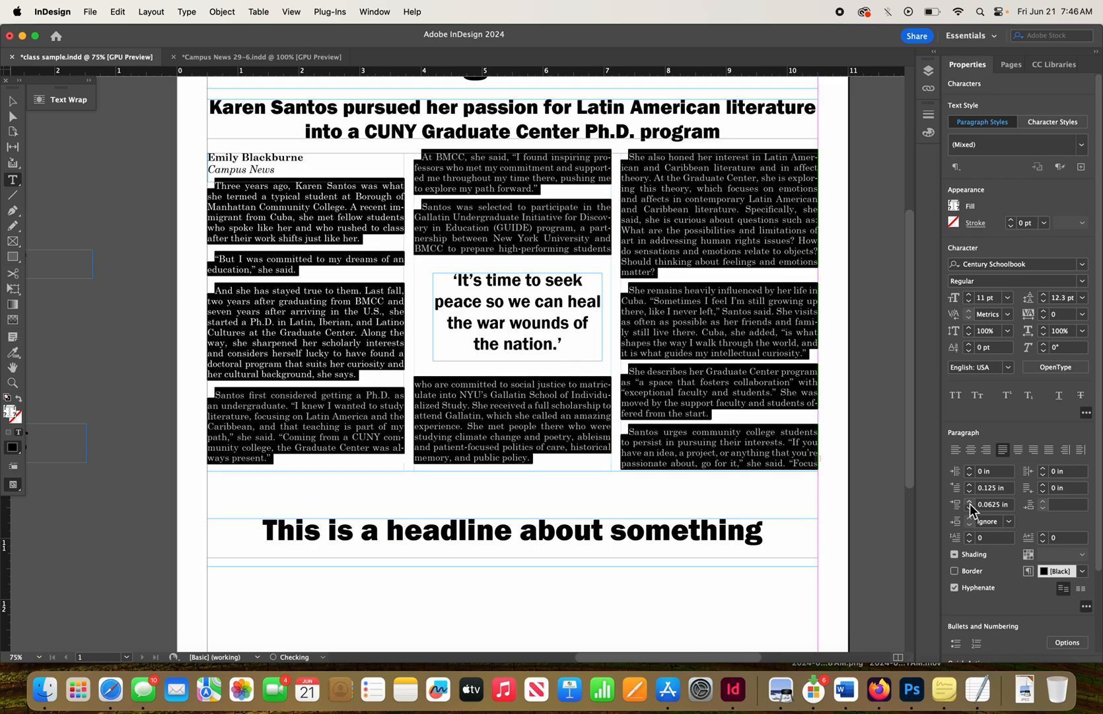
pyautogui.click(970, 508)
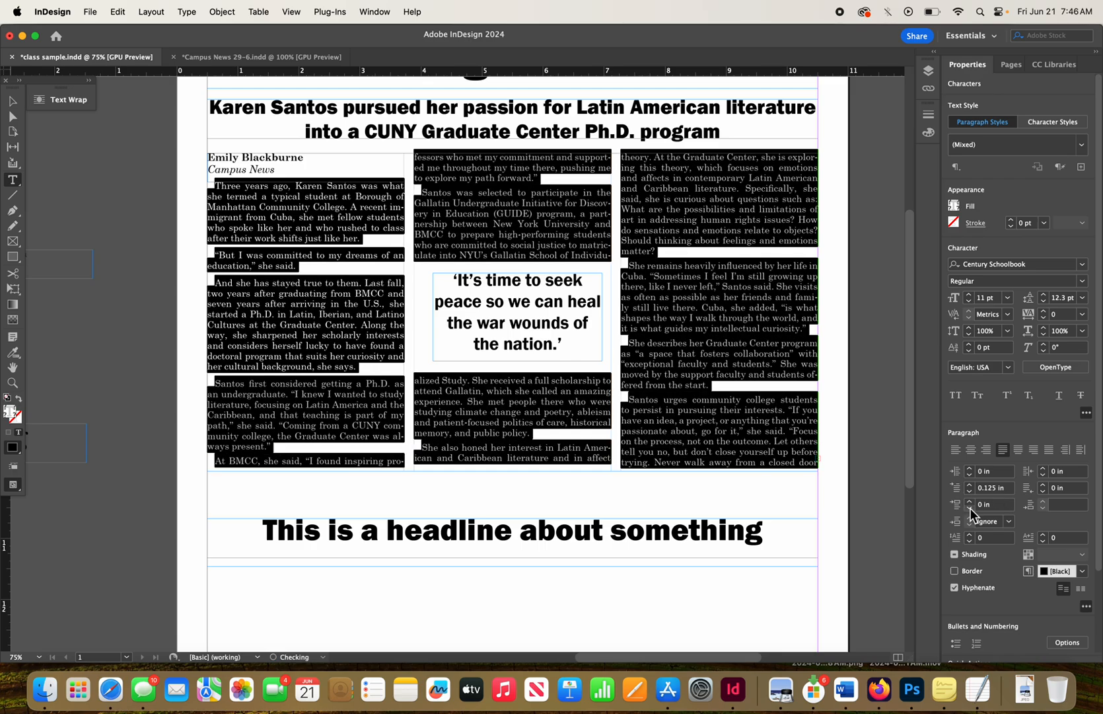
pyautogui.click(970, 501)
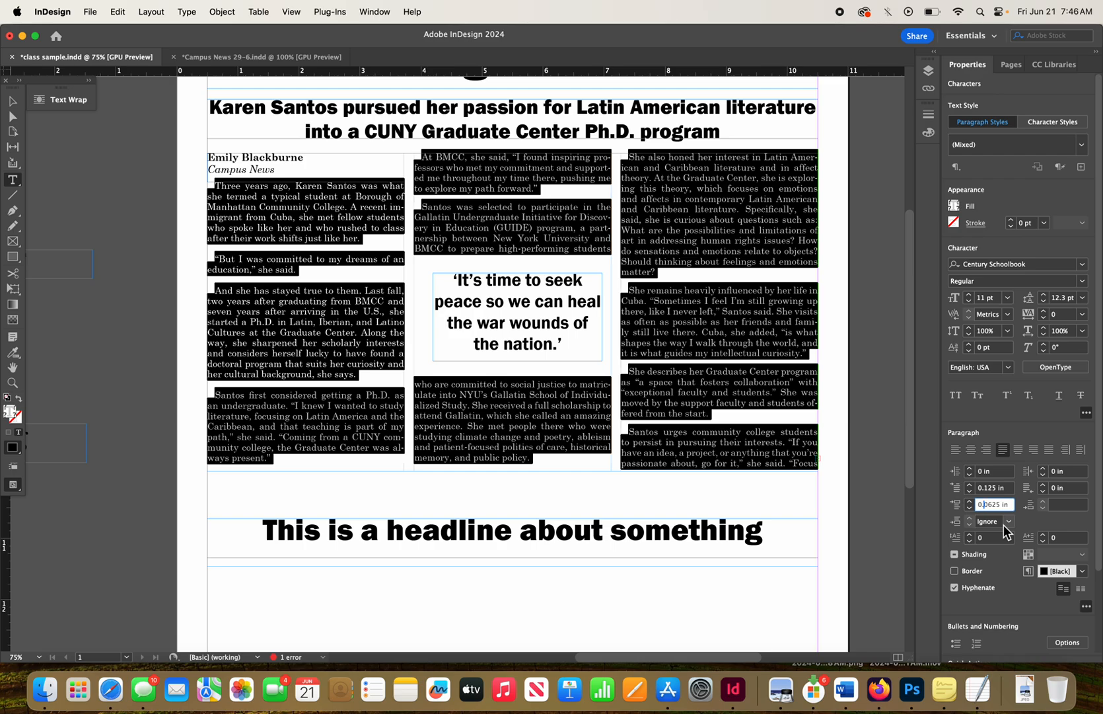
# - Set the space before every paragraph of the Santos story to 0.0063 in and clear the selection
pyautogui.write('0')
pyautogui.press('Return')
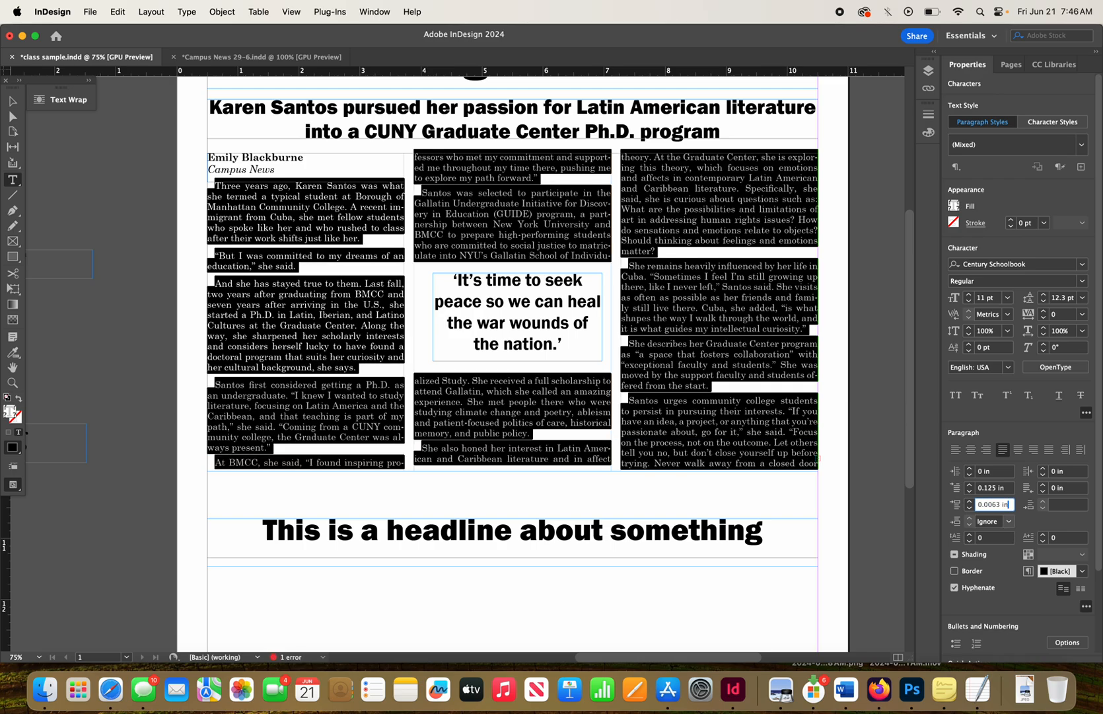
pyautogui.click(752, 401)
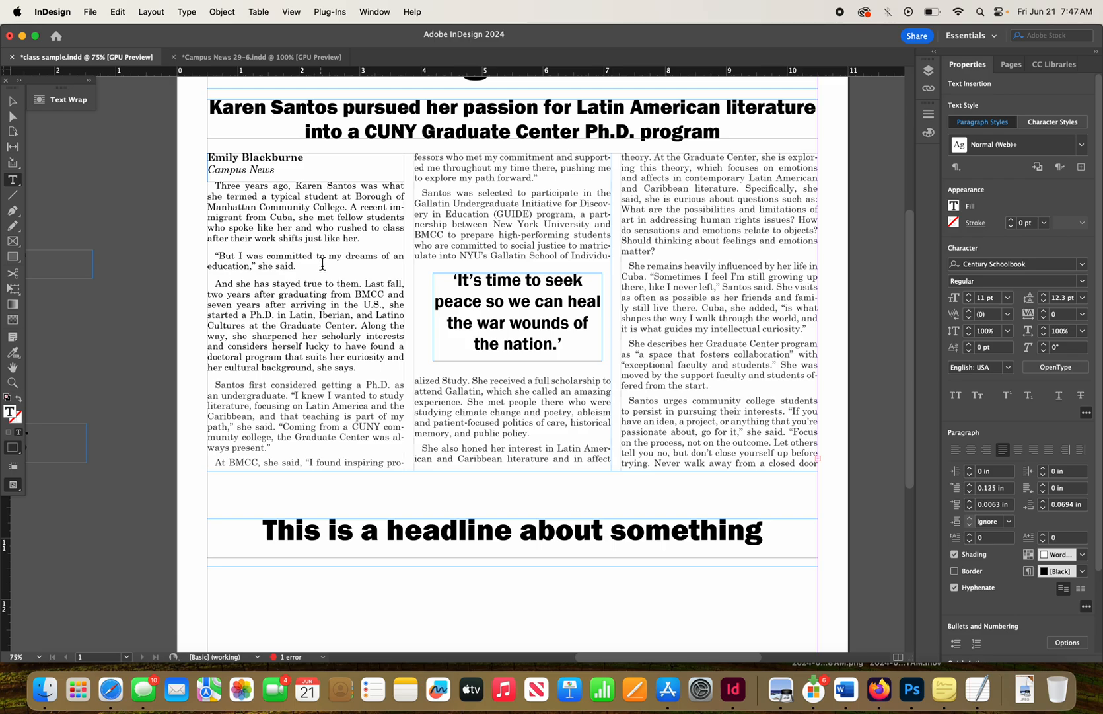
pyautogui.tripleClick(732, 317)
pyautogui.click(732, 317)
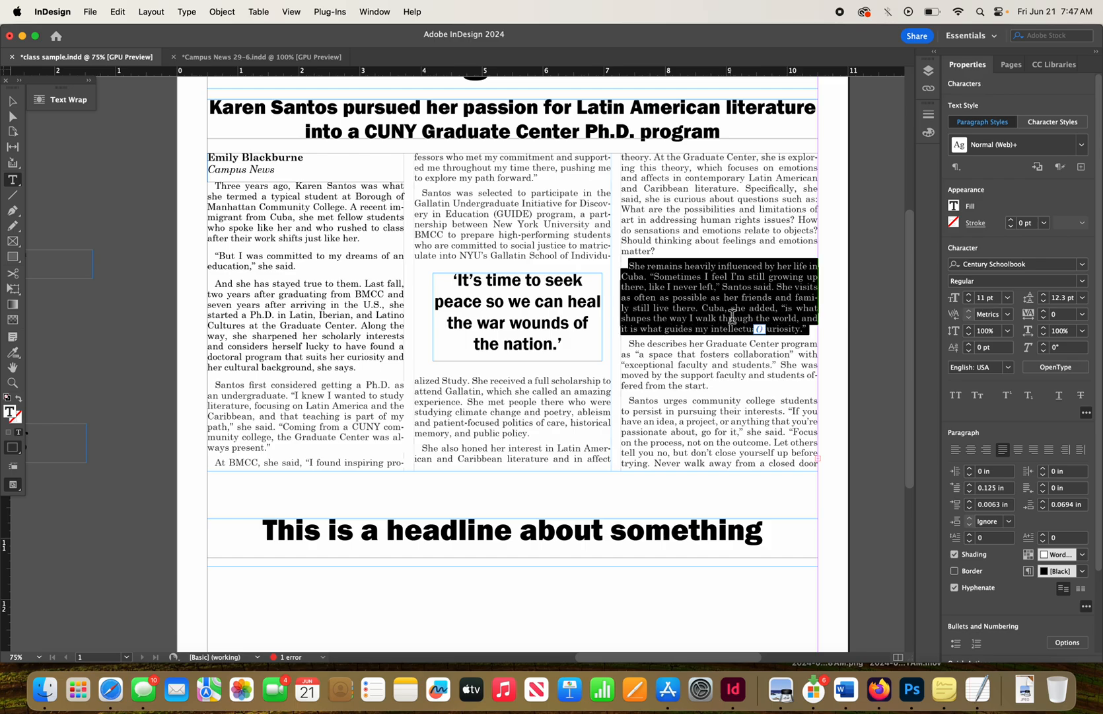
pyautogui.doubleClick(652, 204)
pyautogui.doubleClick(652, 204)
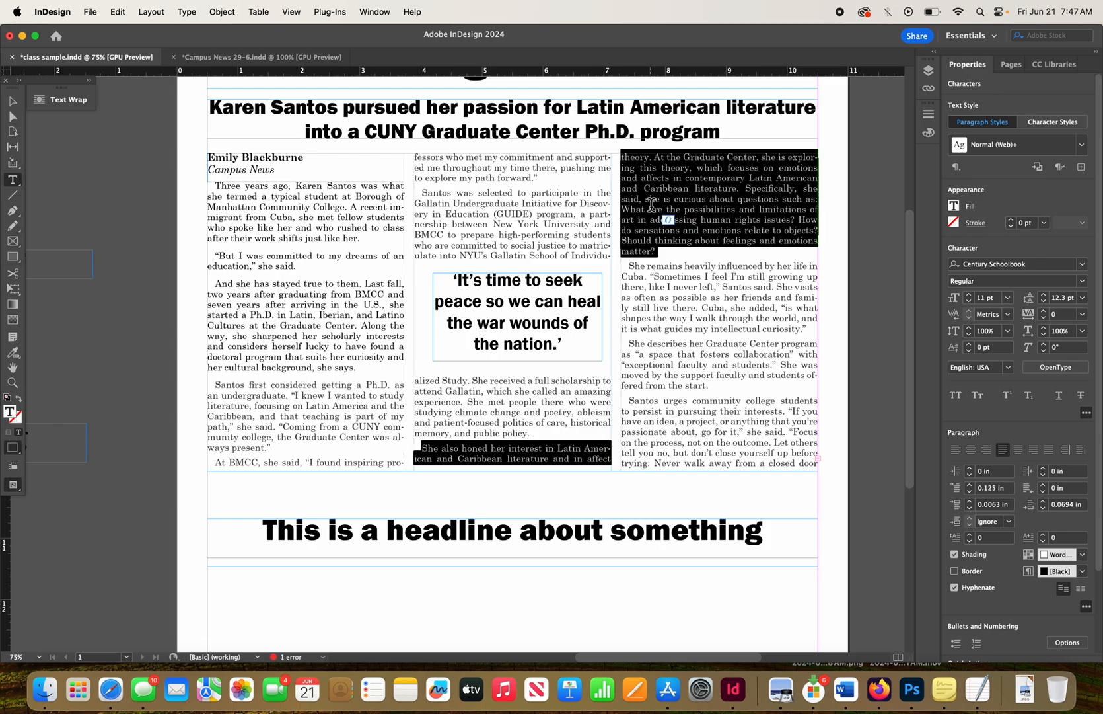
pyautogui.press('super+a')
pyautogui.click(668, 220)
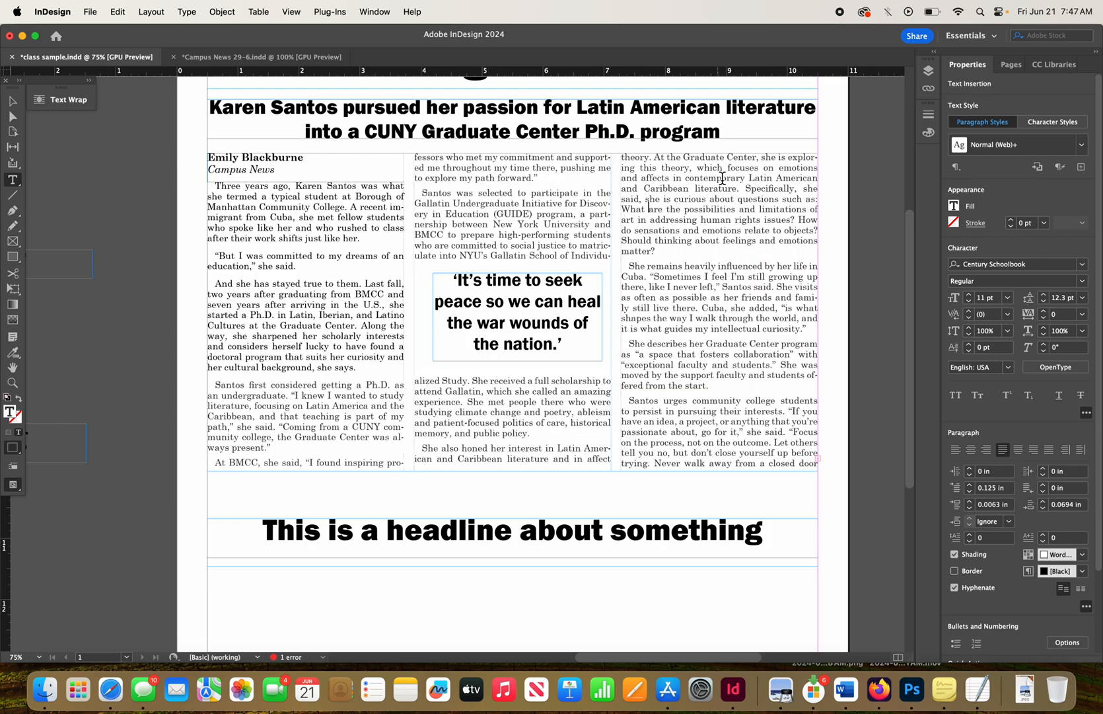
pyautogui.doubleClick(722, 229)
pyautogui.doubleClick(725, 225)
pyautogui.click(724, 225)
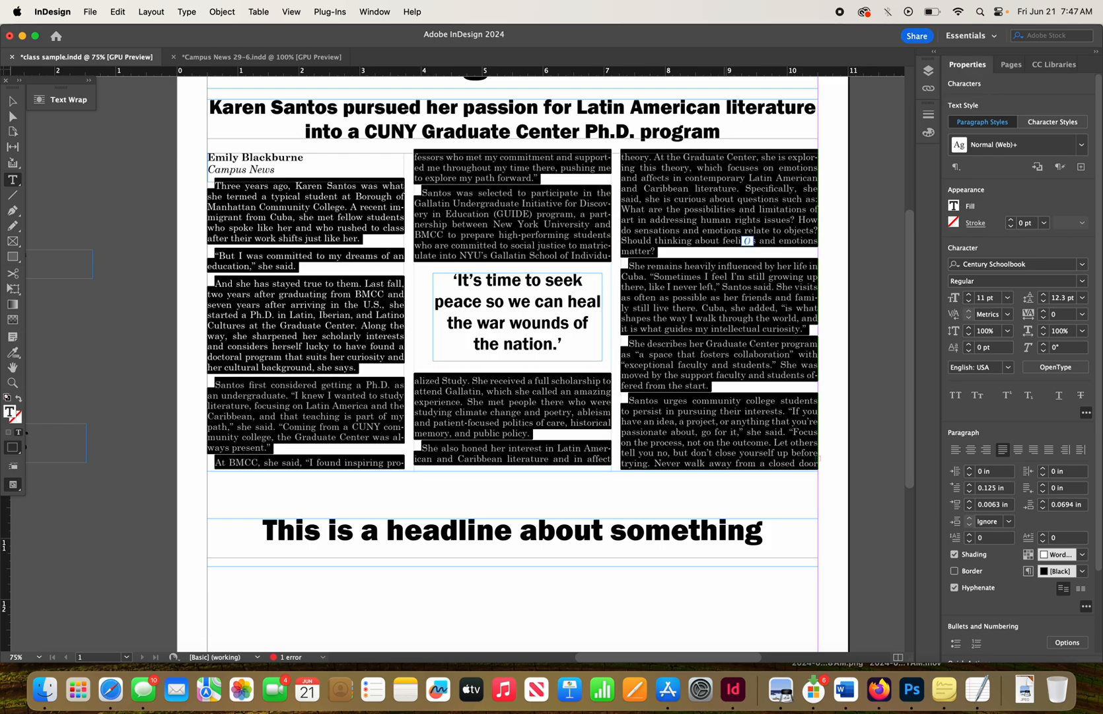
pyautogui.click(724, 222)
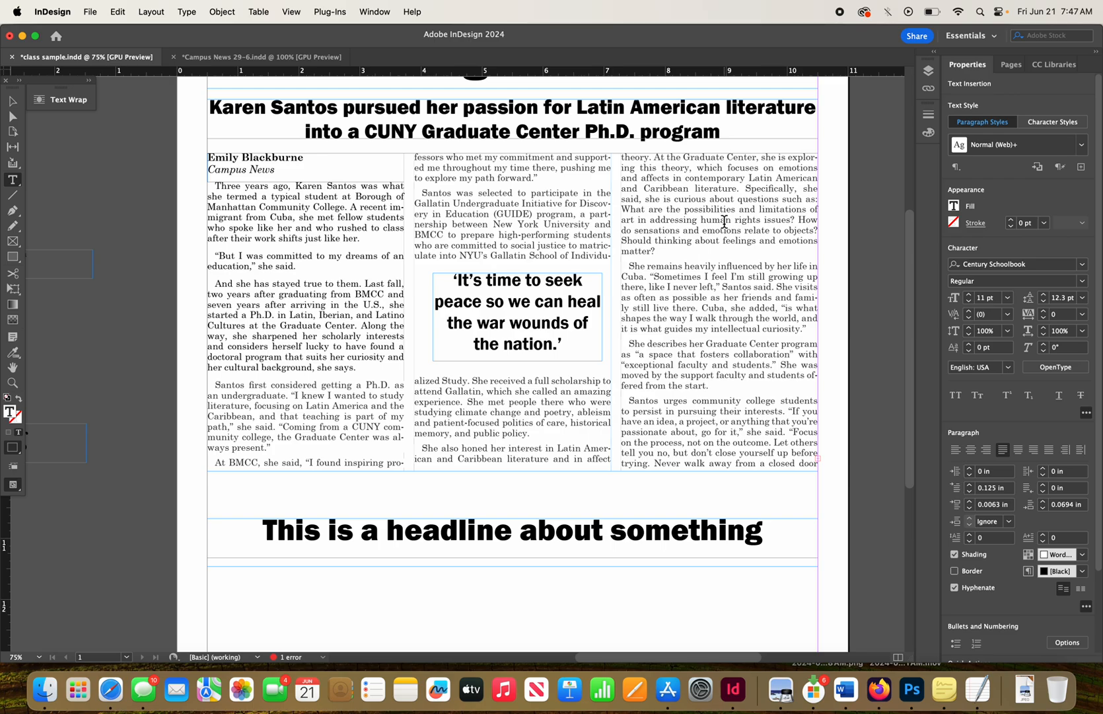
# - Create a paragraph style named Body from formatted text in the Santos story's third column, then clear the selection
pyautogui.moveTo(749, 276); pyautogui.dragTo(668, 189)
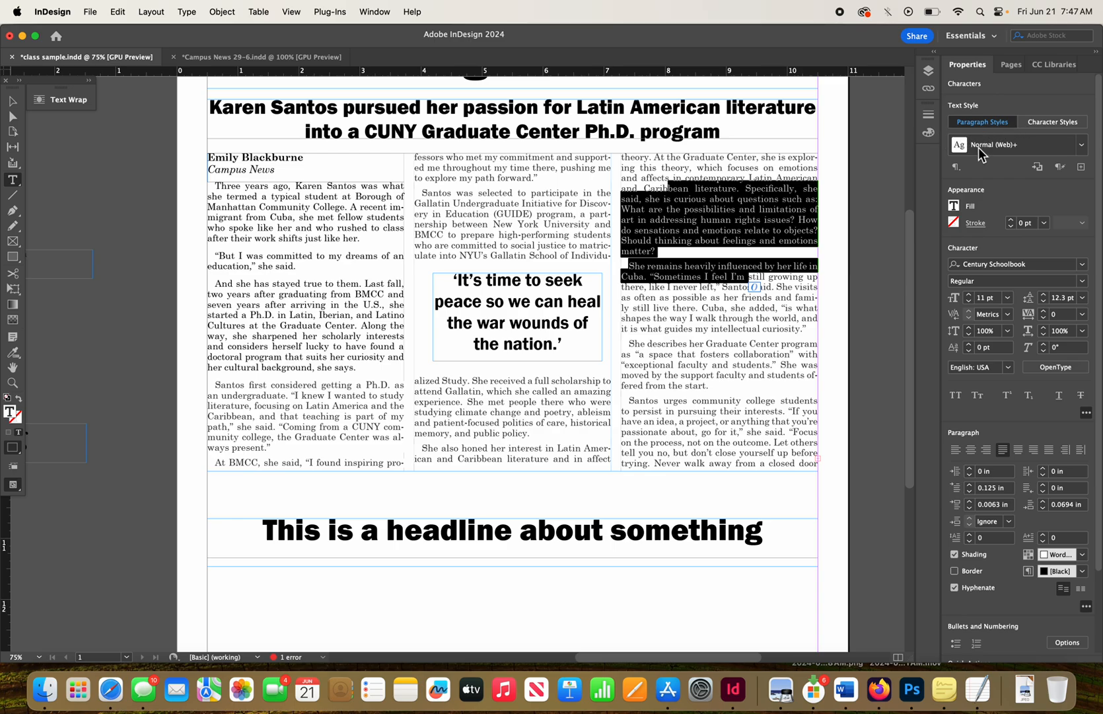
pyautogui.click(1082, 169)
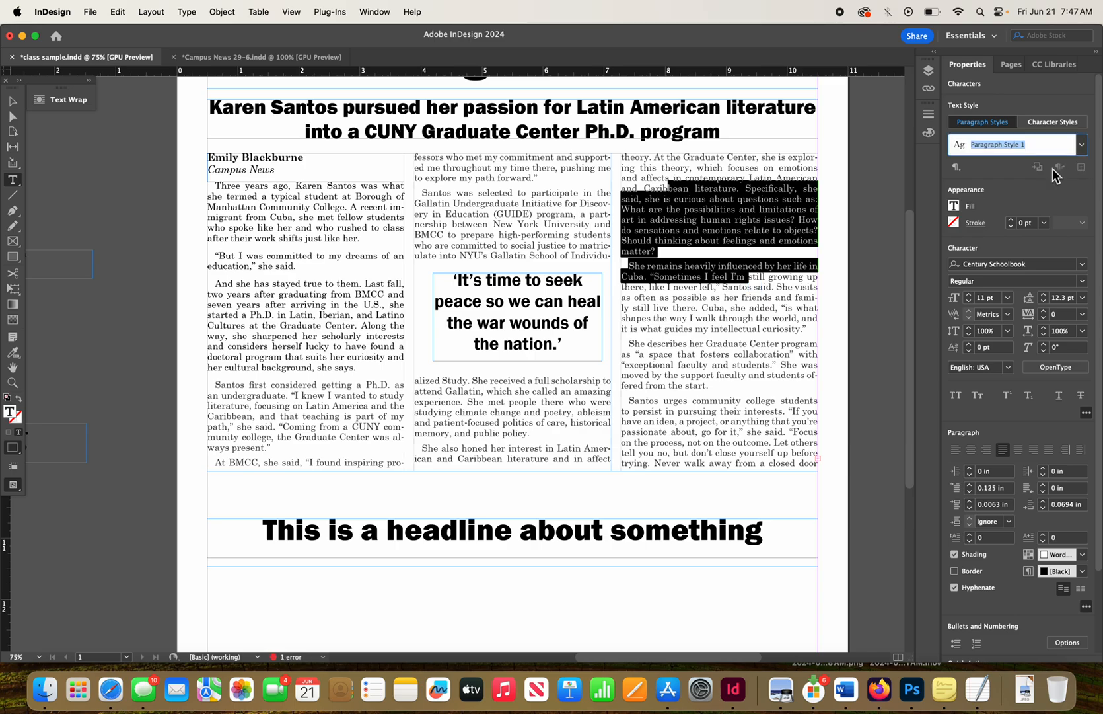
pyautogui.write('Body')
pyautogui.press('Return')
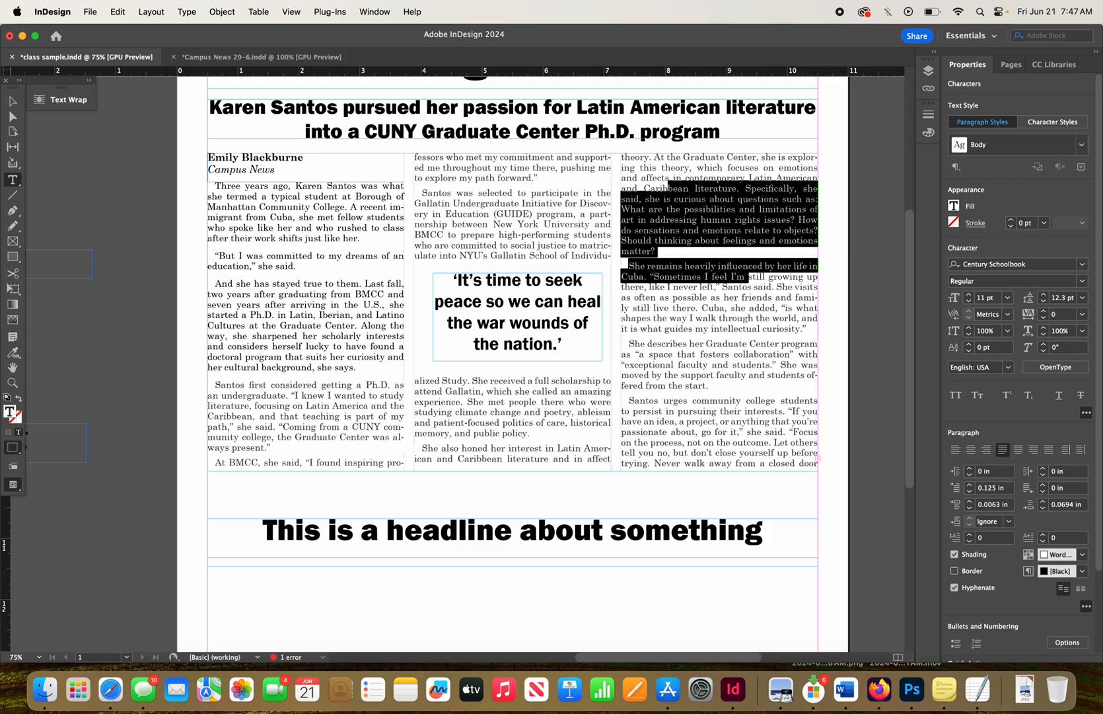
pyautogui.click(877, 283)
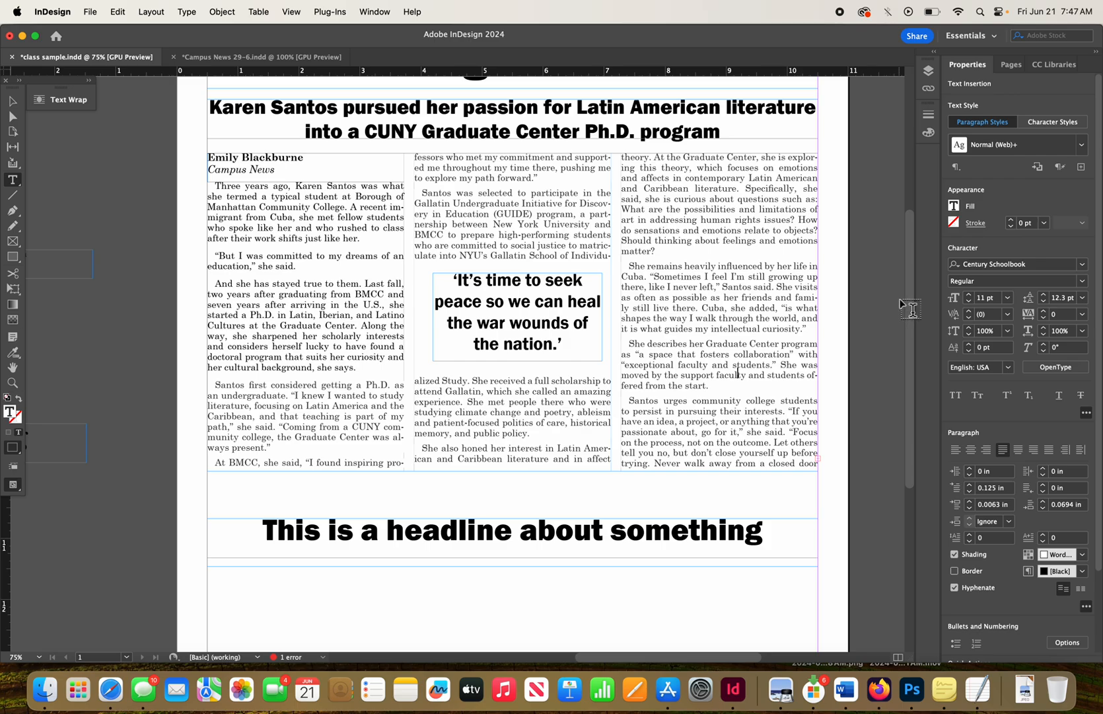
# - Enter "This is a story about something. It all began with a song. The song was." in the empty text frame below the lower headline
pyautogui.moveTo(912, 302); pyautogui.dragTo(914, 408)
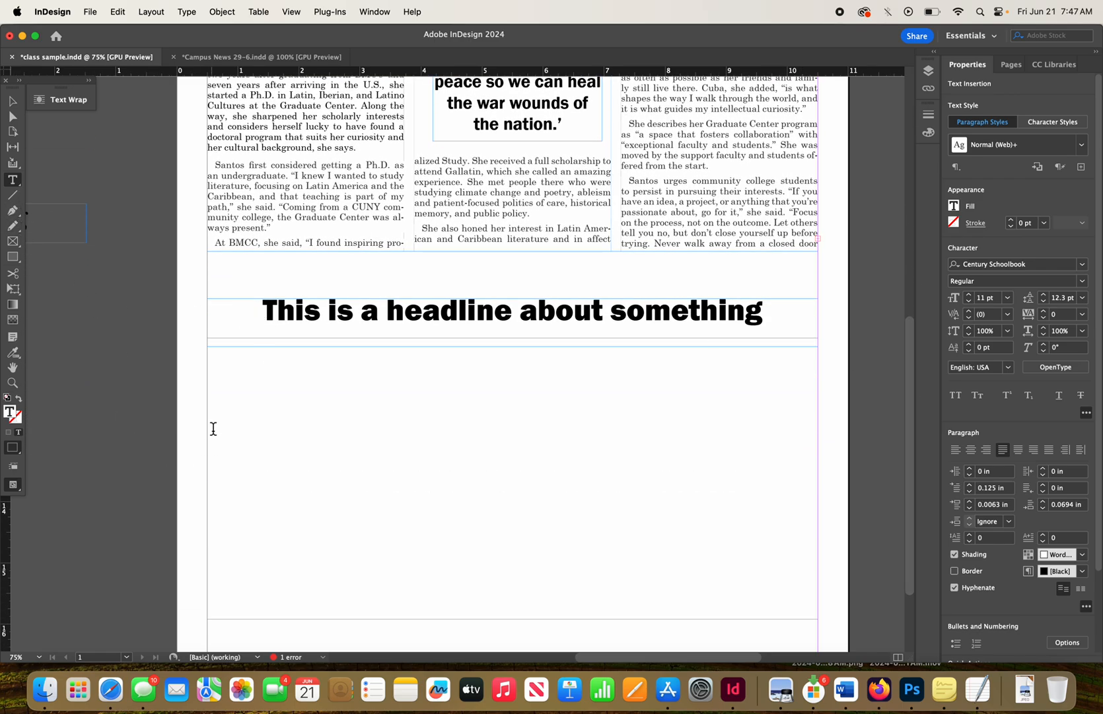
pyautogui.click(161, 321)
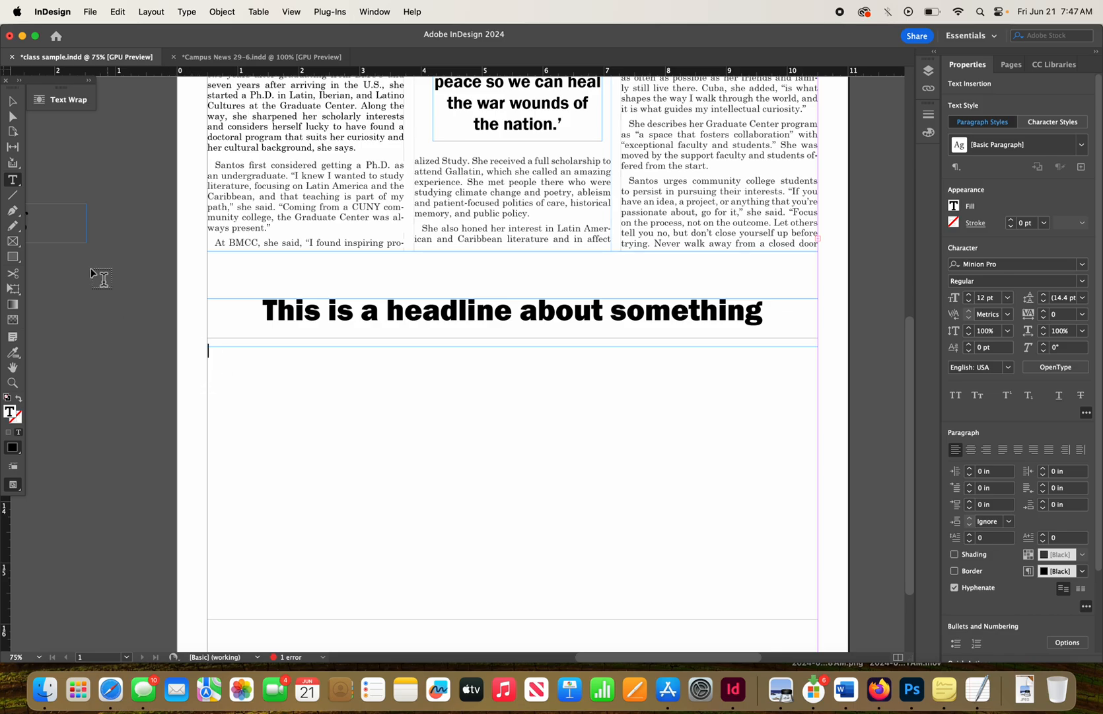
pyautogui.click(222, 454)
pyautogui.write('This is a story about something')
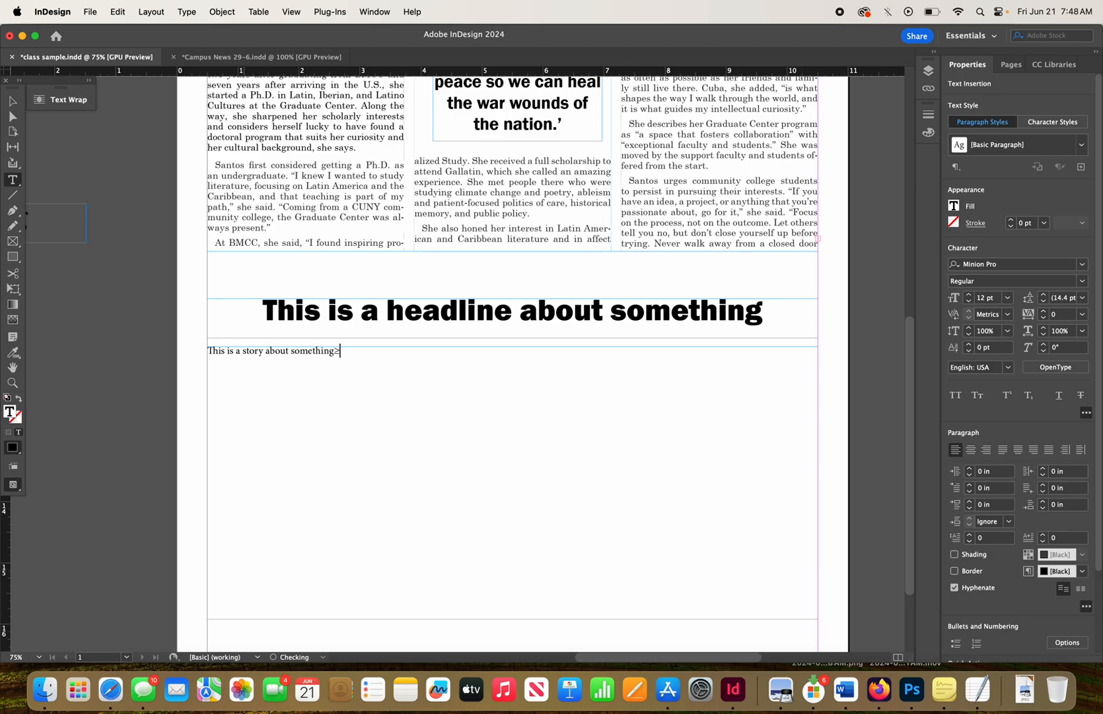
pyautogui.write('It all began with a song. The song was.')
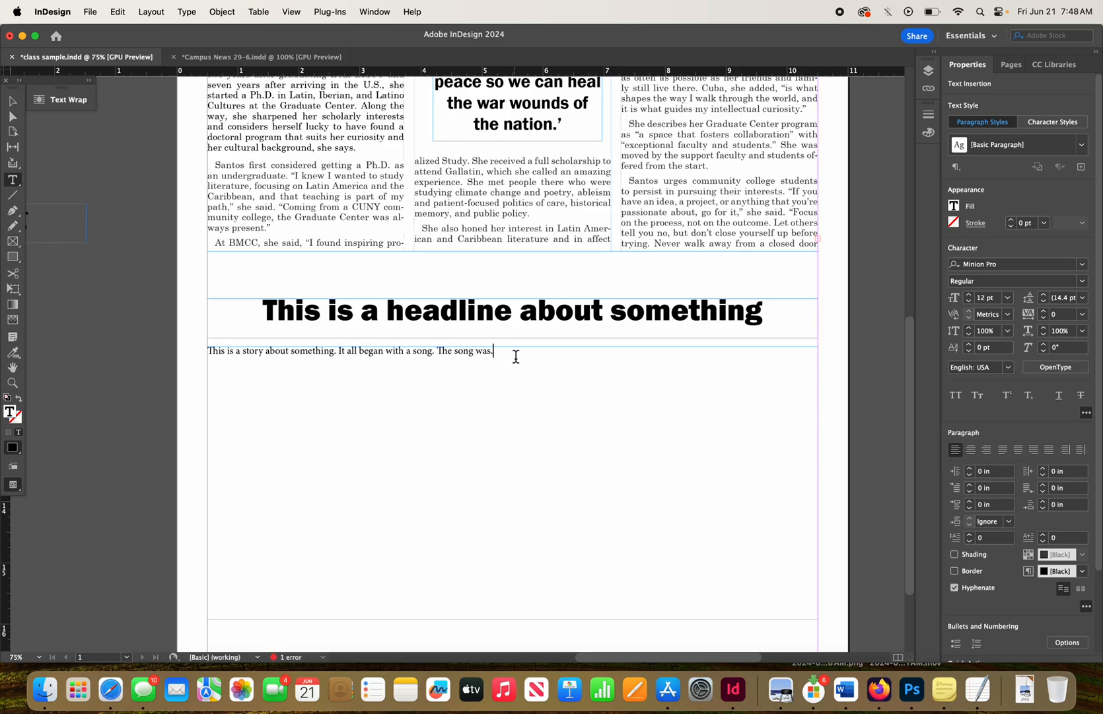
# - Lengthen the placeholder story below the lower headline by pasting repeated copies of its sentences
pyautogui.press('super+a')
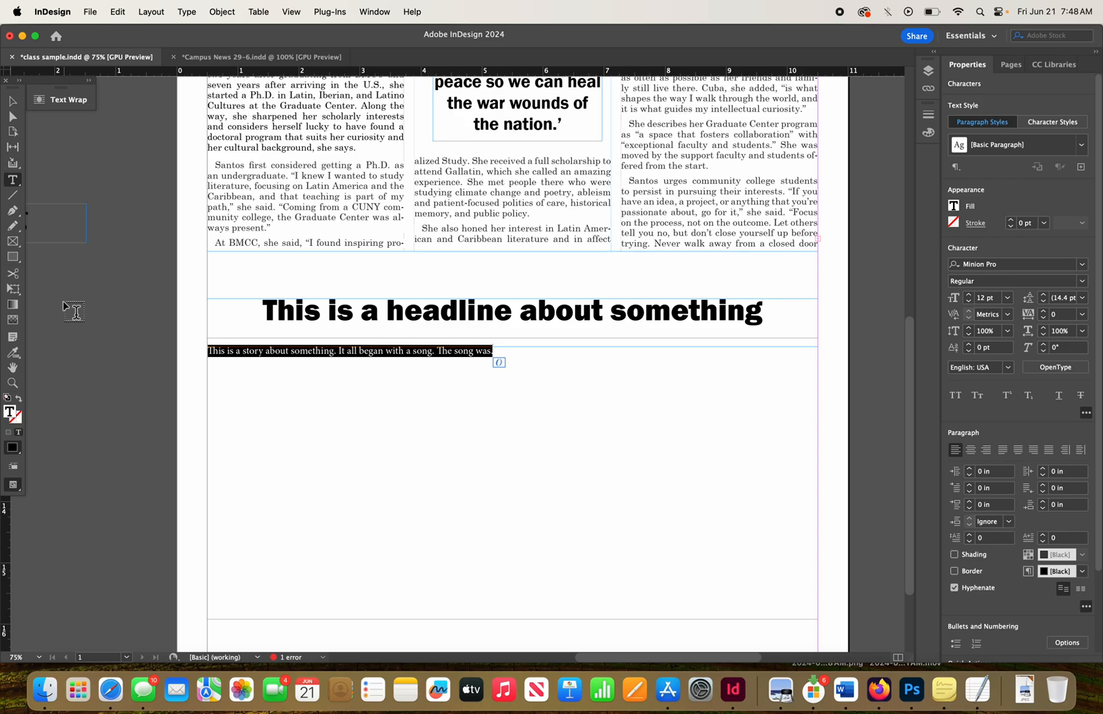
pyautogui.press('super+v')
pyautogui.press('super+v')
pyautogui.press('super+v')
pyautogui.press('super+v')
pyautogui.press('super+v')
pyautogui.press('super+v')
pyautogui.press('super+v')
pyautogui.press('super+v')
pyautogui.press('super+v')
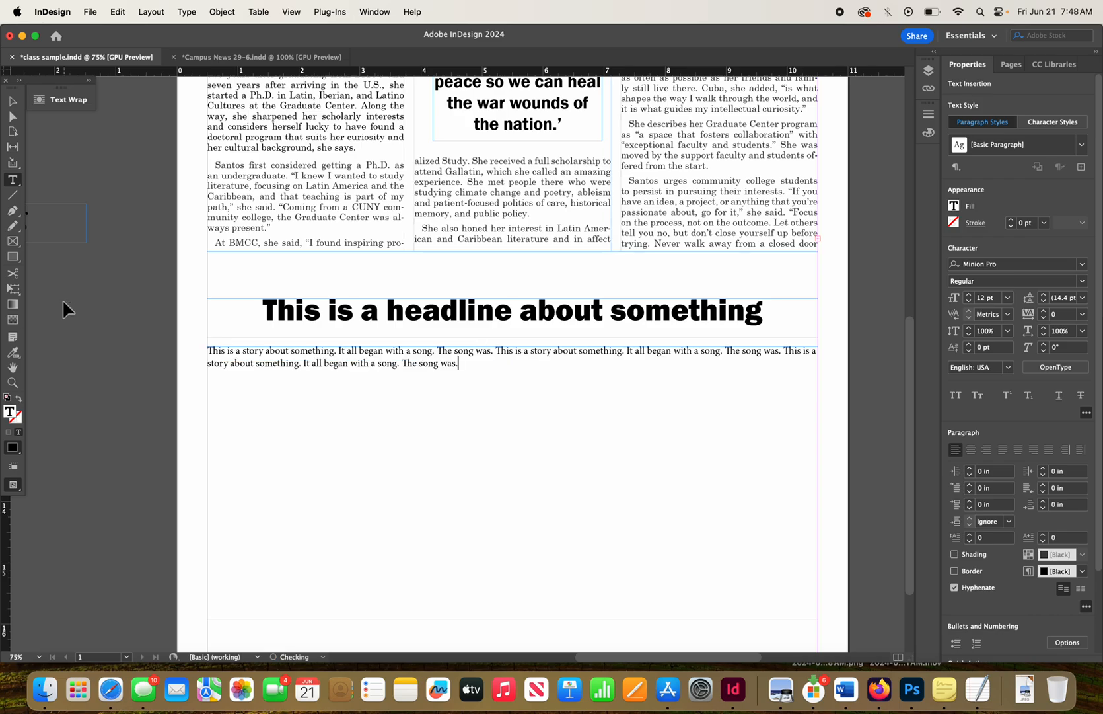
pyautogui.write('This is a story about something. It all began with a song. The song was.')
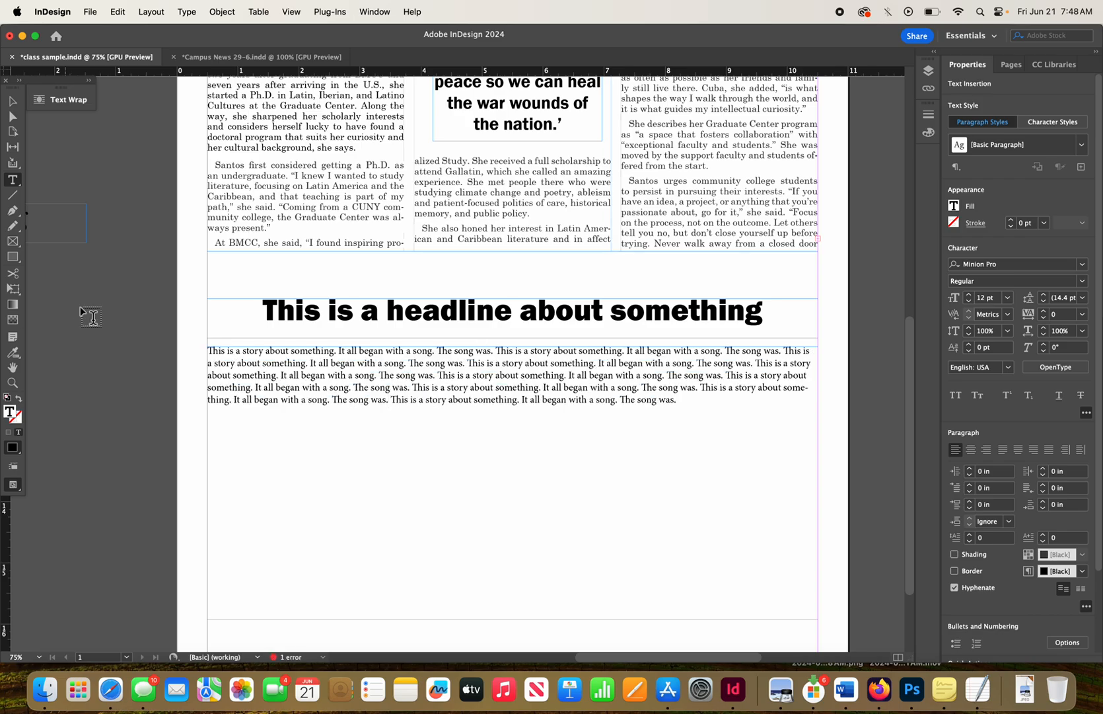
# - Divide the placeholder story's text frame into three columns in its text frame options
pyautogui.click(14, 100)
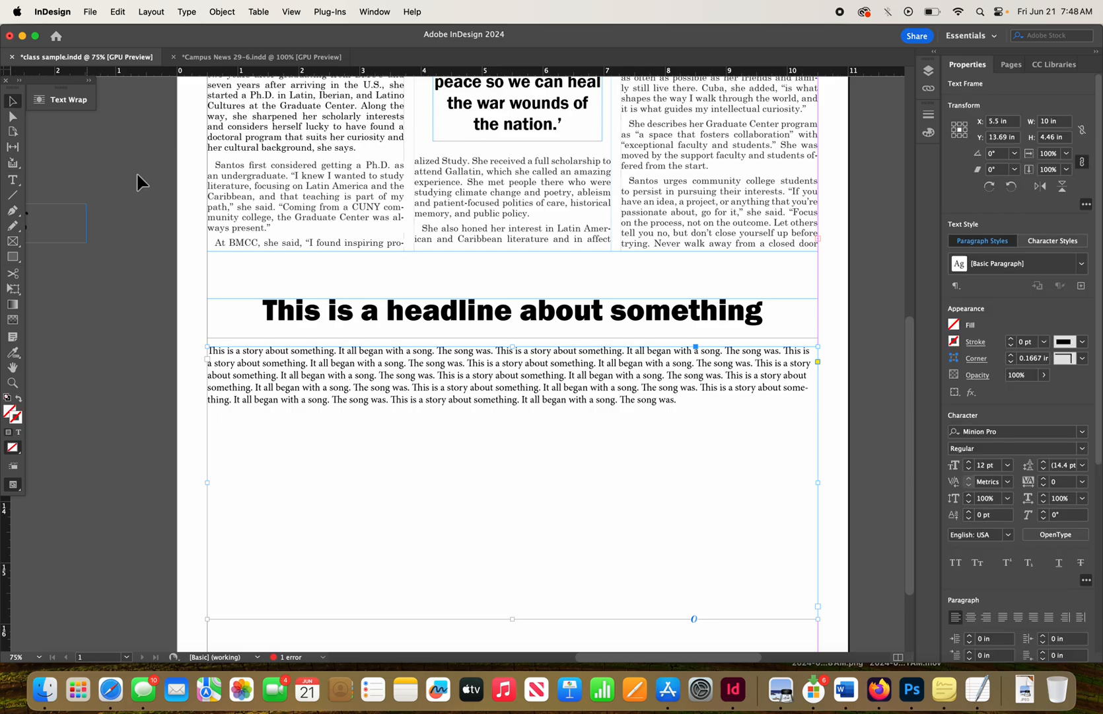
pyautogui.rightClick(339, 480)
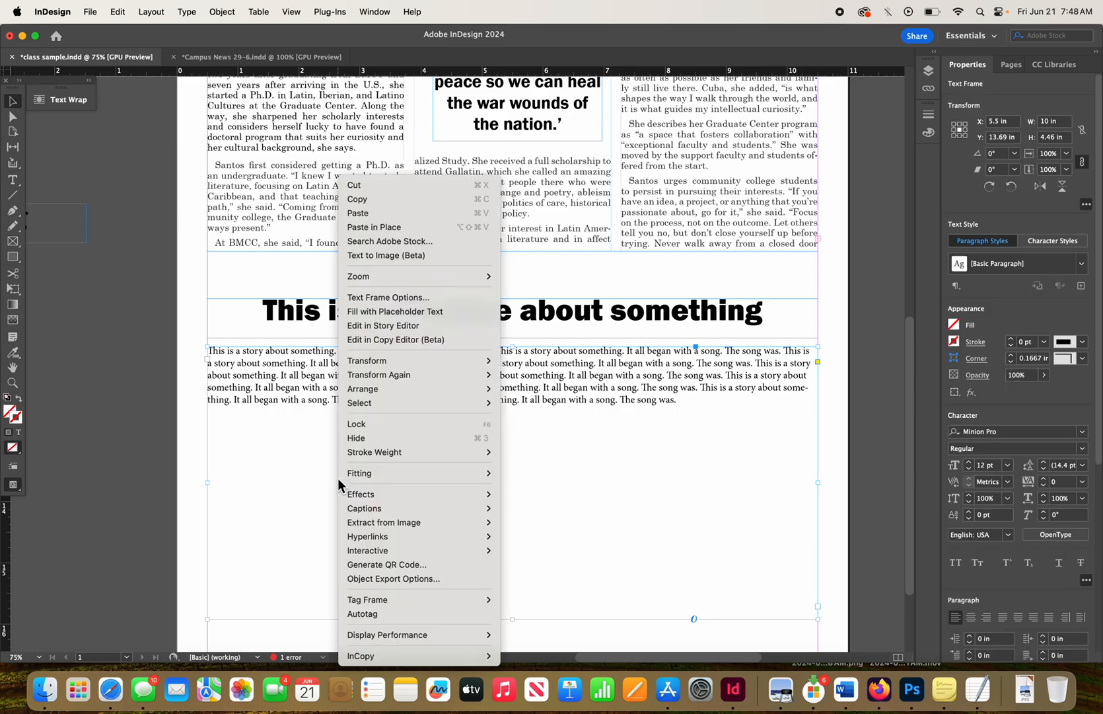
pyautogui.click(381, 300)
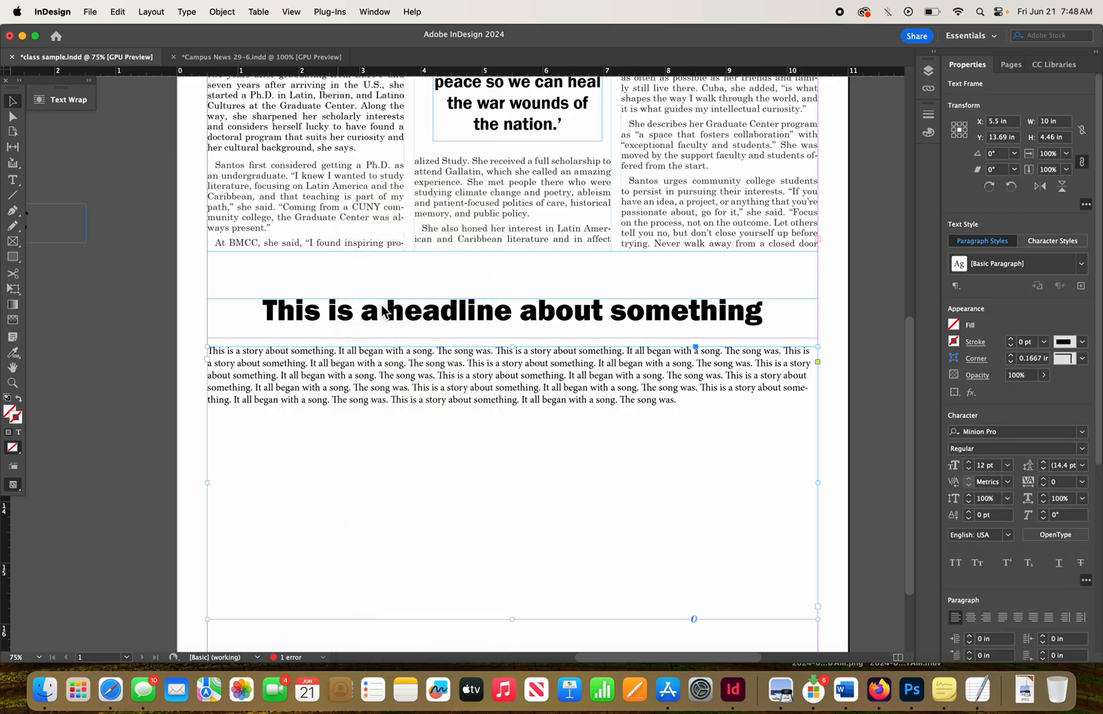
pyautogui.click(519, 281)
pyautogui.click(519, 281)
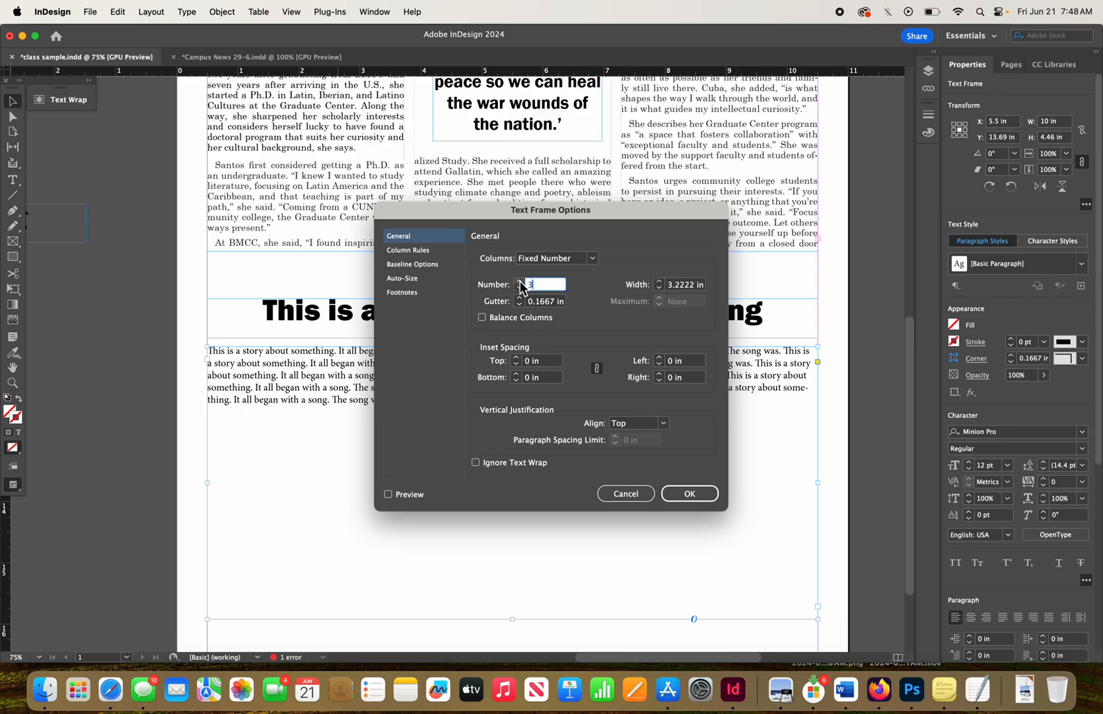
pyautogui.click(670, 491)
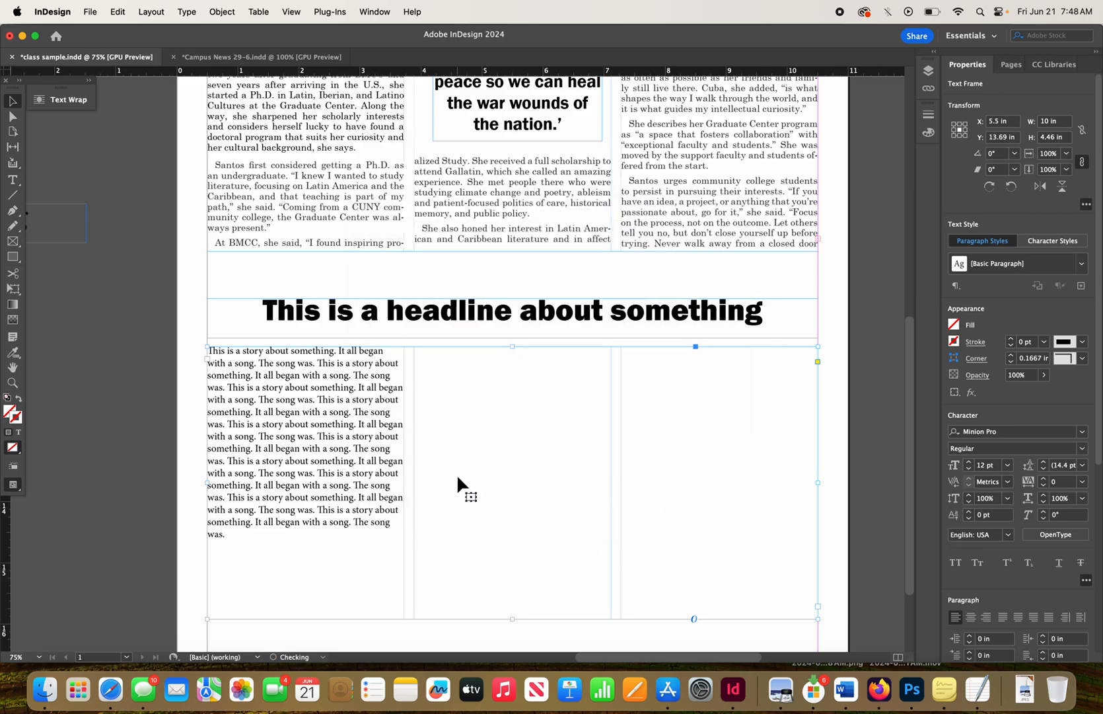
# - Apply the Body paragraph style to all of the placeholder story's text and clear the selection
pyautogui.tripleClick(333, 474)
pyautogui.press('super+a')
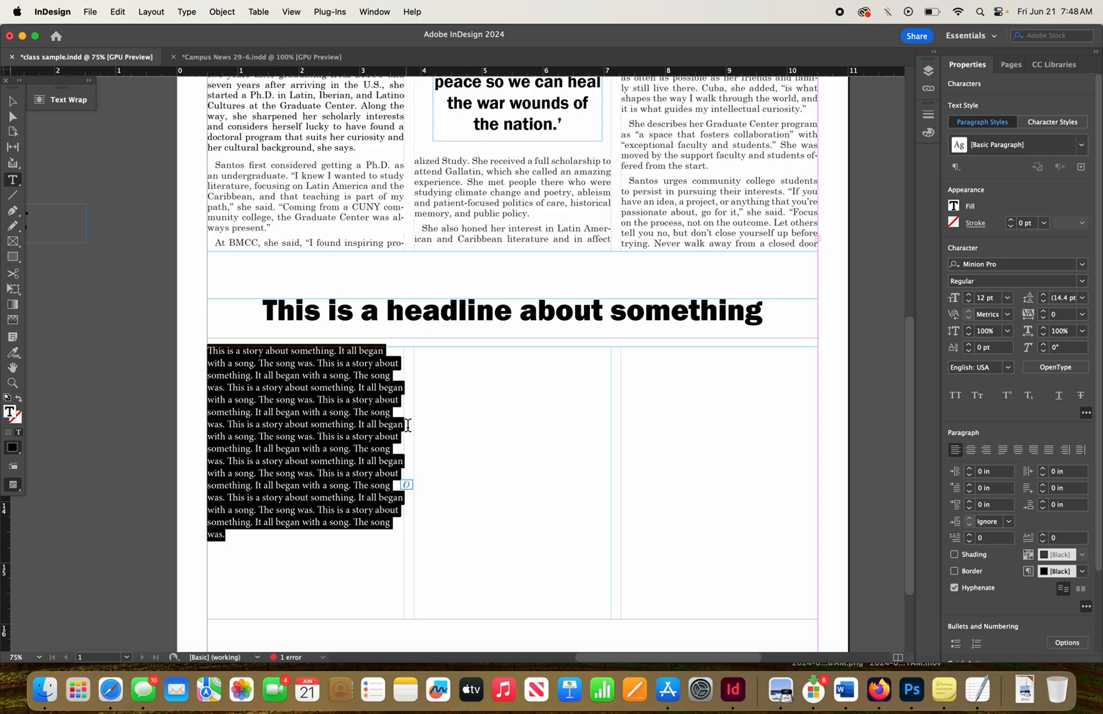
pyautogui.tripleClick(337, 451)
pyautogui.click(336, 452)
pyautogui.doubleClick(337, 451)
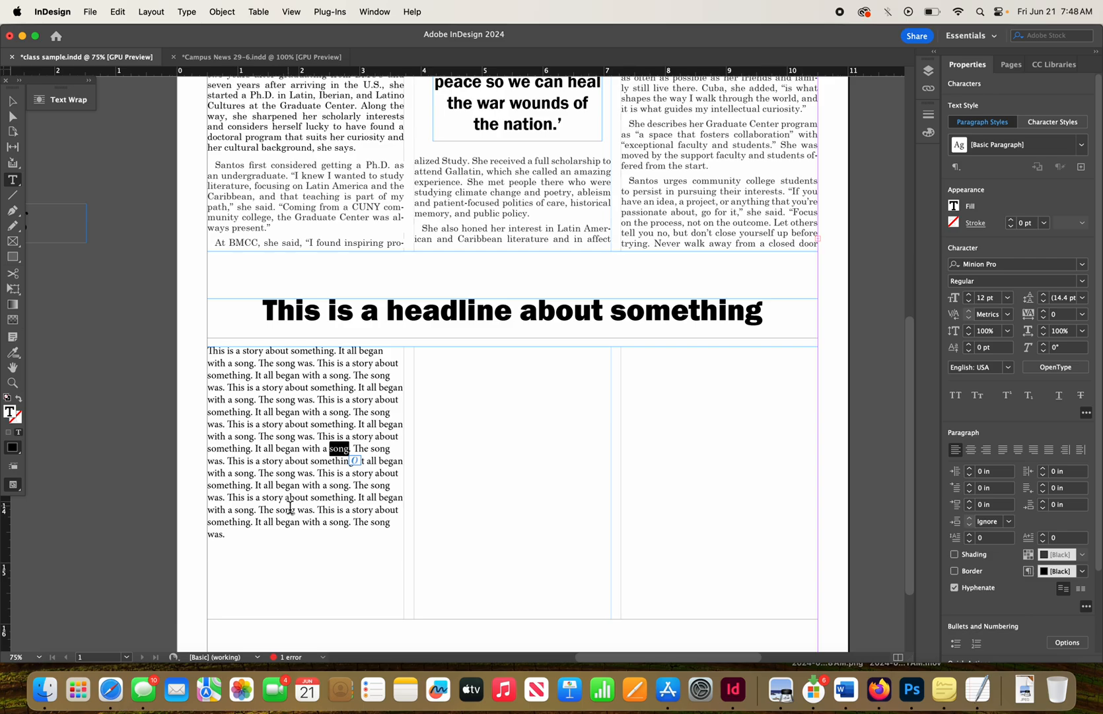
pyautogui.doubleClick(280, 446)
pyautogui.doubleClick(279, 446)
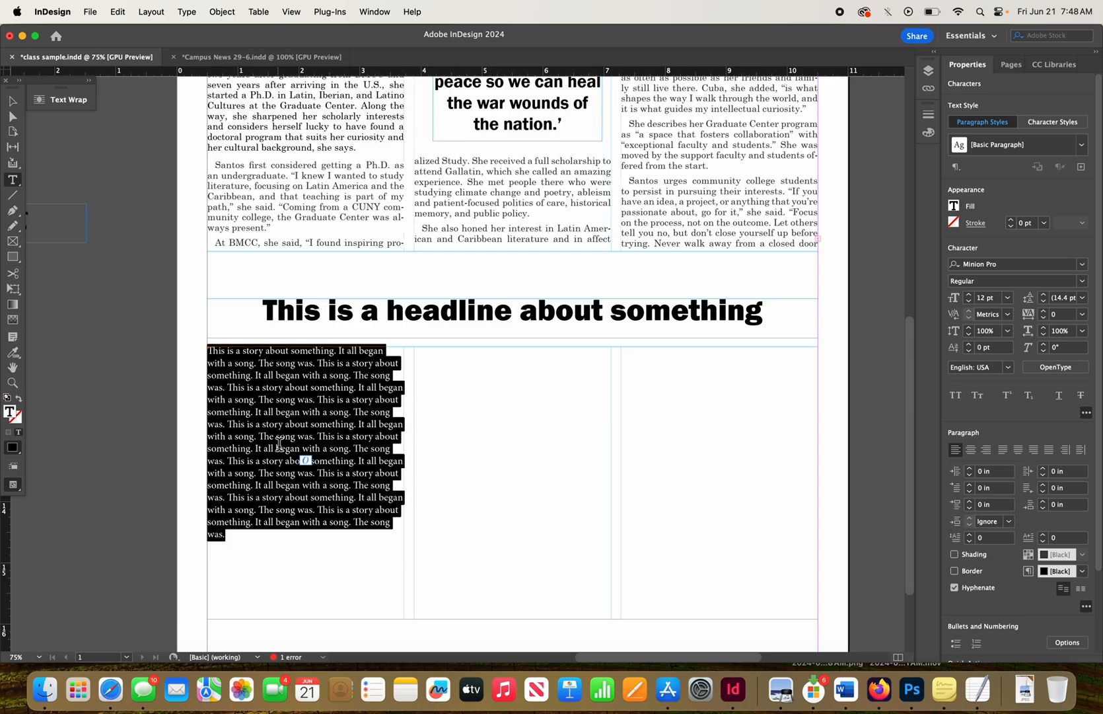
pyautogui.doubleClick(280, 444)
pyautogui.doubleClick(279, 445)
pyautogui.click(1083, 146)
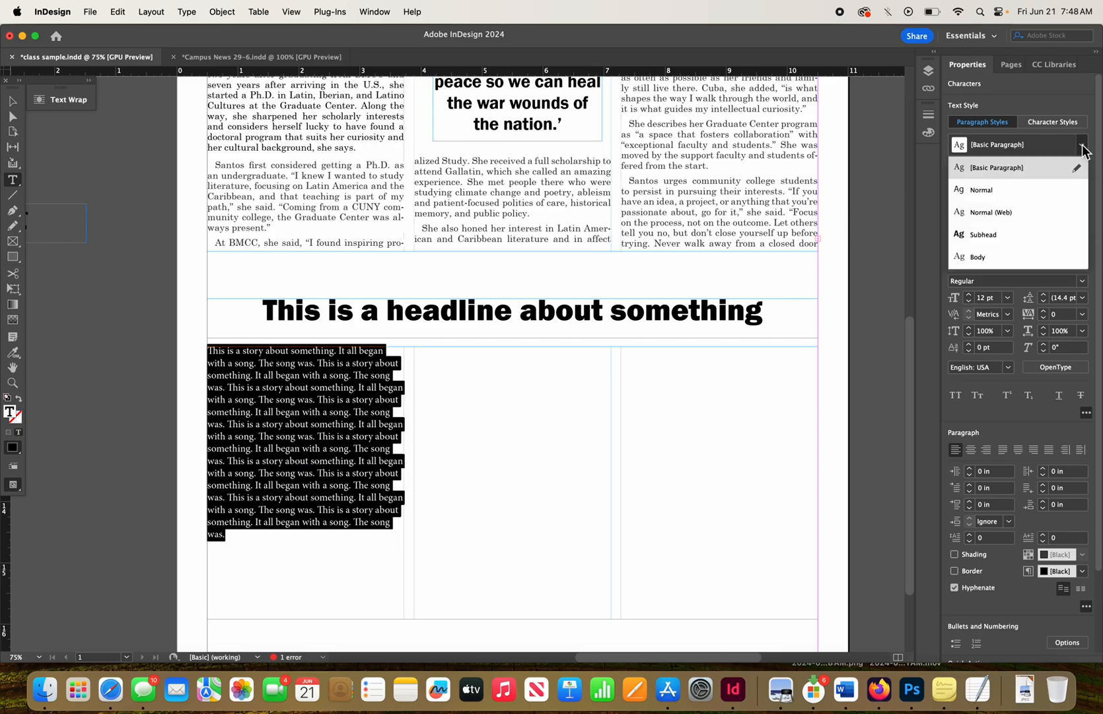
pyautogui.click(1017, 257)
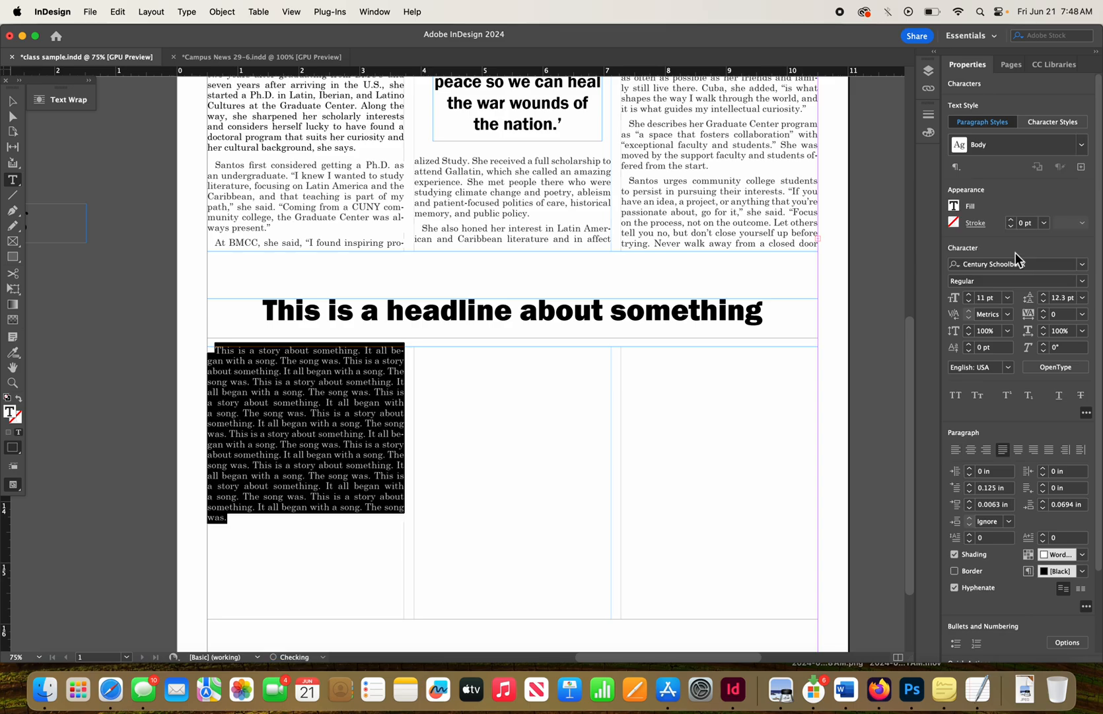
pyautogui.click(329, 470)
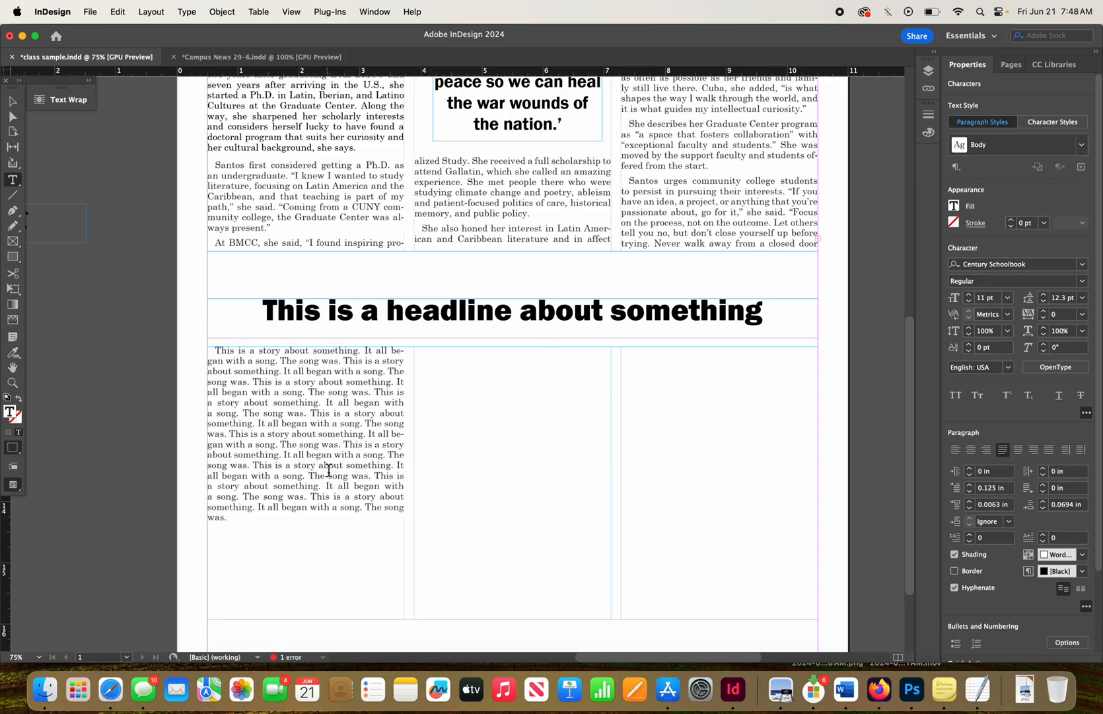
# - Create a paragraph style named headline from the text "This is a headline about something"
pyautogui.tripleClick(345, 201)
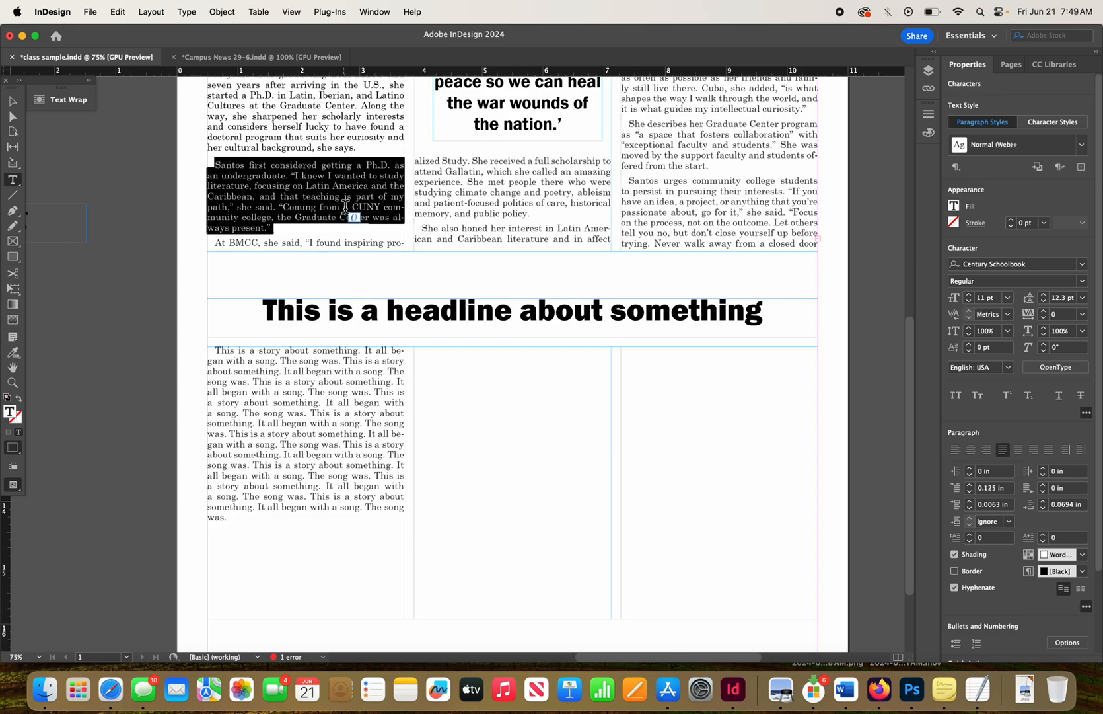
pyautogui.tripleClick(337, 418)
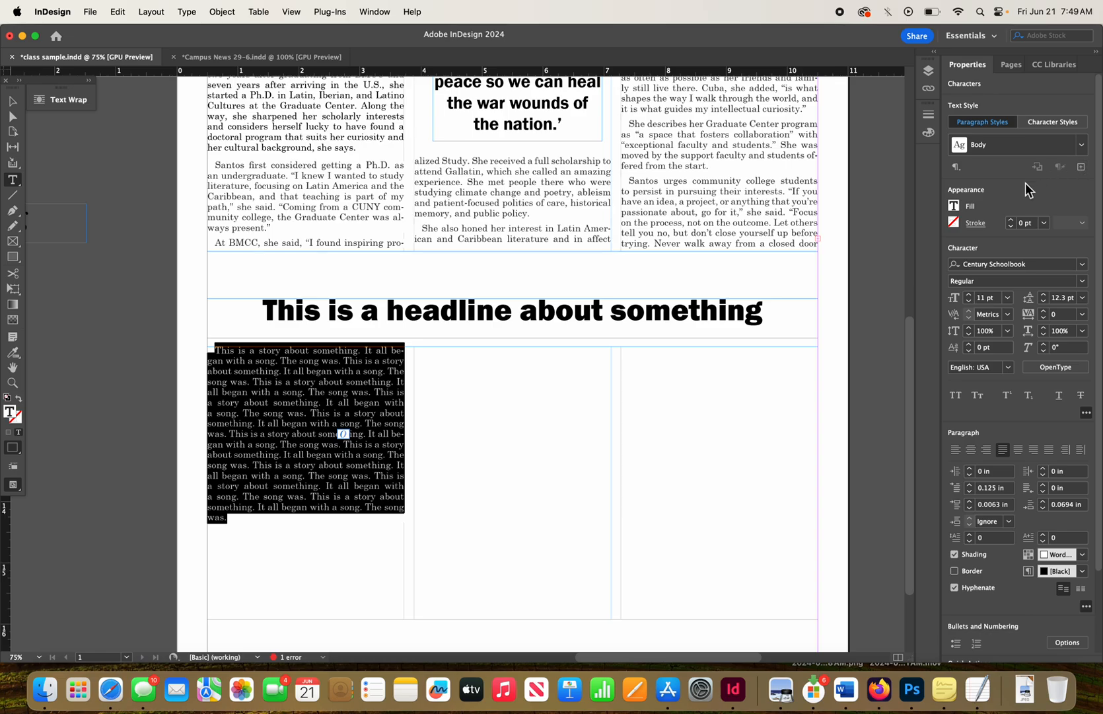
pyautogui.moveTo(909, 327); pyautogui.dragTo(905, 234)
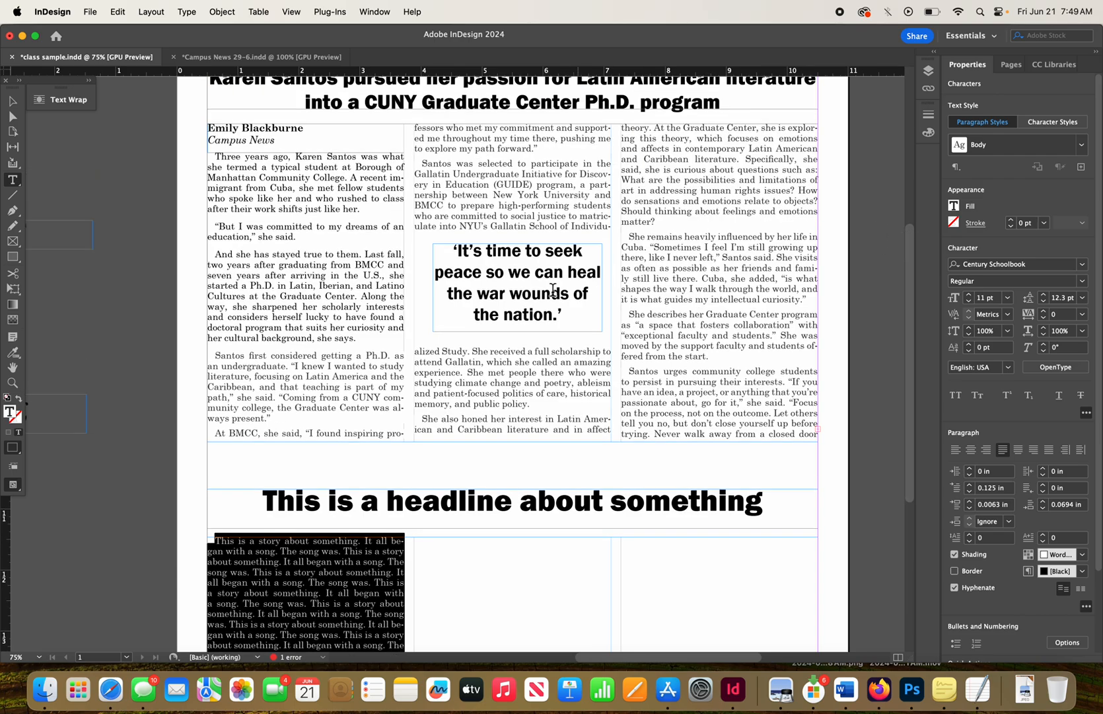
pyautogui.tripleClick(558, 511)
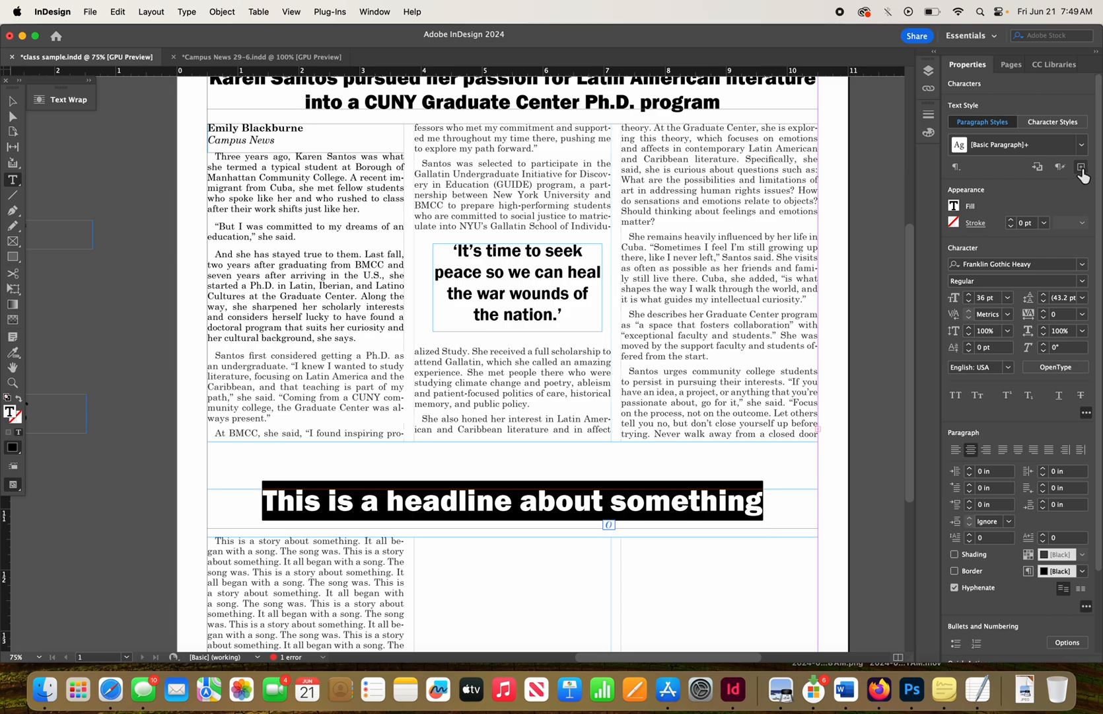
pyautogui.click(1081, 169)
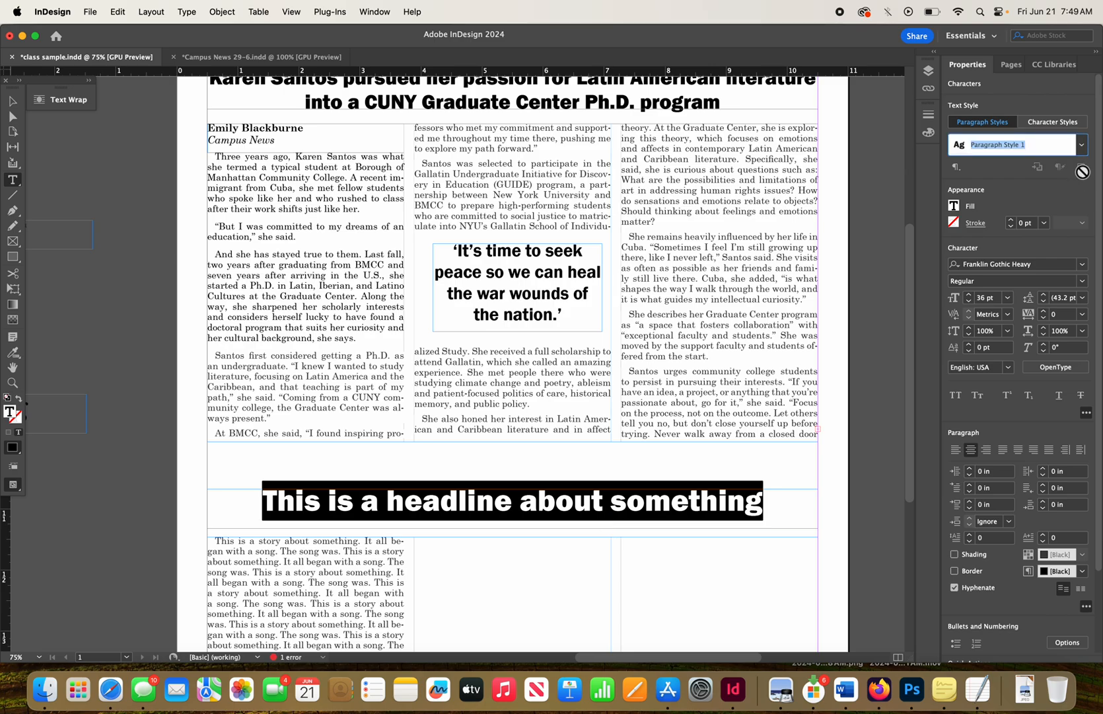
pyautogui.write('headline')
pyautogui.press('Return')
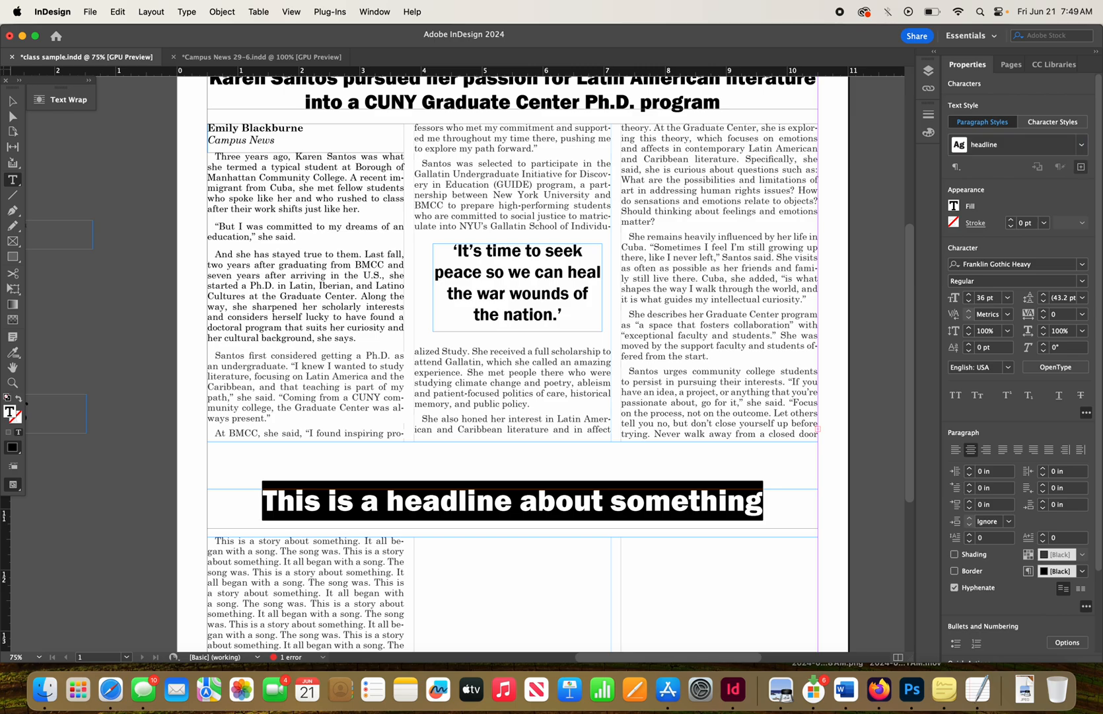
# - Create a paragraph style named Pullquote from the pull quote in the lead story's middle column
pyautogui.tripleClick(538, 293)
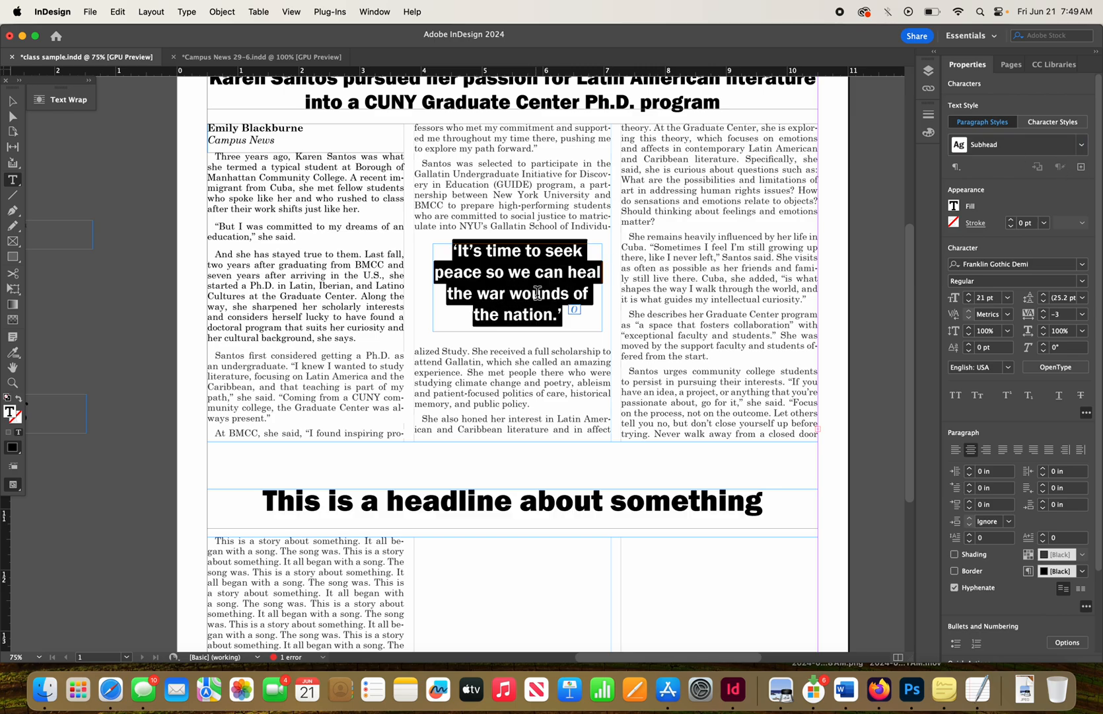
pyautogui.click(1082, 167)
pyautogui.write('Pullquote')
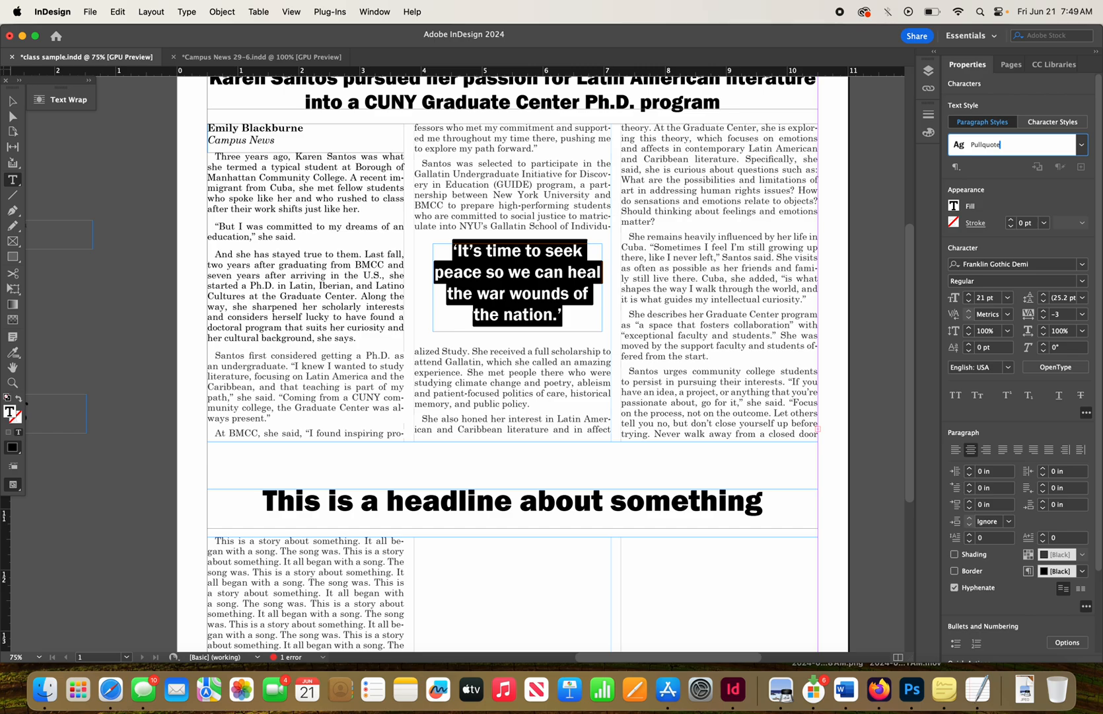
pyautogui.press('Return')
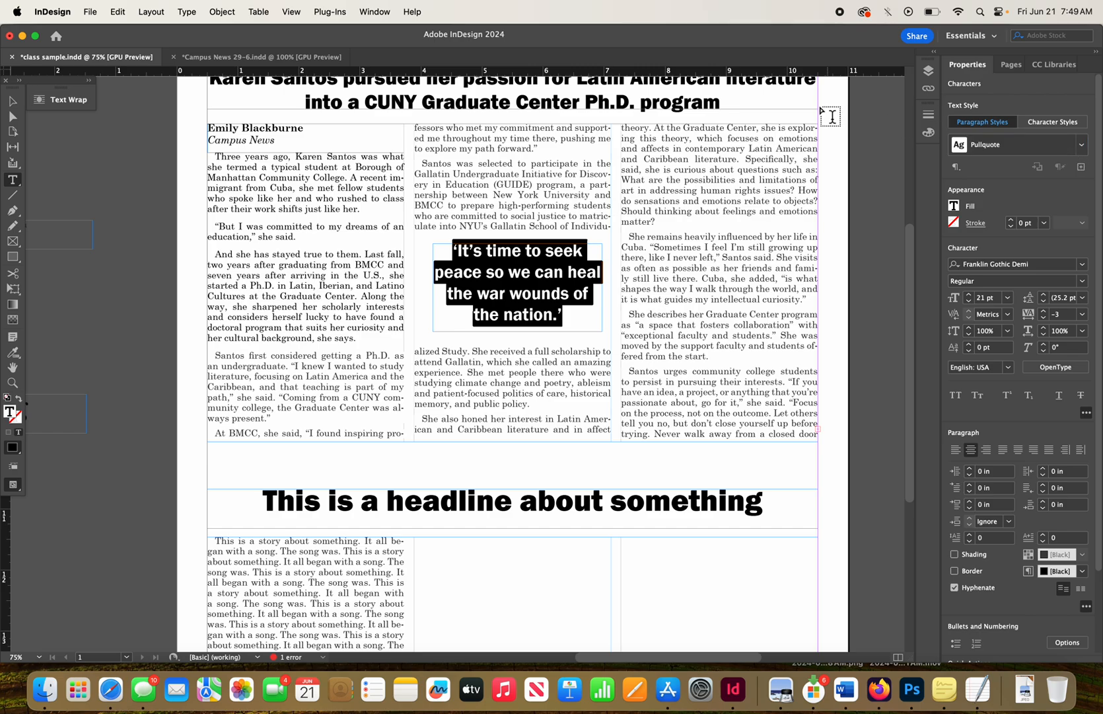
# - Create a new paragraph style from the two-line subheadline above the lead story and try to name it Subhead
pyautogui.click(700, 101)
pyautogui.tripleClick(701, 100)
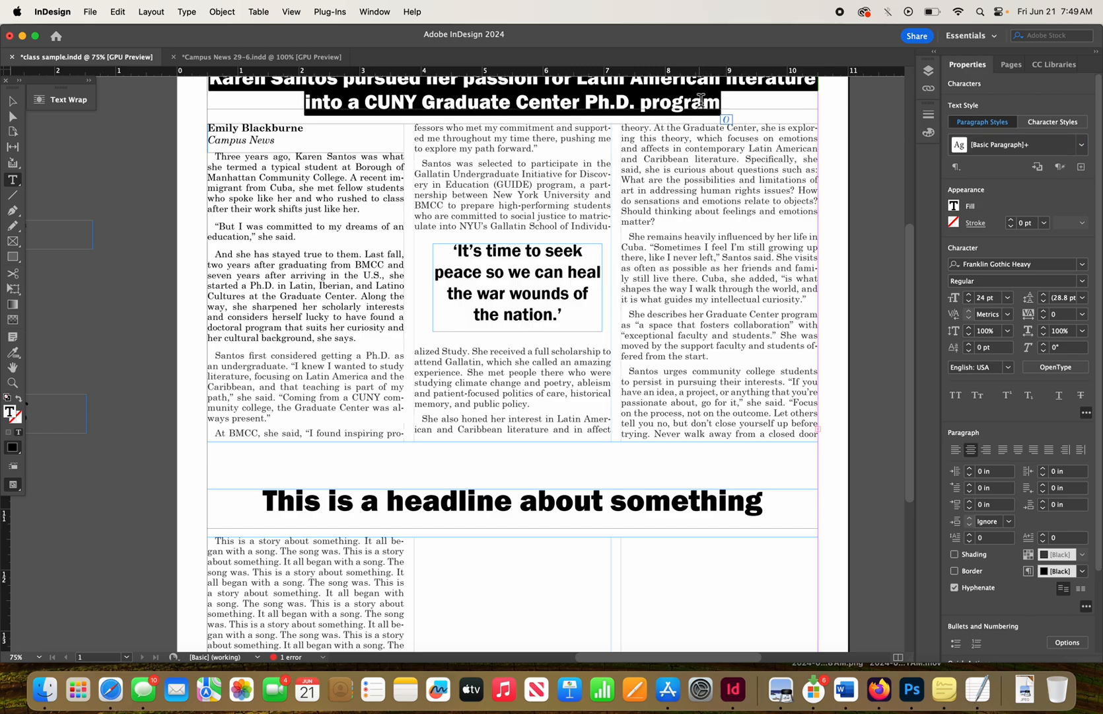
pyautogui.click(1083, 145)
pyautogui.click(1084, 148)
pyautogui.click(1084, 167)
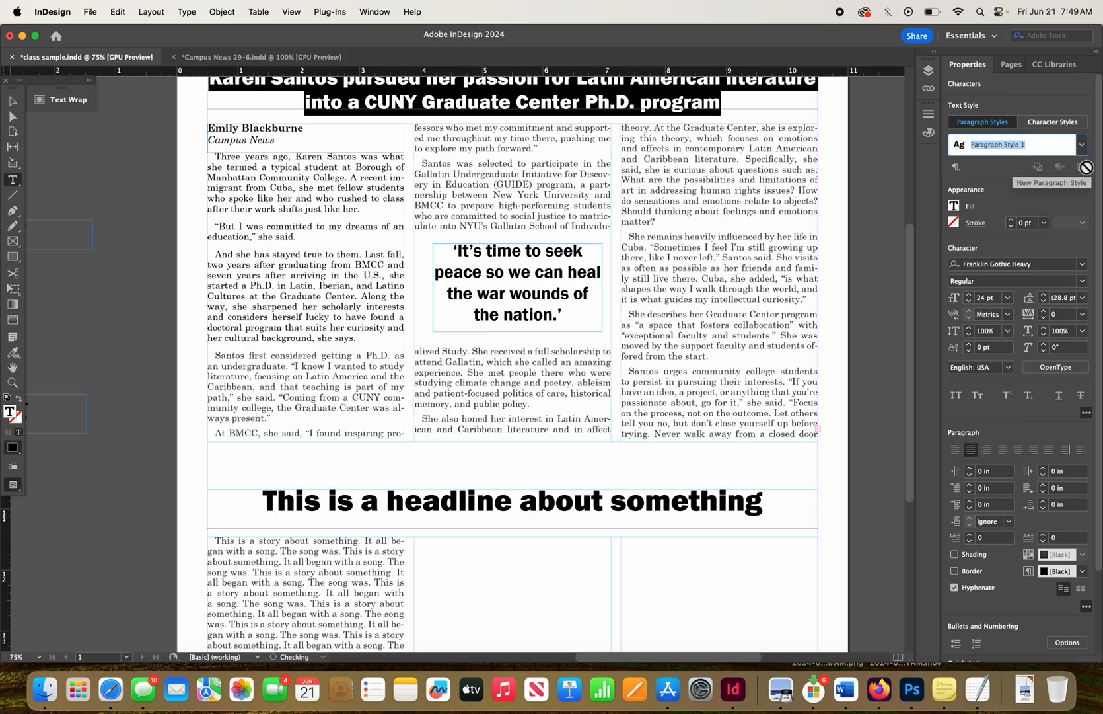
pyautogui.write('Subhead')
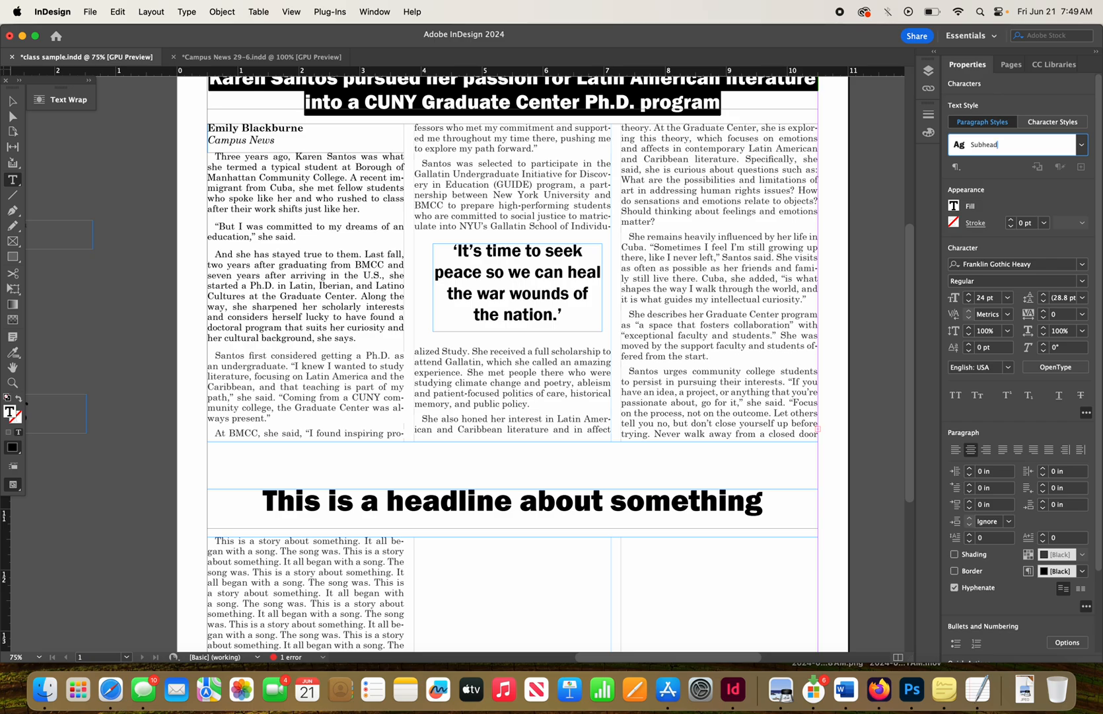
pyautogui.press('Return')
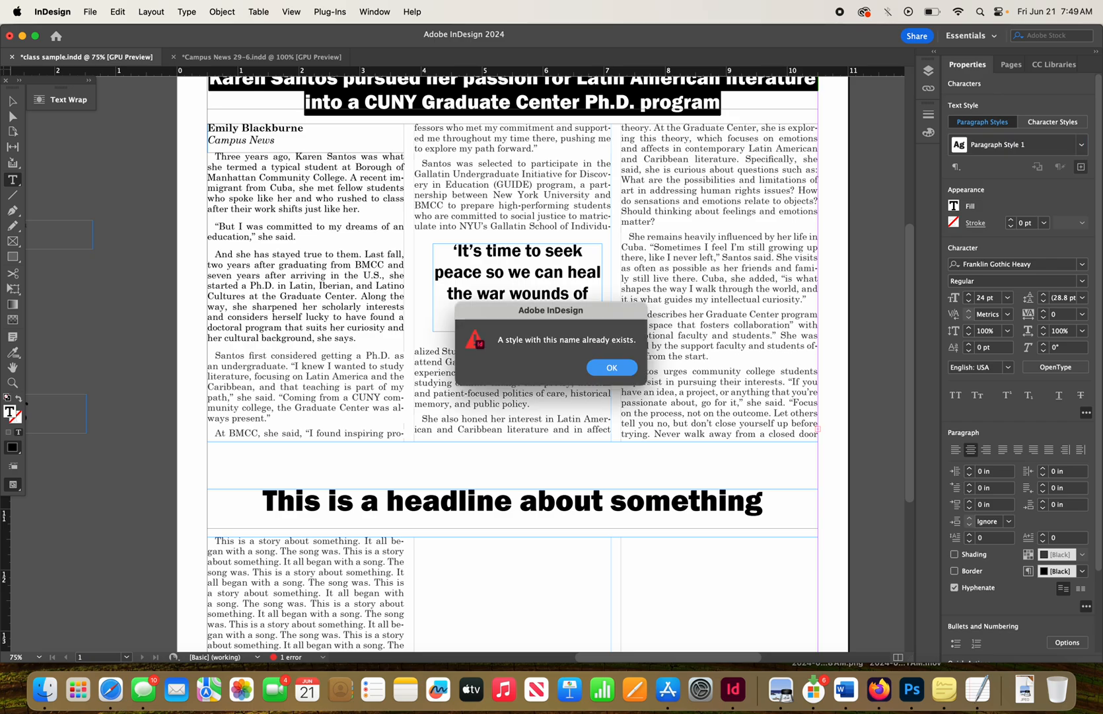
pyautogui.click(630, 367)
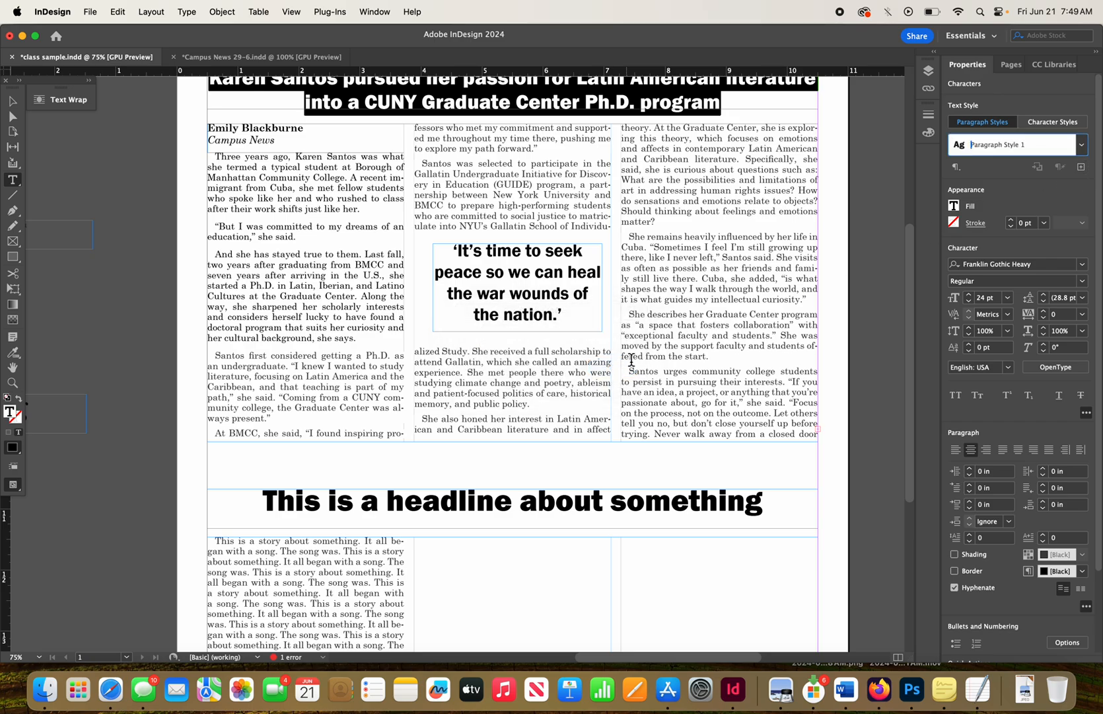
# - Rename the subheadline's new paragraph style Subhead222
pyautogui.click(1082, 147)
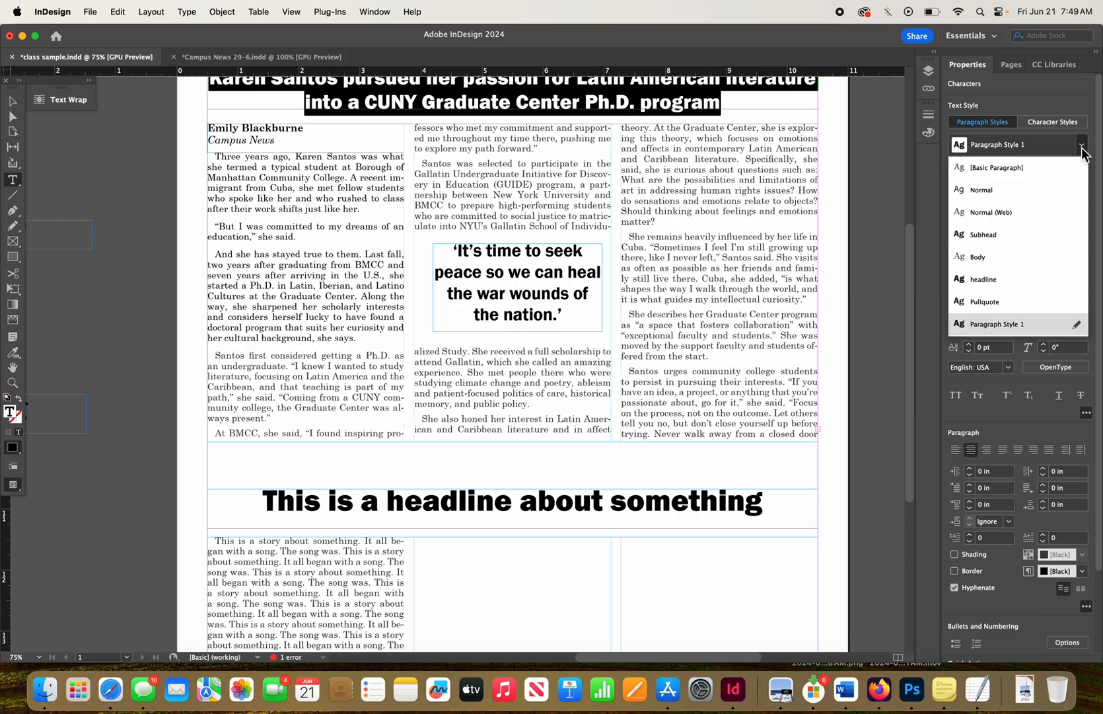
pyautogui.click(1050, 145)
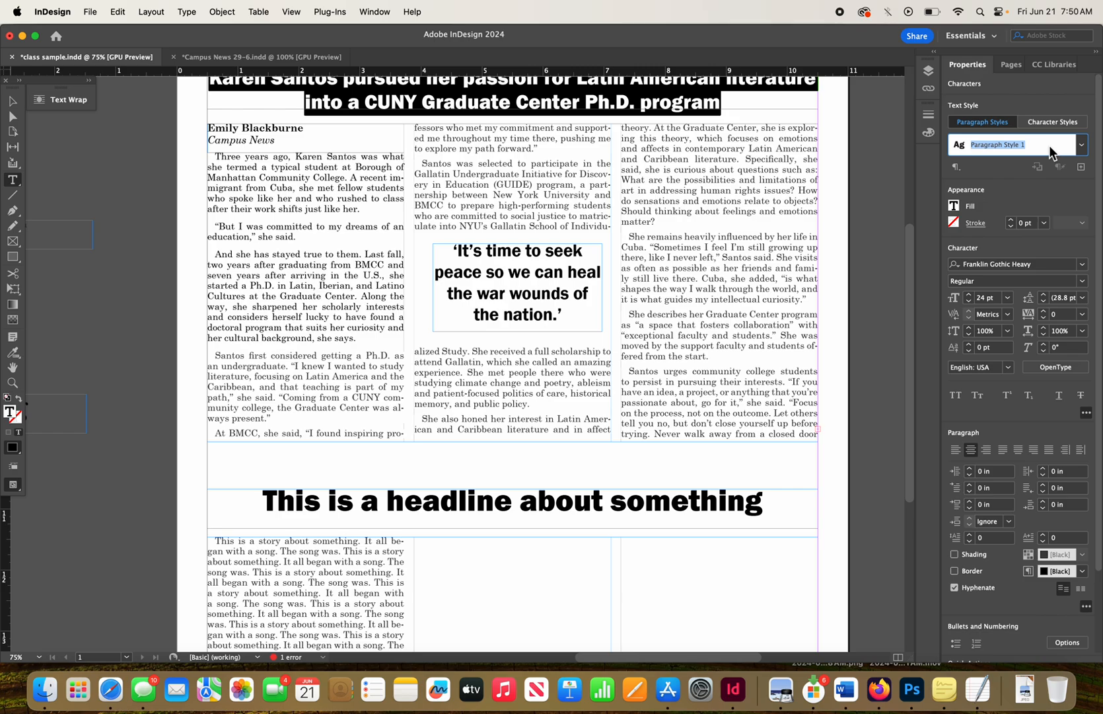
pyautogui.write('Su')
pyautogui.write('bead2')
pyautogui.press('BackSpace')
pyautogui.press('BackSpace')
pyautogui.press('BackSpace')
pyautogui.press('BackSpace')
pyautogui.write('head222')
pyautogui.press('Return')
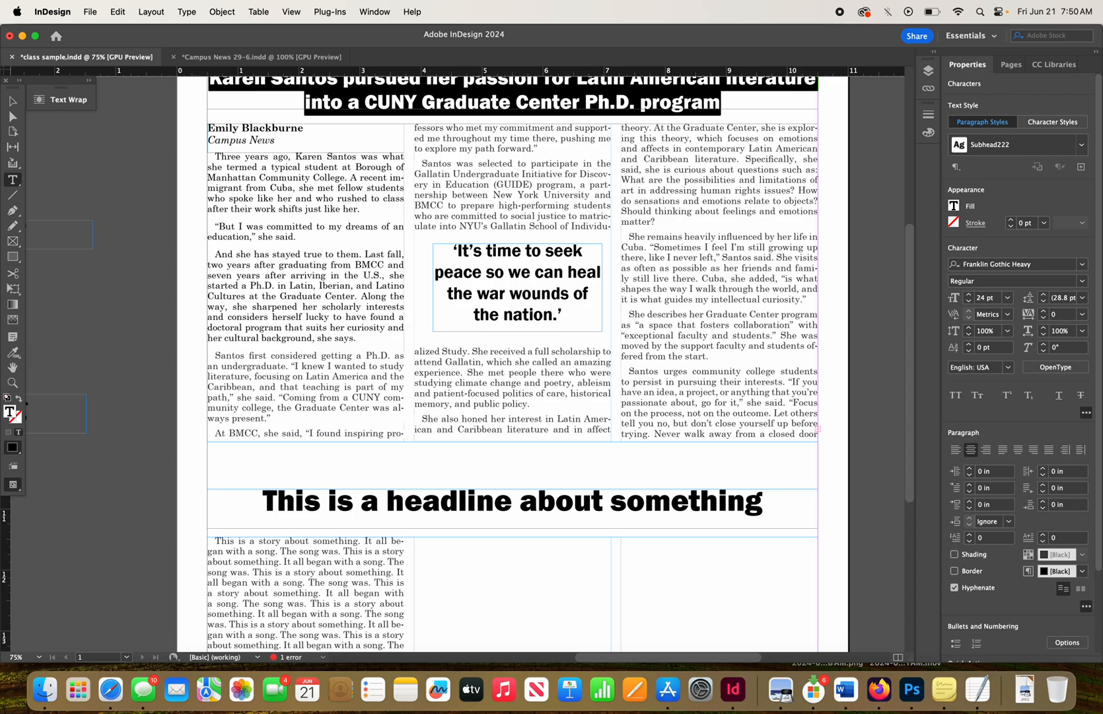
# - Create a paragraph style named Big headline from the main headline "Following her dreams"
pyautogui.moveTo(910, 267); pyautogui.dragTo(903, 150)
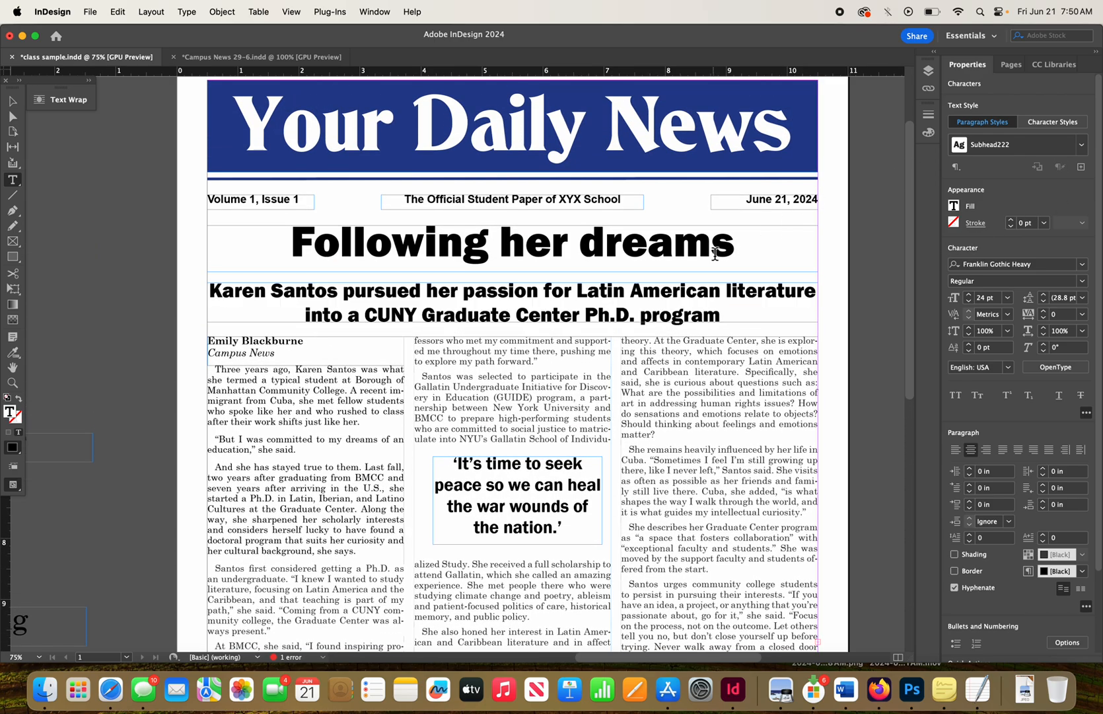
pyautogui.tripleClick(715, 254)
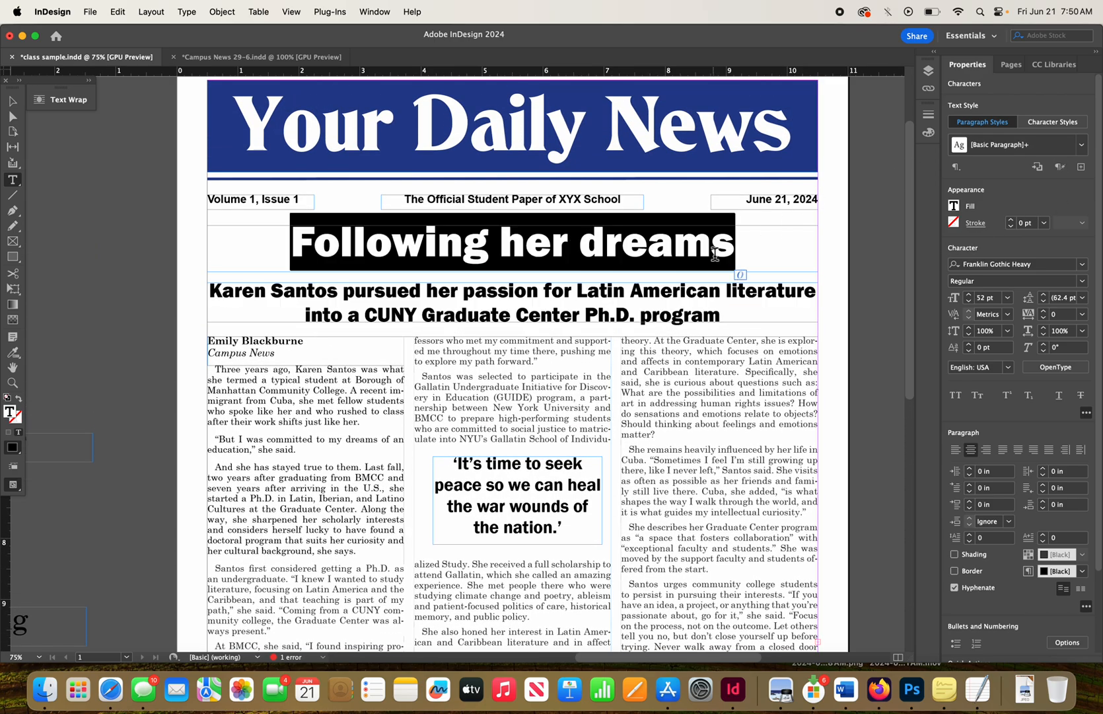
pyautogui.click(1083, 166)
pyautogui.write('Big headline')
pyautogui.press('Return')
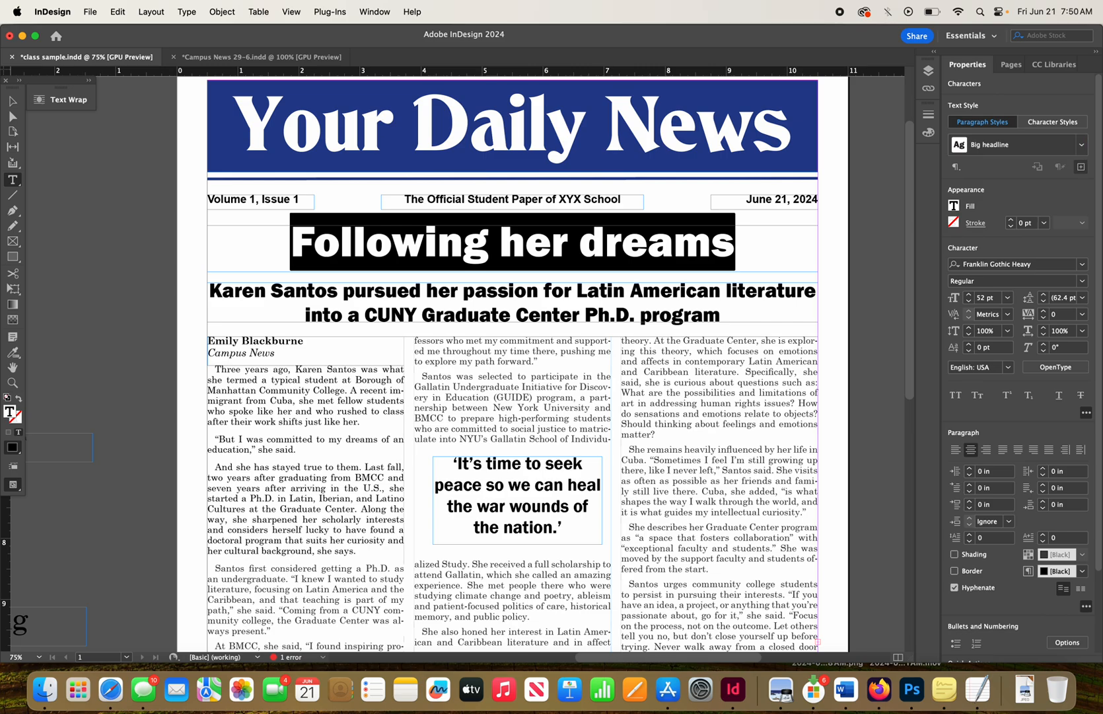
# - Create a paragraph style named Byline from the author's name above the lead story, and open the list of paragraph styles from the body text
pyautogui.tripleClick(617, 199)
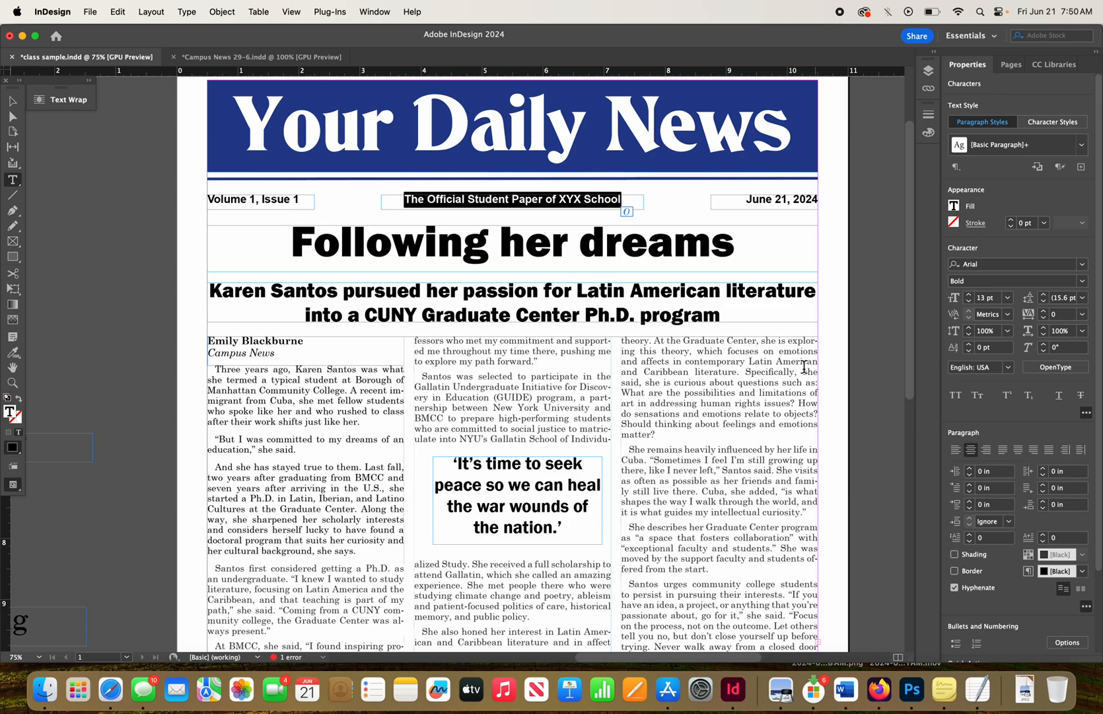
pyautogui.click(323, 342)
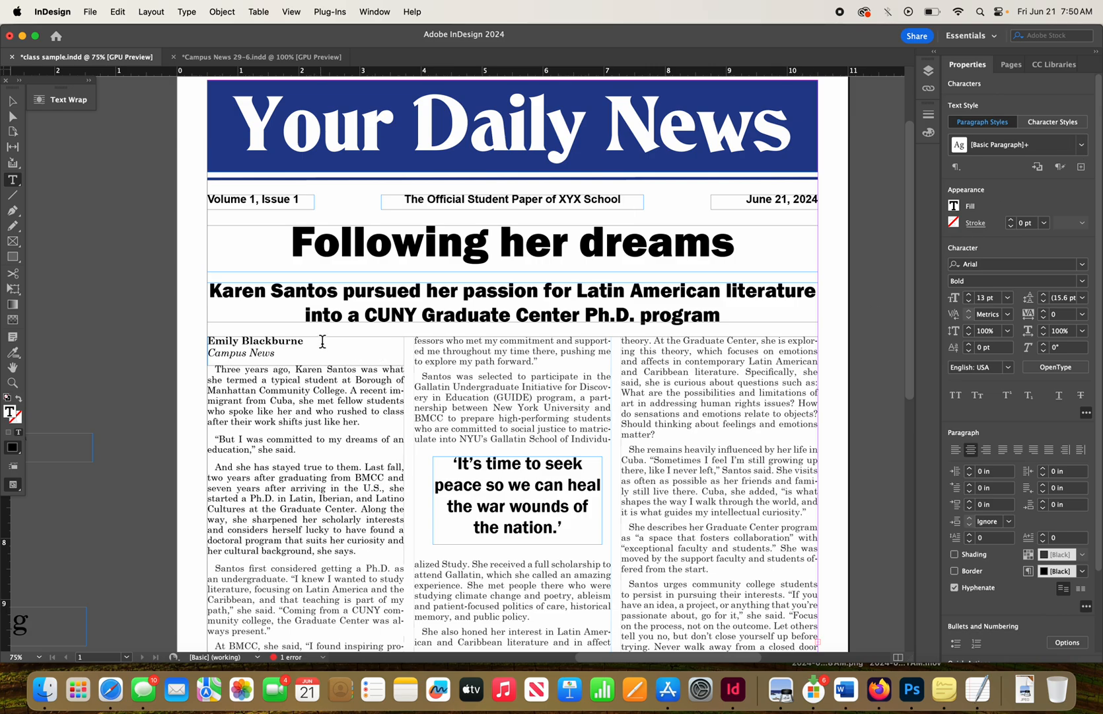
pyautogui.tripleClick(259, 348)
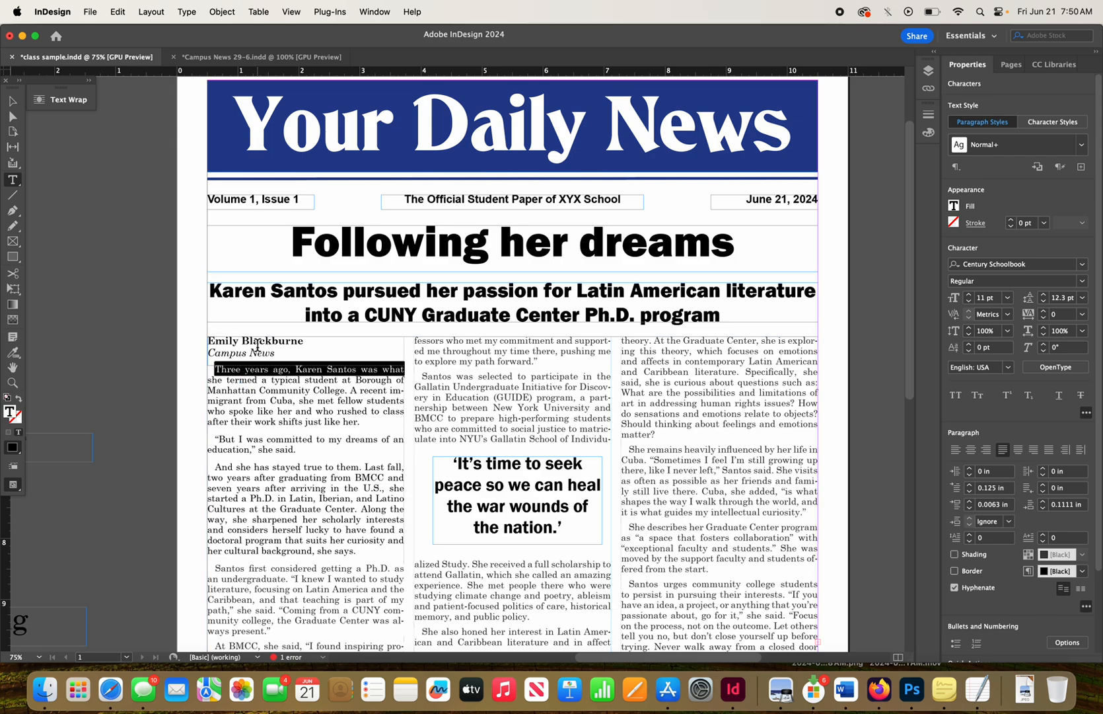
pyautogui.doubleClick(257, 346)
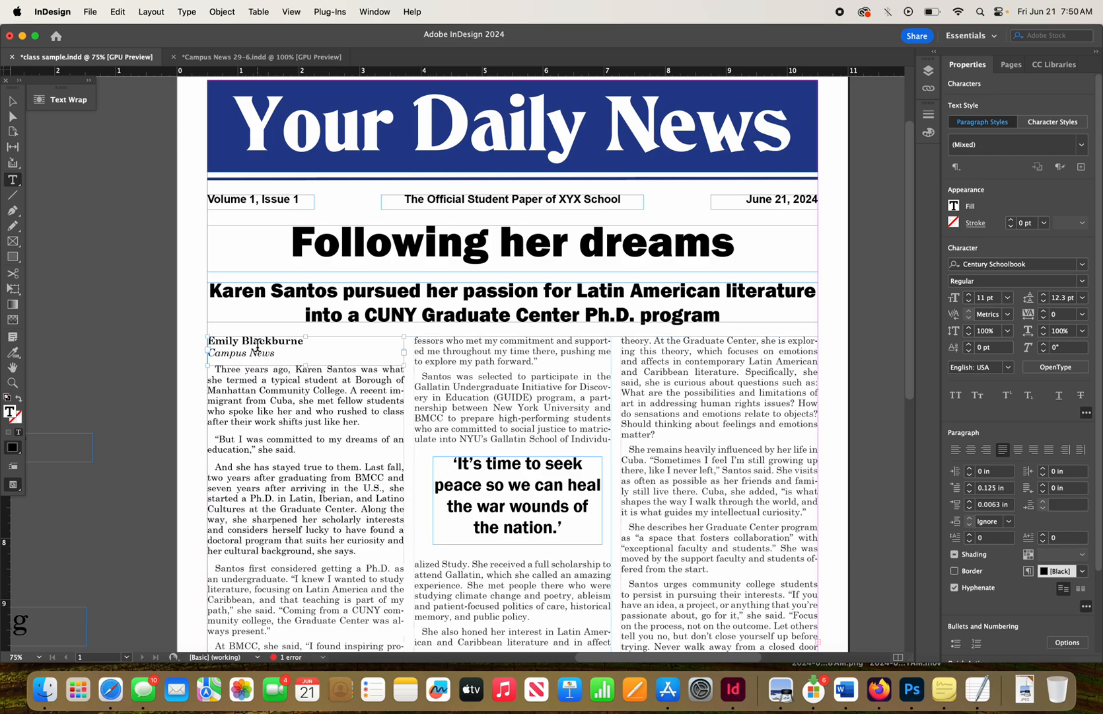
pyautogui.tripleClick(257, 346)
pyautogui.tripleClick(257, 345)
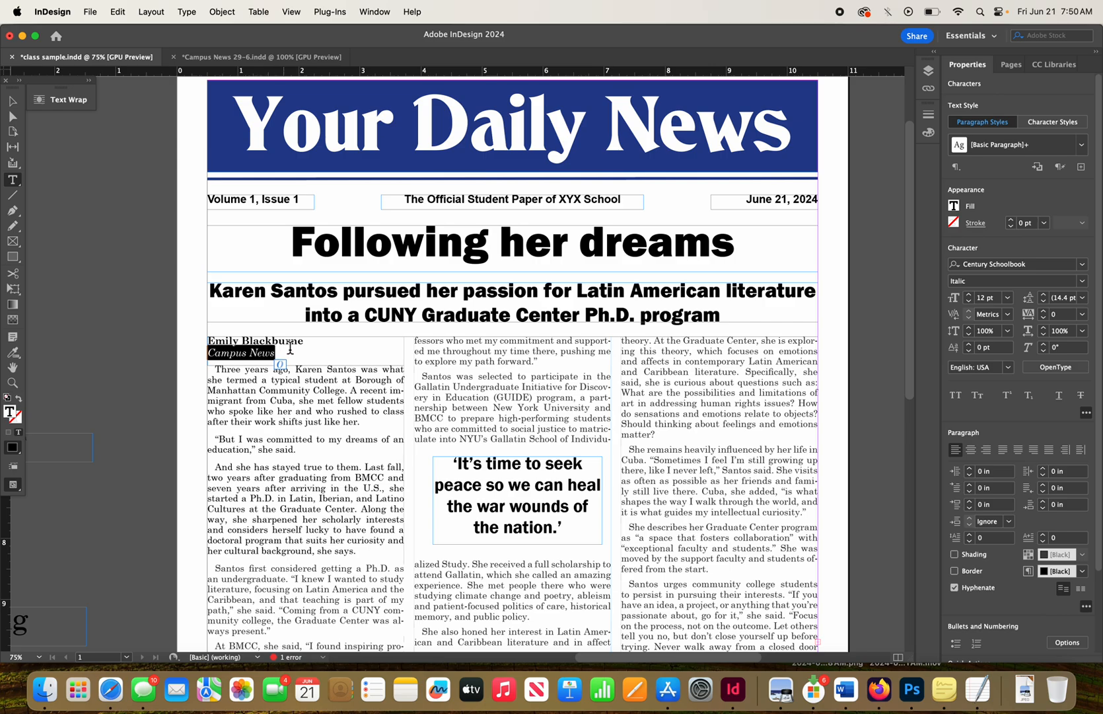
pyautogui.moveTo(305, 341); pyautogui.dragTo(207, 342)
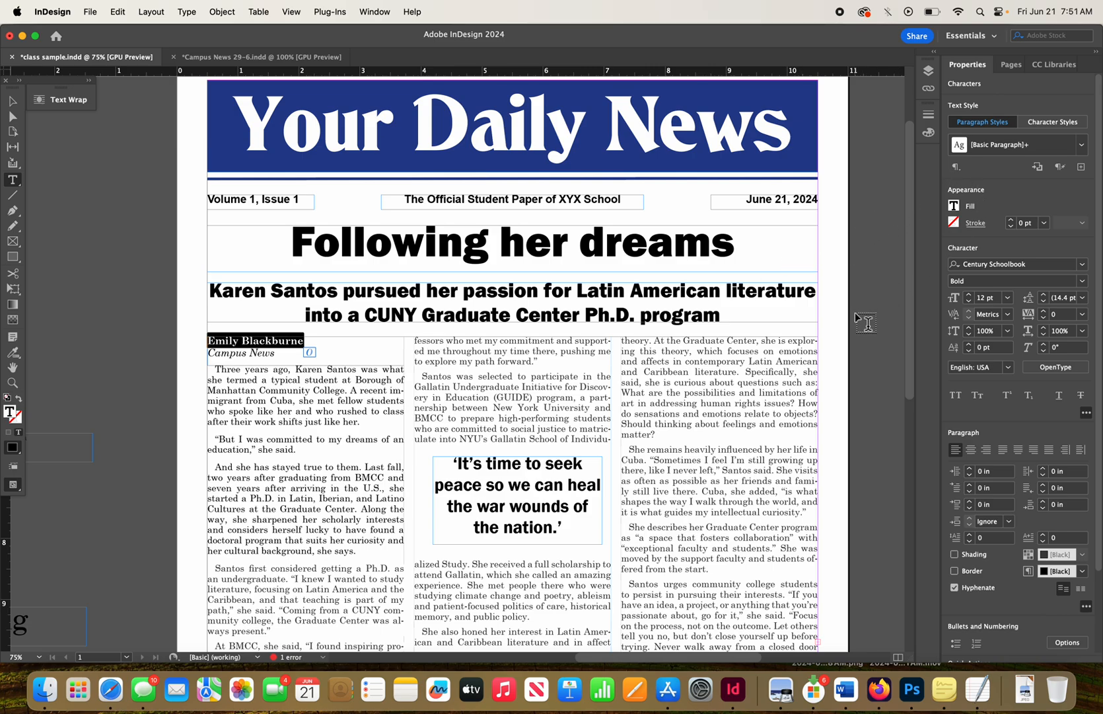
pyautogui.click(1081, 166)
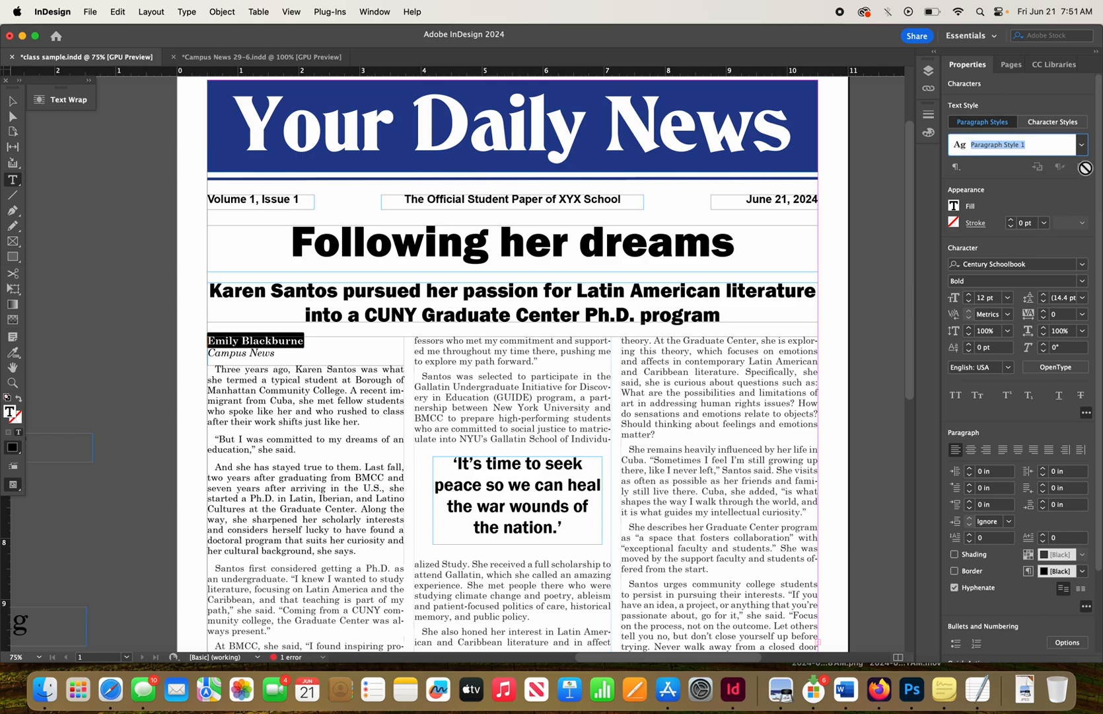
pyautogui.write('Byline')
pyautogui.press('Return')
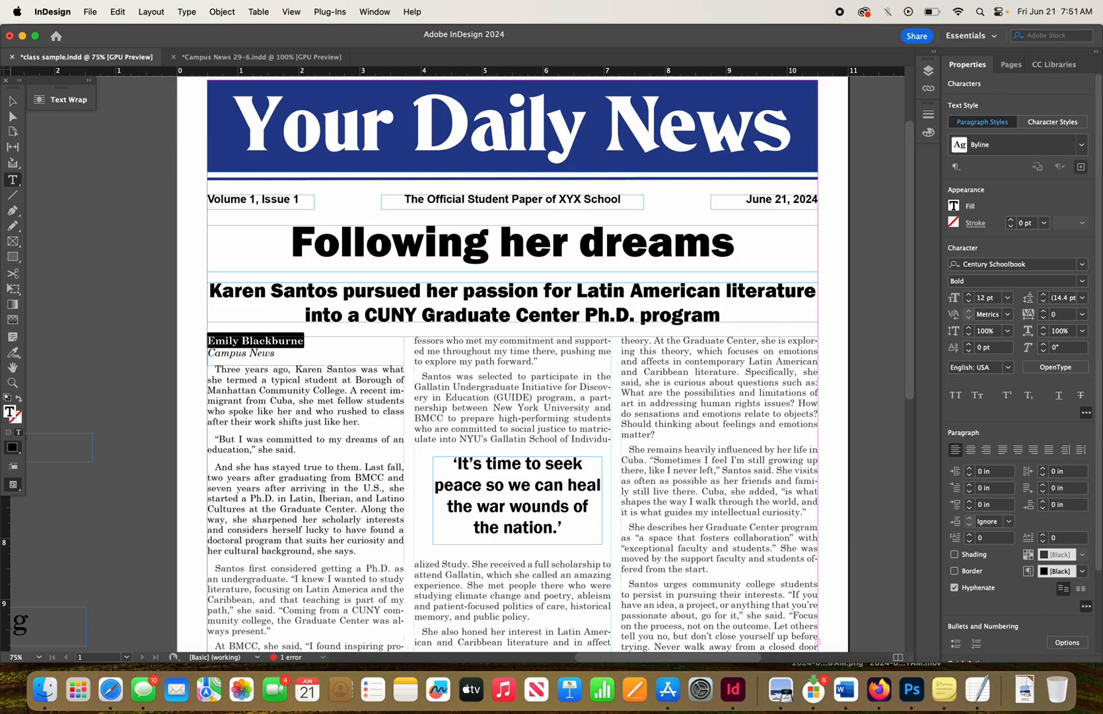
pyautogui.click(636, 395)
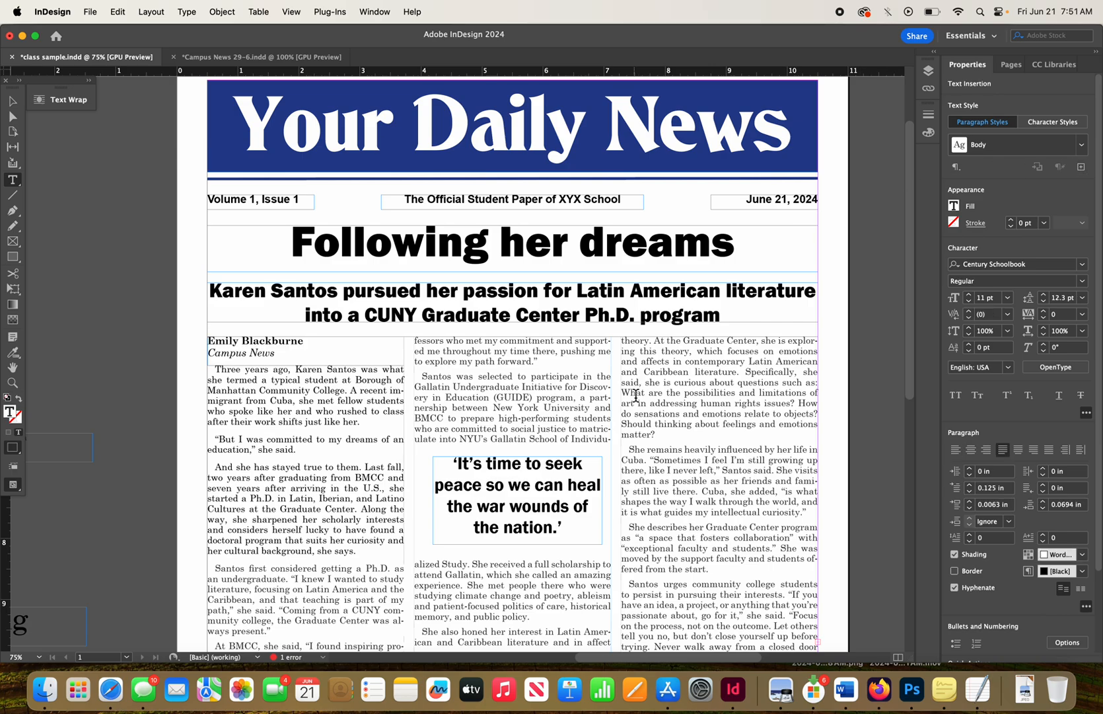
pyautogui.click(1083, 147)
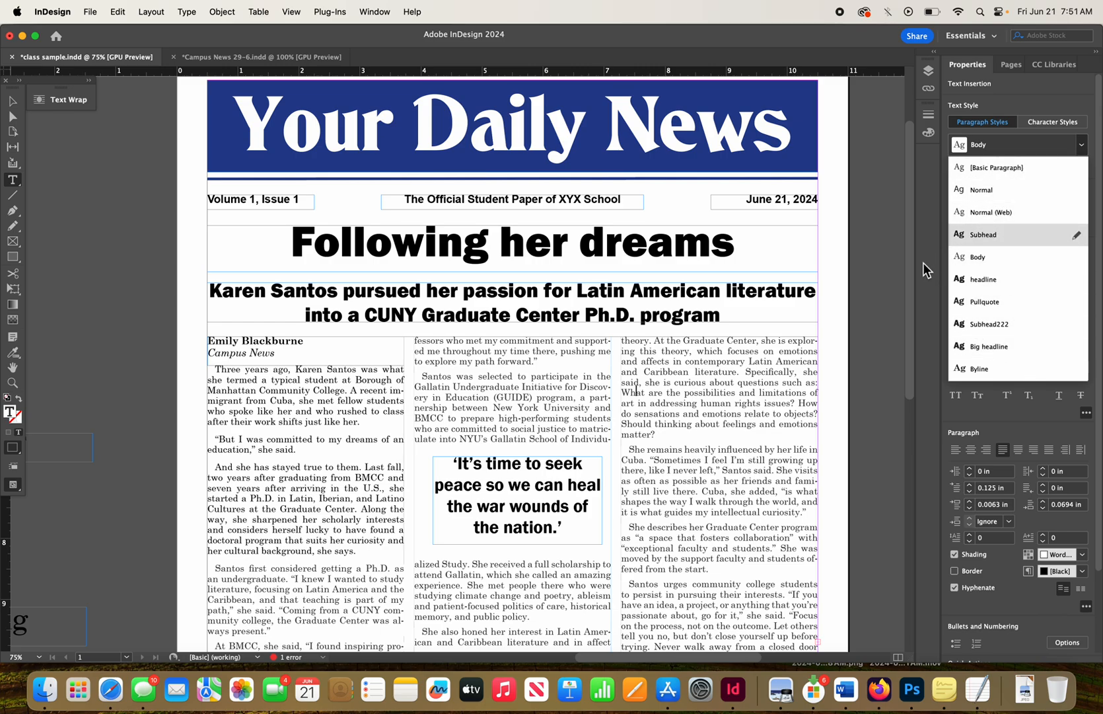
# - Draw a text frame on the pasteboard beside the placeholder story and paste in a copy of its "This is a story about something. It all began with a song."
pyautogui.moveTo(909, 262); pyautogui.dragTo(936, 457)
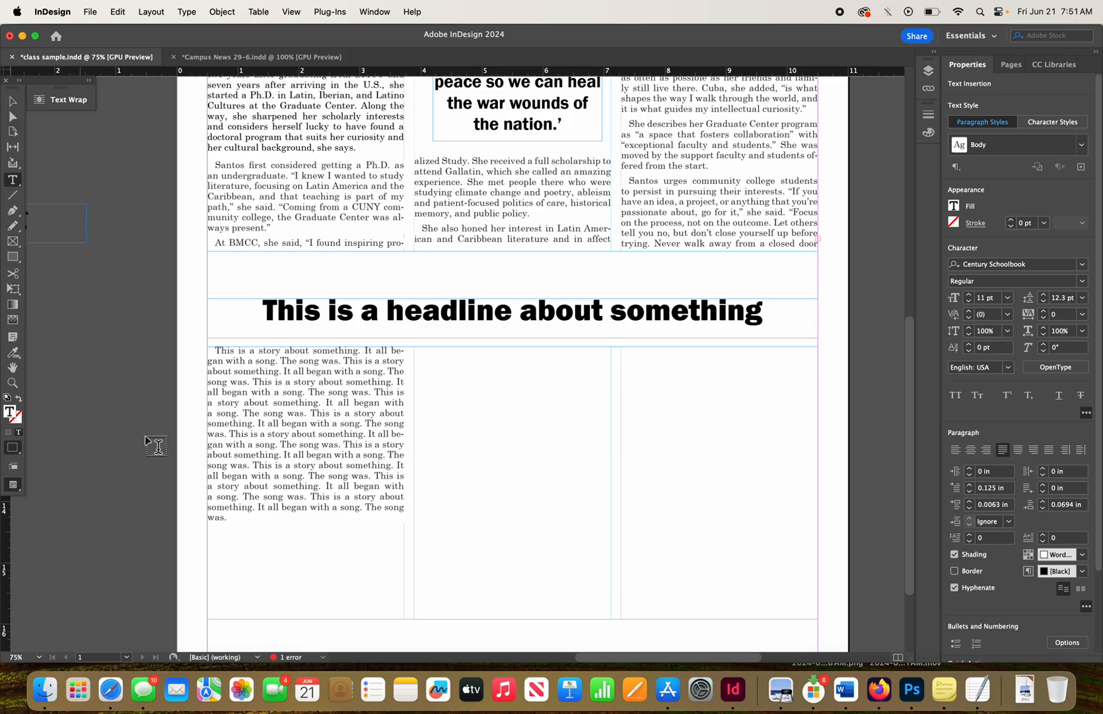
pyautogui.moveTo(593, 658); pyautogui.dragTo(550, 658)
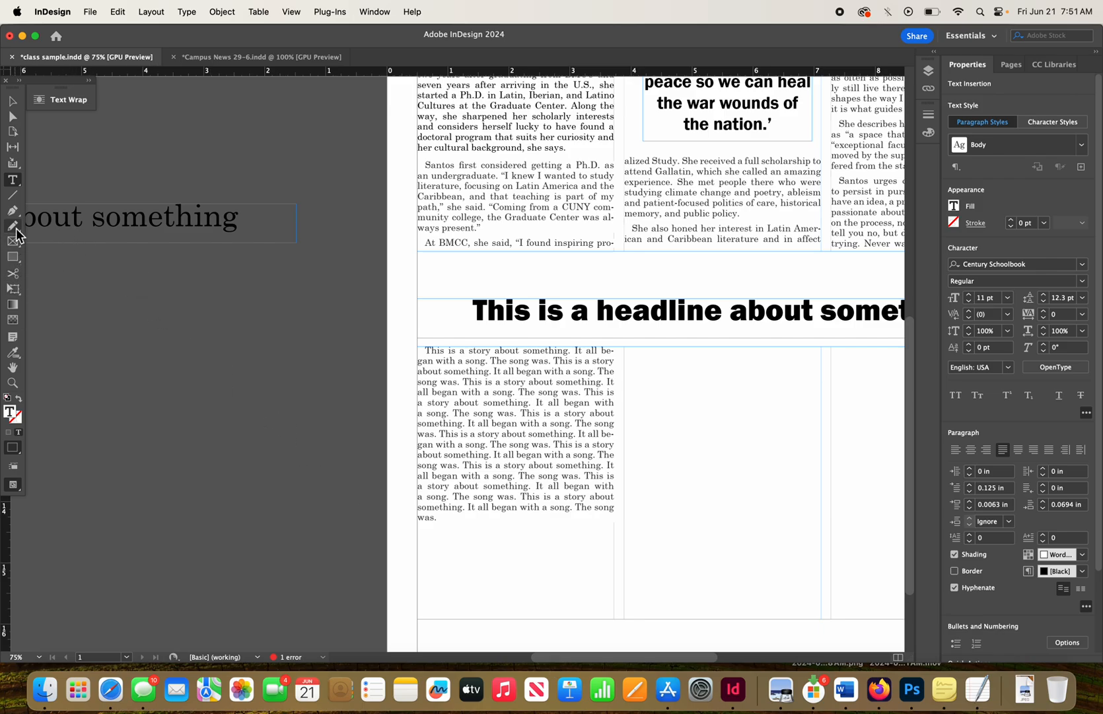
pyautogui.moveTo(161, 359)
pyautogui.mouseDown()
pyautogui.moveTo(200, 432)
pyautogui.moveTo(294, 475)
pyautogui.moveTo(314, 466)
pyautogui.mouseUp()
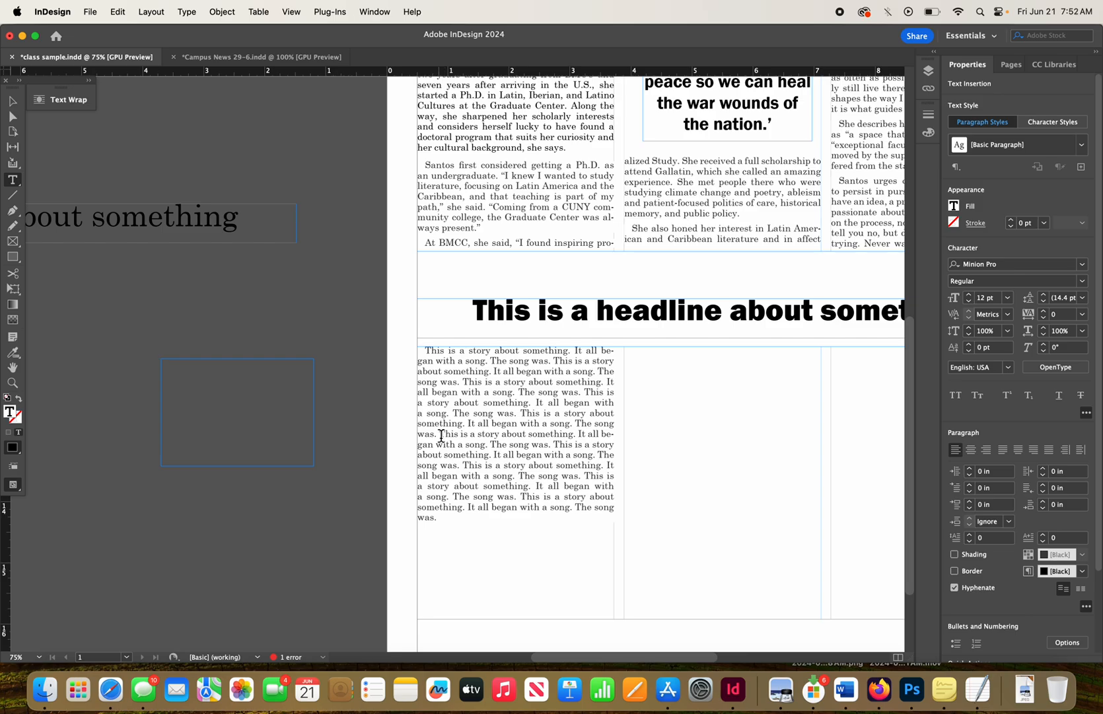
pyautogui.moveTo(442, 435); pyautogui.dragTo(489, 441)
pyautogui.press('super+c')
pyautogui.click(229, 409)
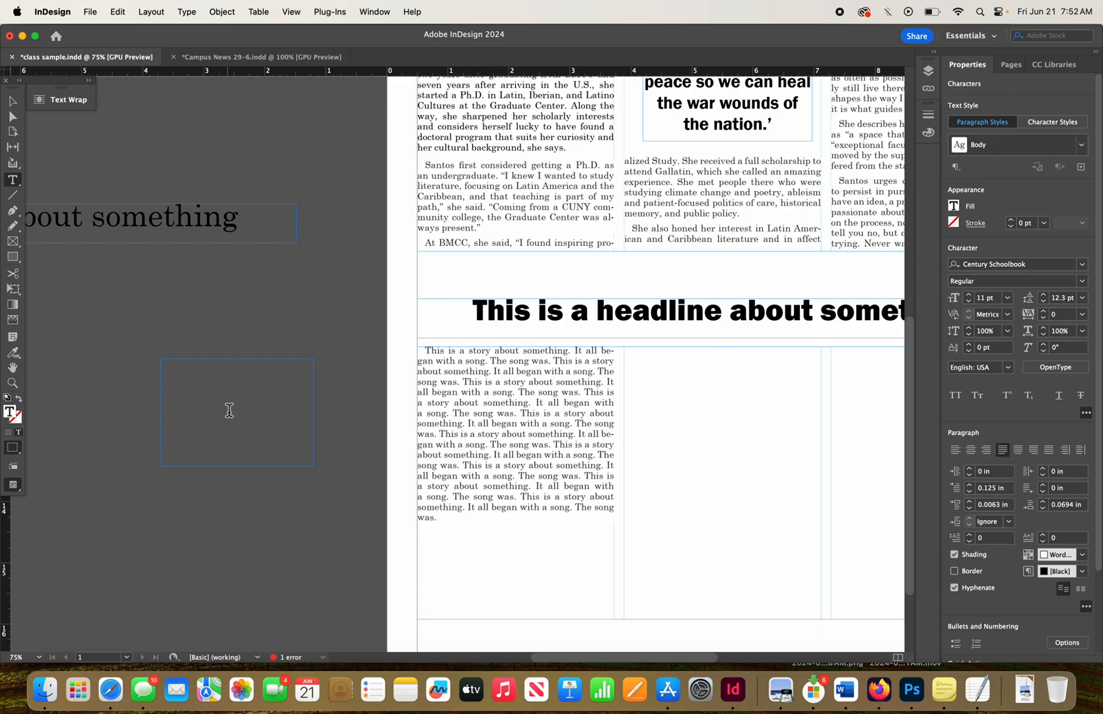
pyautogui.press('super+v')
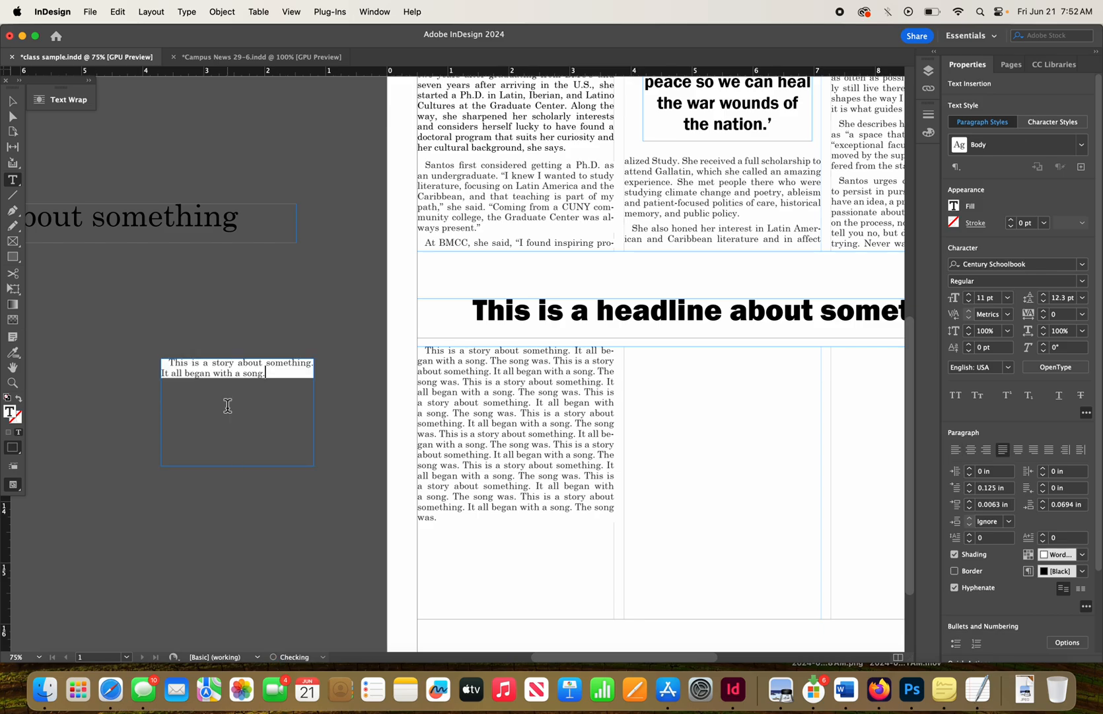
# - Apply the Pullquote paragraph style to the copied story text in the pasteboard frame
pyautogui.moveTo(267, 374); pyautogui.dragTo(161, 363)
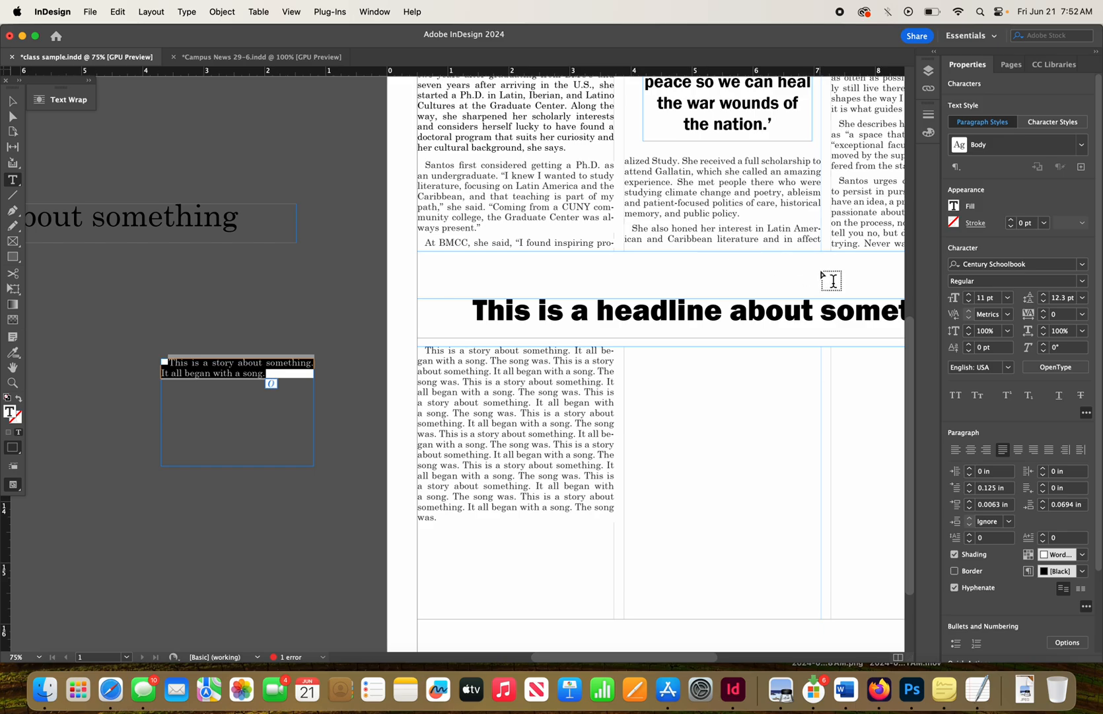
pyautogui.click(1083, 148)
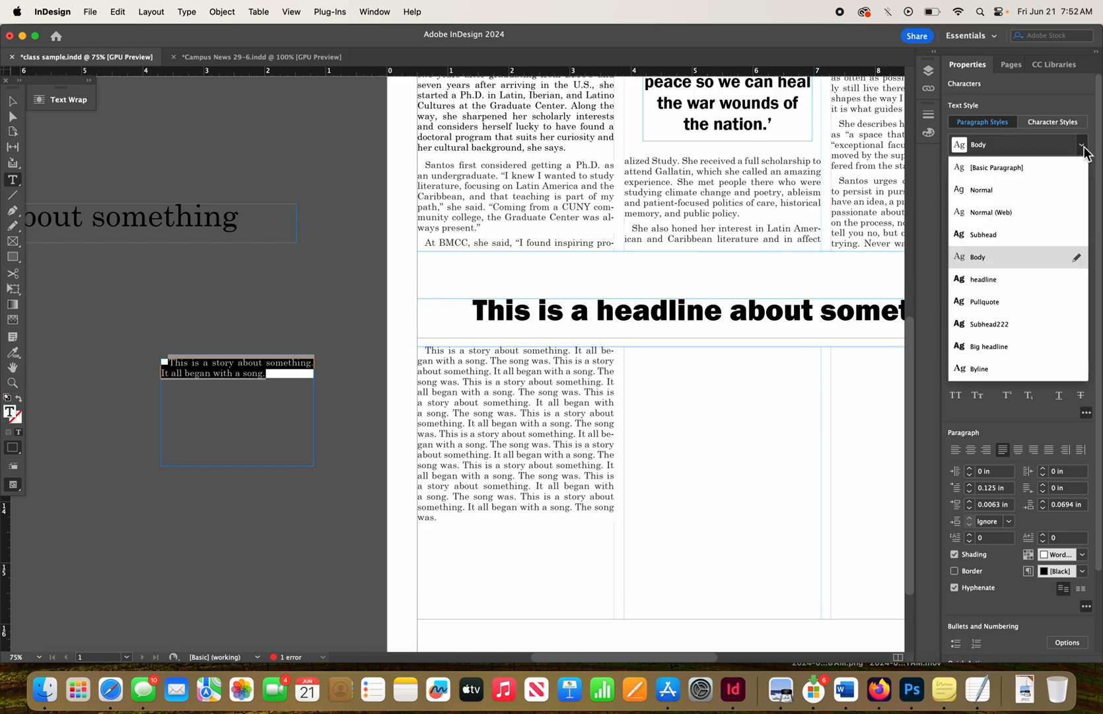
pyautogui.click(1028, 321)
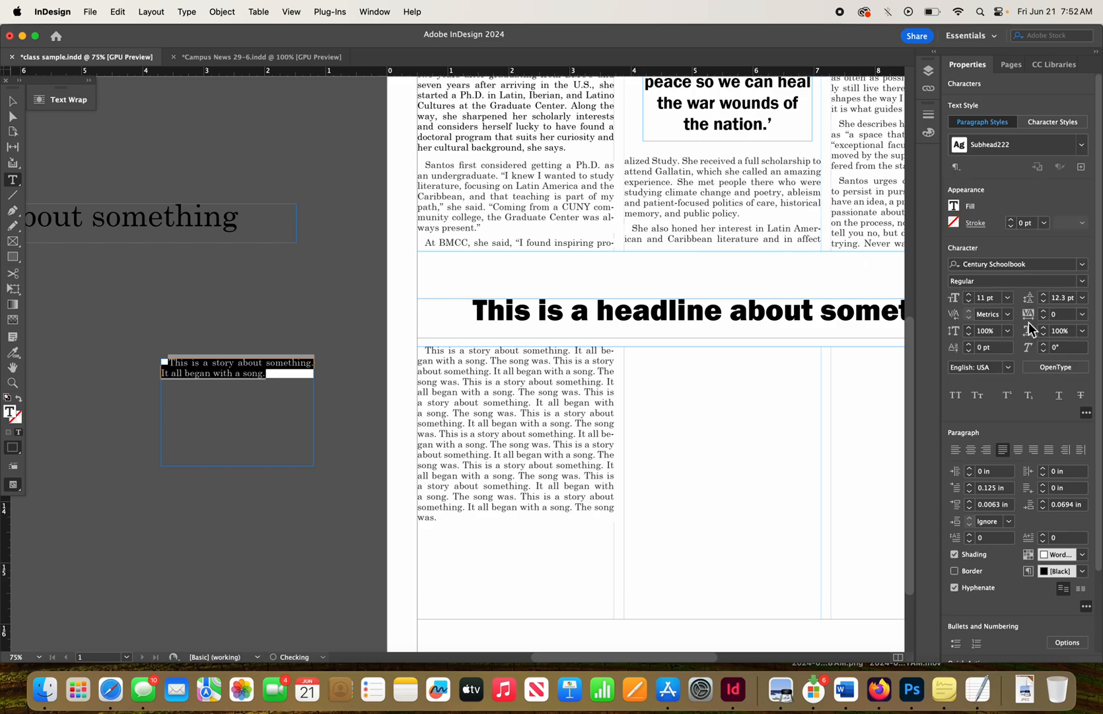
pyautogui.click(1082, 148)
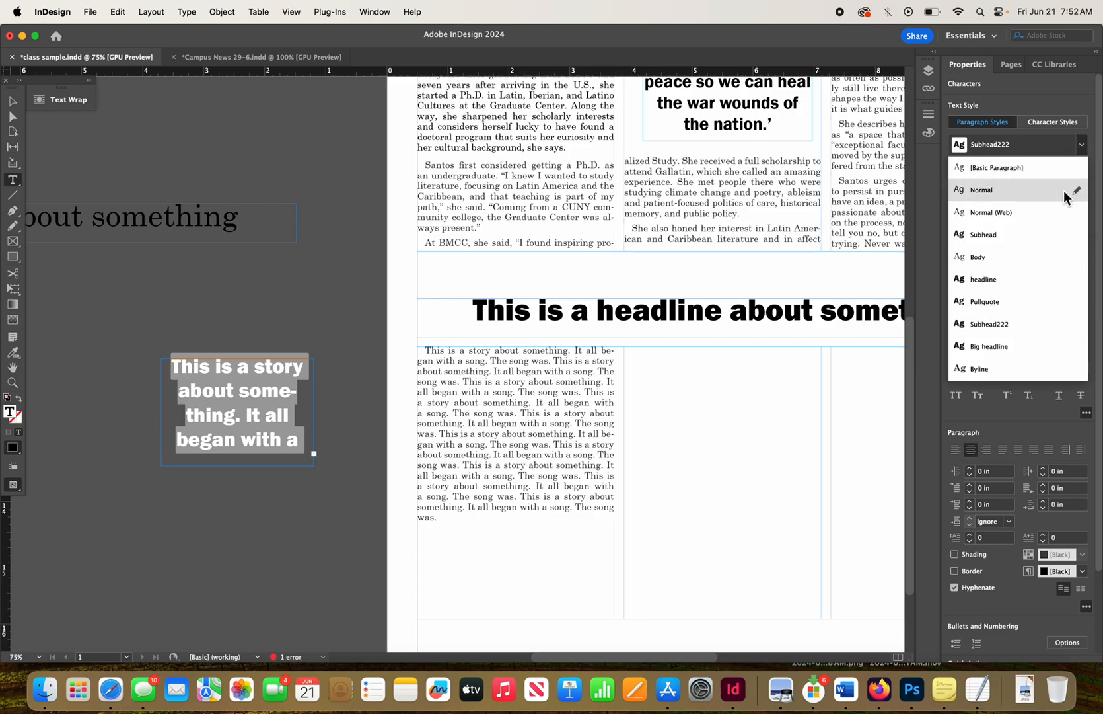
pyautogui.click(1032, 296)
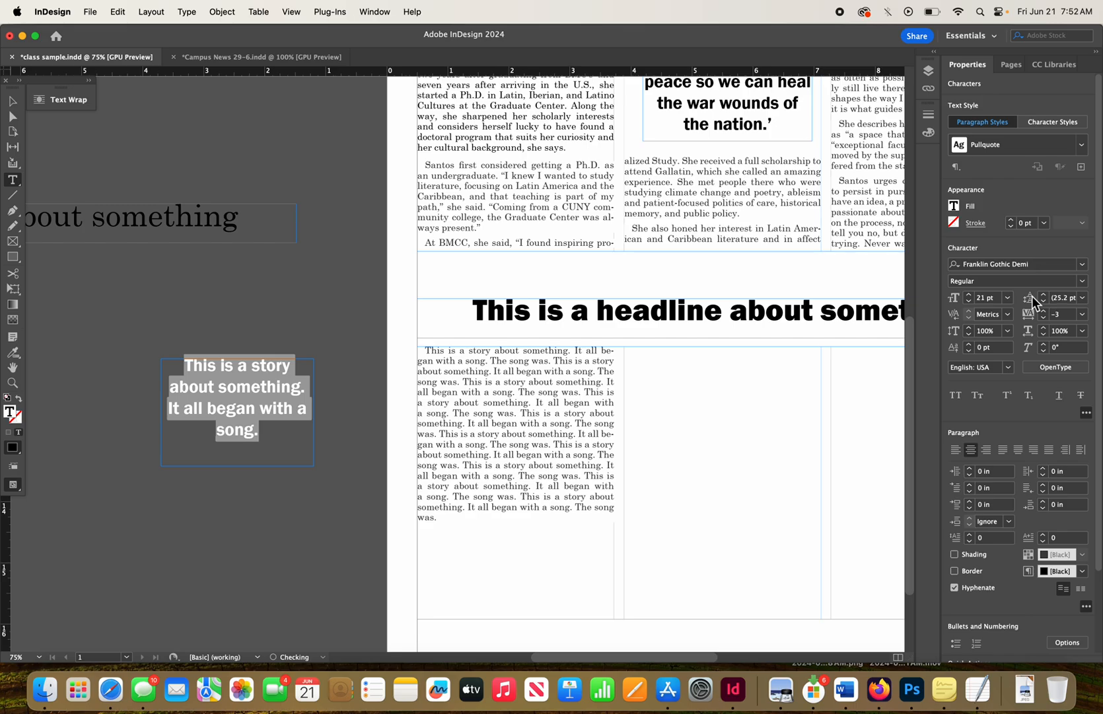
# - Enclose the pasteboard pull quote in single quotation marks and shorten its text frame from below
pyautogui.click(187, 366)
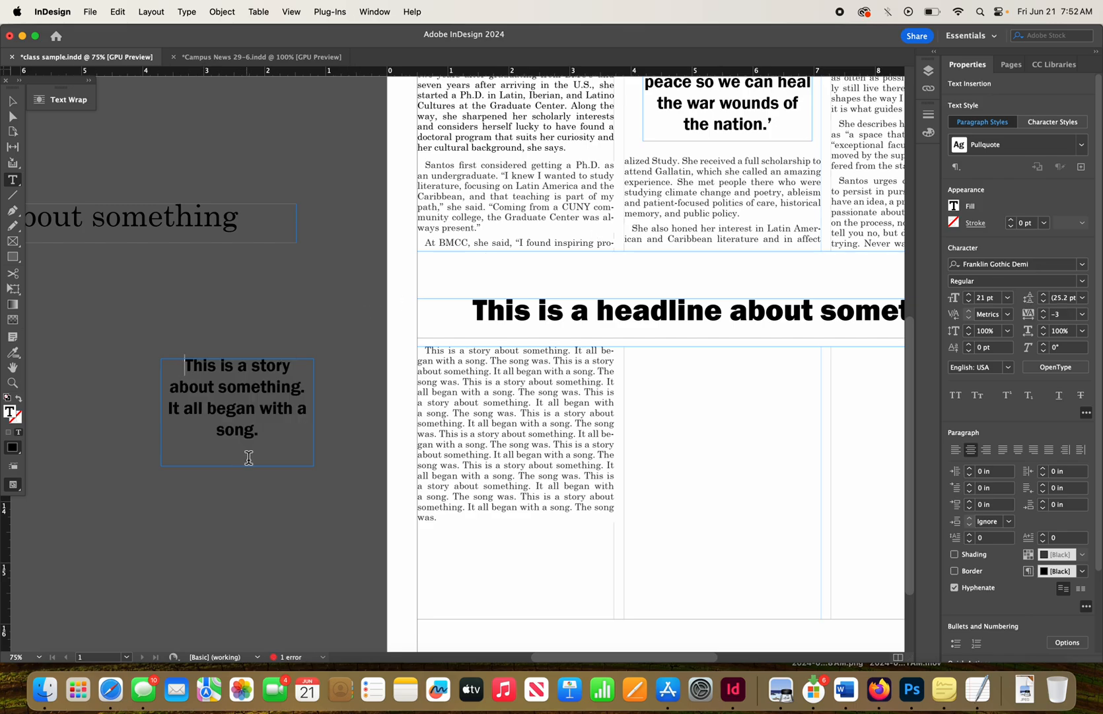
pyautogui.write("'")
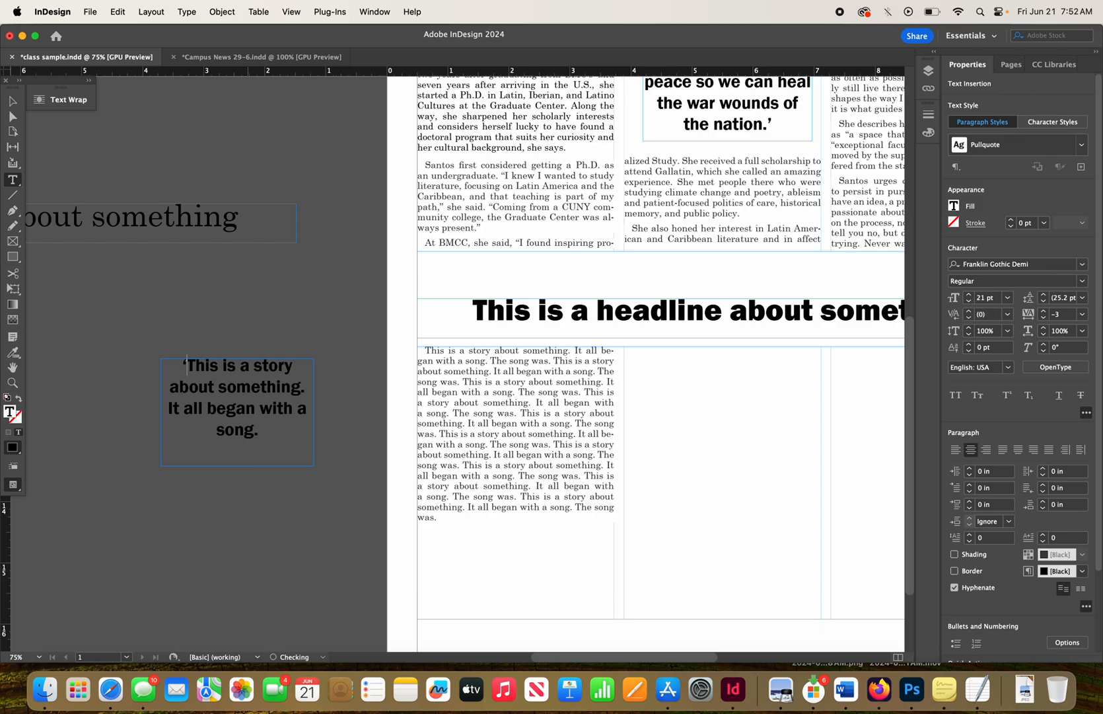
pyautogui.click(266, 438)
pyautogui.write("'")
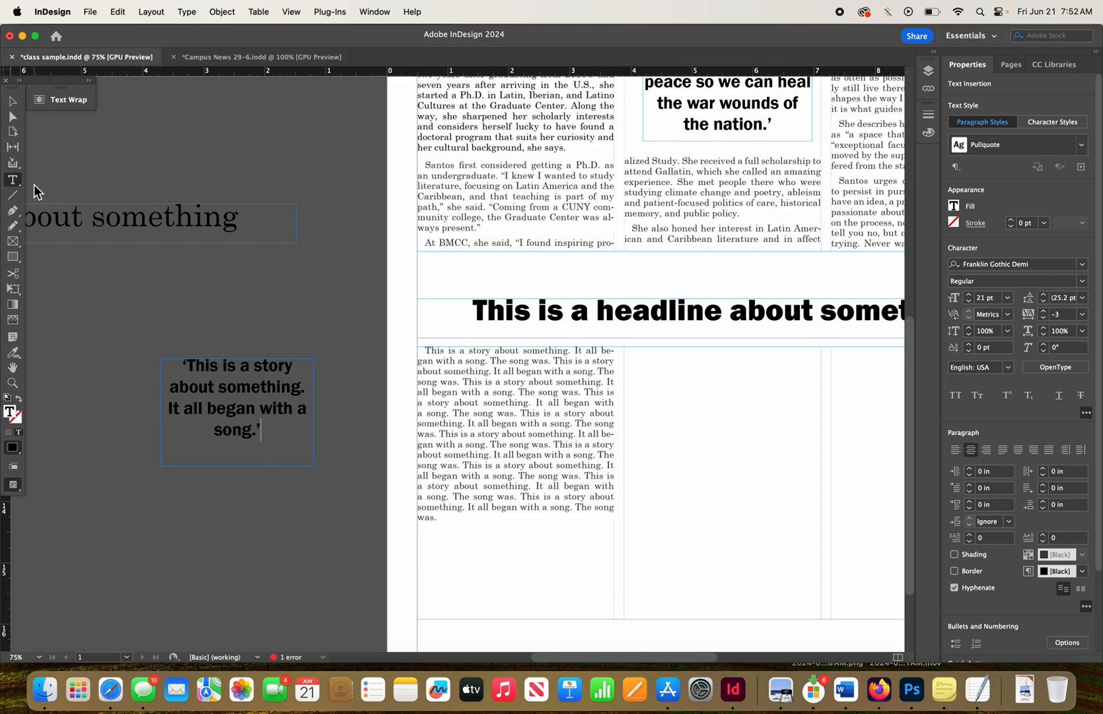
pyautogui.click(14, 104)
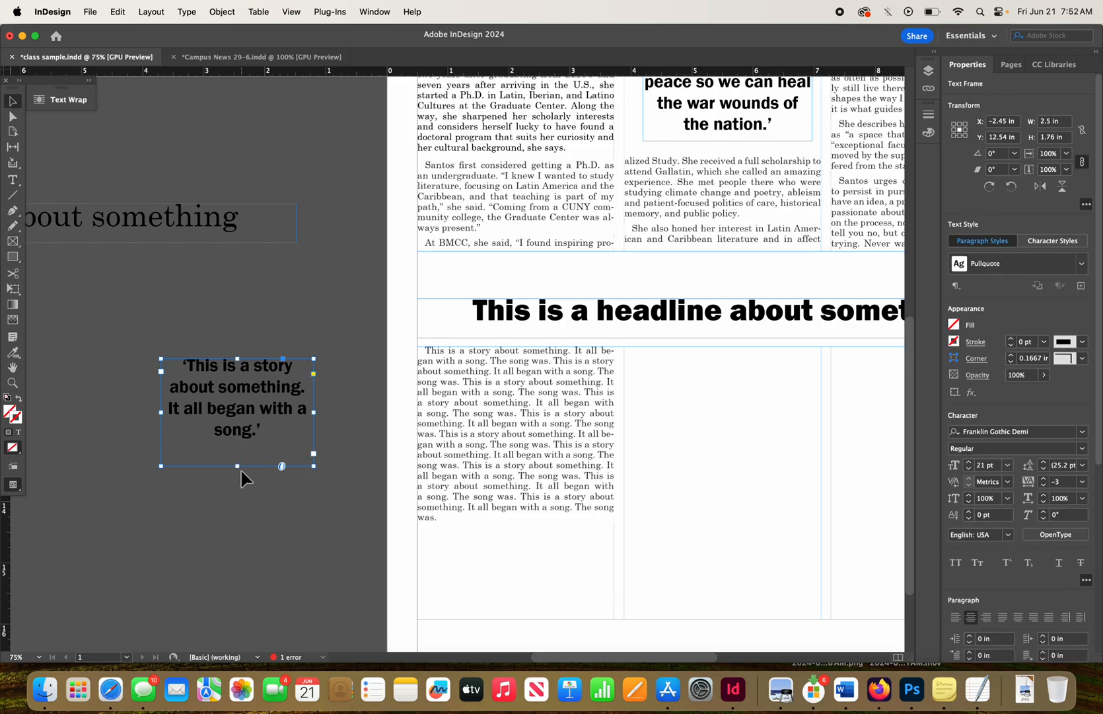
pyautogui.moveTo(238, 466); pyautogui.dragTo(242, 452)
# - Rebreak the pull quote so its last lines read "It all began" and "with a song," and shorten its frame to 1.44 in high
pyautogui.doubleClick(297, 411)
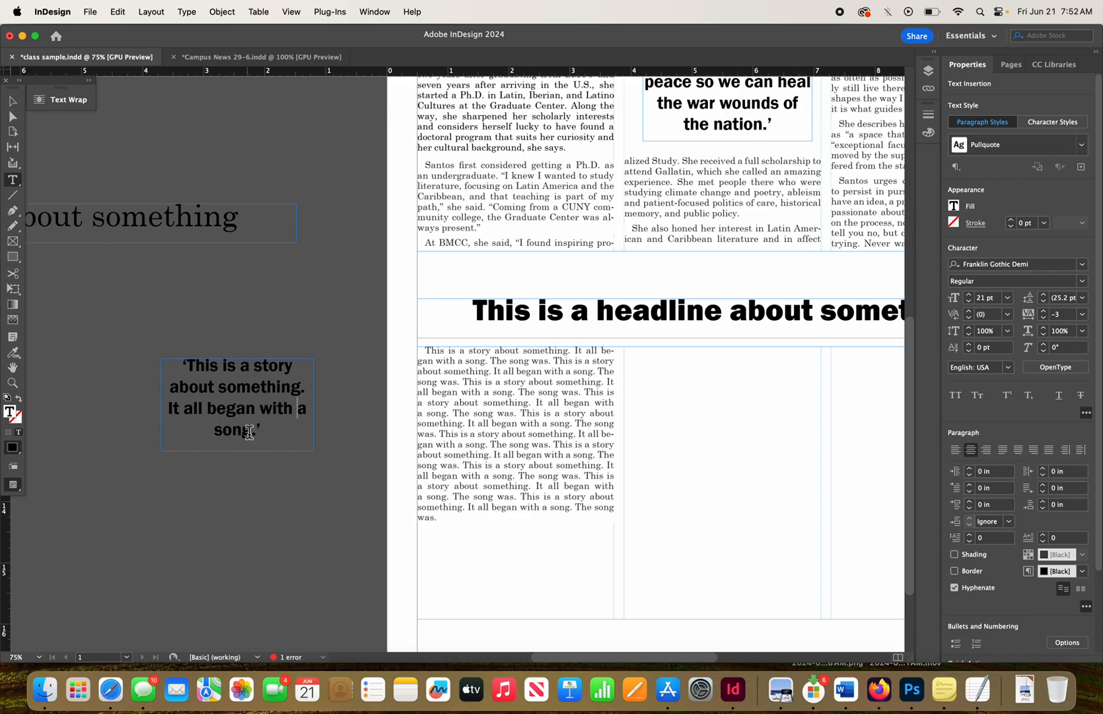
pyautogui.moveTo(299, 413); pyautogui.dragTo(295, 412)
pyautogui.hotkey('shift', 'Return')
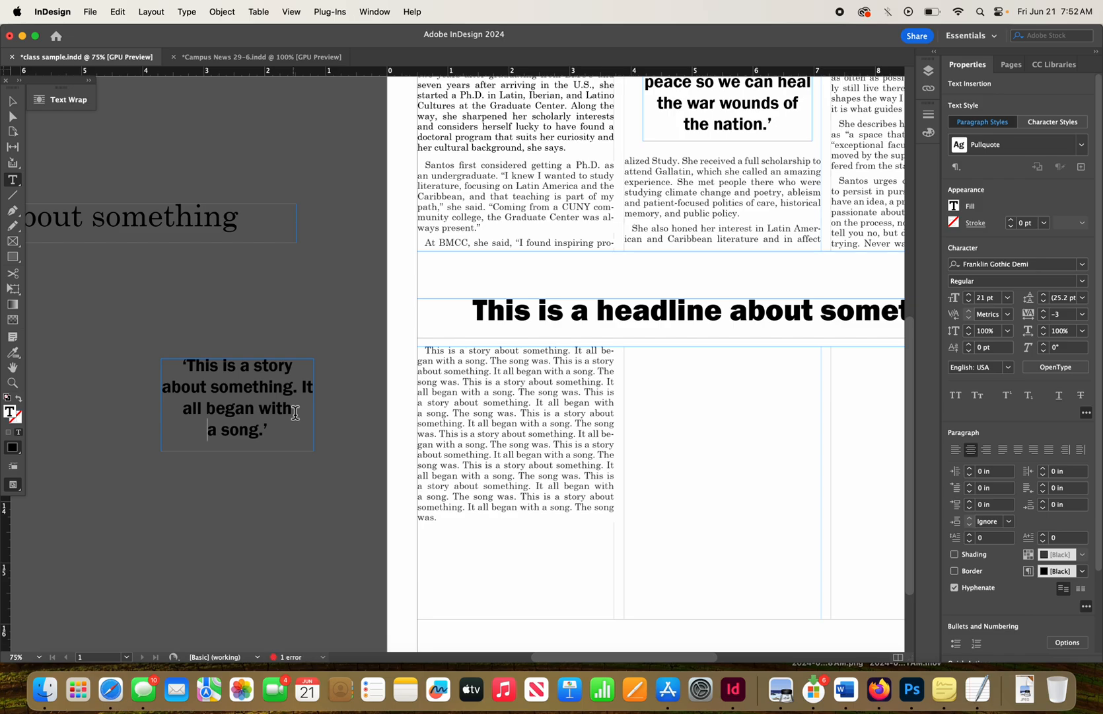
pyautogui.moveTo(297, 387); pyautogui.dragTo(302, 389)
pyautogui.hotkey('shift', 'Return')
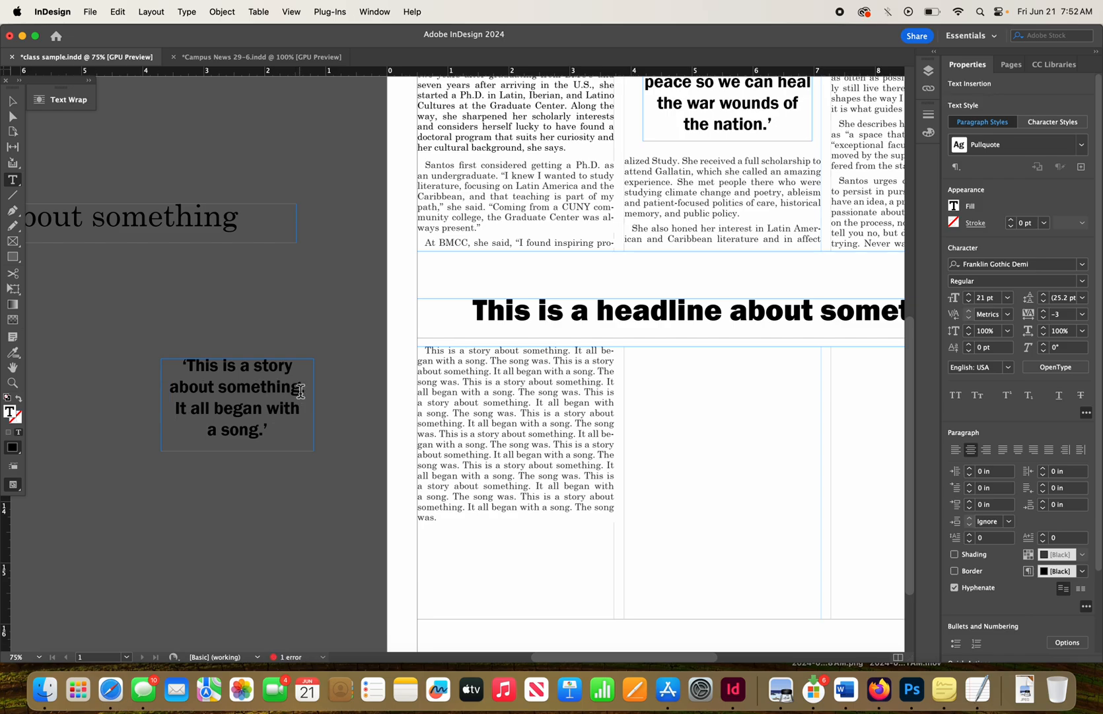
pyautogui.click(263, 409)
pyautogui.hotkey('shift', 'Return')
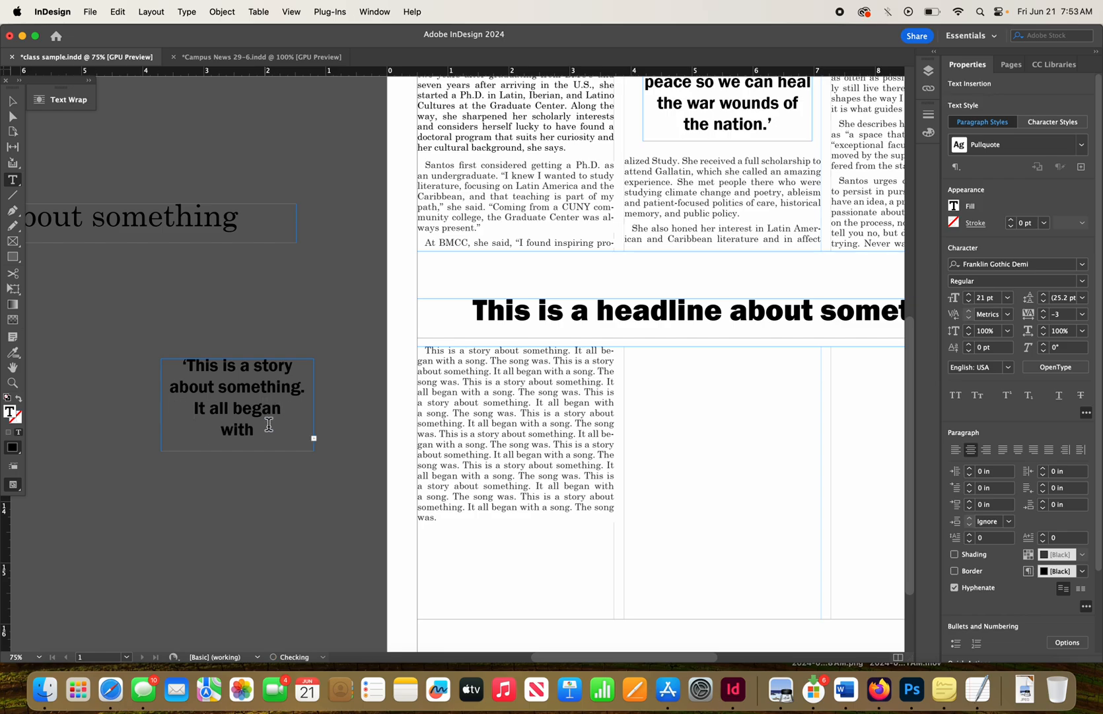
pyautogui.click(272, 436)
pyautogui.press('Delete')
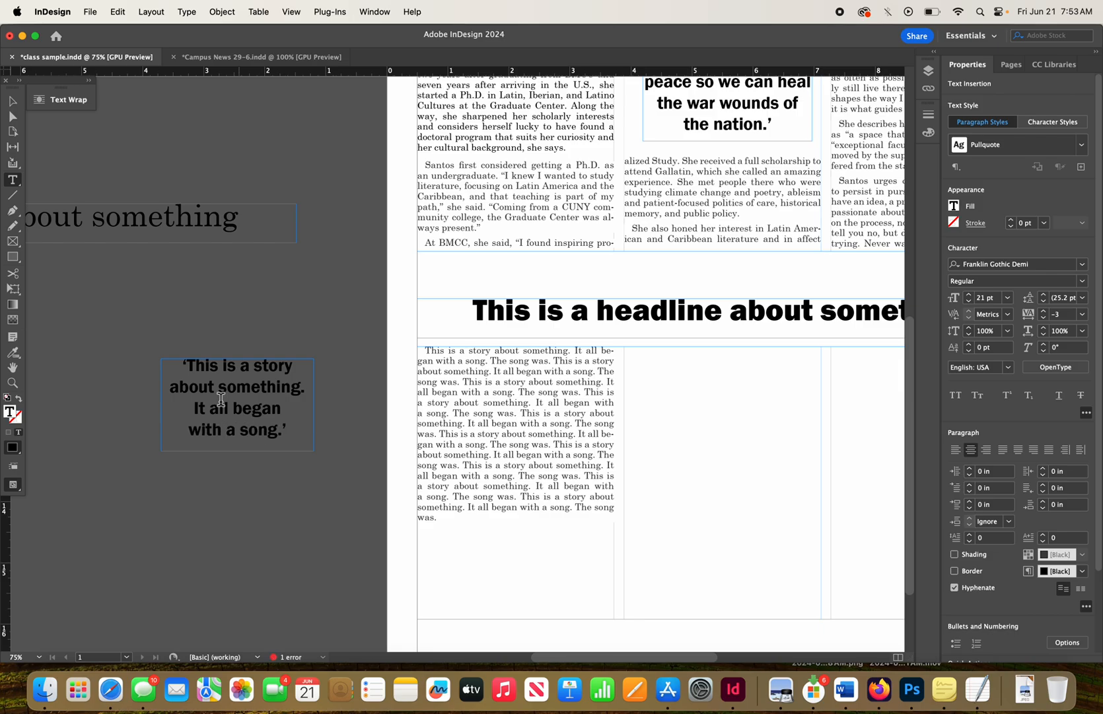
pyautogui.click(12, 101)
pyautogui.moveTo(242, 456); pyautogui.dragTo(242, 447)
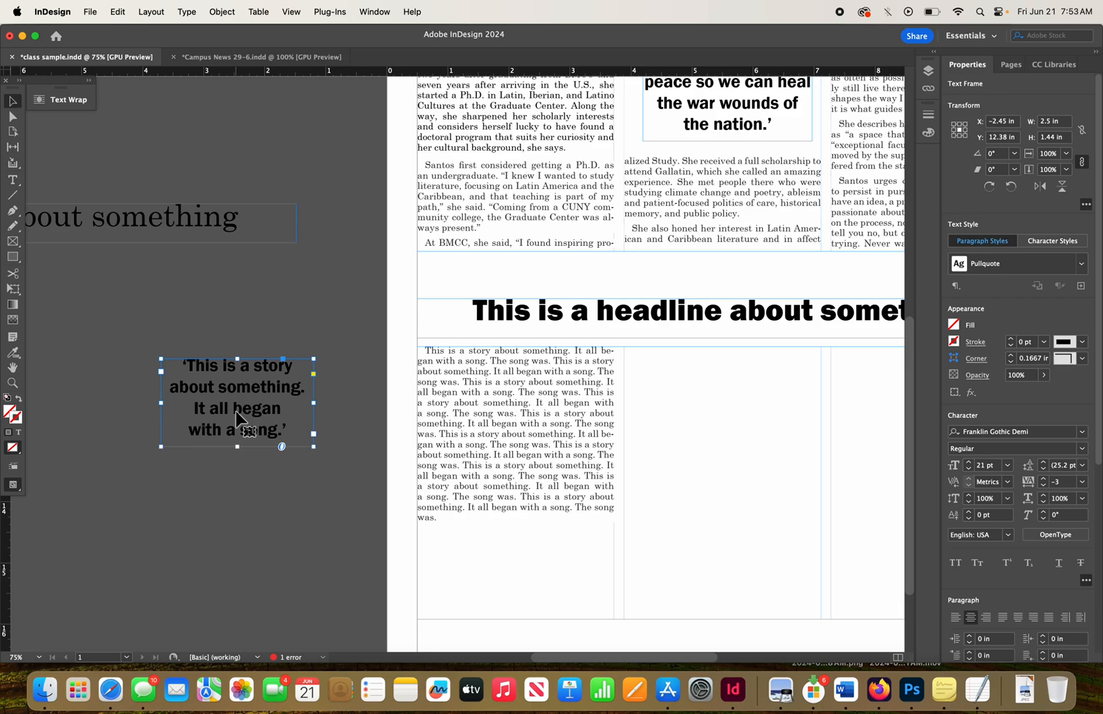
# - Move the pull quote from the pasteboard across the gutter between the placeholder story's first and second columns
pyautogui.doubleClick(736, 114)
pyautogui.press('super+a')
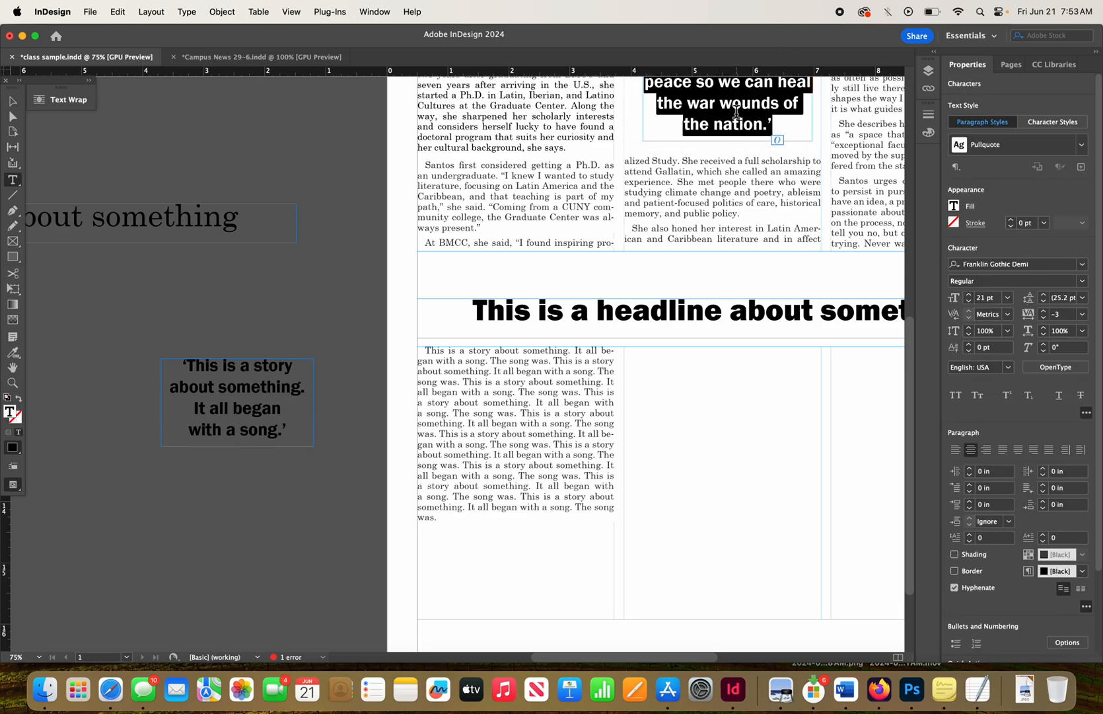
pyautogui.tripleClick(229, 411)
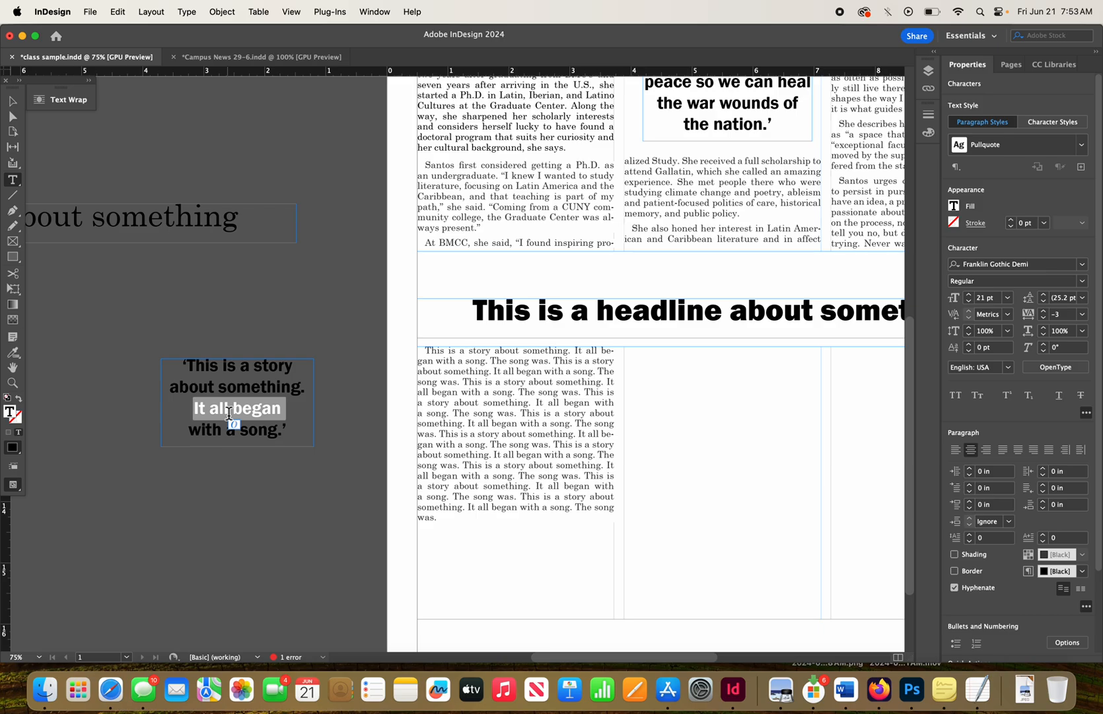
pyautogui.click(229, 411)
pyautogui.click(12, 101)
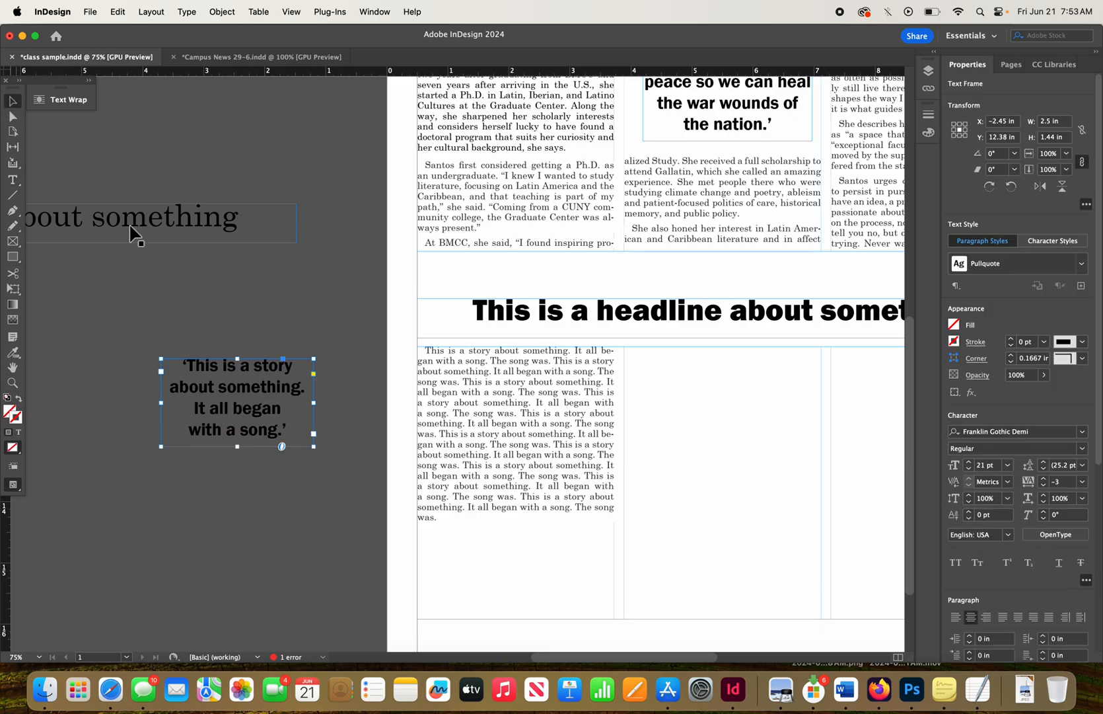
pyautogui.moveTo(233, 377); pyautogui.dragTo(621, 415)
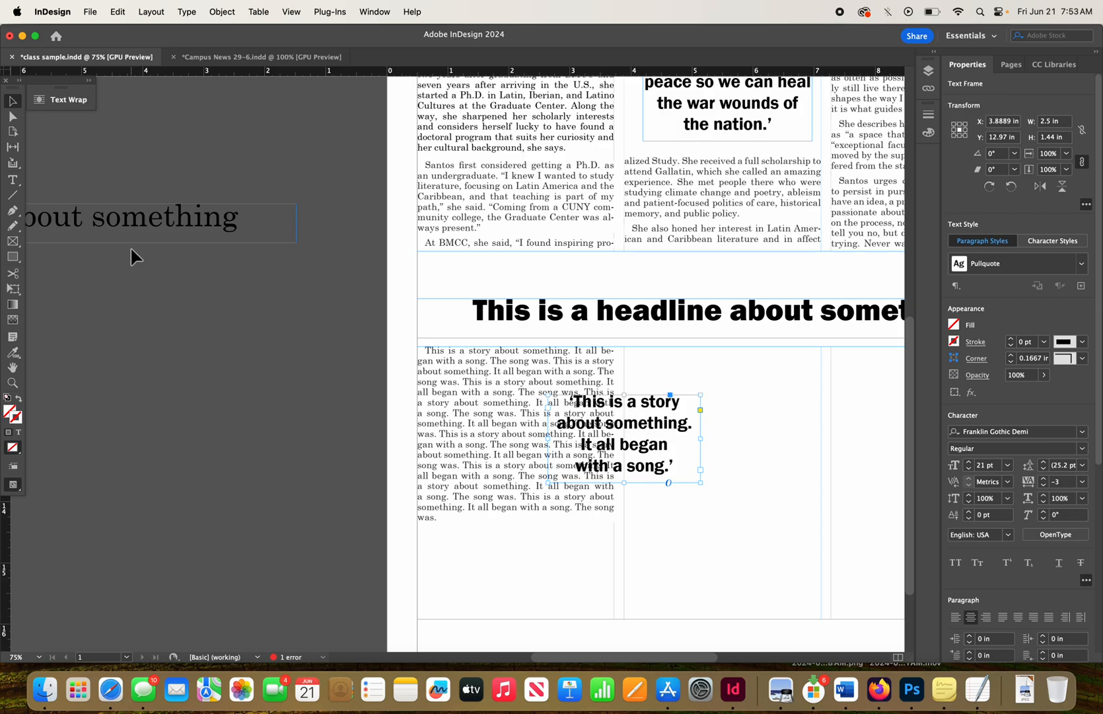
# - Wrap the body text around the pull quote's object shape with a 0.125 in offset on all sides
pyautogui.click(61, 99)
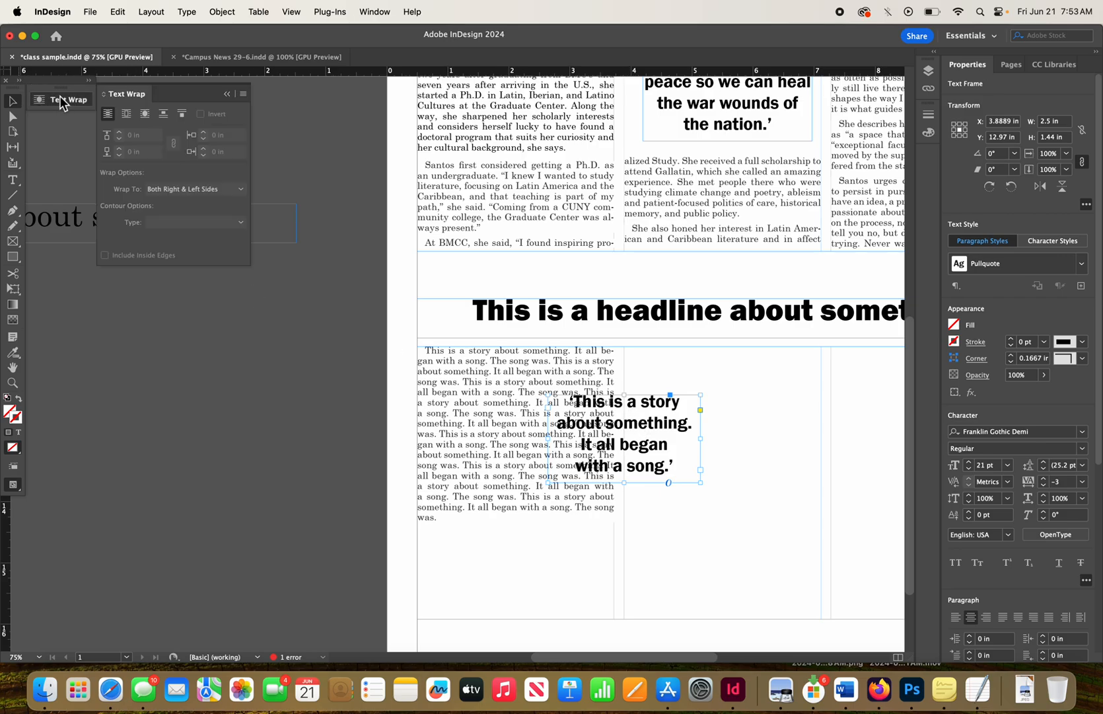
pyautogui.click(145, 117)
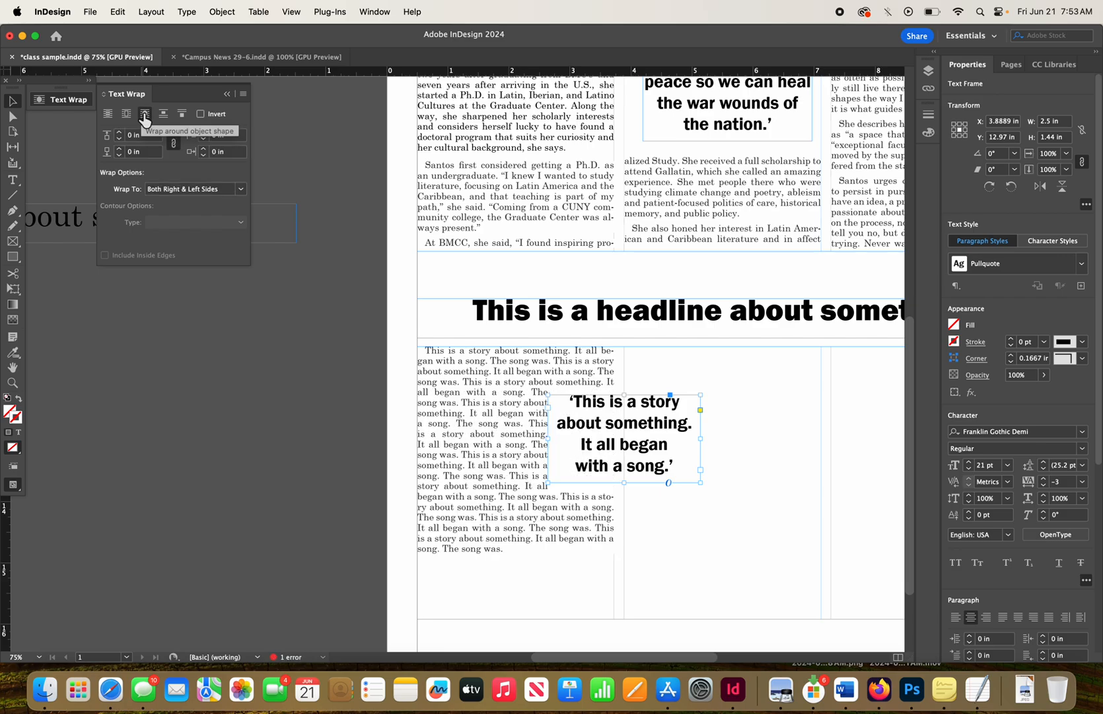
pyautogui.click(120, 132)
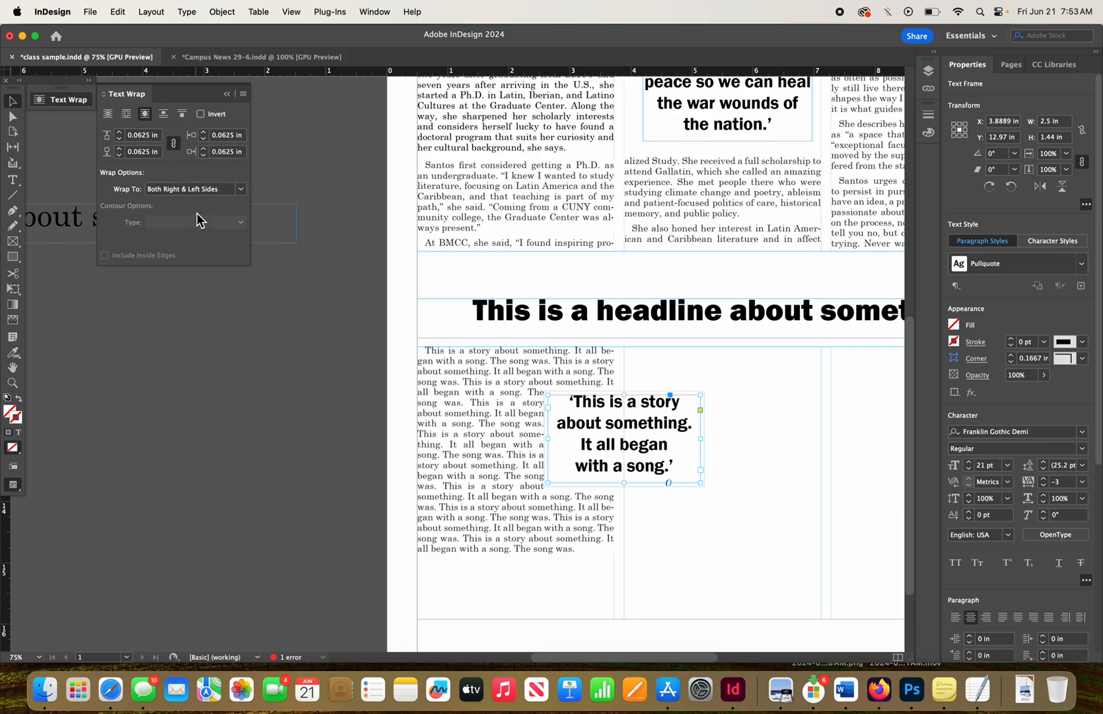
pyautogui.click(120, 132)
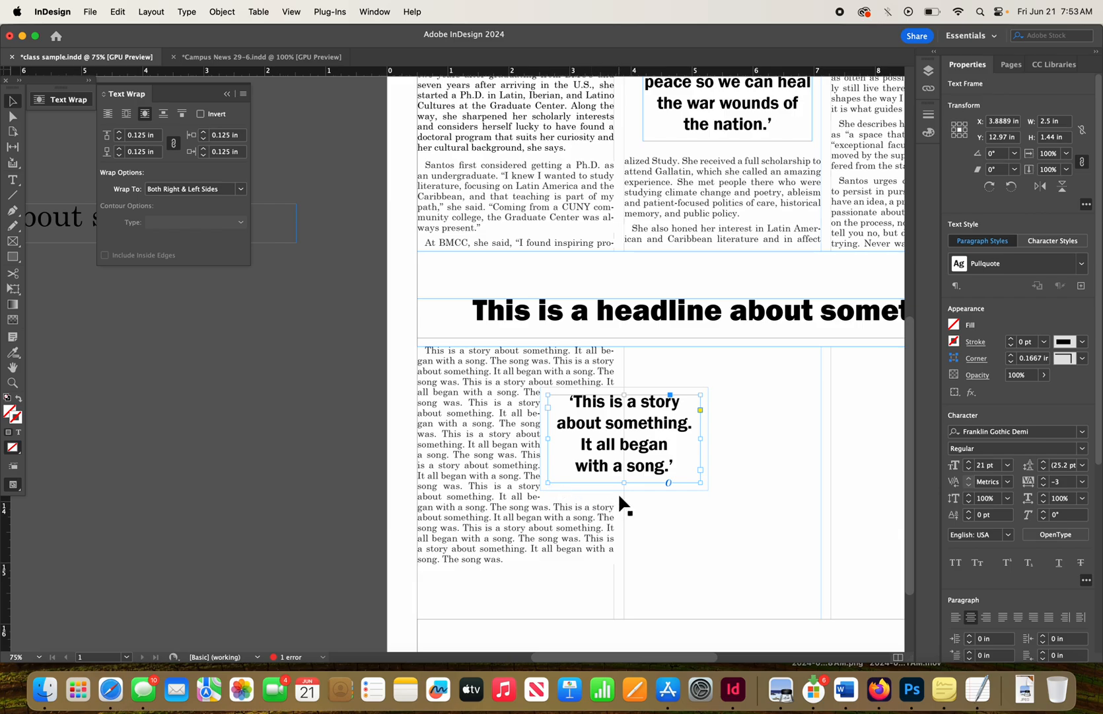
# - Try independent bottom and top wrap offsets of 0.1875 in and 0.0625 in on the pull quote, and relink all sides at 0.125 in
pyautogui.click(173, 143)
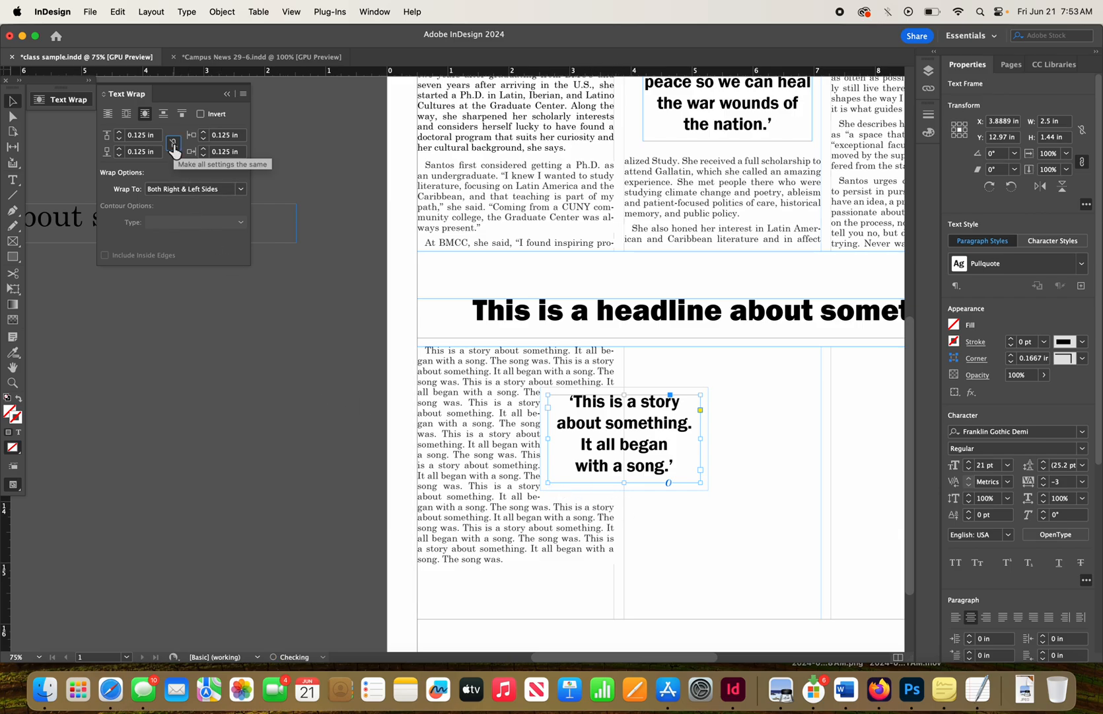
pyautogui.click(121, 149)
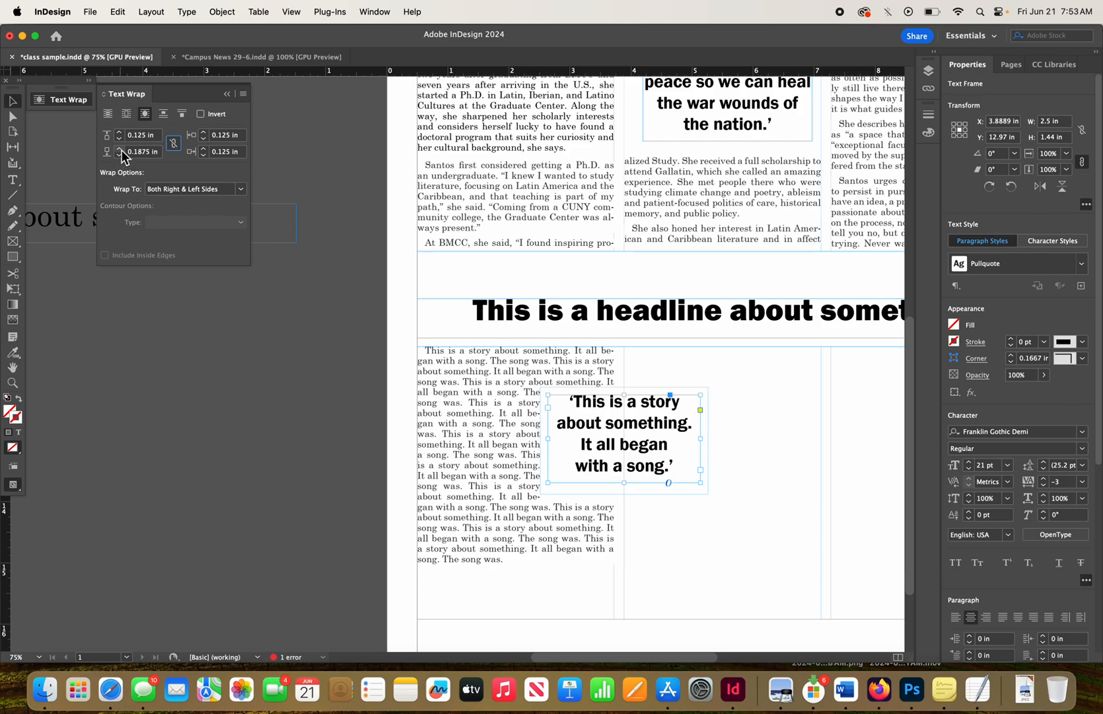
pyautogui.click(121, 155)
pyautogui.click(120, 156)
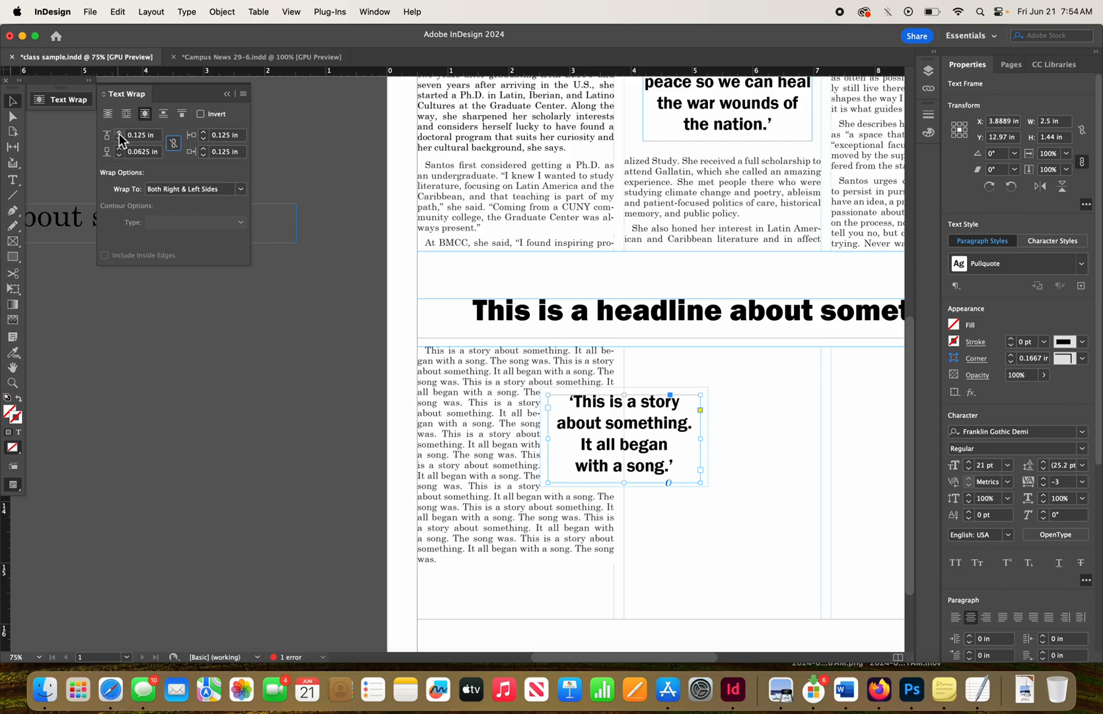
pyautogui.click(121, 134)
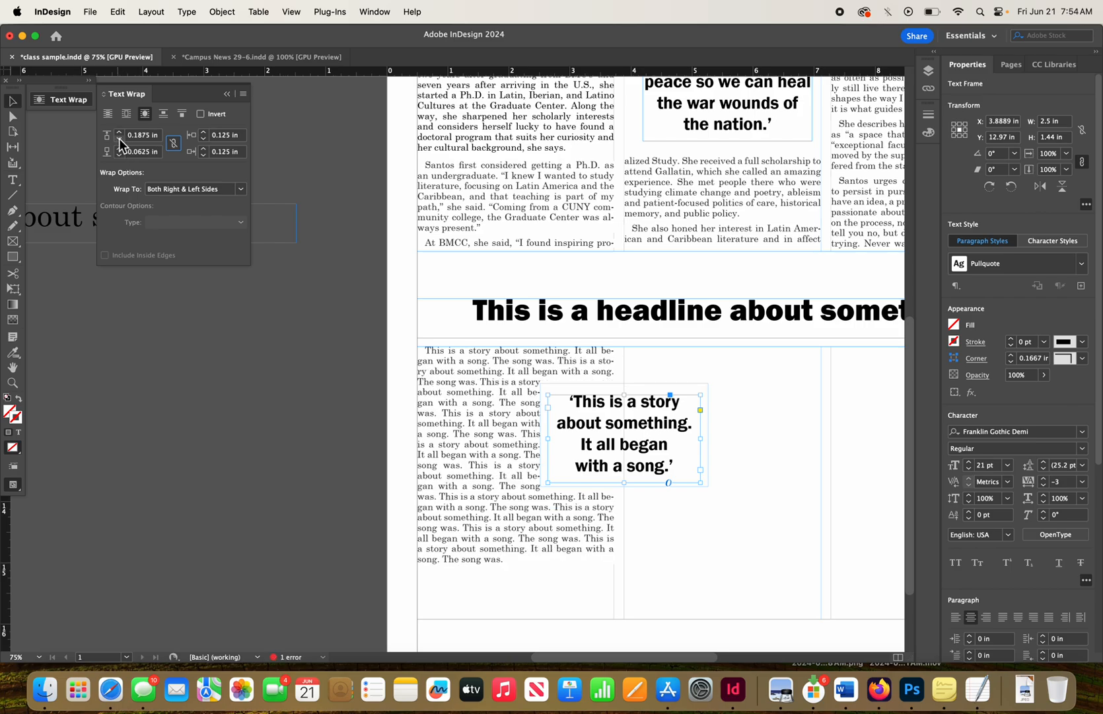
pyautogui.click(119, 139)
pyautogui.click(174, 143)
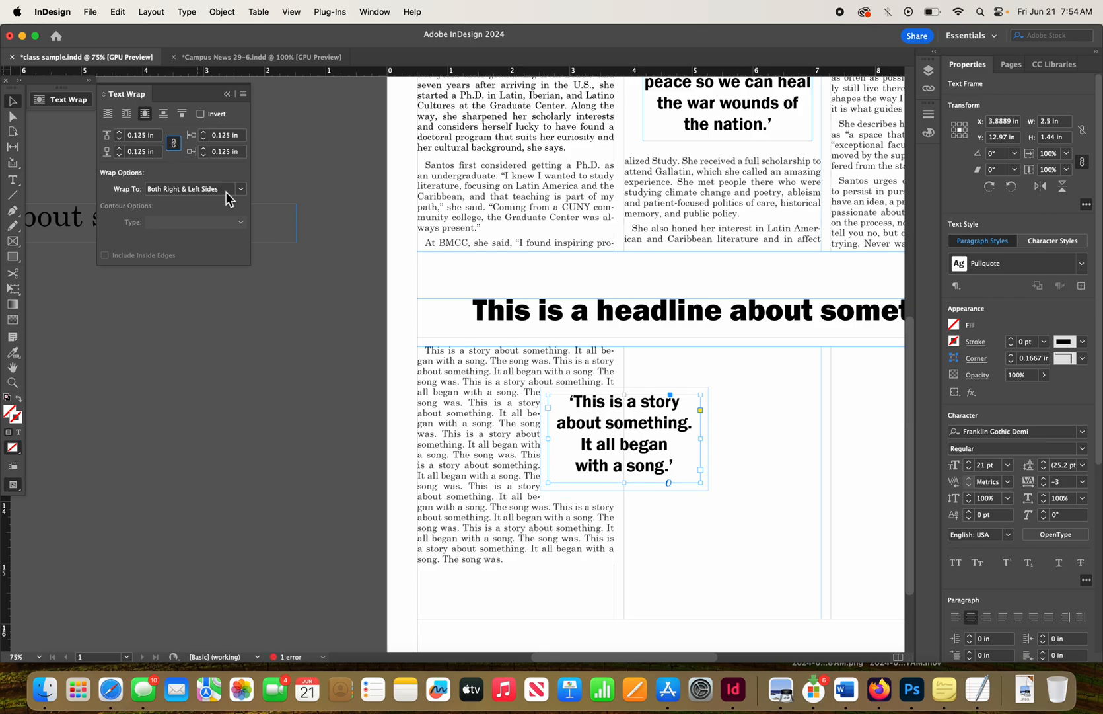
# - Start a new paragraph after the placeholder story and paste copies of its text repeatedly to fill all three columns
pyautogui.doubleClick(492, 538)
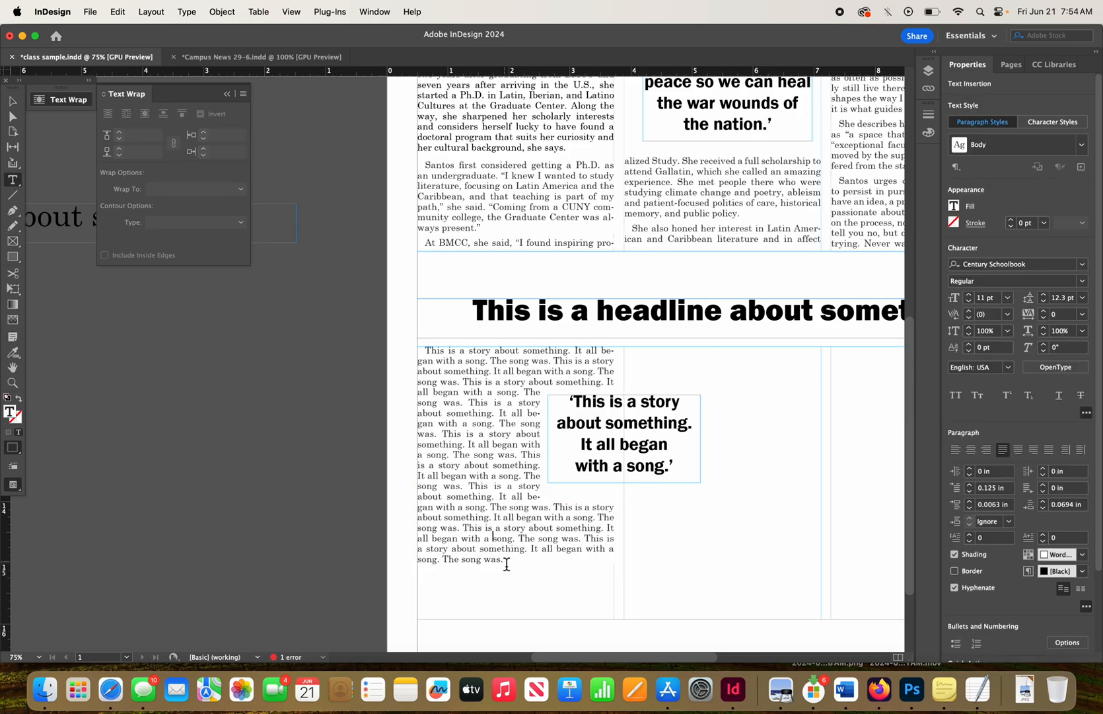
pyautogui.moveTo(505, 560); pyautogui.dragTo(471, 489)
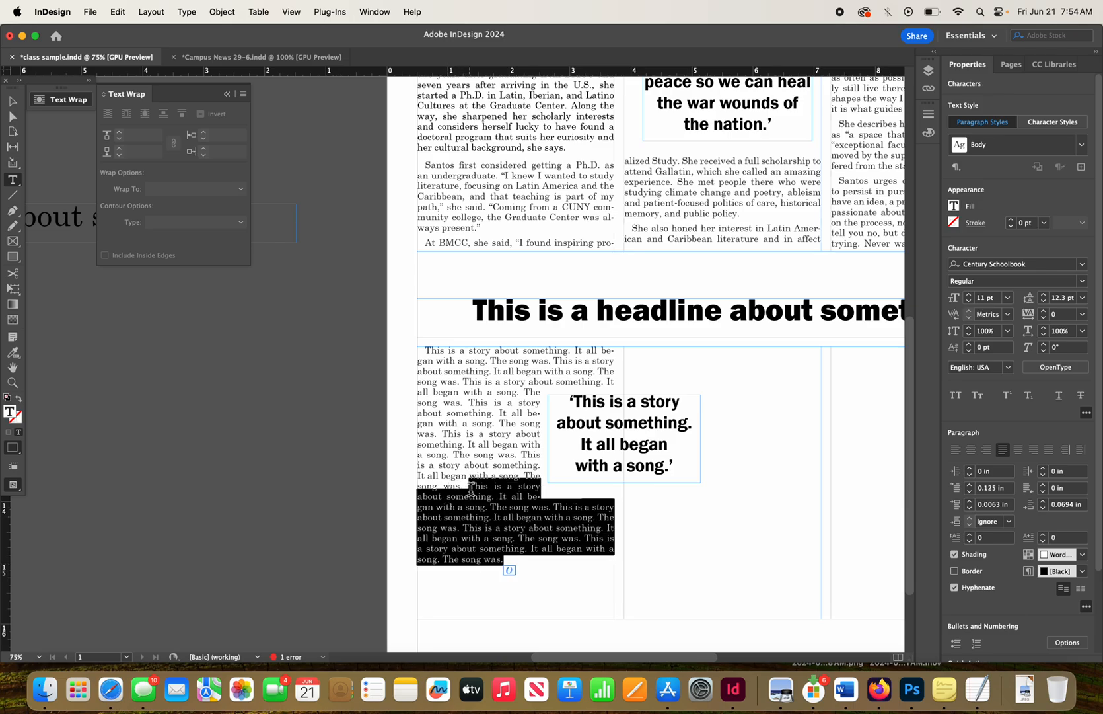
pyautogui.click(524, 568)
pyautogui.press('Return')
pyautogui.write('This is a story about something. It all began with a song. The song was. This is a story about something. It all began with a song. The song was. This is a story about something. It all began with a song. The song was. This is a story about something. It all began with a song. The song was.')
pyautogui.press('cmd+v')
pyautogui.press('cmd+v')
pyautogui.press('cmd+v')
pyautogui.press('cmd+v')
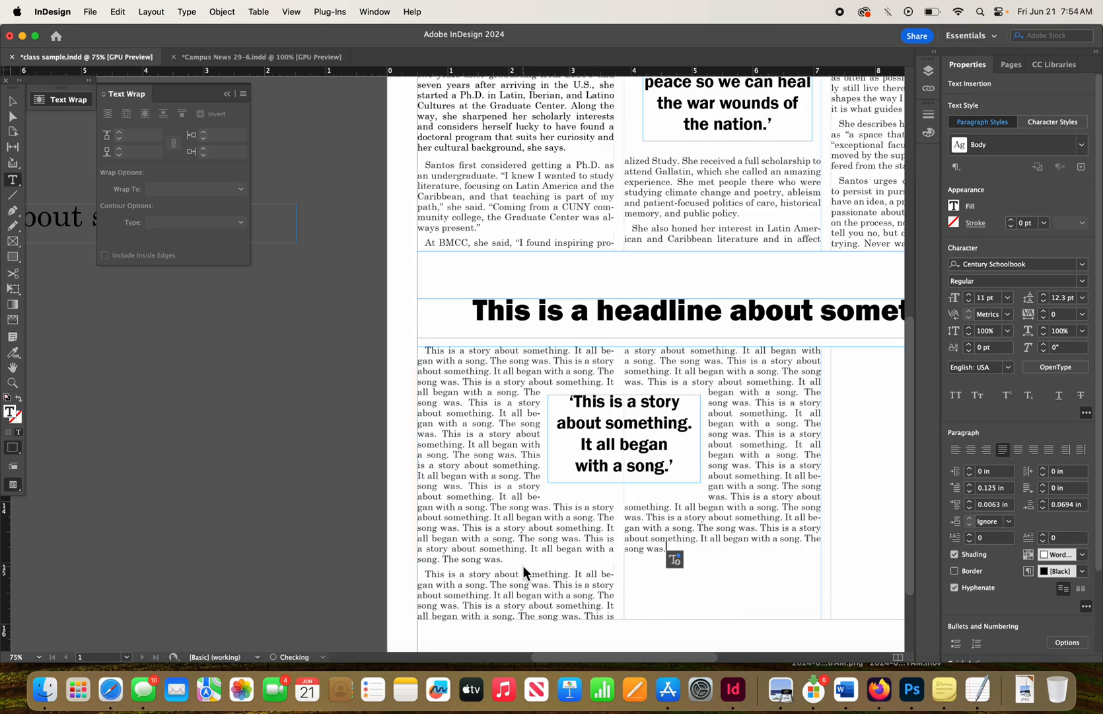
pyautogui.press('cmd+v')
pyautogui.press('cmd+v')
pyautogui.press('cmd+v')
pyautogui.hscroll(5, 523, 566)
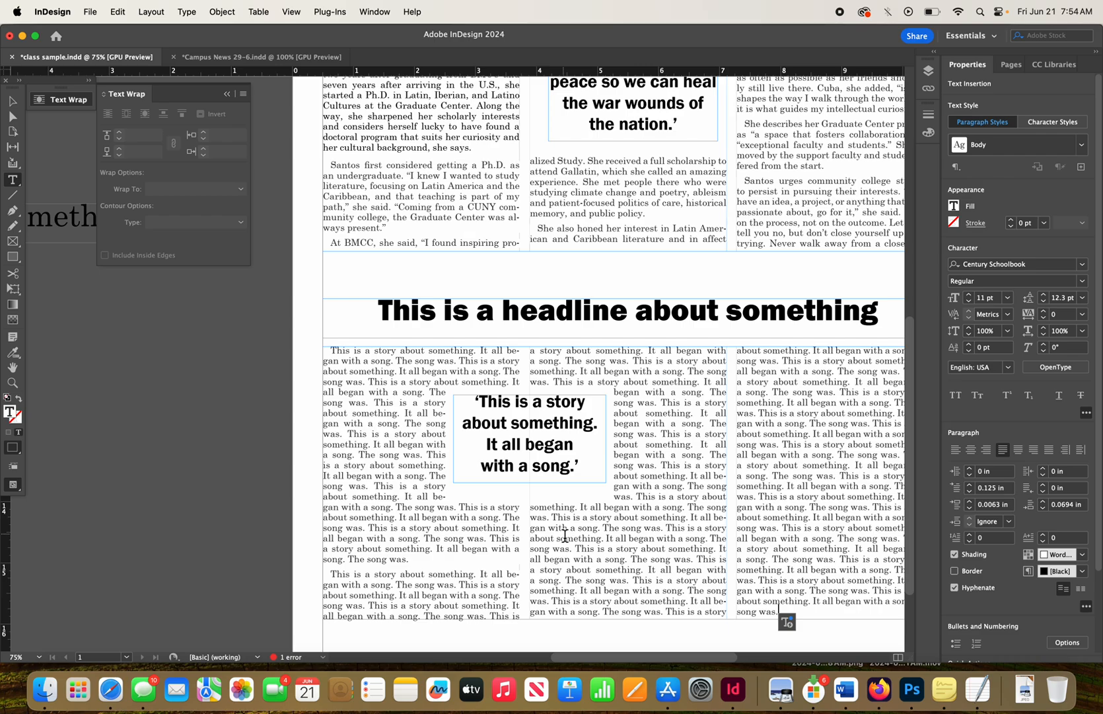
# - Check the paragraph style applied to the placeholder story's paragraphs and review the front page up to the masthead
pyautogui.tripleClick(393, 404)
pyautogui.click(392, 404)
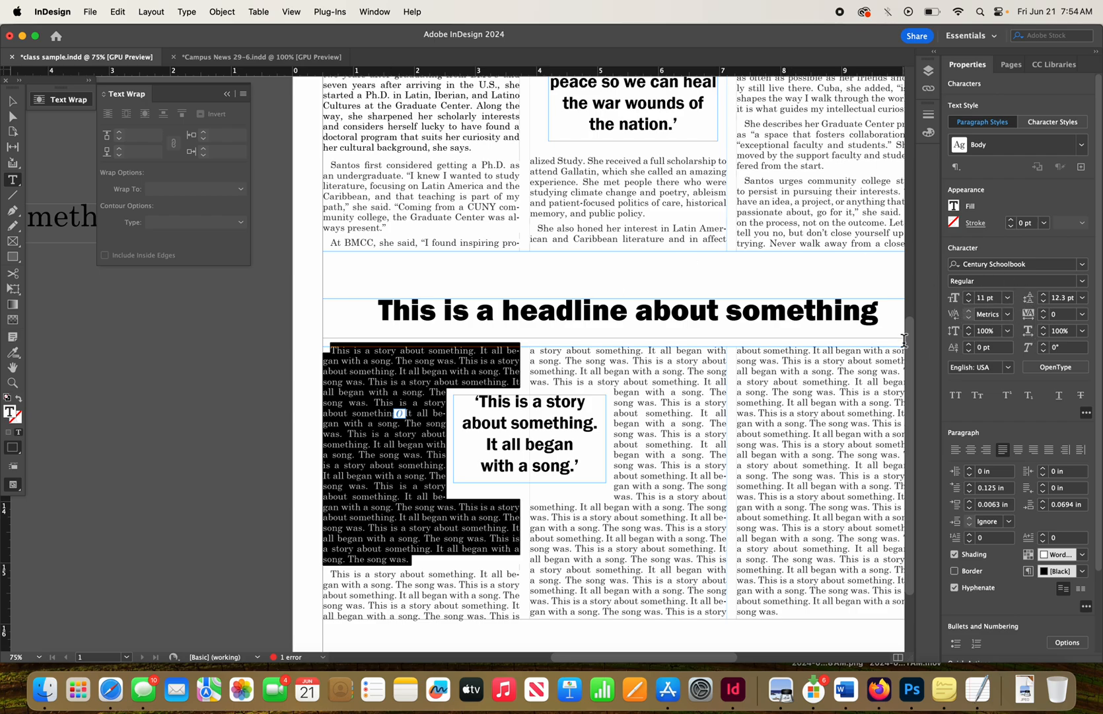
pyautogui.moveTo(910, 350)
pyautogui.mouseDown()
pyautogui.moveTo(912, 309)
pyautogui.moveTo(909, 333)
pyautogui.mouseUp()
pyautogui.click(778, 455)
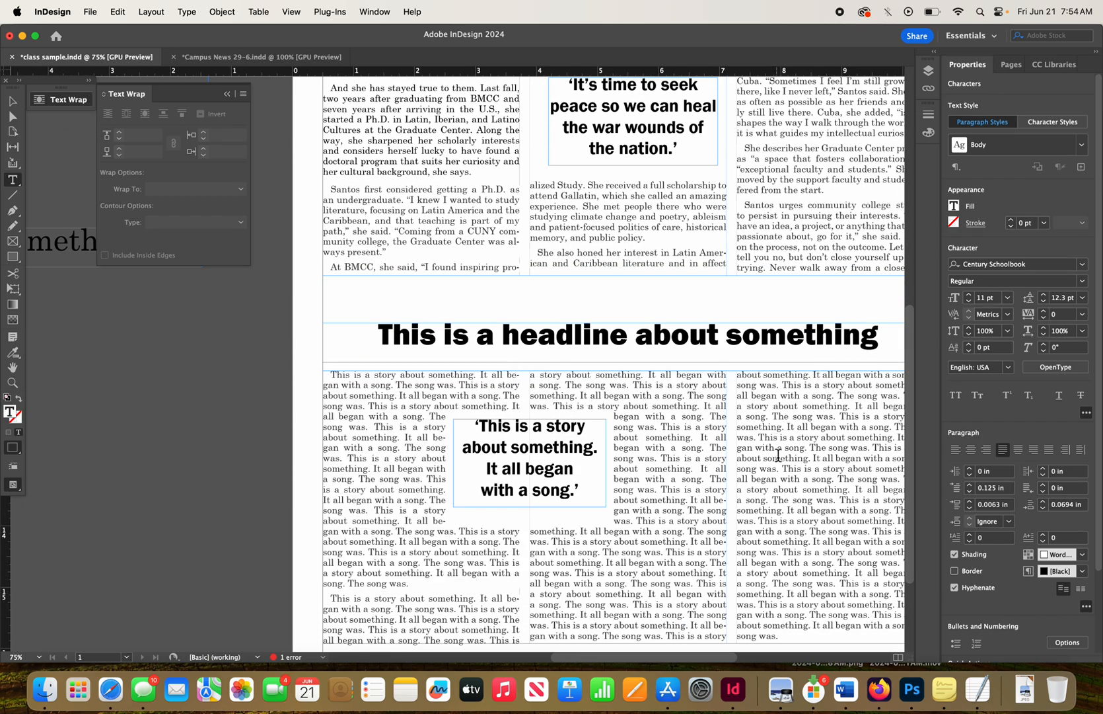
pyautogui.press('super+a')
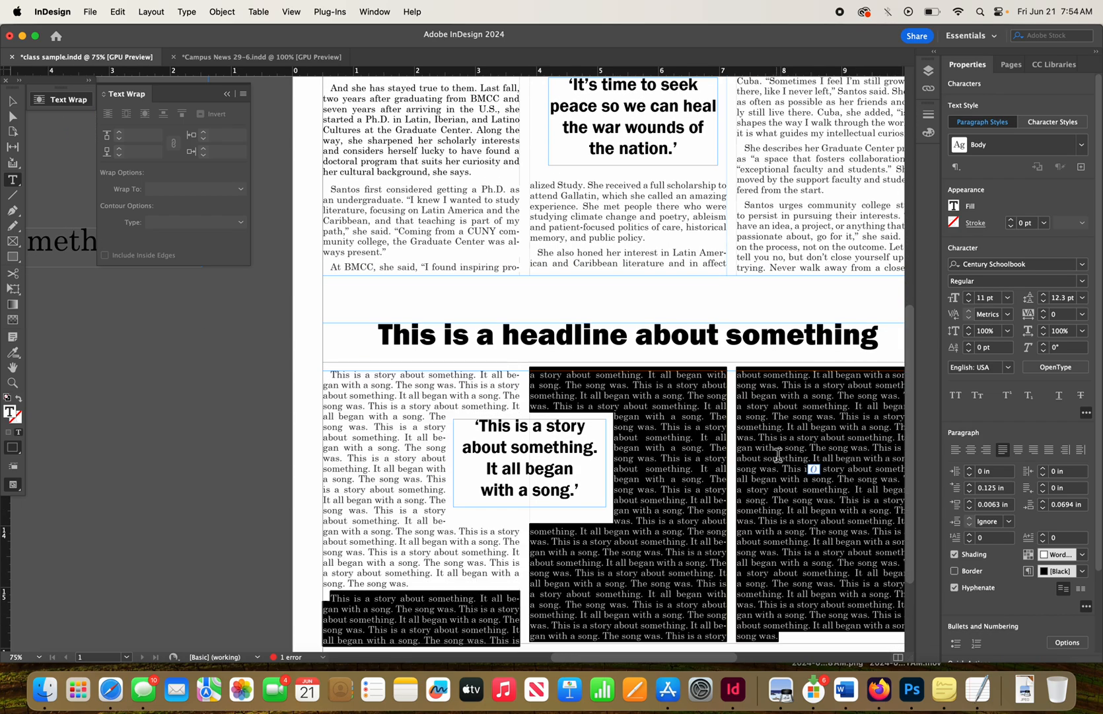
pyautogui.click(1082, 145)
pyautogui.click(1082, 144)
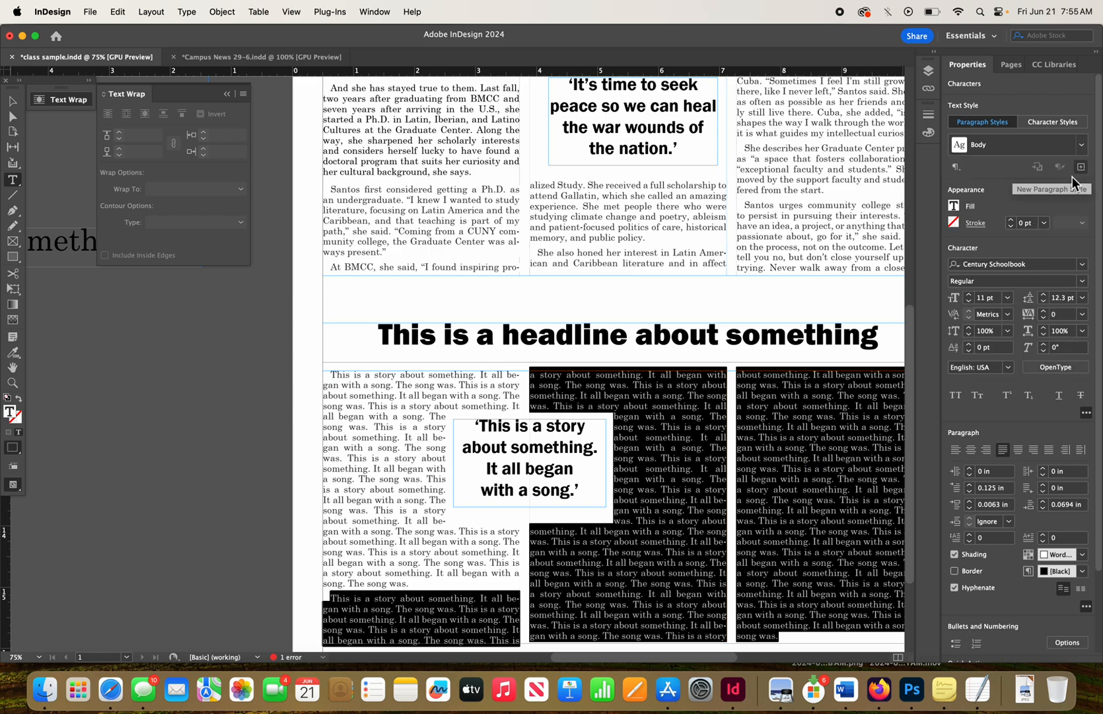
pyautogui.click(826, 429)
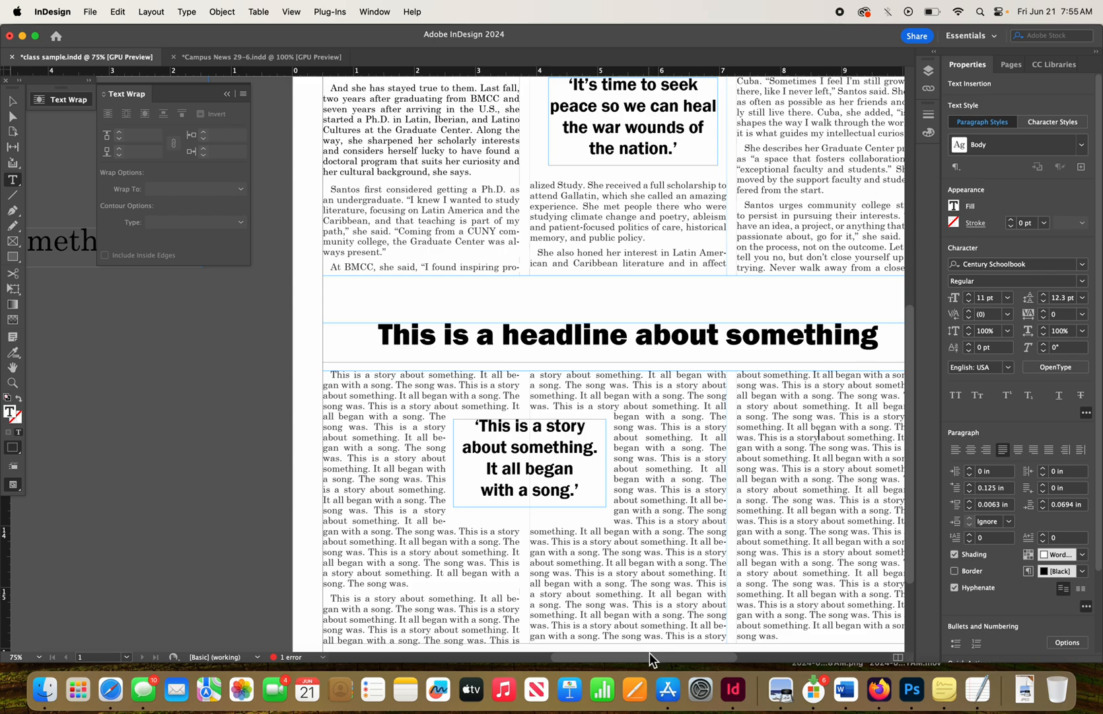
pyautogui.moveTo(649, 657); pyautogui.dragTo(677, 657)
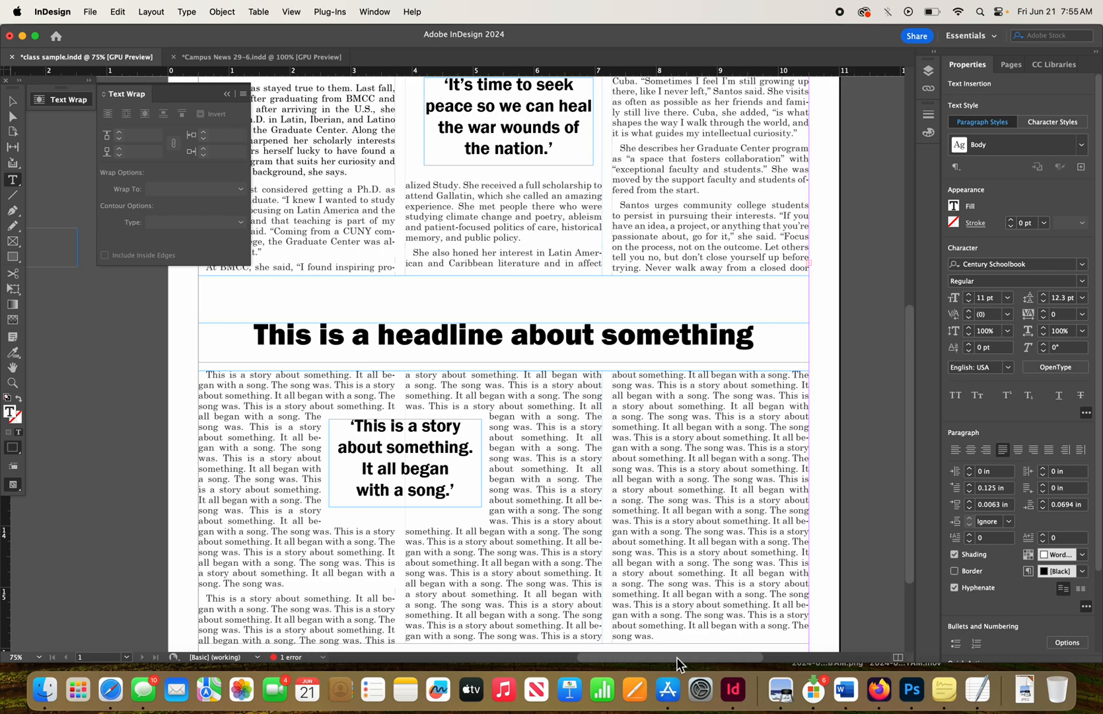
pyautogui.moveTo(909, 422); pyautogui.dragTo(915, 243)
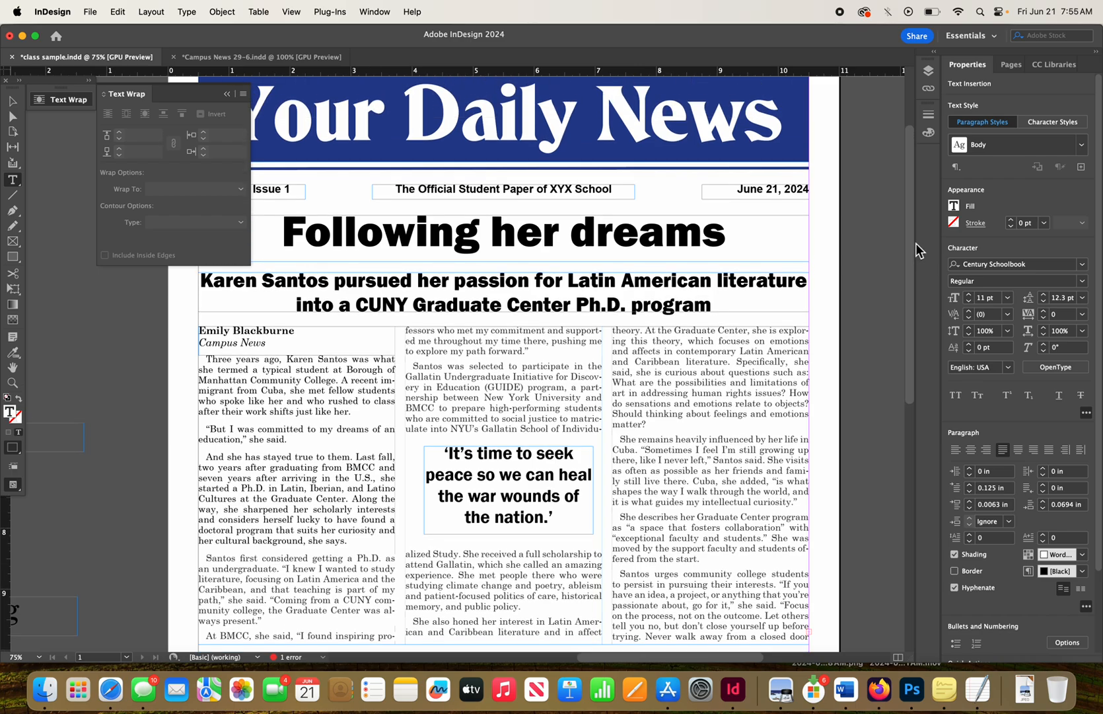